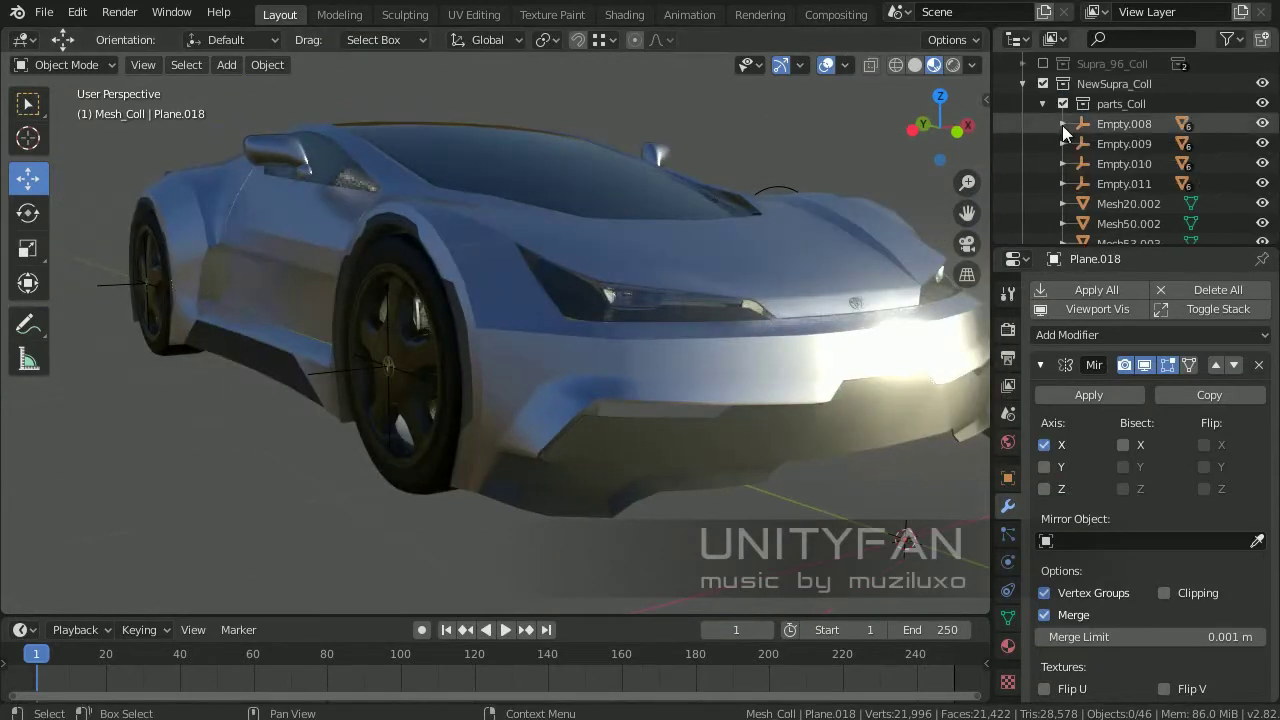
Exclude the parts_Coll collection and bring the red headlight piece on the car's front into view
{"action": "left_click", "coordinate": [1063, 125]}
{"action": "mouse_move", "coordinate": [580, 294]}
{"action": "middle_mouse_down"}
{"action": "mouse_move", "coordinate": [659, 258]}
{"action": "mouse_move", "coordinate": [703, 317]}
{"action": "mouse_move", "coordinate": [613, 294]}
{"action": "mouse_move", "coordinate": [874, 277]}
{"action": "mouse_move", "coordinate": [813, 330]}
{"action": "mouse_move", "coordinate": [586, 371]}
{"action": "mouse_move", "coordinate": [583, 422]}
{"action": "mouse_move", "coordinate": [552, 360]}
{"action": "mouse_move", "coordinate": [944, 419]}
{"action": "mouse_move", "coordinate": [371, 243]}
{"action": "middle_mouse_up"}
{"action": "mouse_move", "coordinate": [765, 375]}
{"action": "middle_mouse_down"}
{"action": "mouse_move", "coordinate": [726, 389]}
{"action": "mouse_move", "coordinate": [624, 382]}
{"action": "middle_mouse_up"}
{"action": "key", "text": "w"}
{"action": "scroll", "coordinate": [624, 382], "scroll_direction": "down", "scroll_amount": 5}
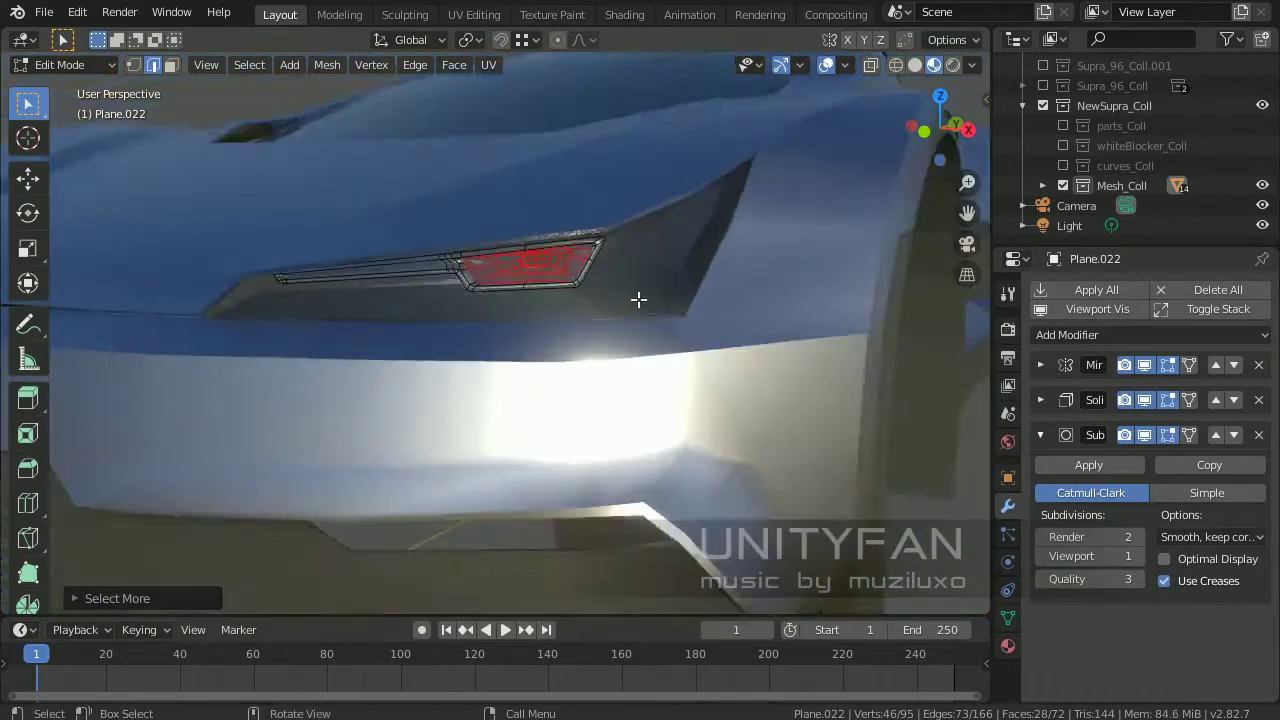
{"action": "middle_click_drag", "start_coordinate": [637, 297], "coordinate": [578, 334]}
Duplicate the red headlight piece of Plane.022 into the lower front bumper recess and return to Object Mode
{"action": "key", "text": "shift+space"}
{"action": "key", "text": "g"}
{"action": "key", "text": "g"}
{"action": "left_click", "coordinate": [593, 402]}
{"action": "middle_click_drag", "start_coordinate": [593, 402], "coordinate": [563, 486]}
{"action": "scroll", "coordinate": [543, 420], "scroll_direction": "up", "scroll_amount": 2}
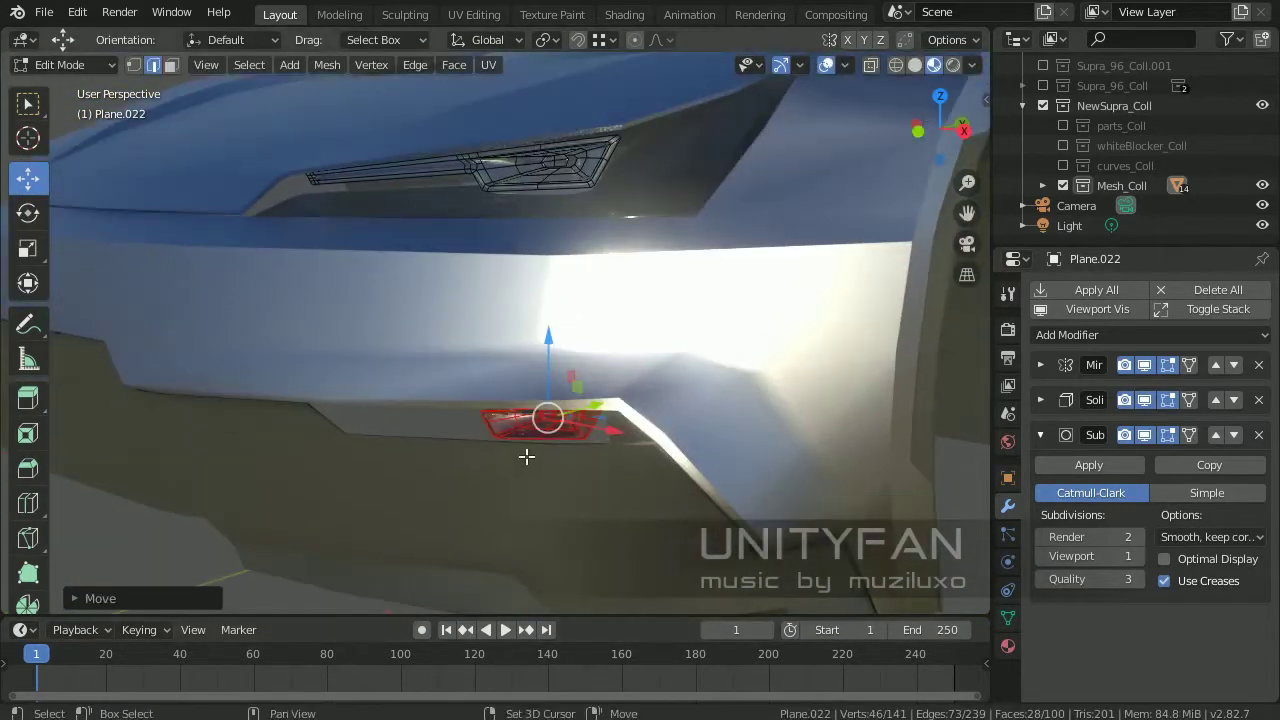
{"action": "scroll", "coordinate": [691, 368], "scroll_direction": "up", "scroll_amount": 4}
{"action": "left_click", "coordinate": [444, 274]}
{"action": "mouse_move", "coordinate": [444, 274]}
{"action": "middle_mouse_down"}
{"action": "mouse_move", "coordinate": [419, 338]}
{"action": "mouse_move", "coordinate": [500, 350]}
{"action": "mouse_move", "coordinate": [551, 403]}
{"action": "middle_mouse_up"}
{"action": "key", "text": "Tab"}
Switch the bottom timeline area to the Image Editor
{"action": "scroll", "coordinate": [742, 503], "scroll_direction": "down", "scroll_amount": 4}
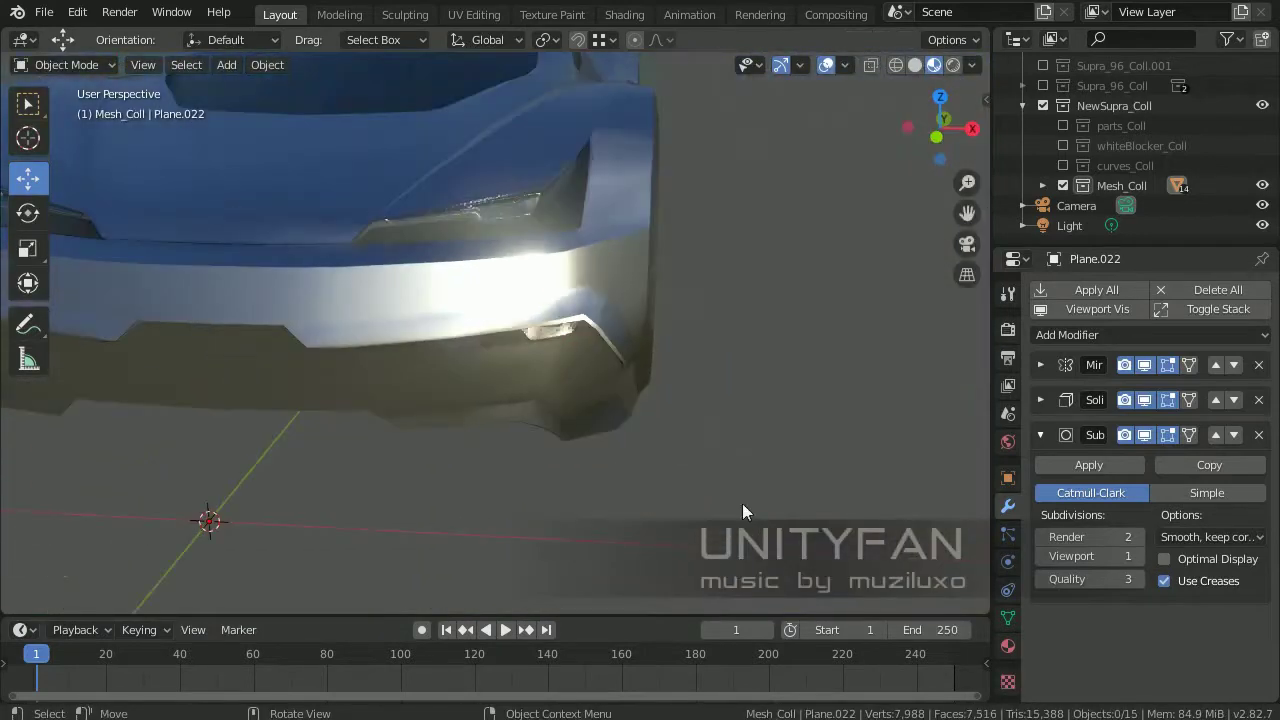
{"action": "scroll", "coordinate": [675, 470], "scroll_direction": "up", "scroll_amount": 4}
{"action": "left_click", "coordinate": [20, 629]}
Show the reference sketch in a taller bottom area and separate the lower lamp into Plane.024
{"action": "left_click", "coordinate": [85, 554]}
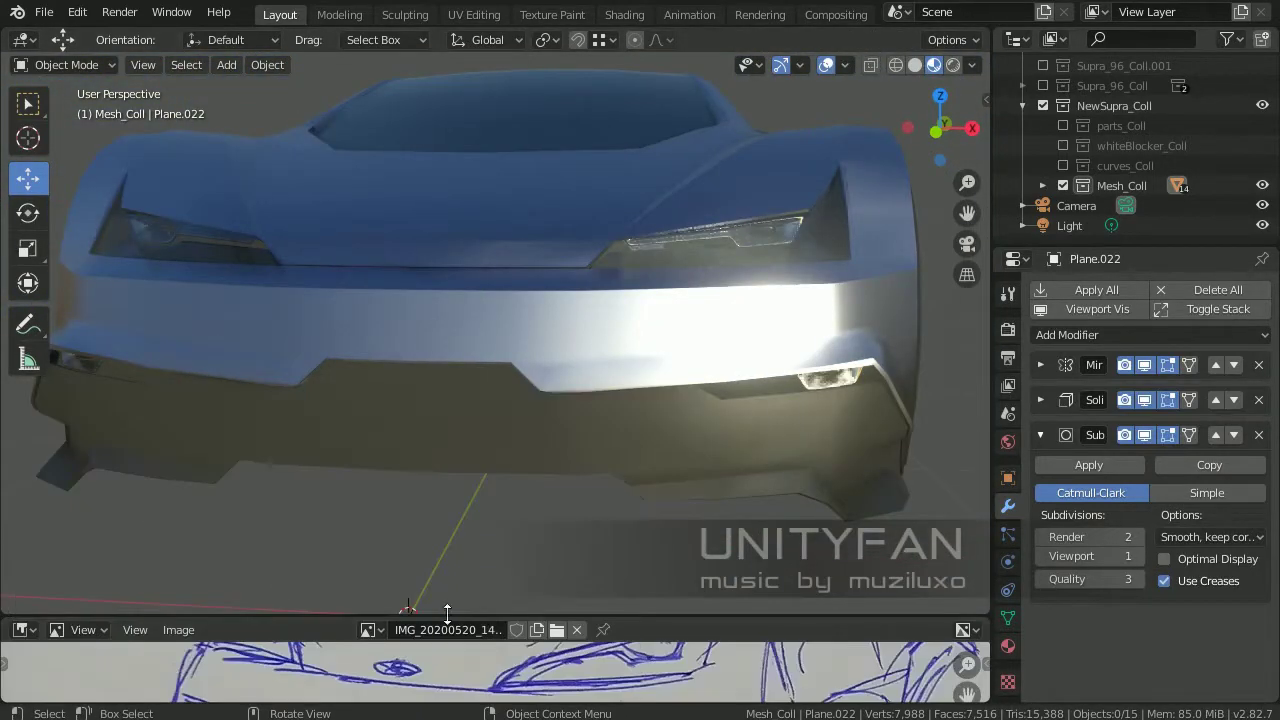
{"action": "left_click_drag", "start_coordinate": [540, 615], "coordinate": [540, 530]}
{"action": "mouse_move", "coordinate": [605, 415]}
{"action": "middle_mouse_down"}
{"action": "mouse_move", "coordinate": [752, 445]}
{"action": "mouse_move", "coordinate": [680, 397]}
{"action": "mouse_move", "coordinate": [623, 400]}
{"action": "mouse_move", "coordinate": [704, 365]}
{"action": "mouse_move", "coordinate": [669, 397]}
{"action": "middle_mouse_up"}
{"action": "key", "text": "Tab"}
{"action": "left_click", "coordinate": [753, 444]}
Move the lamp's vertices into place, checking in wireframe and then solid shading
{"action": "key", "text": "z"}
{"action": "left_click", "coordinate": [283, 128]}
{"action": "key", "text": "shift+z"}
{"action": "key", "text": "g"}
{"action": "left_click", "coordinate": [609, 293]}
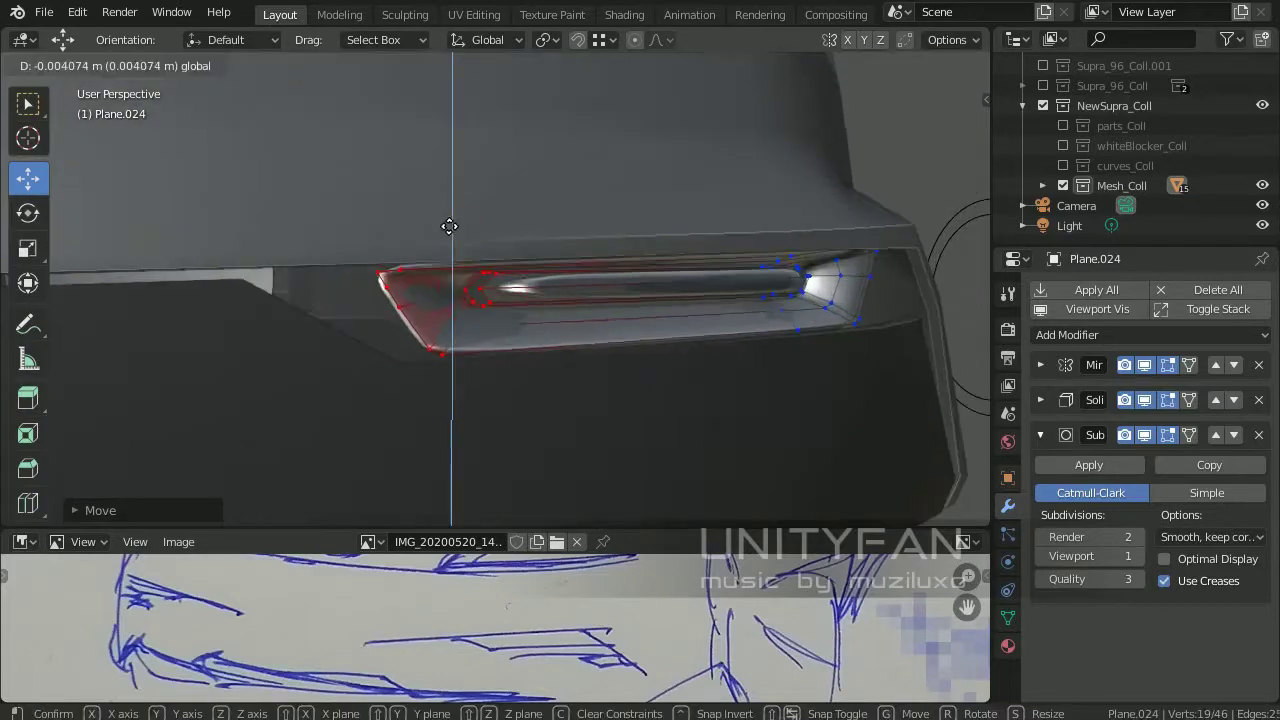
{"action": "left_click", "coordinate": [449, 226]}
{"action": "scroll", "coordinate": [543, 337], "scroll_direction": "down", "scroll_amount": 2}
{"action": "middle_click_drag", "start_coordinate": [543, 337], "coordinate": [737, 357]}
{"action": "scroll", "coordinate": [748, 434], "scroll_direction": "down", "scroll_amount": 3}
{"action": "key", "text": "Tab"}
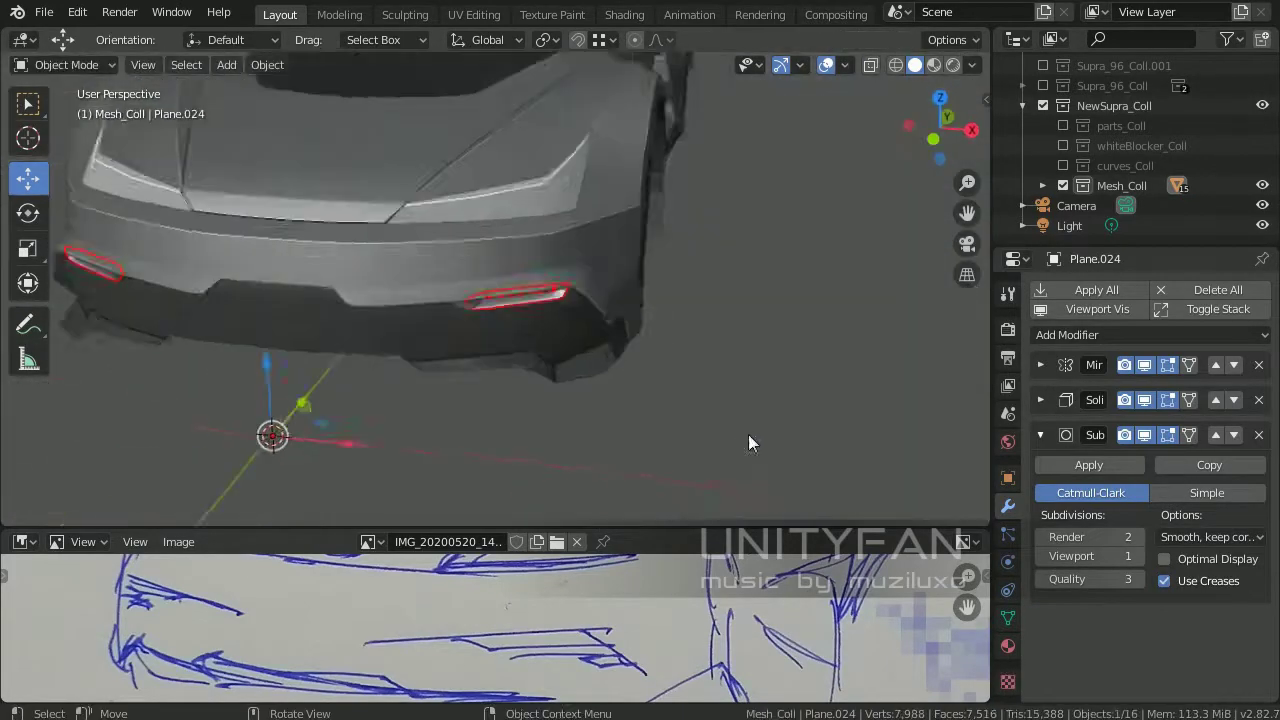
Scale the lamp's vertices to fit the recess under Material Preview shading
{"action": "key", "text": "z"}
{"action": "left_click", "coordinate": [442, 293]}
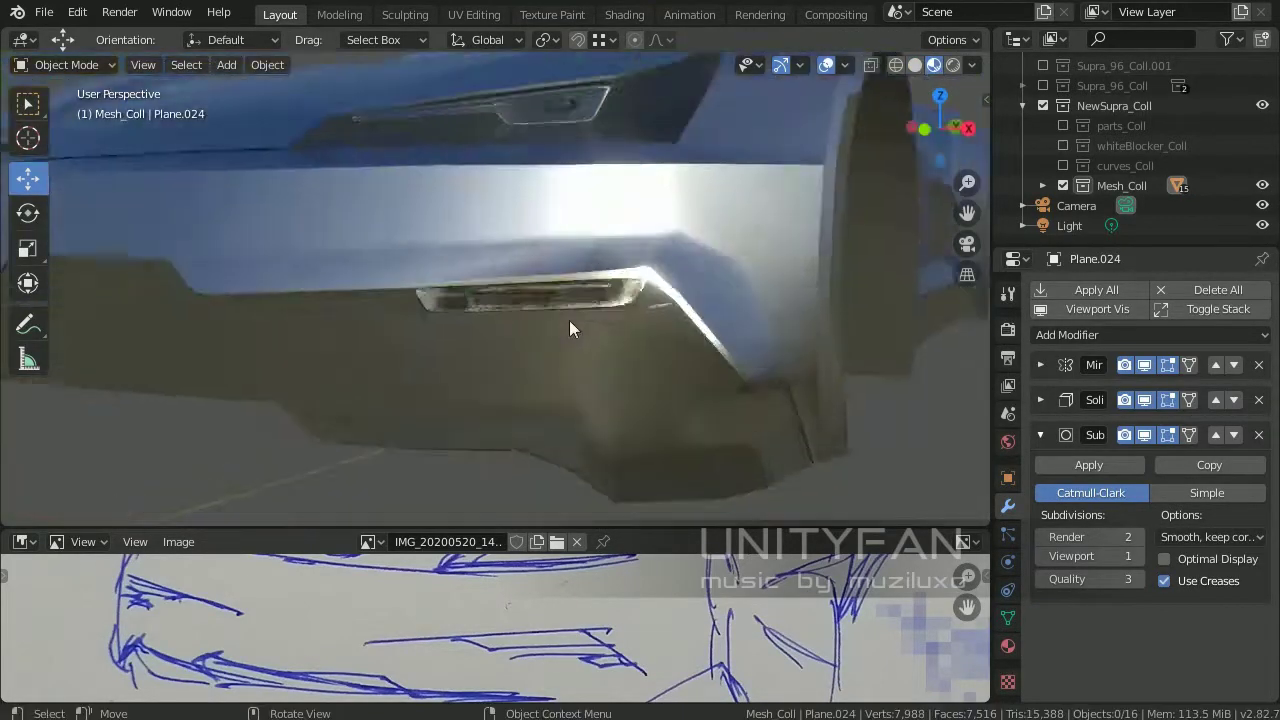
{"action": "scroll", "coordinate": [520, 345], "scroll_direction": "up", "scroll_amount": 4}
{"action": "key", "text": "Tab"}
{"action": "key", "text": "s"}
{"action": "left_click", "coordinate": [623, 397]}
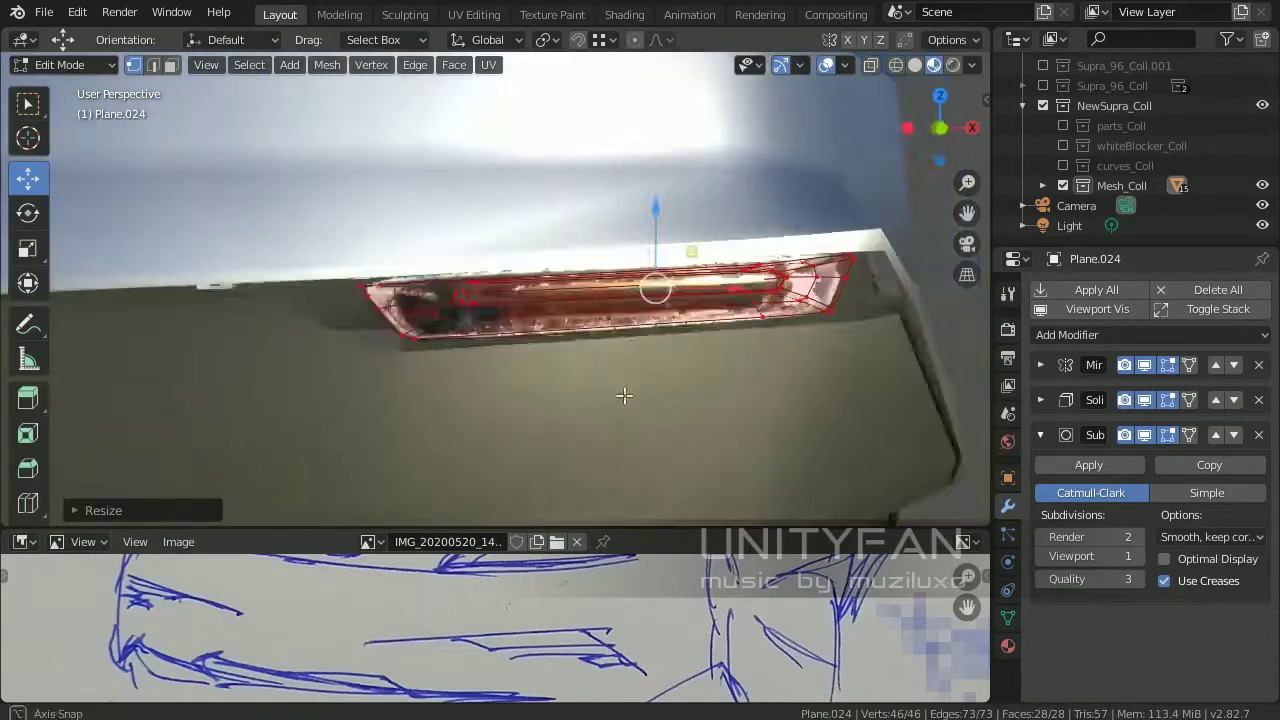
{"action": "scroll", "coordinate": [669, 369], "scroll_direction": "up", "scroll_amount": 2}
{"action": "key", "text": "Tab"}
{"action": "scroll", "coordinate": [589, 385], "scroll_direction": "down", "scroll_amount": 3}
{"action": "scroll", "coordinate": [463, 389], "scroll_direction": "up", "scroll_amount": 2}
{"action": "key", "text": "Tab"}
{"action": "key", "text": "shift+z"}
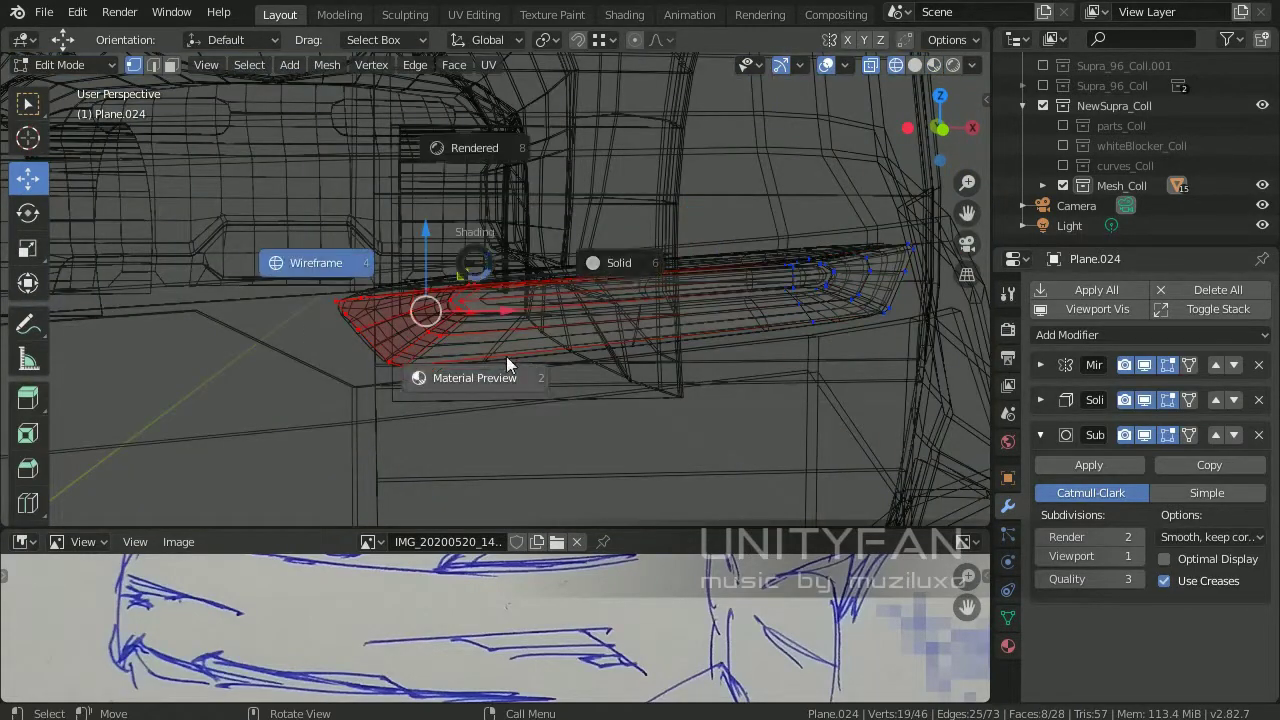
{"action": "left_click", "coordinate": [507, 358]}
Add a loop cut across the lamp and return to Object Mode
{"action": "mouse_move", "coordinate": [600, 329]}
{"action": "middle_mouse_down"}
{"action": "mouse_move", "coordinate": [577, 349]}
{"action": "mouse_move", "coordinate": [760, 266]}
{"action": "middle_mouse_up"}
{"action": "scroll", "coordinate": [443, 368], "scroll_direction": "up", "scroll_amount": 3}
{"action": "left_click", "coordinate": [518, 375]}
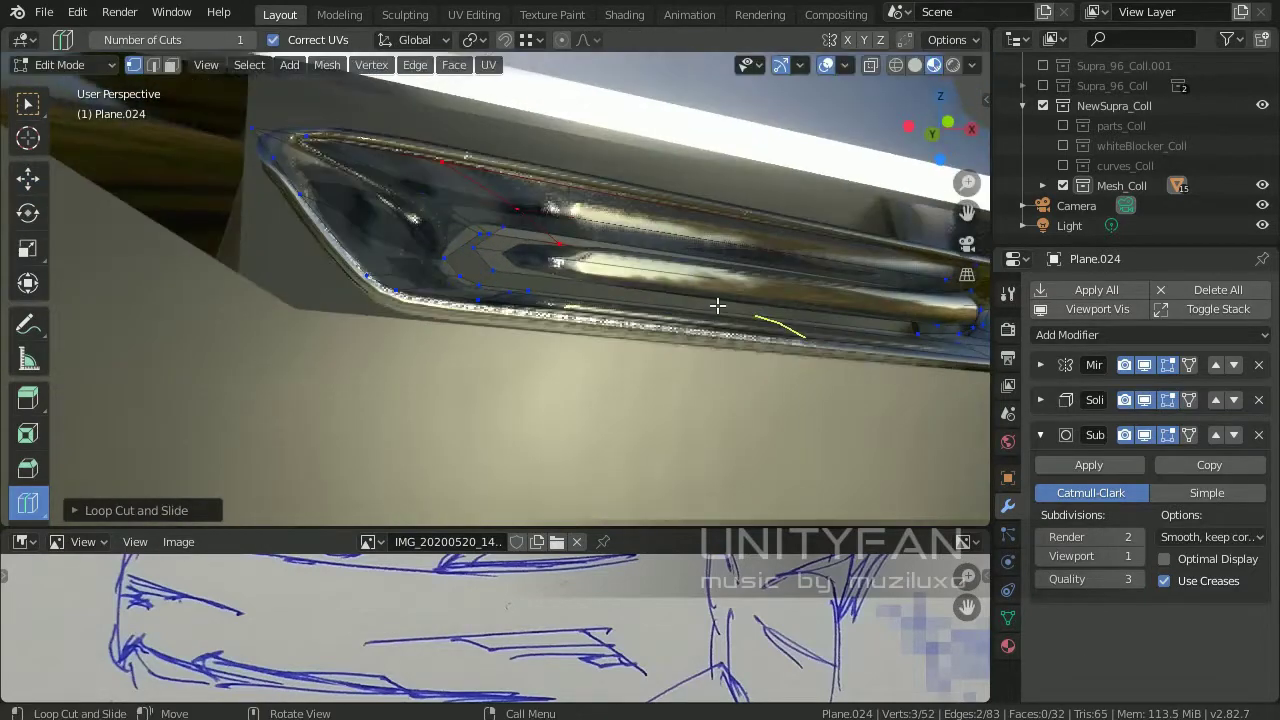
{"action": "left_click", "coordinate": [515, 293]}
{"action": "key", "text": "Tab"}
{"action": "scroll", "coordinate": [645, 355], "scroll_direction": "down", "scroll_amount": 2}
{"action": "scroll", "coordinate": [702, 342], "scroll_direction": "down", "scroll_amount": 3}
{"action": "middle_click_drag", "start_coordinate": [702, 342], "coordinate": [577, 295]}
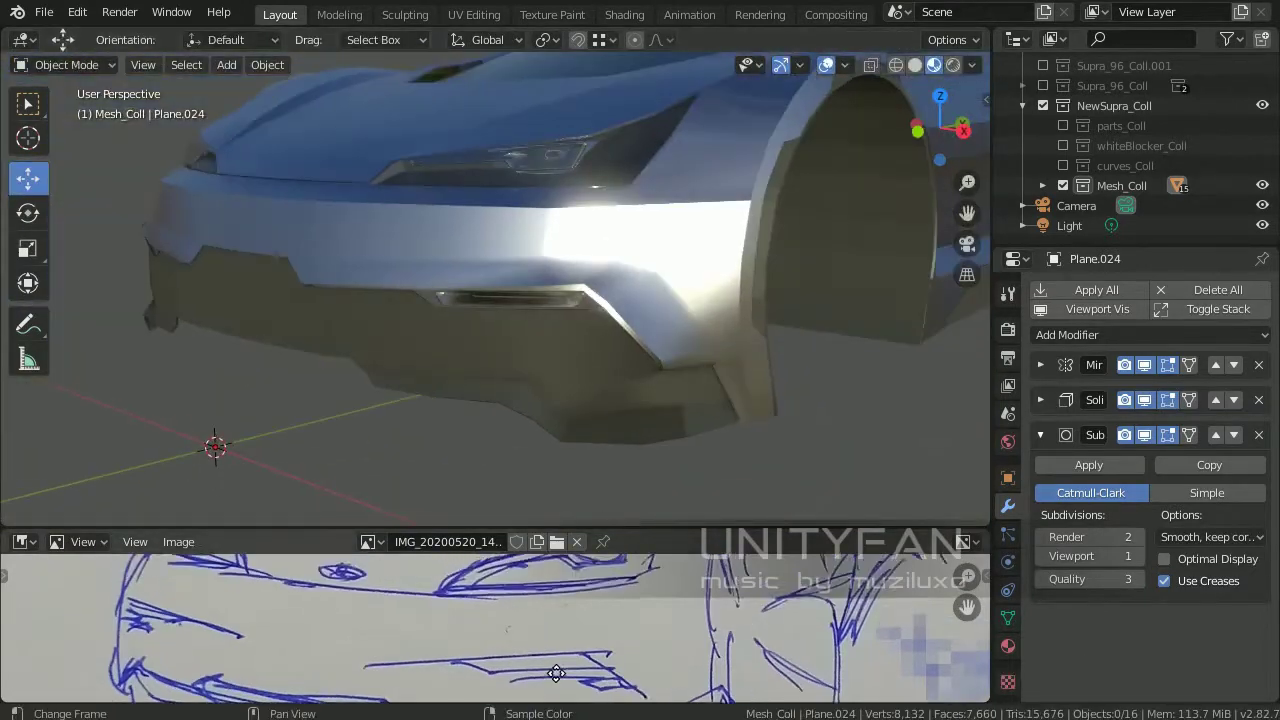
Flatten the lamp vertically with S Z and reposition it from the front view
{"action": "left_click", "coordinate": [577, 295]}
{"action": "scroll", "coordinate": [667, 305], "scroll_direction": "up", "scroll_amount": 5}
{"action": "left_click", "coordinate": [28, 103]}
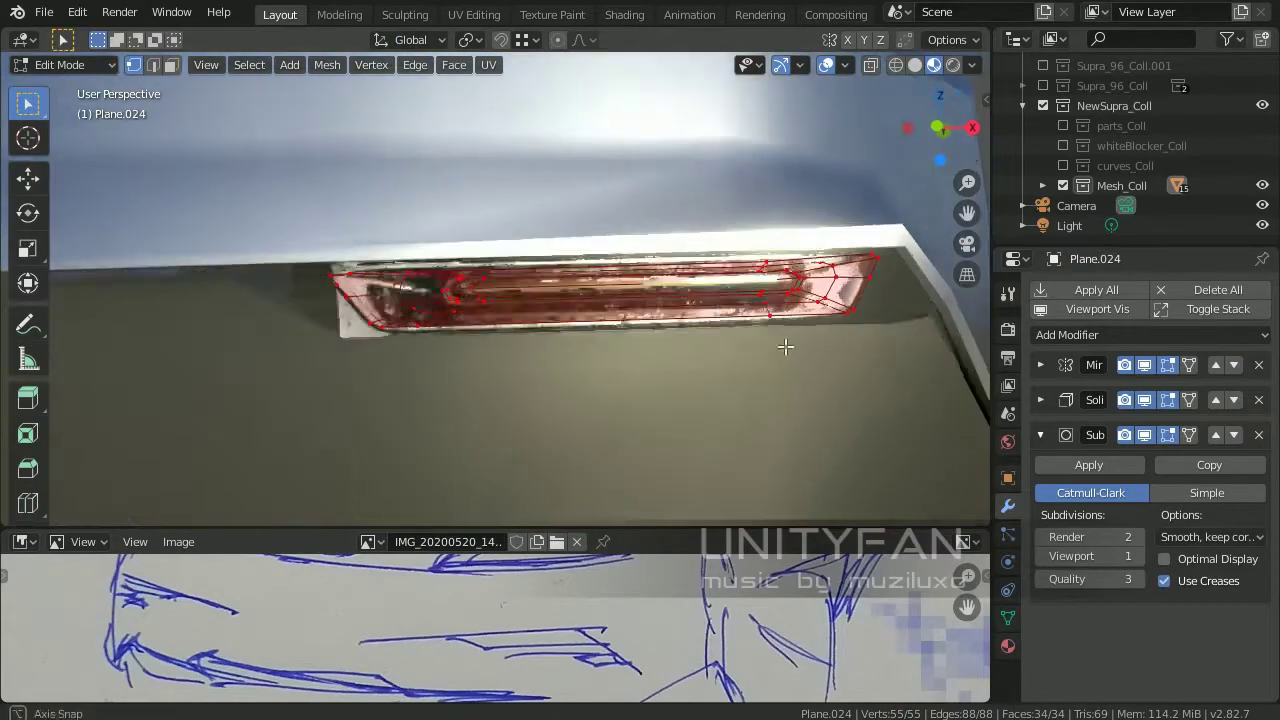
{"action": "key", "text": "s"}
{"action": "key", "text": "z"}
{"action": "left_click", "coordinate": [808, 363]}
{"action": "key", "text": "KP_1"}
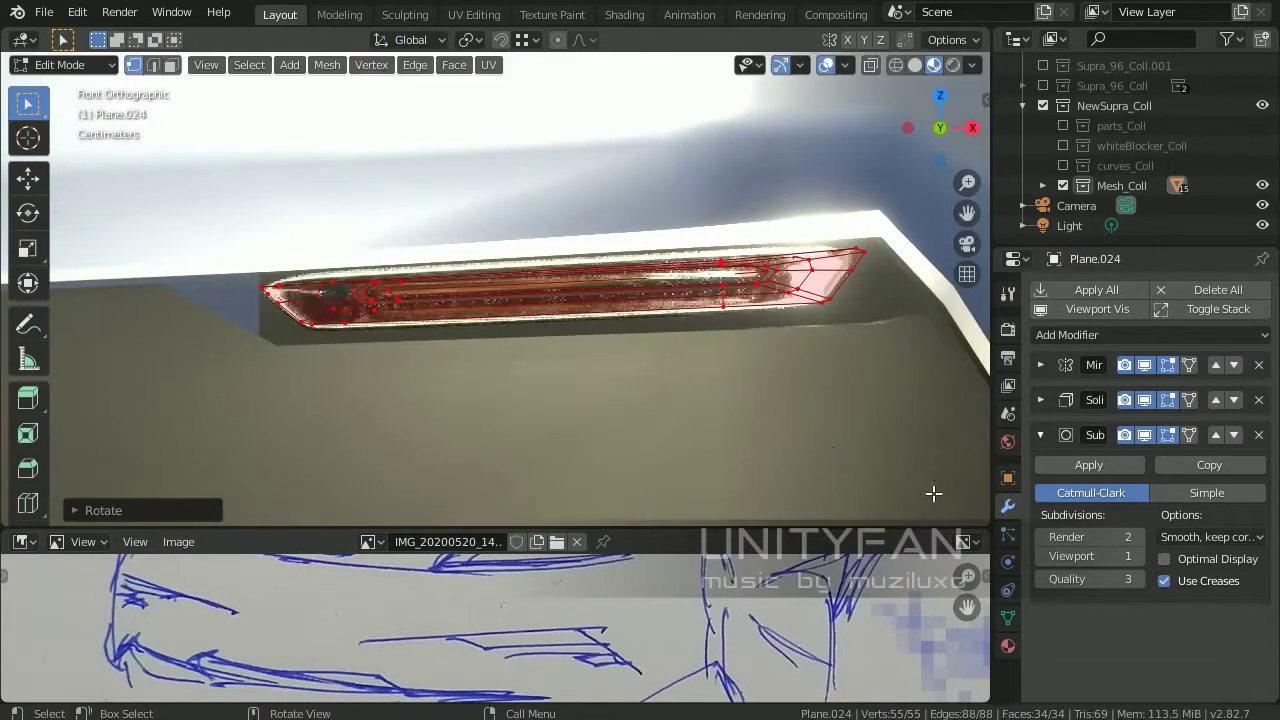
{"action": "left_click", "coordinate": [842, 400]}
{"action": "mouse_move", "coordinate": [846, 397]}
{"action": "middle_mouse_down"}
{"action": "mouse_move", "coordinate": [711, 383]}
{"action": "mouse_move", "coordinate": [606, 391]}
{"action": "mouse_move", "coordinate": [702, 363]}
{"action": "middle_mouse_up"}
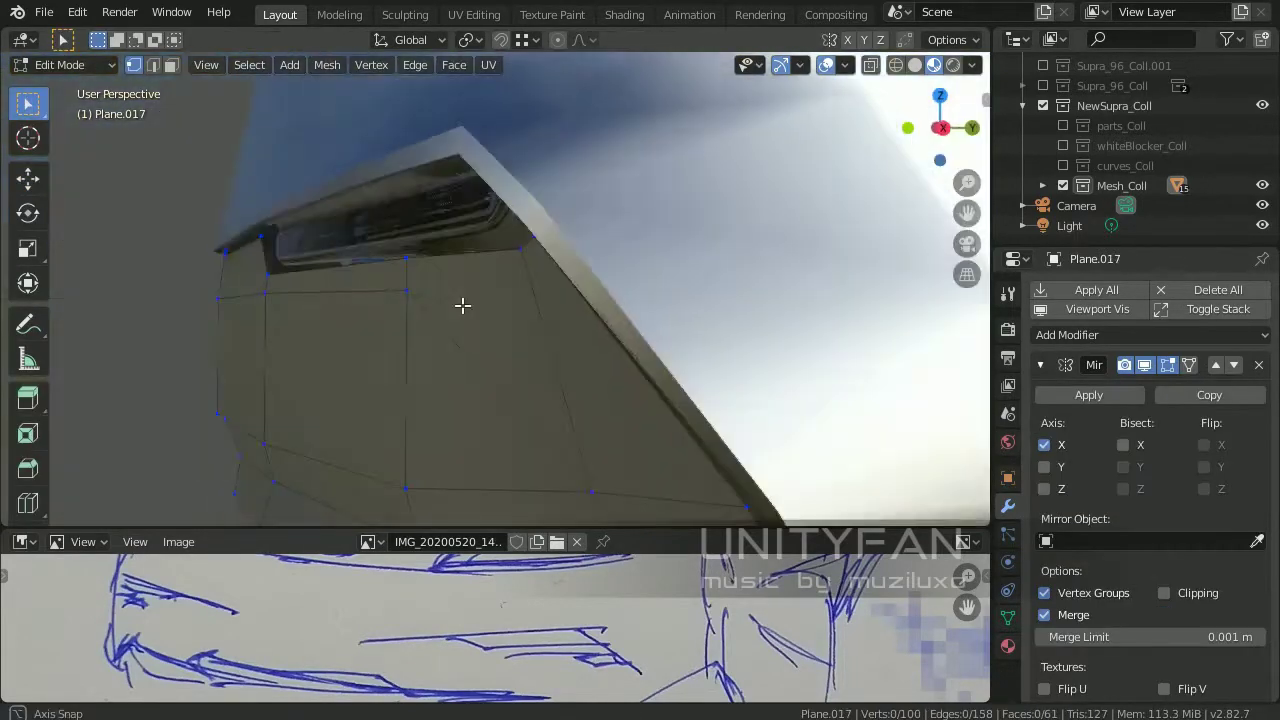
Knife a recess outline into bumper panel Plane.017 below the lamp
{"action": "mouse_move", "coordinate": [462, 305]}
{"action": "middle_mouse_down"}
{"action": "mouse_move", "coordinate": [549, 191]}
{"action": "mouse_move", "coordinate": [556, 288]}
{"action": "middle_mouse_up"}
{"action": "key", "text": "k"}
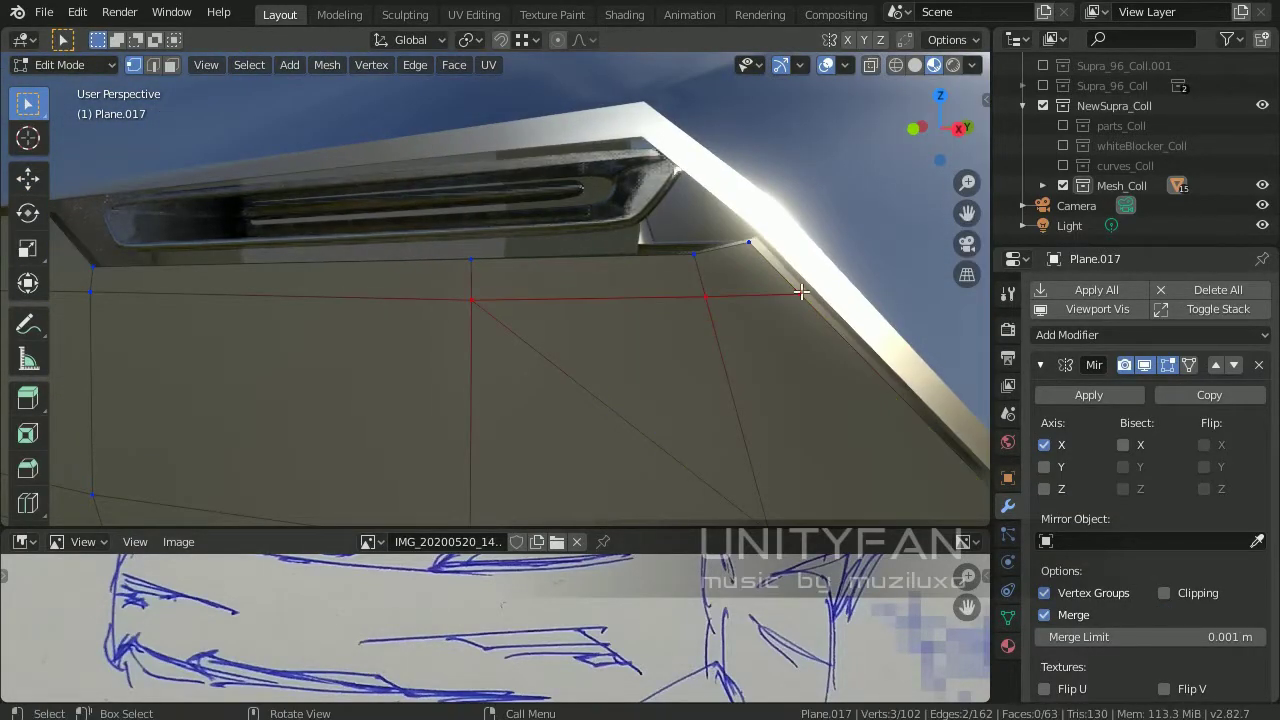
{"action": "mouse_move", "coordinate": [801, 291]}
{"action": "middle_mouse_down"}
{"action": "mouse_move", "coordinate": [528, 343]}
{"action": "mouse_move", "coordinate": [654, 260]}
{"action": "mouse_move", "coordinate": [263, 135]}
{"action": "middle_mouse_up"}
{"action": "key", "text": "3"}
{"action": "left_click", "coordinate": [514, 300]}
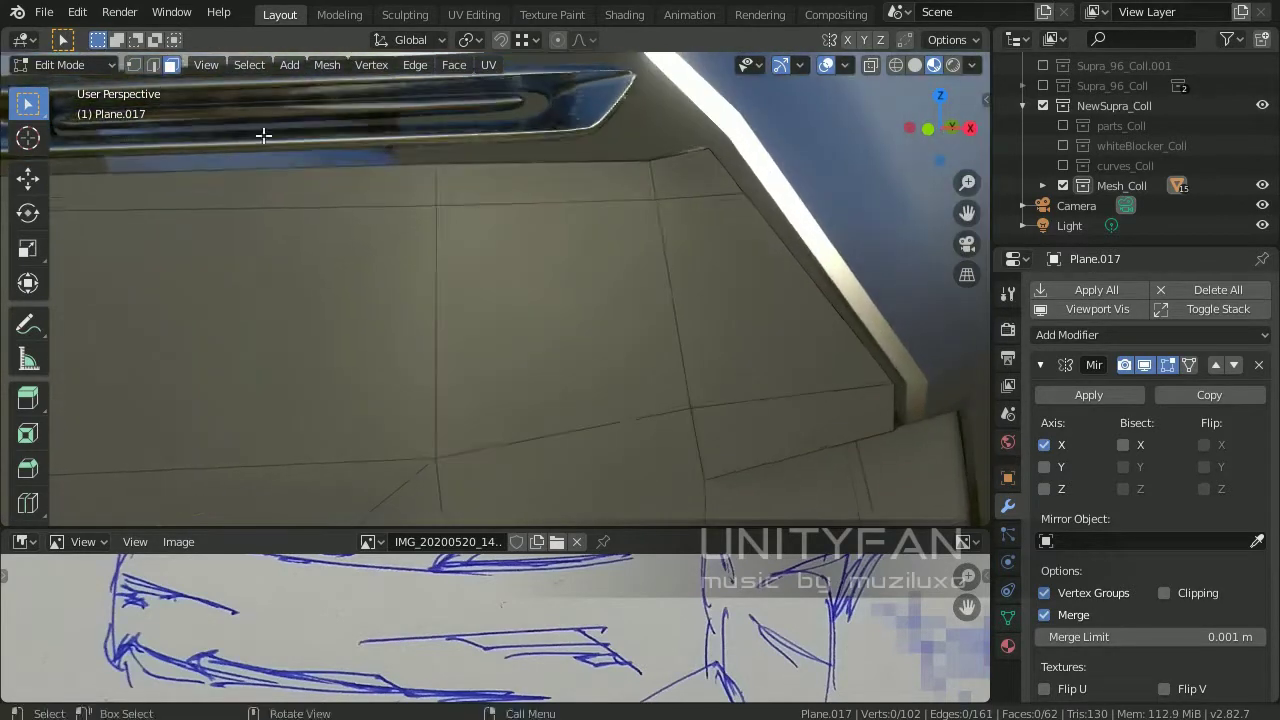
{"action": "middle_click_drag", "start_coordinate": [566, 258], "coordinate": [815, 300]}
Make a second knife cut into the panel, cancel the face delete, and return to Object Mode
{"action": "key", "text": "k"}
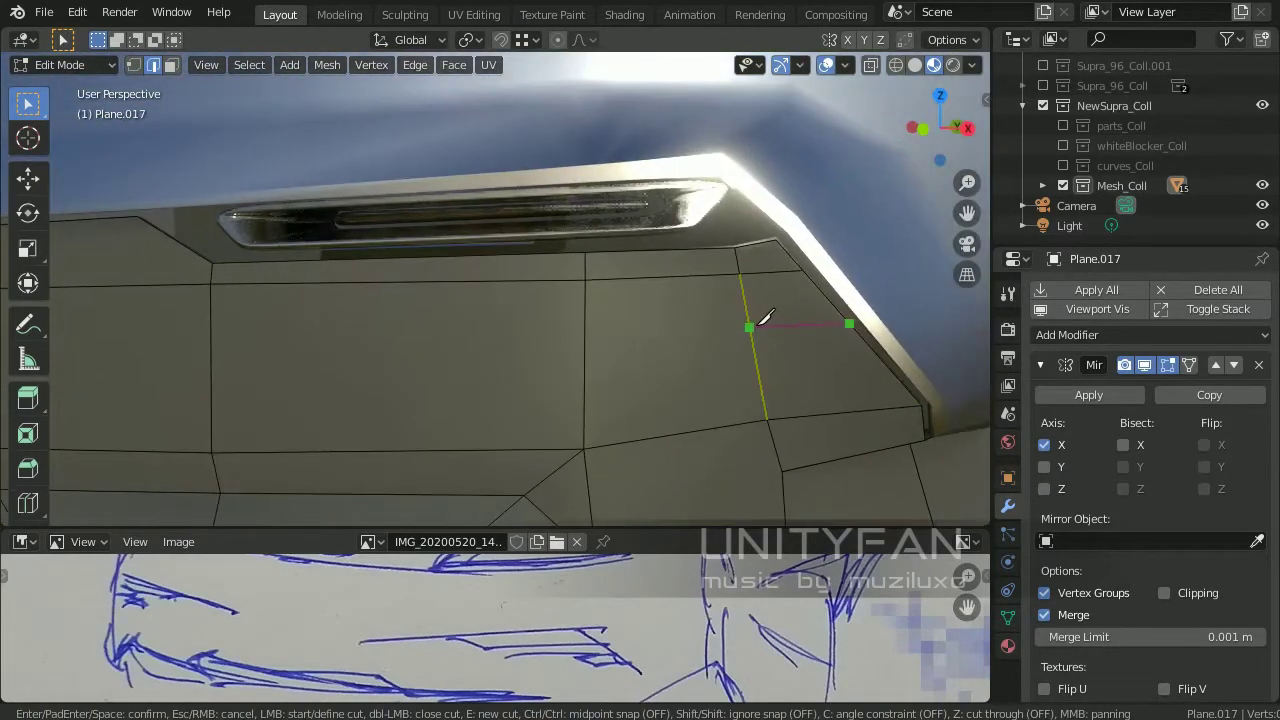
{"action": "key", "text": "3"}
{"action": "key", "text": "x"}
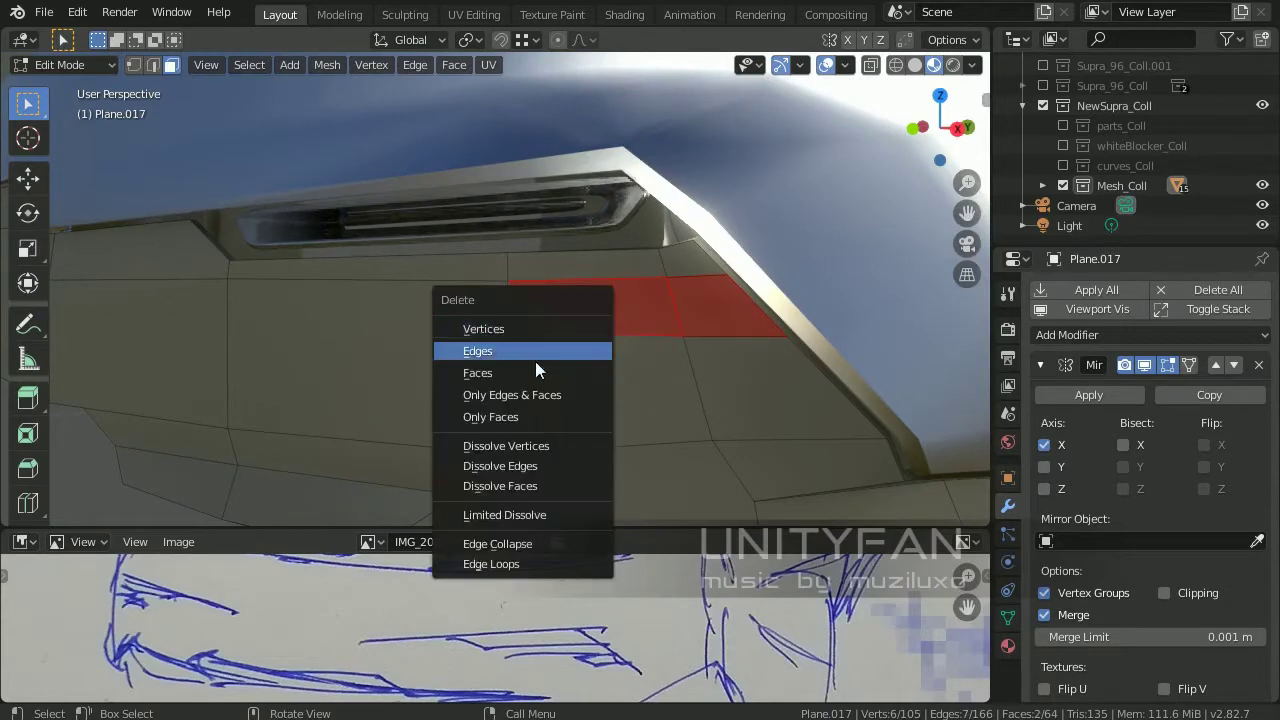
{"action": "key", "text": "Escape"}
{"action": "mouse_move", "coordinate": [470, 305]}
{"action": "middle_mouse_down"}
{"action": "mouse_move", "coordinate": [614, 354]}
{"action": "mouse_move", "coordinate": [539, 295]}
{"action": "middle_mouse_up"}
{"action": "key", "text": "ctrl+z"}
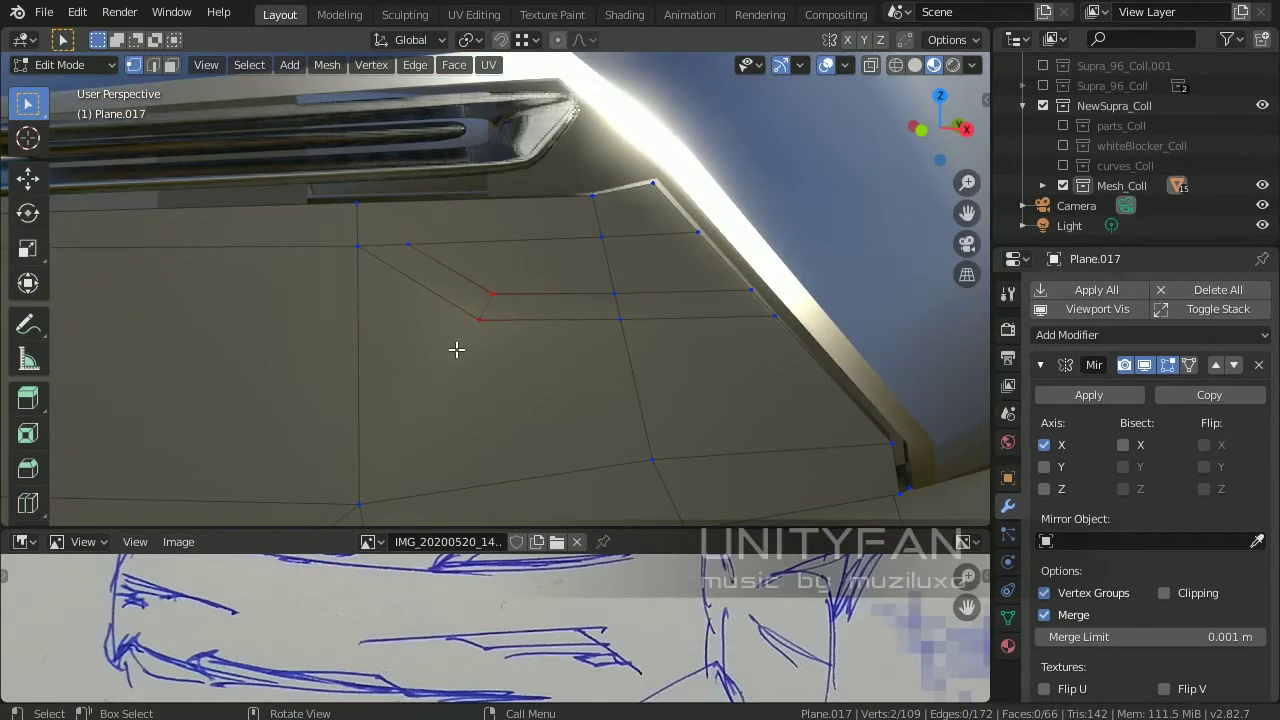
{"action": "mouse_move", "coordinate": [456, 349]}
{"action": "middle_mouse_down"}
{"action": "mouse_move", "coordinate": [531, 343]}
{"action": "mouse_move", "coordinate": [543, 271]}
{"action": "mouse_move", "coordinate": [608, 337]}
{"action": "mouse_move", "coordinate": [728, 399]}
{"action": "mouse_move", "coordinate": [540, 318]}
{"action": "middle_mouse_up"}
{"action": "key", "text": "Tab"}
{"action": "scroll", "coordinate": [728, 399], "scroll_direction": "down", "scroll_amount": 3}
Separate a face of lamp Plane.024 into new object Plane.025 and select one of its edges
{"action": "left_click", "coordinate": [530, 297]}
{"action": "key", "text": "Tab"}
{"action": "scroll", "coordinate": [634, 280], "scroll_direction": "up", "scroll_amount": 3}
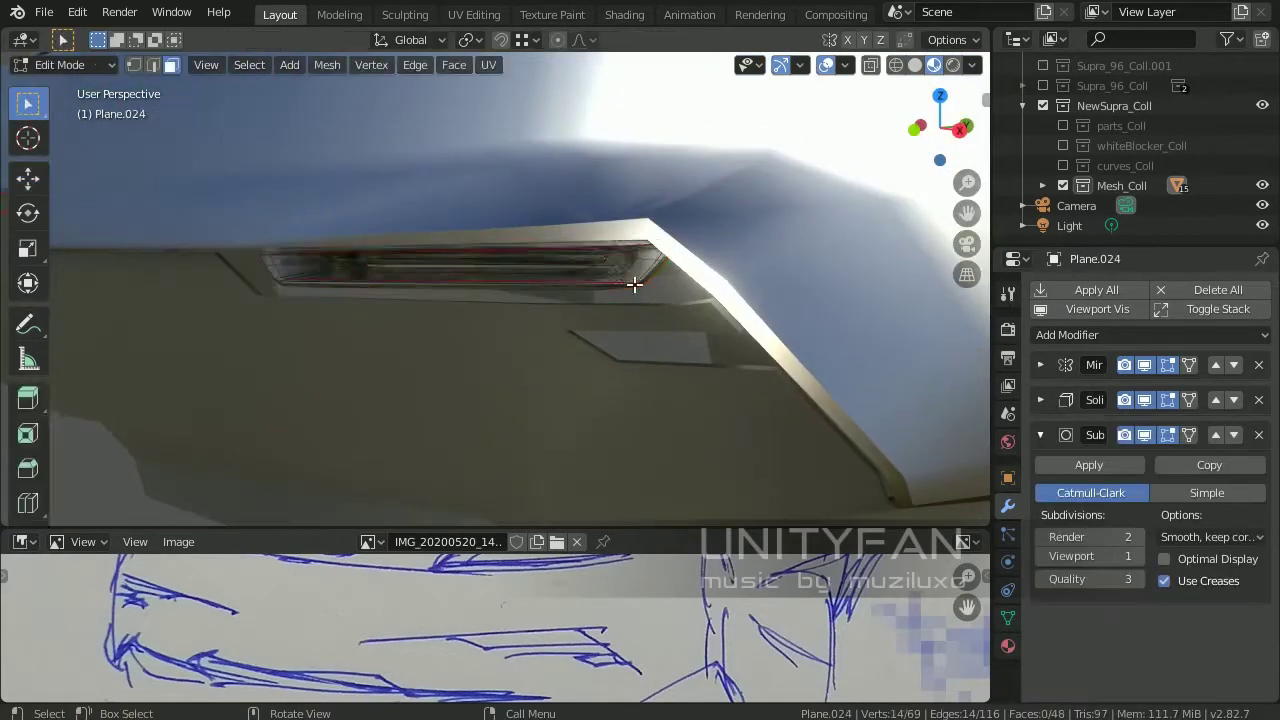
{"action": "middle_click_drag", "start_coordinate": [634, 280], "coordinate": [459, 262]}
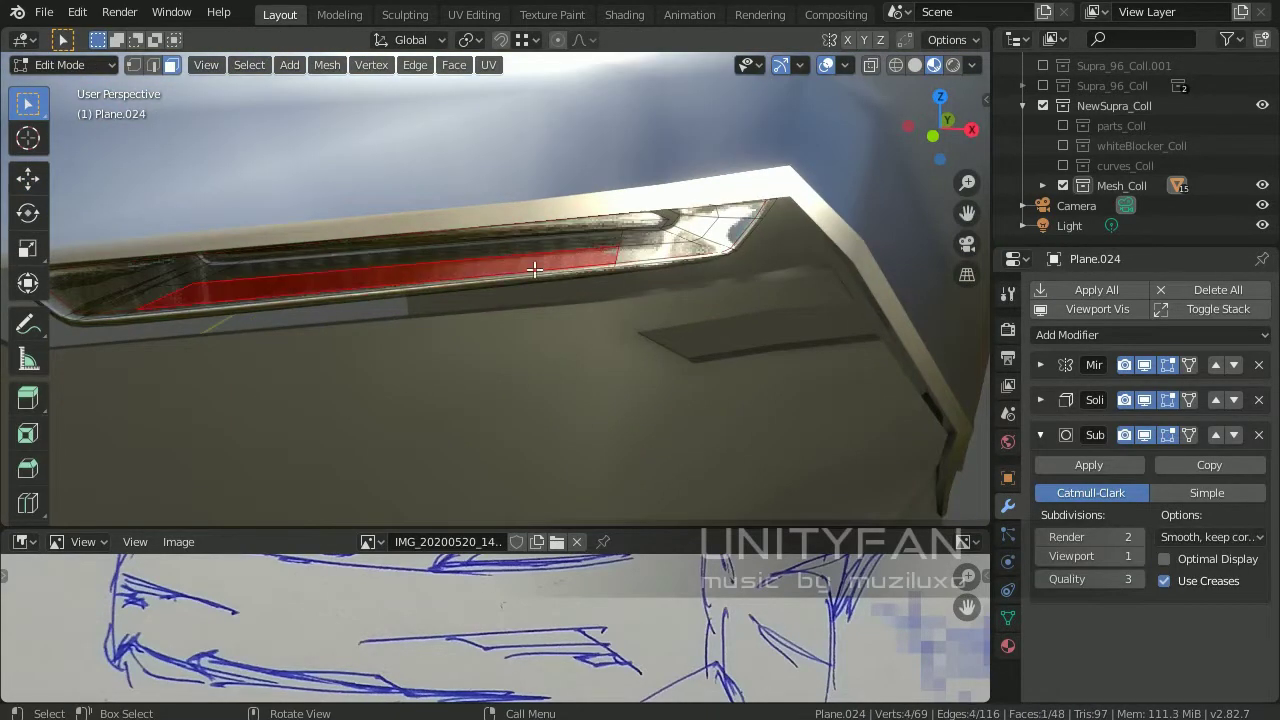
{"action": "mouse_move", "coordinate": [535, 269]}
{"action": "middle_mouse_down"}
{"action": "mouse_move", "coordinate": [580, 334]}
{"action": "mouse_move", "coordinate": [517, 365]}
{"action": "middle_mouse_up"}
{"action": "left_click", "coordinate": [28, 177]}
{"action": "mouse_move", "coordinate": [300, 280]}
{"action": "middle_mouse_down"}
{"action": "mouse_move", "coordinate": [837, 300]}
{"action": "mouse_move", "coordinate": [535, 247]}
{"action": "mouse_move", "coordinate": [700, 220]}
{"action": "mouse_move", "coordinate": [691, 251]}
{"action": "mouse_move", "coordinate": [498, 284]}
{"action": "mouse_move", "coordinate": [566, 263]}
{"action": "mouse_move", "coordinate": [843, 314]}
{"action": "mouse_move", "coordinate": [534, 360]}
{"action": "mouse_move", "coordinate": [830, 233]}
{"action": "mouse_move", "coordinate": [597, 337]}
{"action": "mouse_move", "coordinate": [417, 243]}
{"action": "mouse_move", "coordinate": [649, 274]}
{"action": "mouse_move", "coordinate": [624, 358]}
{"action": "middle_mouse_up"}
{"action": "key", "text": "p"}
{"action": "left_click", "coordinate": [520, 280]}
{"action": "key", "text": "2"}
{"action": "left_click", "coordinate": [830, 233]}
Slide the selected edge along X, nudge vertices into place, finish the cut and exit Edit Mode
{"action": "key", "text": "g"}
{"action": "key", "text": "x"}
{"action": "left_click", "coordinate": [649, 274]}
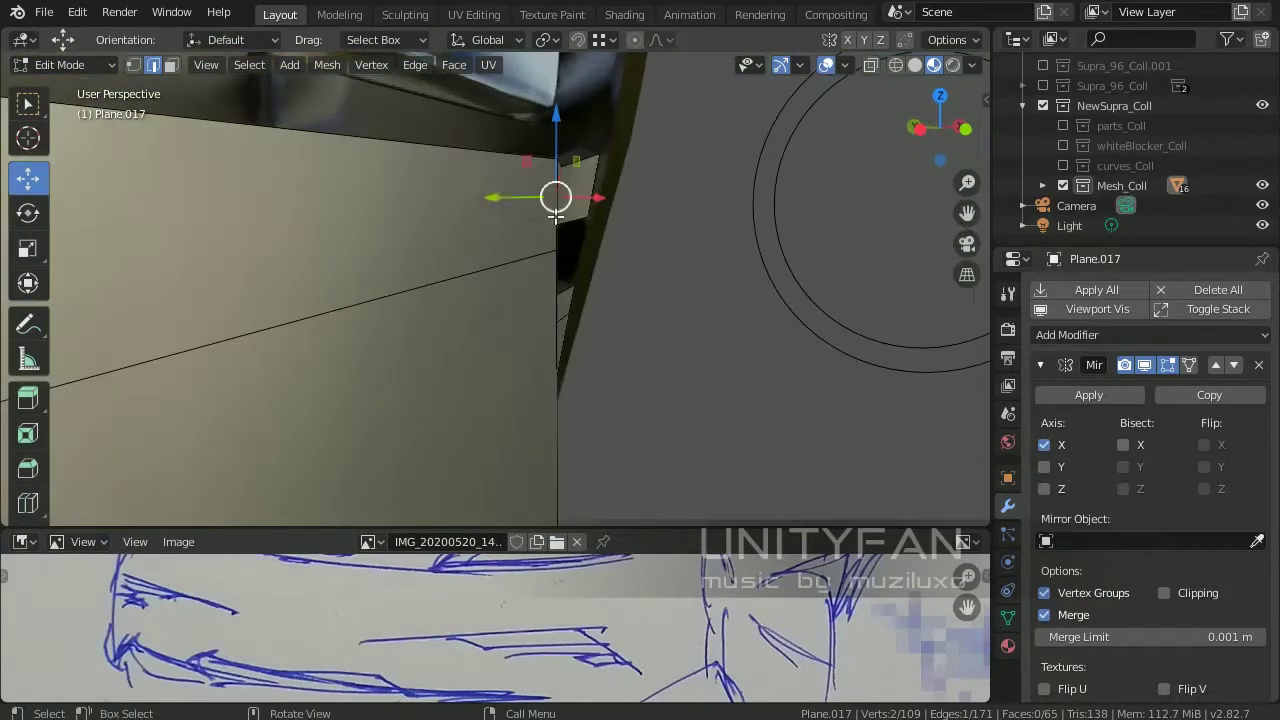
{"action": "middle_click_drag", "start_coordinate": [555, 215], "coordinate": [525, 272]}
{"action": "left_click_drag", "start_coordinate": [455, 364], "coordinate": [460, 360]}
{"action": "middle_click_drag", "start_coordinate": [460, 360], "coordinate": [753, 235]}
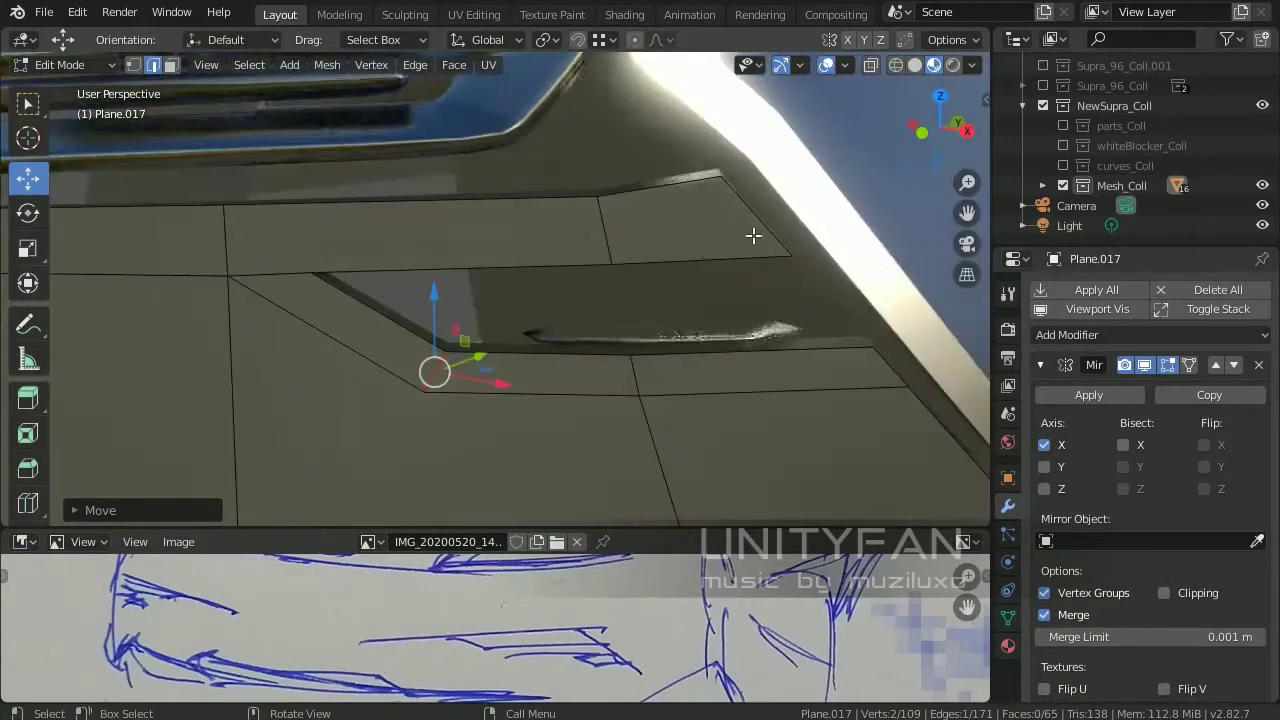
{"action": "left_click_drag", "start_coordinate": [728, 160], "coordinate": [728, 161]}
{"action": "mouse_move", "coordinate": [728, 161]}
{"action": "middle_mouse_down"}
{"action": "mouse_move", "coordinate": [674, 163]}
{"action": "mouse_move", "coordinate": [477, 238]}
{"action": "middle_mouse_up"}
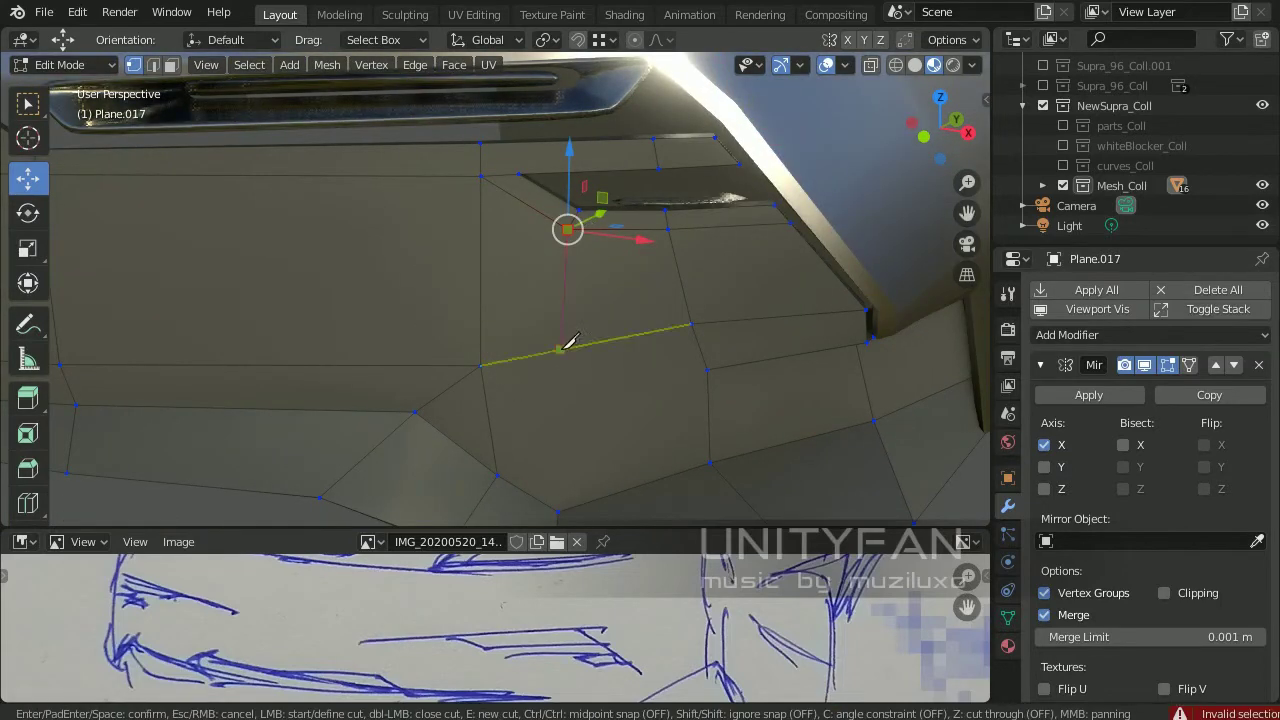
{"action": "key", "text": "Return"}
{"action": "mouse_move", "coordinate": [503, 470]}
{"action": "middle_mouse_down"}
{"action": "mouse_move", "coordinate": [557, 309]}
{"action": "mouse_move", "coordinate": [623, 369]}
{"action": "mouse_move", "coordinate": [289, 334]}
{"action": "middle_mouse_up"}
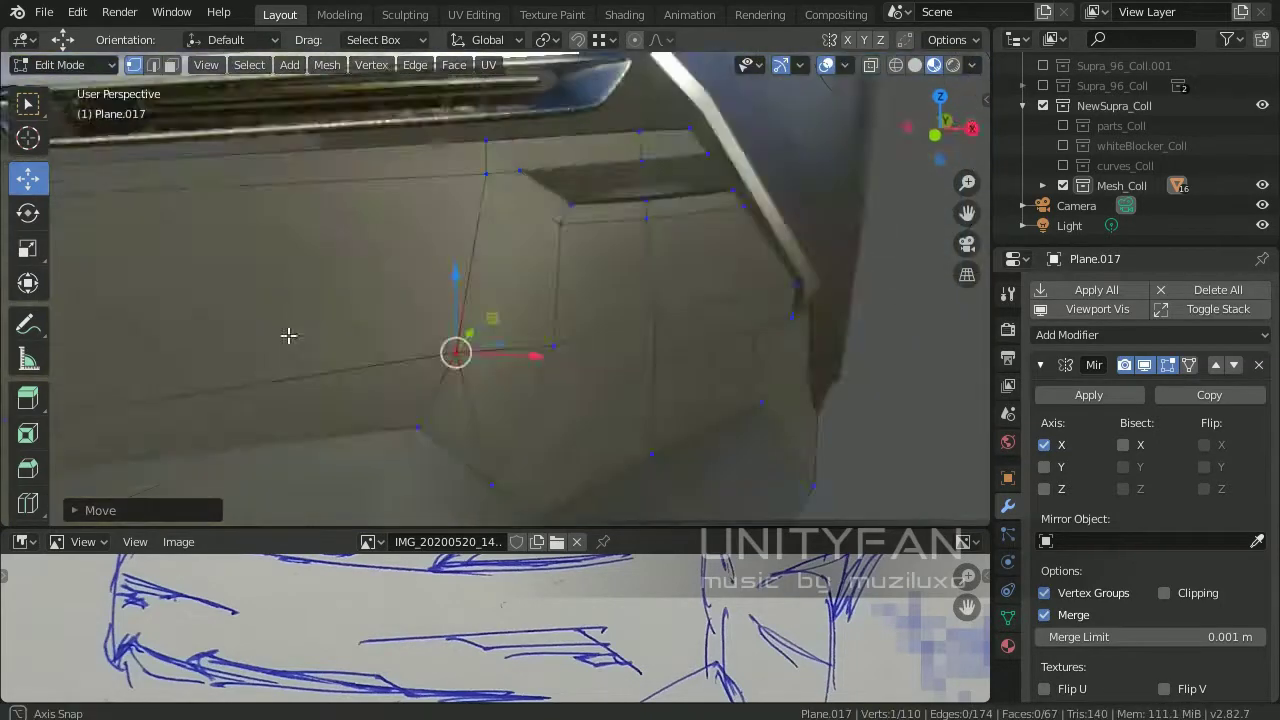
{"action": "key", "text": "Tab"}
Select Plane.025 in Edit Mode and reposition its vertices and edge around the slot
{"action": "mouse_move", "coordinate": [511, 425]}
{"action": "middle_mouse_down"}
{"action": "mouse_move", "coordinate": [747, 505]}
{"action": "mouse_move", "coordinate": [723, 263]}
{"action": "middle_mouse_up"}
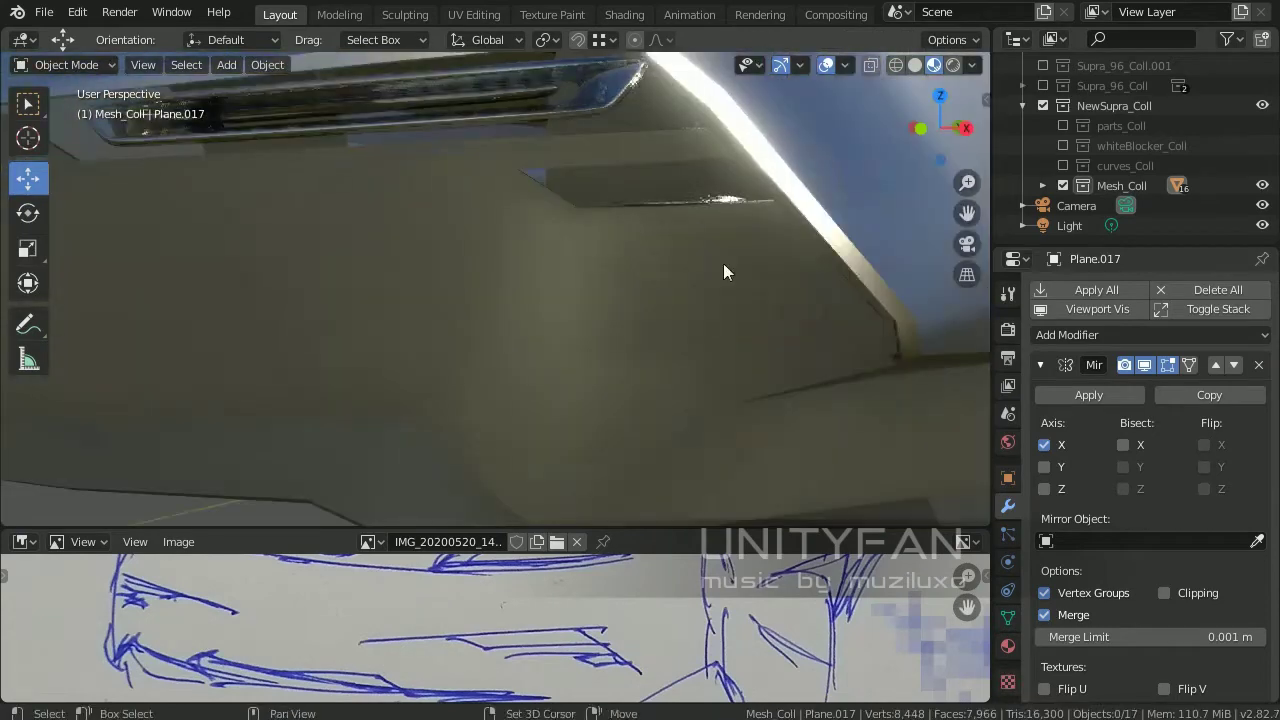
{"action": "left_click", "coordinate": [723, 263]}
{"action": "key", "text": "Tab"}
{"action": "mouse_move", "coordinate": [634, 297]}
{"action": "middle_mouse_down"}
{"action": "mouse_move", "coordinate": [716, 310]}
{"action": "mouse_move", "coordinate": [471, 257]}
{"action": "middle_mouse_up"}
{"action": "left_click", "coordinate": [716, 310]}
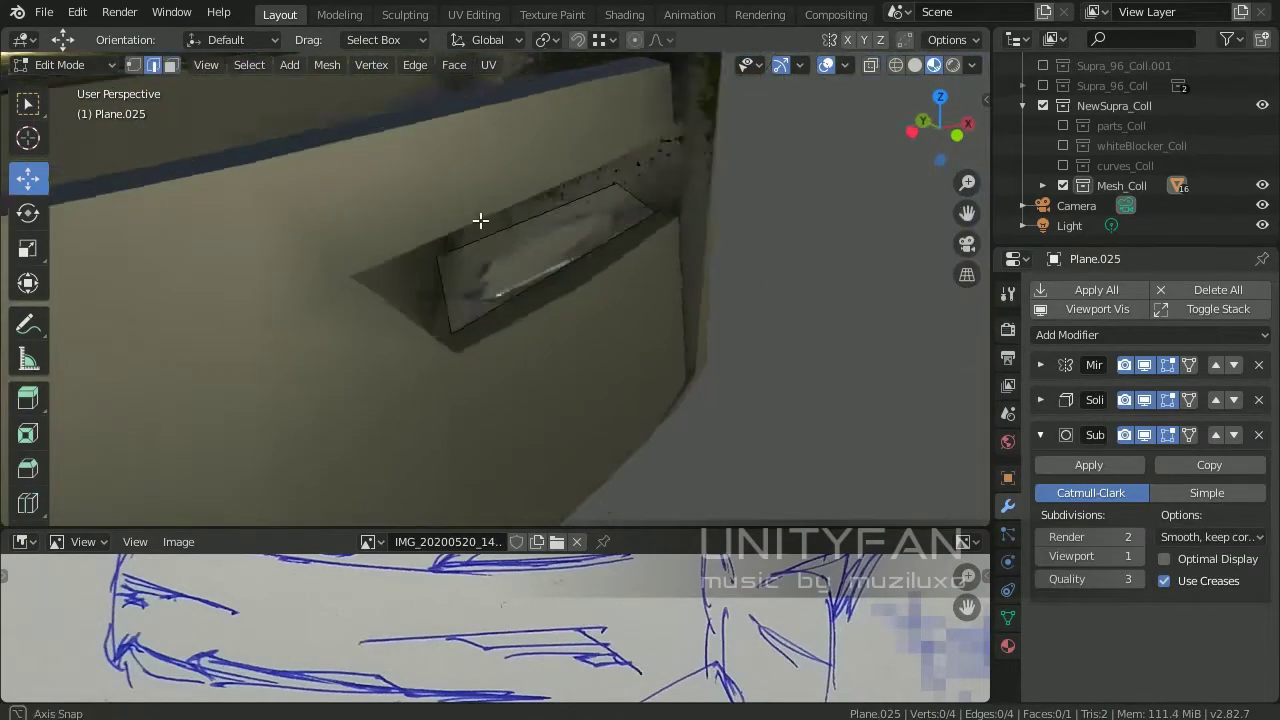
{"action": "left_click", "coordinate": [492, 160]}
{"action": "middle_click_drag", "start_coordinate": [492, 160], "coordinate": [413, 222]}
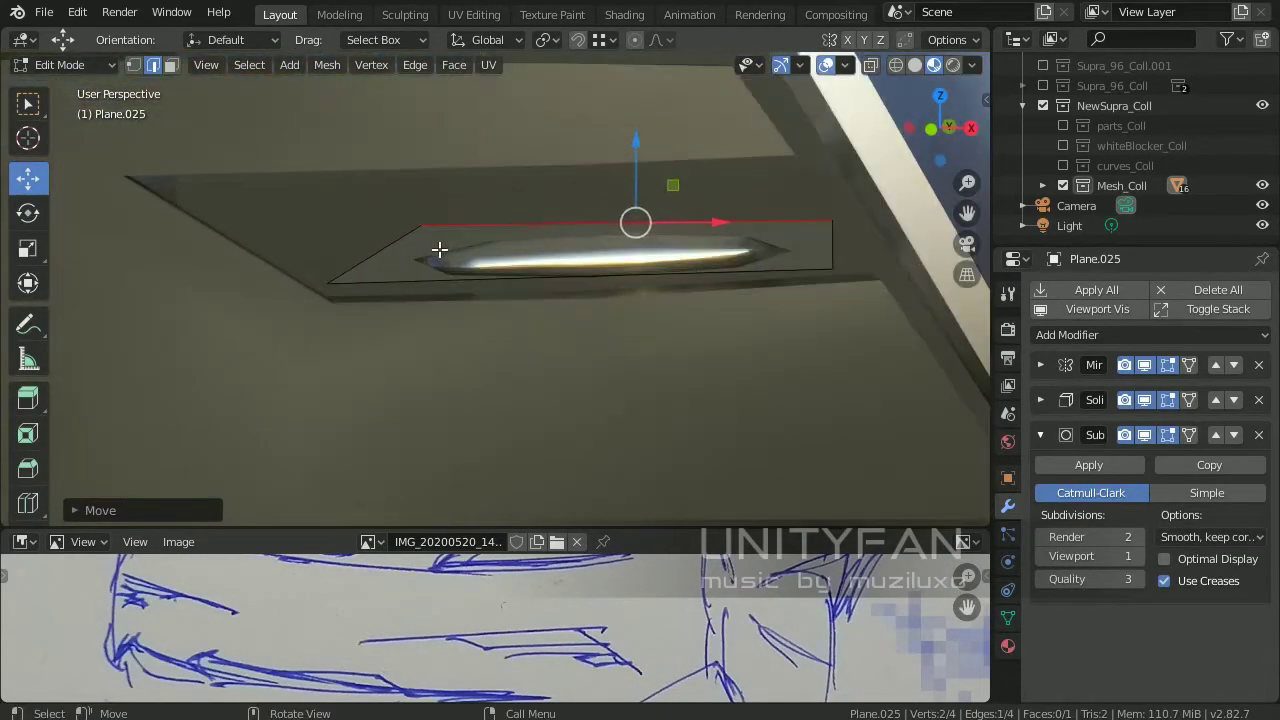
{"action": "left_click", "coordinate": [260, 152]}
{"action": "mouse_move", "coordinate": [260, 152]}
{"action": "middle_mouse_down"}
{"action": "mouse_move", "coordinate": [514, 217]}
{"action": "mouse_move", "coordinate": [510, 200]}
{"action": "mouse_move", "coordinate": [528, 297]}
{"action": "mouse_move", "coordinate": [625, 261]}
{"action": "mouse_move", "coordinate": [543, 240]}
{"action": "mouse_move", "coordinate": [486, 171]}
{"action": "mouse_move", "coordinate": [563, 260]}
{"action": "mouse_move", "coordinate": [621, 360]}
{"action": "mouse_move", "coordinate": [590, 332]}
{"action": "middle_mouse_up"}
{"action": "left_click", "coordinate": [557, 249]}
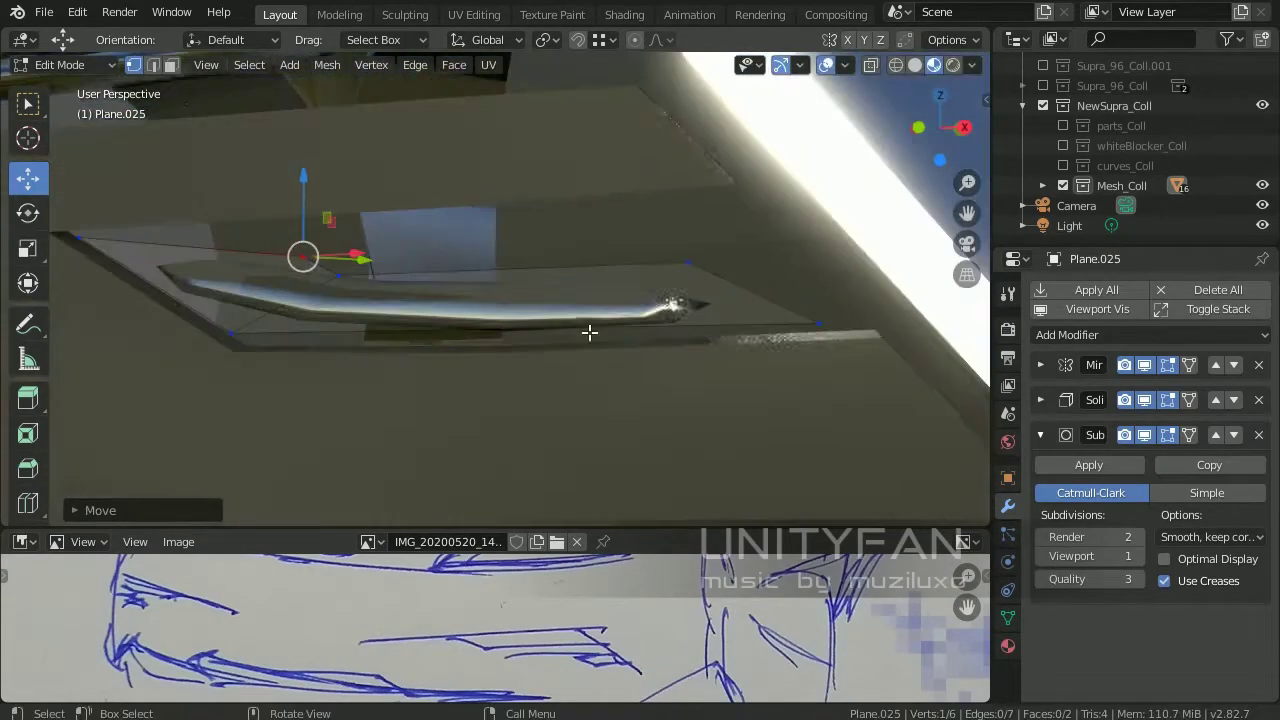
Extrude the handle panel's edge into the recess and fill the gap with a new face
{"action": "middle_click_drag", "start_coordinate": [721, 293], "coordinate": [760, 318]}
{"action": "left_click", "coordinate": [760, 318]}
{"action": "key", "text": "e"}
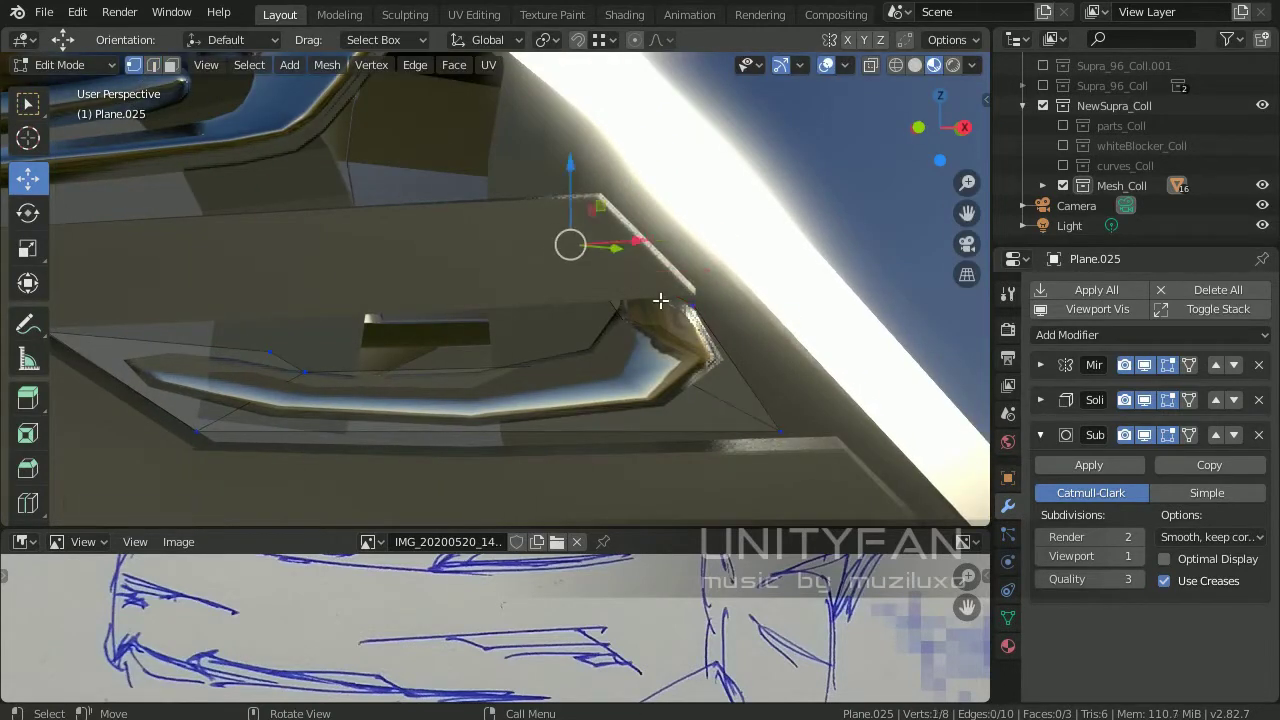
{"action": "key", "text": "g"}
{"action": "mouse_move", "coordinate": [660, 300]}
{"action": "middle_mouse_down"}
{"action": "mouse_move", "coordinate": [663, 320]}
{"action": "mouse_move", "coordinate": [577, 363]}
{"action": "middle_mouse_up"}
{"action": "left_click", "coordinate": [175, 227]}
{"action": "key", "text": "f"}
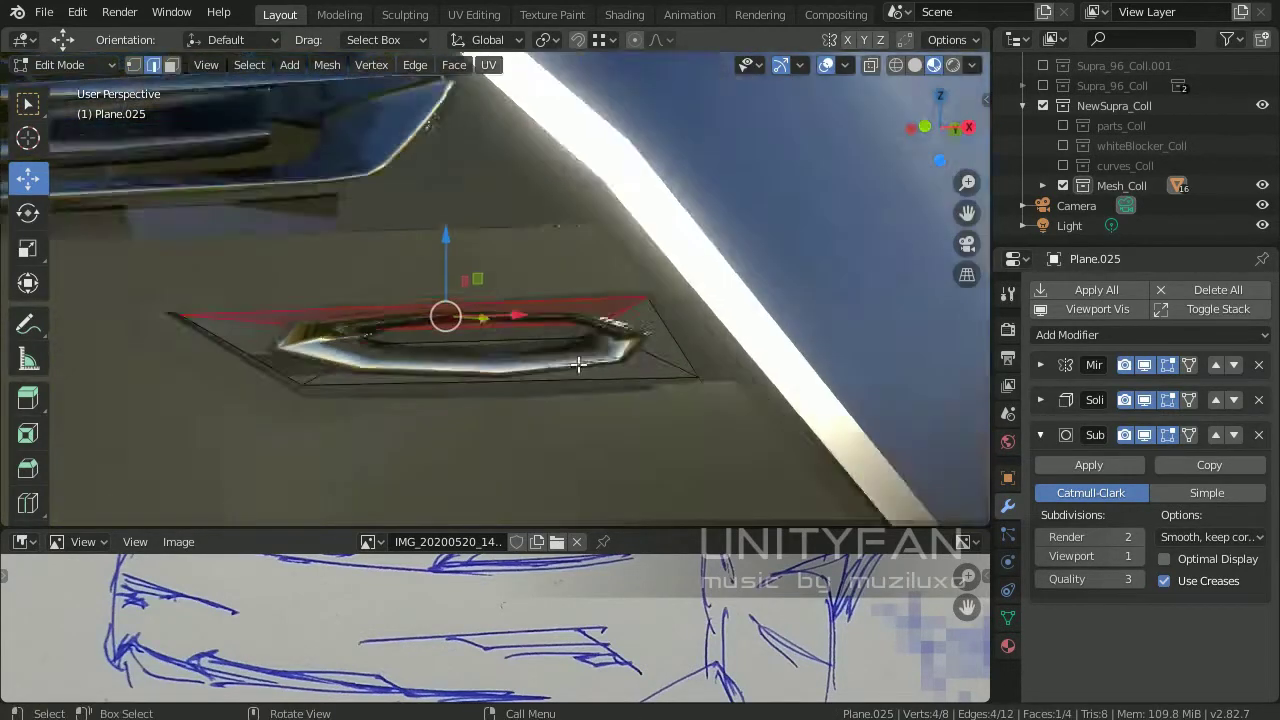
{"action": "key", "text": "Tab"}
{"action": "key", "text": "Tab"}
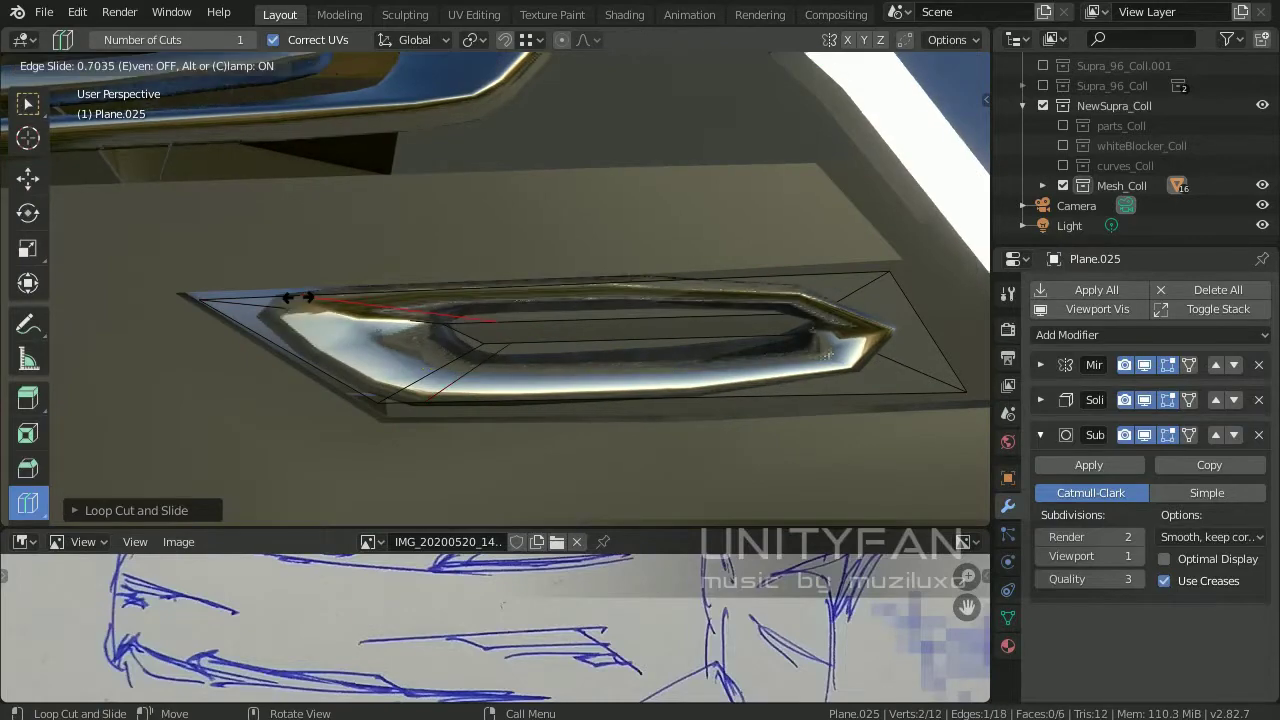
{"action": "middle_click_drag", "start_coordinate": [890, 505], "coordinate": [589, 446]}
Add a Ctrl+R loop cut across the handle and fill a face between the selected edges
{"action": "key", "text": "ctrl+r"}
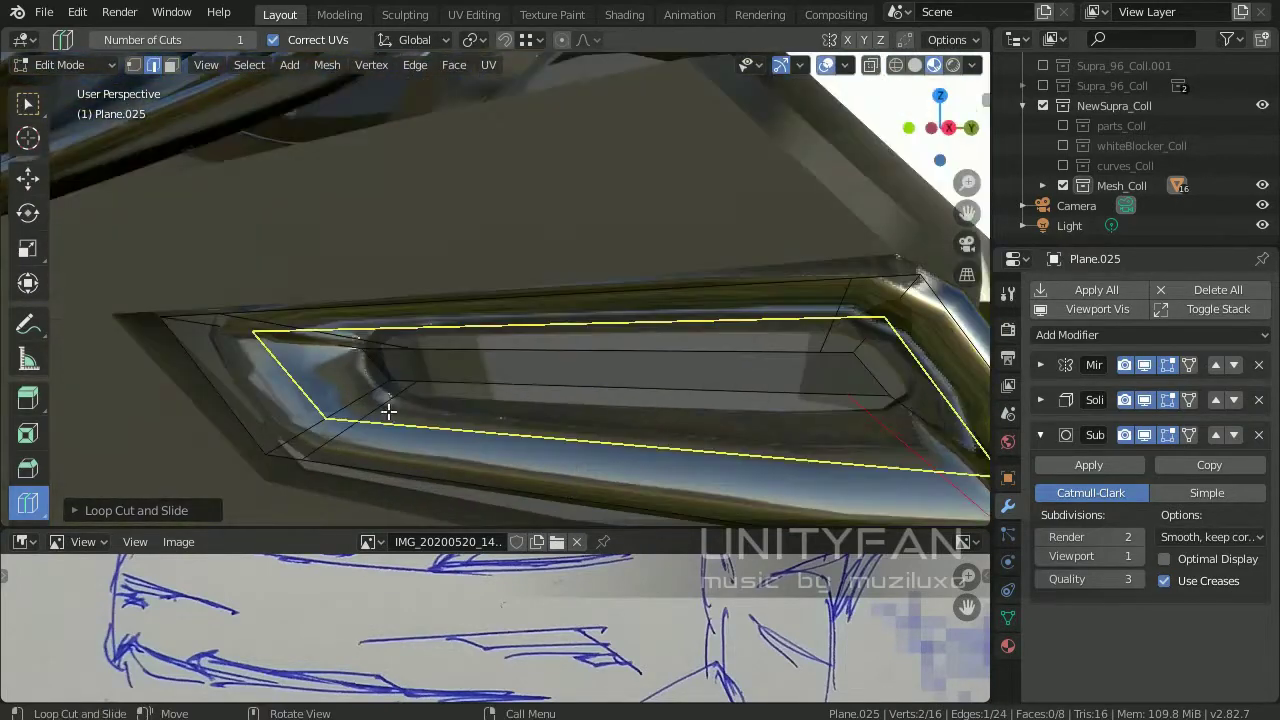
{"action": "middle_click_drag", "start_coordinate": [386, 400], "coordinate": [680, 426]}
{"action": "scroll", "coordinate": [680, 426], "scroll_direction": "up", "scroll_amount": 2}
{"action": "left_click", "coordinate": [592, 388]}
{"action": "left_click", "coordinate": [592, 388]}
{"action": "scroll", "coordinate": [614, 406], "scroll_direction": "down", "scroll_amount": 3}
{"action": "scroll", "coordinate": [591, 323], "scroll_direction": "up", "scroll_amount": 3}
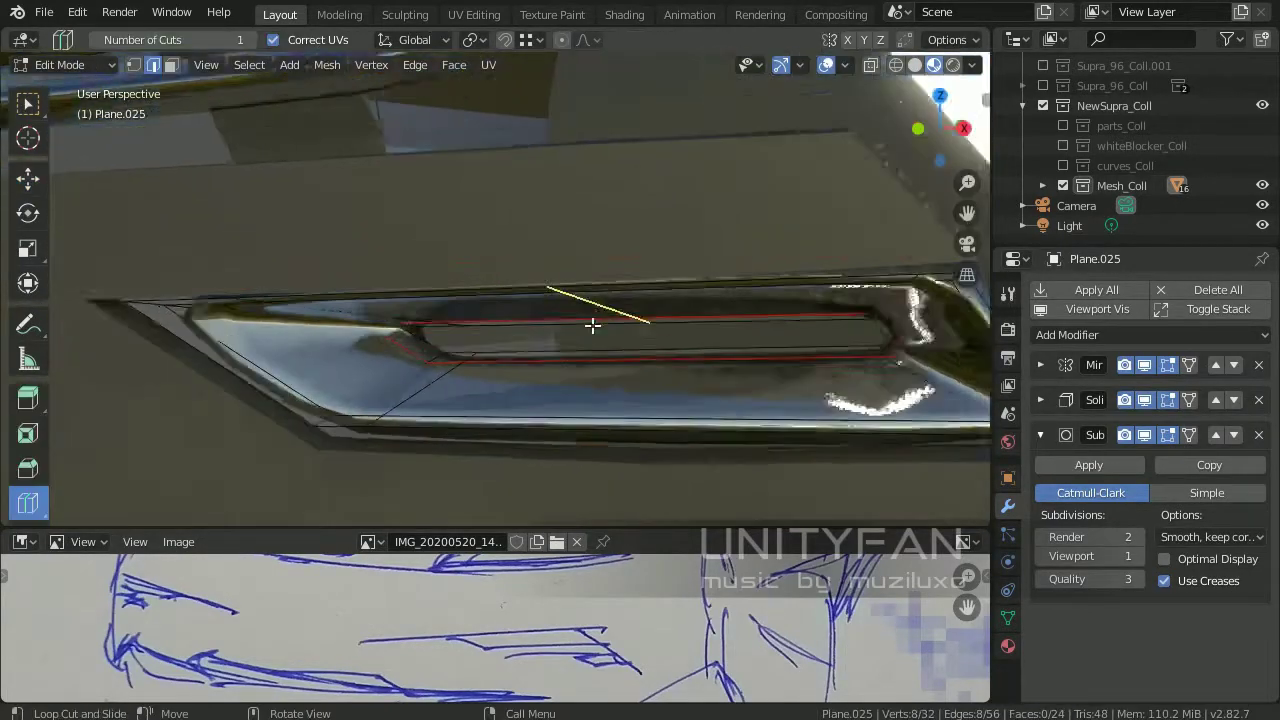
{"action": "middle_click_drag", "start_coordinate": [591, 323], "coordinate": [126, 185]}
{"action": "key", "text": "f"}
{"action": "scroll", "coordinate": [631, 369], "scroll_direction": "down", "scroll_amount": 2}
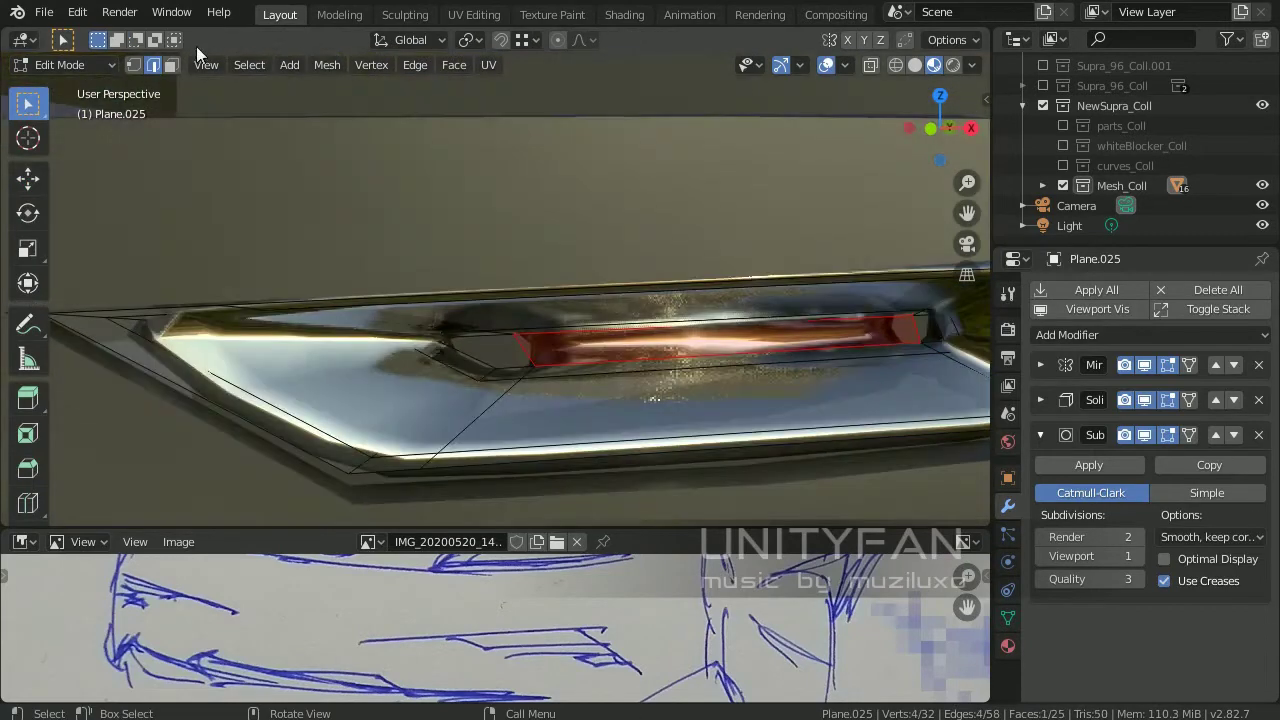
{"action": "middle_click_drag", "start_coordinate": [631, 369], "coordinate": [537, 331]}
Delete the selected face, scale the red strip along Z, and return to Object Mode
{"action": "key", "text": "3"}
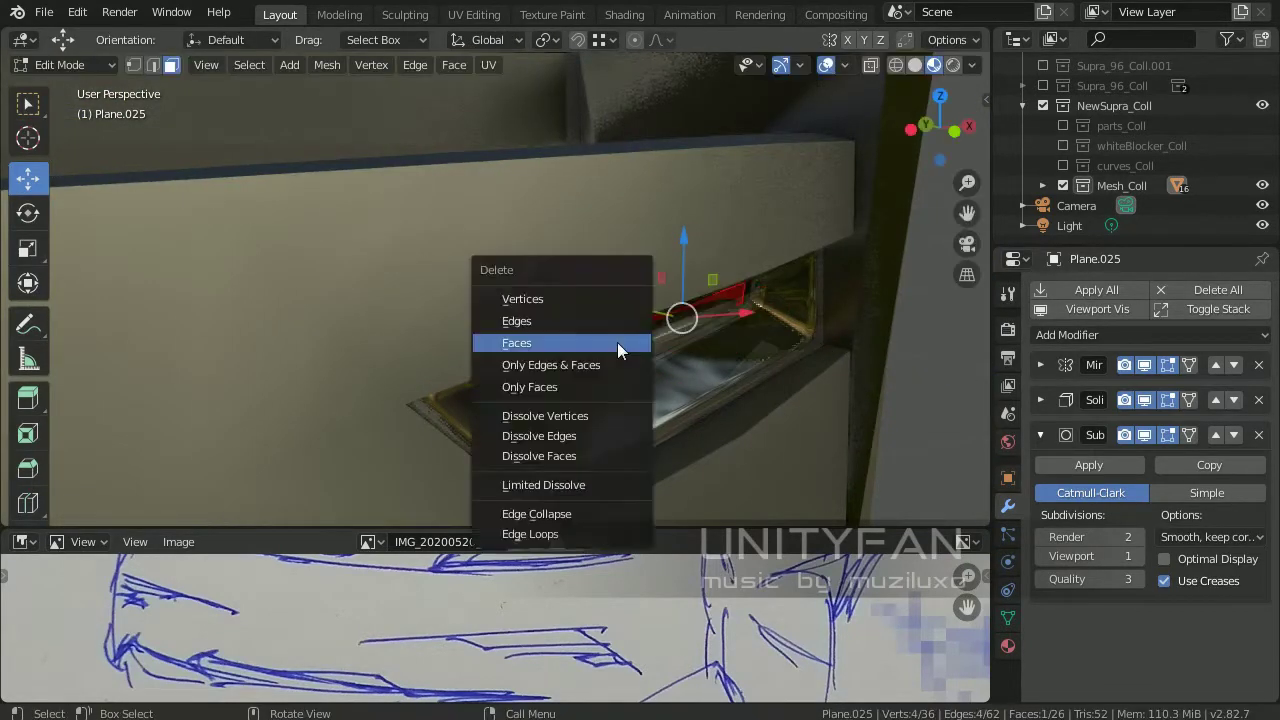
{"action": "left_click", "coordinate": [617, 342]}
{"action": "mouse_move", "coordinate": [617, 342]}
{"action": "middle_mouse_down"}
{"action": "mouse_move", "coordinate": [654, 369]}
{"action": "mouse_move", "coordinate": [38, 494]}
{"action": "middle_mouse_up"}
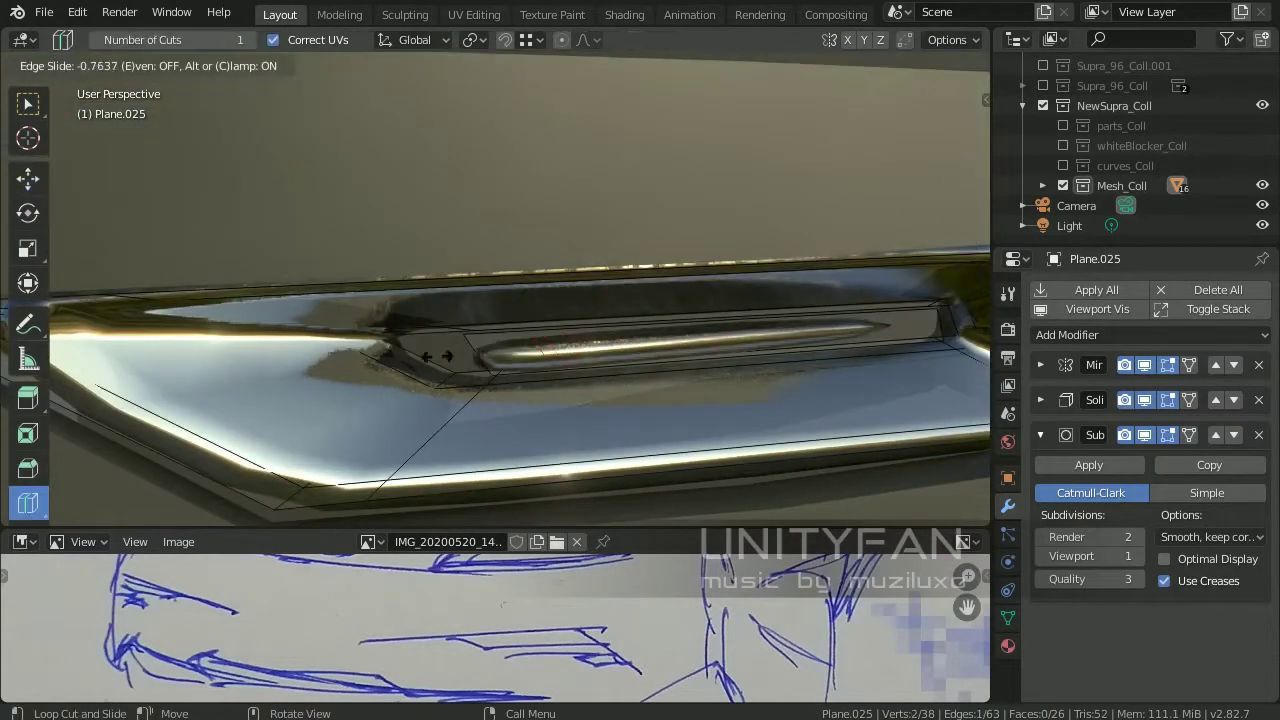
{"action": "middle_click_drag", "start_coordinate": [812, 389], "coordinate": [83, 199]}
{"action": "key", "text": "w"}
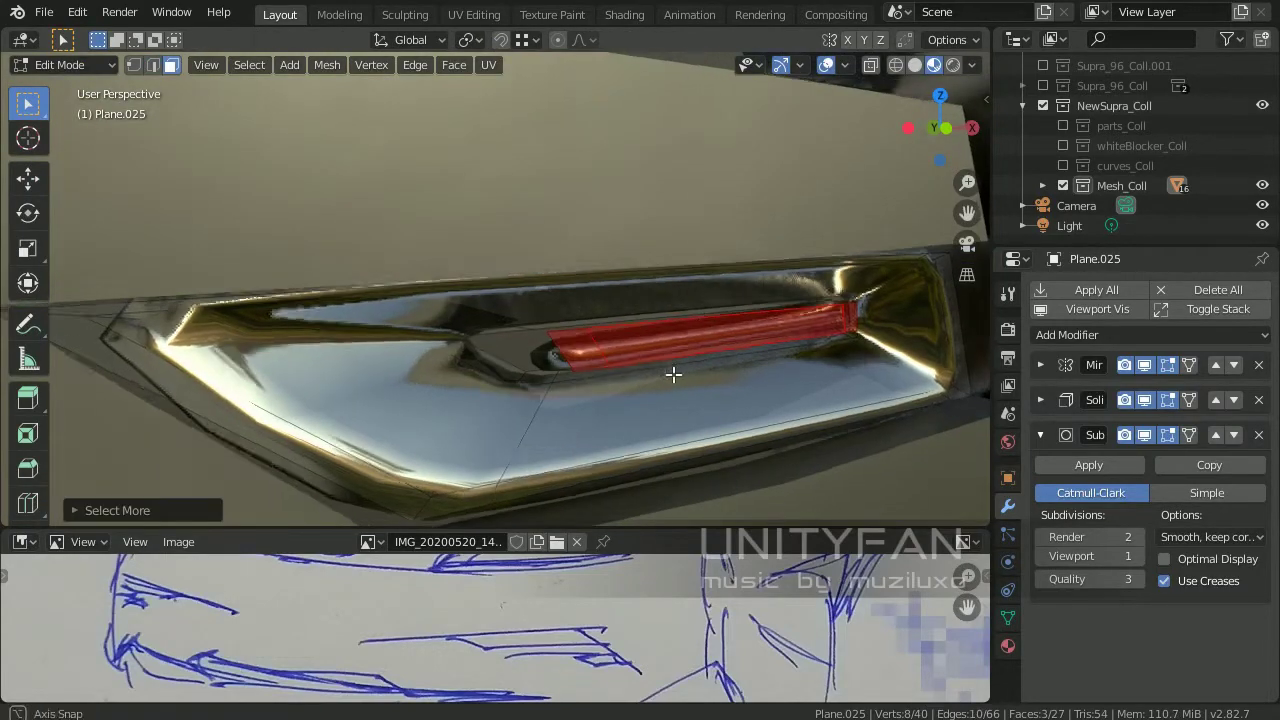
{"action": "mouse_move", "coordinate": [674, 374]}
{"action": "middle_mouse_down"}
{"action": "mouse_move", "coordinate": [720, 330]}
{"action": "mouse_move", "coordinate": [680, 360]}
{"action": "middle_mouse_up"}
{"action": "key", "text": "s"}
{"action": "key", "text": "z"}
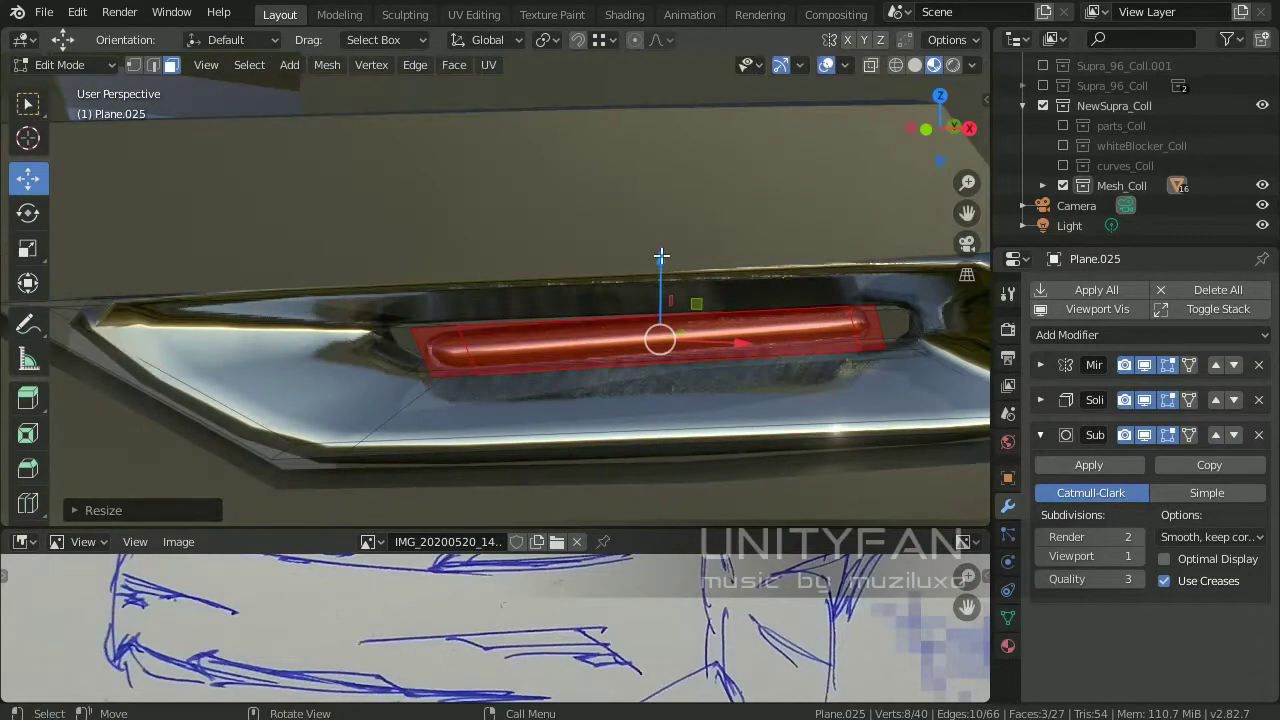
{"action": "middle_click_drag", "start_coordinate": [661, 256], "coordinate": [850, 335]}
{"action": "key", "text": "Tab"}
{"action": "scroll", "coordinate": [585, 315], "scroll_direction": "down", "scroll_amount": 5}
In Plane.021's Edit Mode, duplicate the face beside the headlight with Shift+D
{"action": "scroll", "coordinate": [773, 309], "scroll_direction": "down", "scroll_amount": 3}
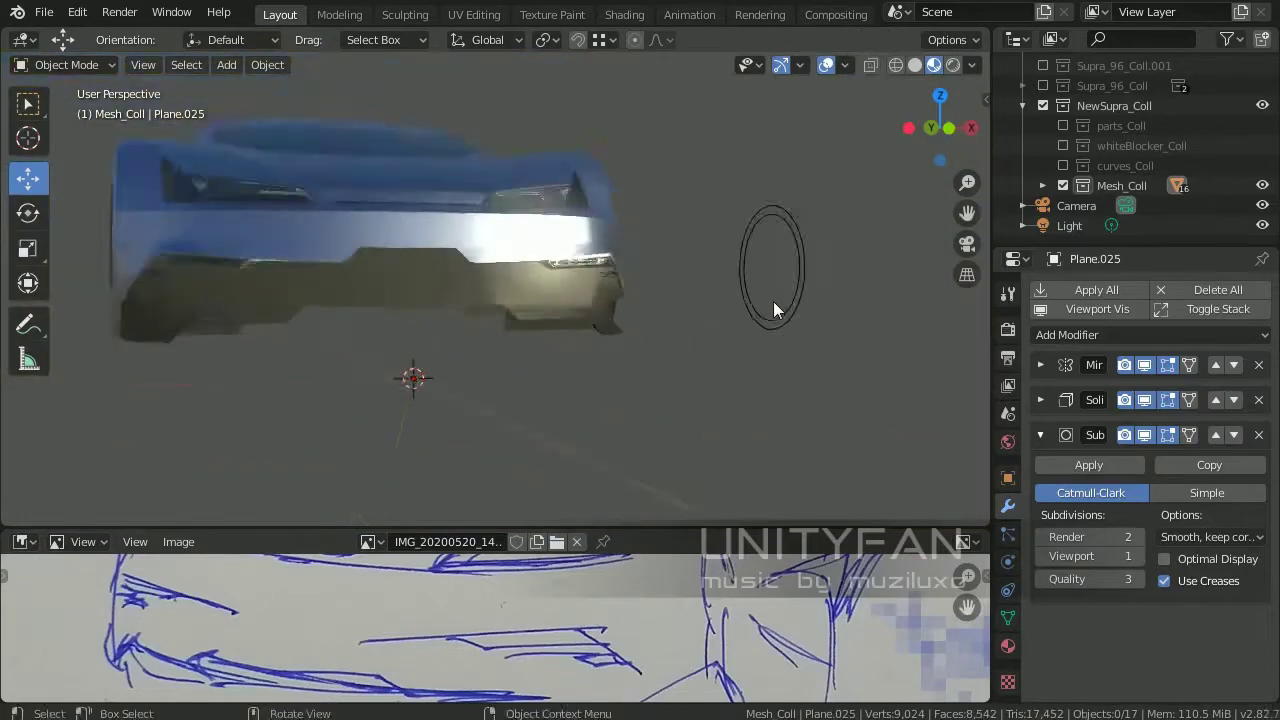
{"action": "scroll", "coordinate": [737, 281], "scroll_direction": "up", "scroll_amount": 3}
{"action": "scroll", "coordinate": [705, 354], "scroll_direction": "up", "scroll_amount": 2}
{"action": "left_click", "coordinate": [566, 289]}
{"action": "key", "text": "Tab"}
{"action": "scroll", "coordinate": [566, 289], "scroll_direction": "up", "scroll_amount": 2}
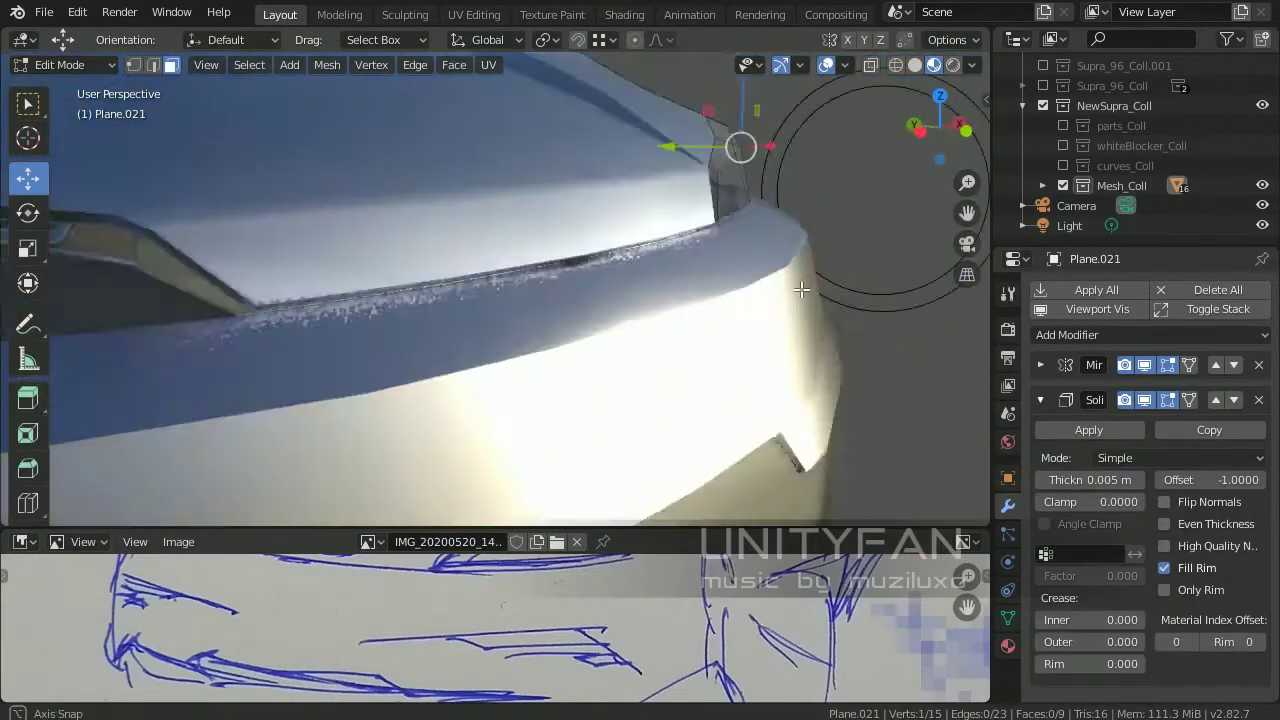
{"action": "mouse_move", "coordinate": [566, 289]}
{"action": "middle_mouse_down"}
{"action": "mouse_move", "coordinate": [187, 85]}
{"action": "mouse_move", "coordinate": [626, 203]}
{"action": "middle_mouse_up"}
{"action": "scroll", "coordinate": [586, 200], "scroll_direction": "down", "scroll_amount": 2}
{"action": "left_click", "coordinate": [470, 350]}
{"action": "key", "text": "shift+d"}
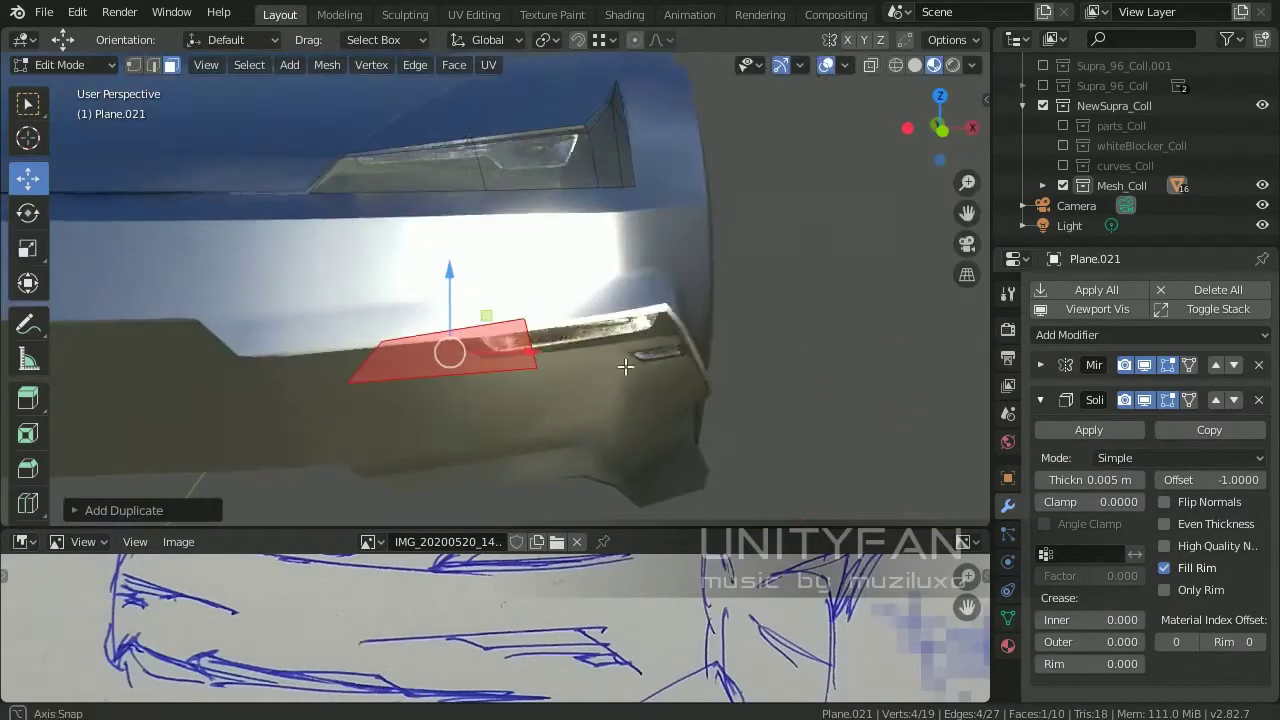
{"action": "left_click", "coordinate": [566, 316]}
{"action": "middle_click_drag", "start_coordinate": [566, 316], "coordinate": [668, 277]}
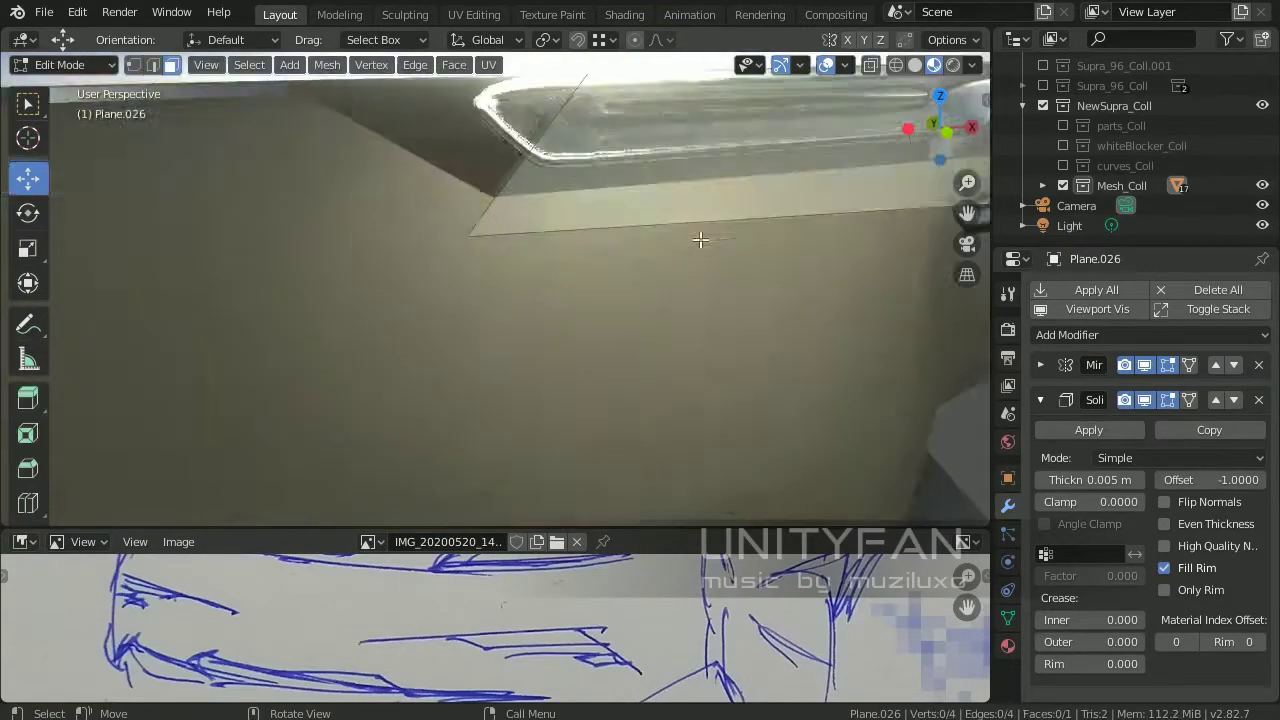
{"action": "middle_click_drag", "start_coordinate": [737, 246], "coordinate": [543, 223]}
Move the new panel's edge and corner vertices into place around the vent below the headlight
{"action": "key", "text": "2"}
{"action": "left_click", "coordinate": [543, 223]}
{"action": "left_click_drag", "start_coordinate": [689, 189], "coordinate": [528, 194]}
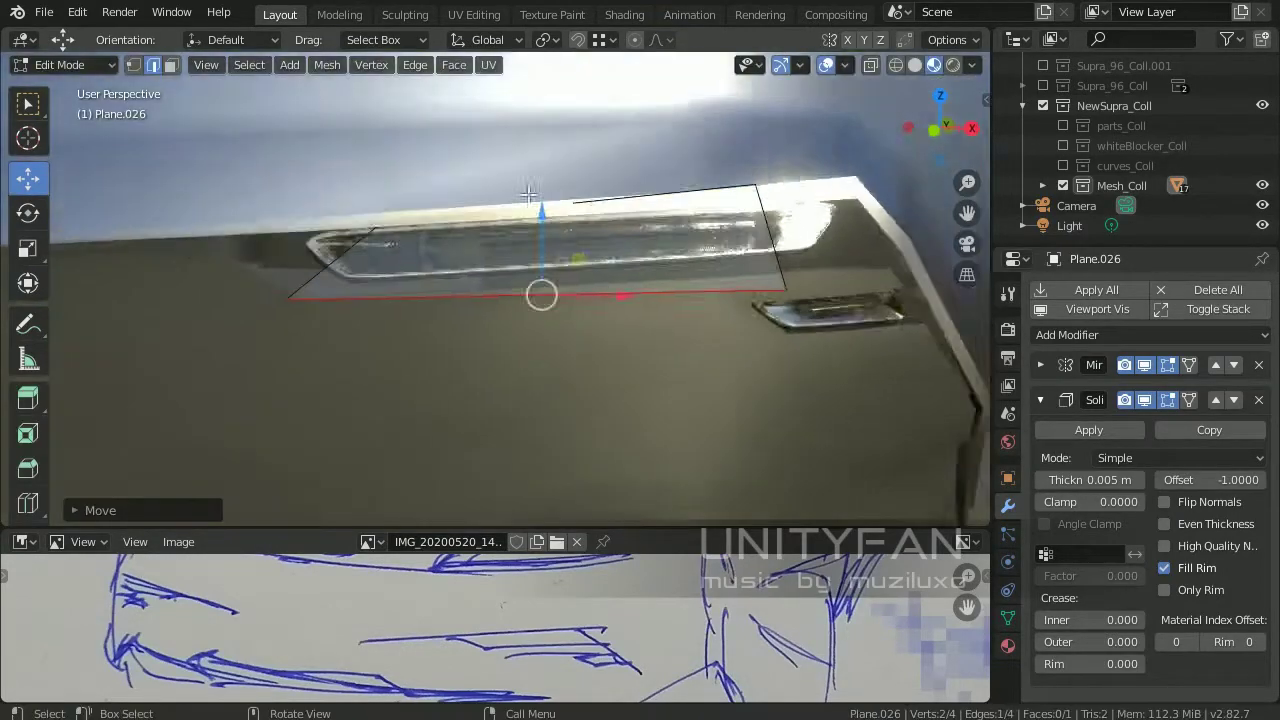
{"action": "scroll", "coordinate": [528, 194], "scroll_direction": "up", "scroll_amount": 2}
{"action": "key", "text": "1"}
{"action": "left_click", "coordinate": [421, 210]}
{"action": "left_click", "coordinate": [147, 218]}
{"action": "mouse_move", "coordinate": [147, 218]}
{"action": "middle_mouse_down"}
{"action": "mouse_move", "coordinate": [303, 417]}
{"action": "mouse_move", "coordinate": [517, 383]}
{"action": "mouse_move", "coordinate": [537, 253]}
{"action": "mouse_move", "coordinate": [806, 320]}
{"action": "mouse_move", "coordinate": [670, 301]}
{"action": "middle_mouse_up"}
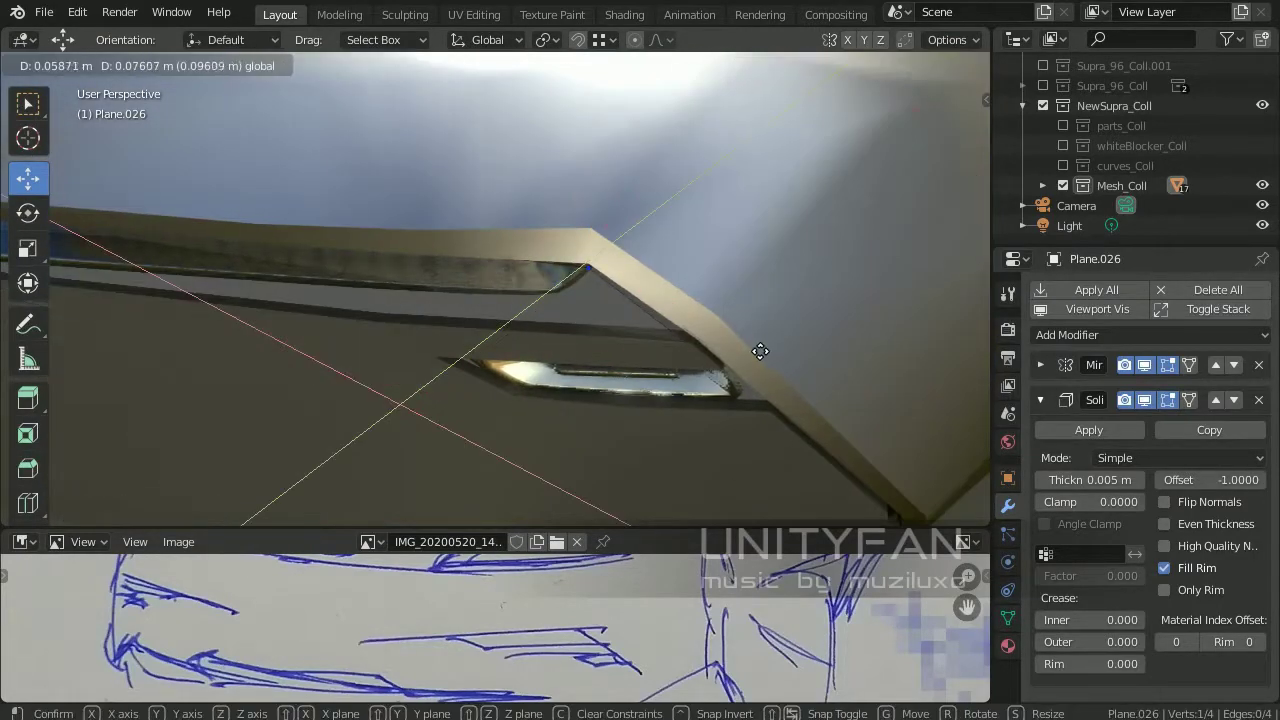
{"action": "left_click", "coordinate": [760, 351]}
{"action": "mouse_move", "coordinate": [760, 351]}
{"action": "middle_mouse_down"}
{"action": "mouse_move", "coordinate": [768, 250]}
{"action": "mouse_move", "coordinate": [35, 500]}
{"action": "middle_mouse_up"}
{"action": "left_click", "coordinate": [710, 258]}
{"action": "left_click_drag", "start_coordinate": [577, 229], "coordinate": [600, 240]}
{"action": "mouse_move", "coordinate": [600, 240]}
{"action": "middle_mouse_down"}
{"action": "mouse_move", "coordinate": [634, 303]}
{"action": "mouse_move", "coordinate": [449, 303]}
{"action": "mouse_move", "coordinate": [543, 297]}
{"action": "mouse_move", "coordinate": [723, 206]}
{"action": "middle_mouse_up"}
Move a vertex along Y, rotate the viewport lighting, and orbit to review the whole car
{"action": "key", "text": "g"}
{"action": "key", "text": "y"}
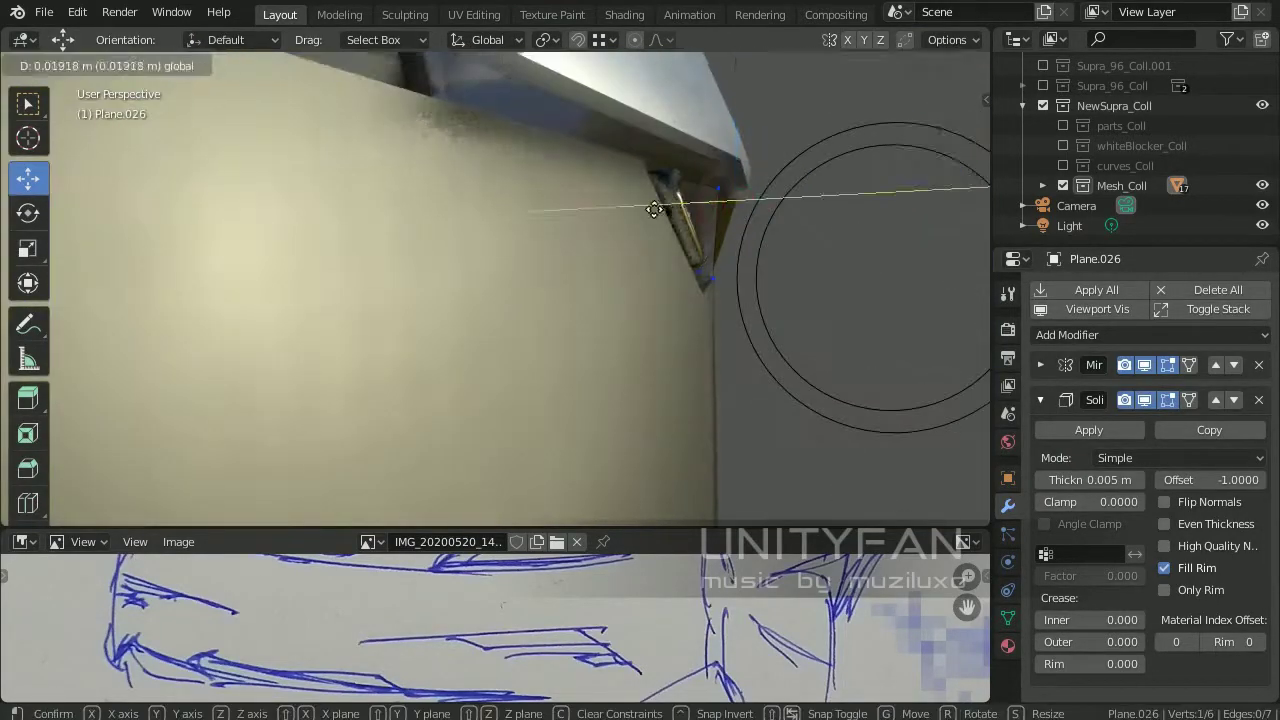
{"action": "middle_click_drag", "start_coordinate": [637, 201], "coordinate": [108, 351]}
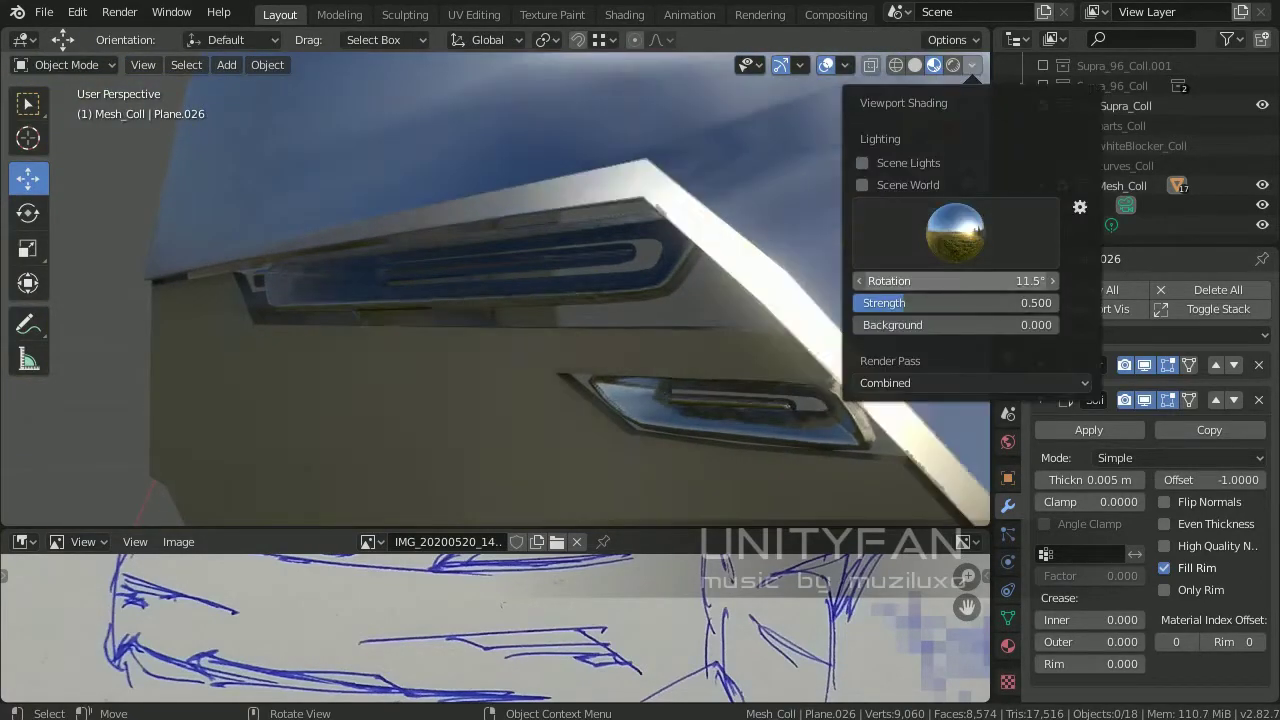
{"action": "left_click_drag", "start_coordinate": [955, 281], "coordinate": [1030, 281]}
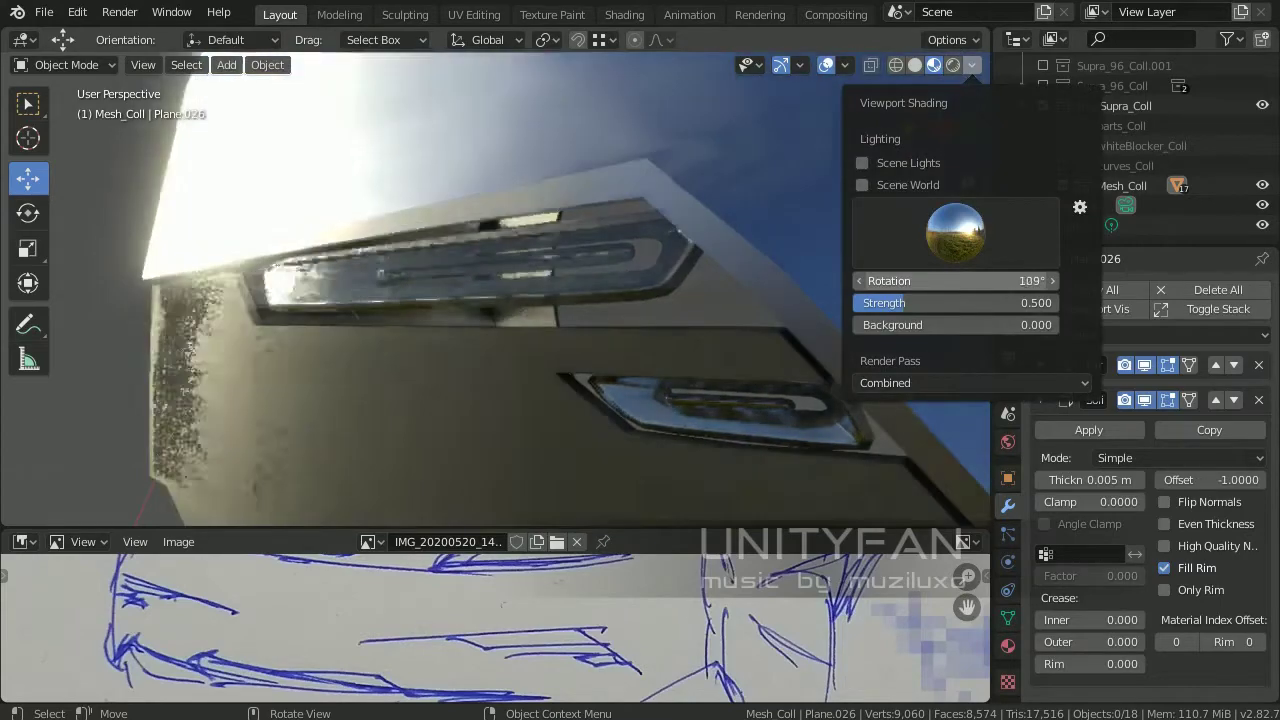
{"action": "middle_click_drag", "start_coordinate": [700, 300], "coordinate": [485, 262]}
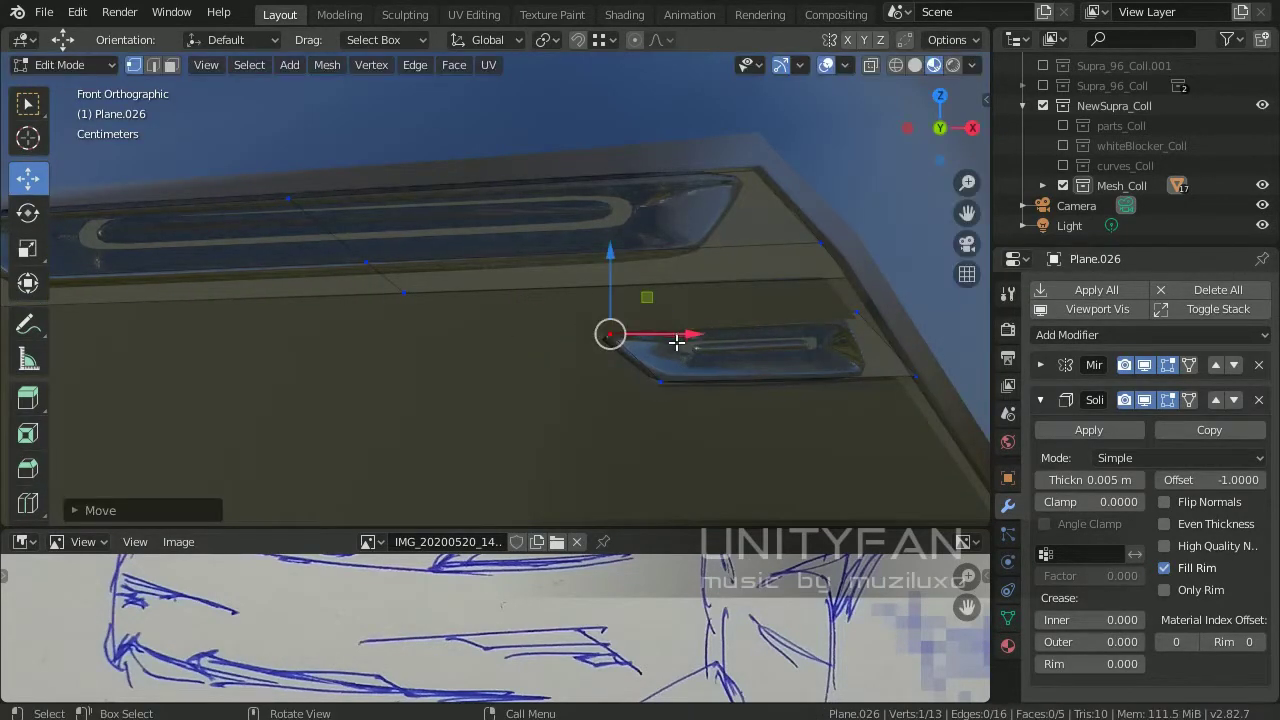
{"action": "middle_click_drag", "start_coordinate": [610, 331], "coordinate": [613, 370]}
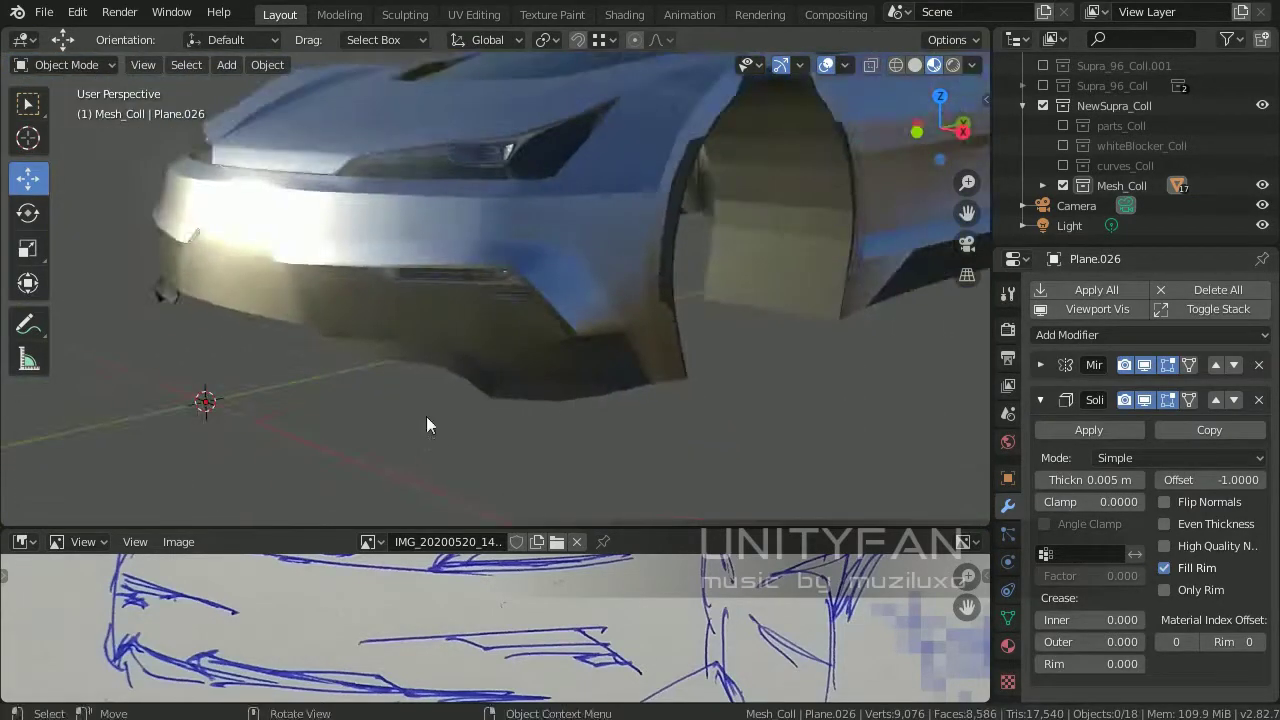
{"action": "mouse_move", "coordinate": [426, 416]}
{"action": "middle_mouse_down"}
{"action": "mouse_move", "coordinate": [661, 329]}
{"action": "mouse_move", "coordinate": [676, 444]}
{"action": "mouse_move", "coordinate": [765, 289]}
{"action": "mouse_move", "coordinate": [729, 398]}
{"action": "mouse_move", "coordinate": [545, 374]}
{"action": "mouse_move", "coordinate": [601, 427]}
{"action": "mouse_move", "coordinate": [660, 330]}
{"action": "mouse_move", "coordinate": [863, 446]}
{"action": "mouse_move", "coordinate": [771, 398]}
{"action": "mouse_move", "coordinate": [797, 380]}
{"action": "mouse_move", "coordinate": [643, 352]}
{"action": "mouse_move", "coordinate": [332, 363]}
{"action": "mouse_move", "coordinate": [507, 320]}
{"action": "mouse_move", "coordinate": [657, 377]}
{"action": "mouse_move", "coordinate": [624, 323]}
{"action": "mouse_move", "coordinate": [509, 354]}
{"action": "middle_mouse_up"}
Select Plane.015 in Edit Mode and move a new edge loop across the fender above the wheel arch
{"action": "left_click", "coordinate": [971, 64]}
{"action": "left_click", "coordinate": [631, 359]}
{"action": "key", "text": "Tab"}
{"action": "scroll", "coordinate": [530, 358], "scroll_direction": "up", "scroll_amount": 5}
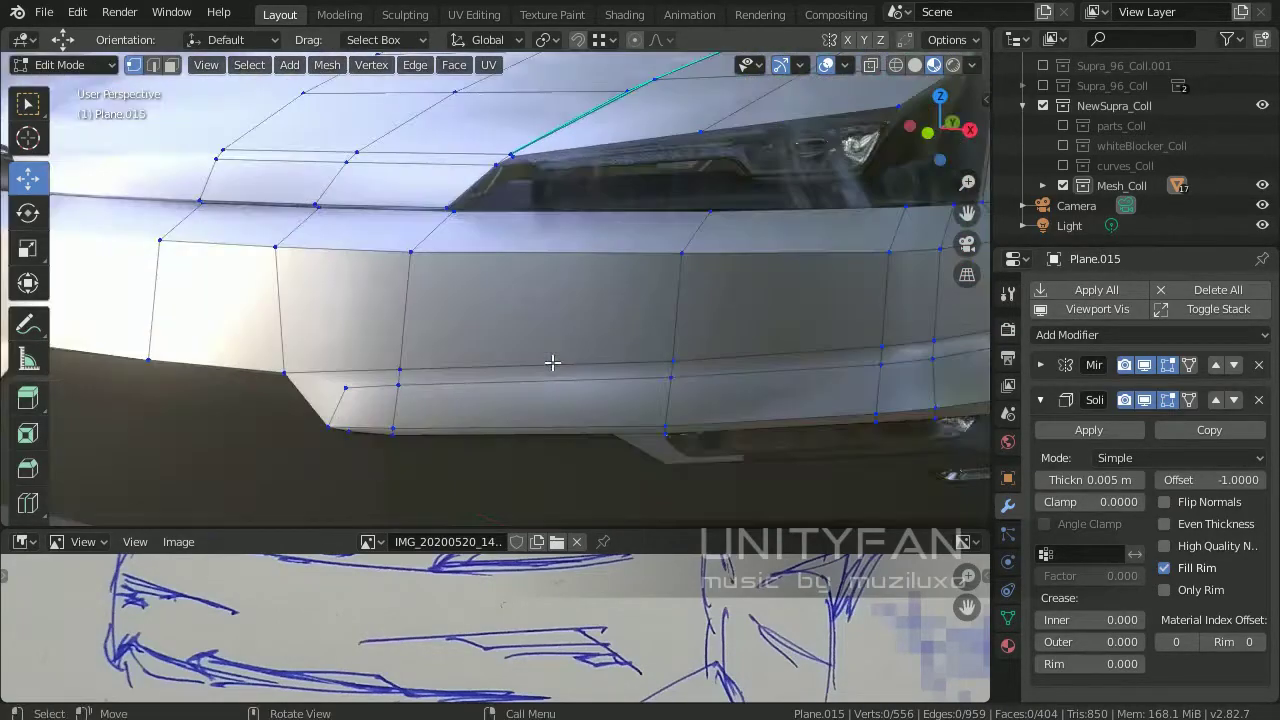
{"action": "mouse_move", "coordinate": [175, 199]}
{"action": "middle_mouse_down"}
{"action": "mouse_move", "coordinate": [180, 231]}
{"action": "mouse_move", "coordinate": [408, 254]}
{"action": "mouse_move", "coordinate": [536, 231]}
{"action": "mouse_move", "coordinate": [820, 288]}
{"action": "mouse_move", "coordinate": [569, 288]}
{"action": "mouse_move", "coordinate": [495, 242]}
{"action": "mouse_move", "coordinate": [460, 259]}
{"action": "mouse_move", "coordinate": [606, 366]}
{"action": "mouse_move", "coordinate": [534, 349]}
{"action": "mouse_move", "coordinate": [626, 300]}
{"action": "mouse_move", "coordinate": [411, 300]}
{"action": "mouse_move", "coordinate": [400, 327]}
{"action": "mouse_move", "coordinate": [427, 333]}
{"action": "middle_mouse_up"}
{"action": "key", "text": "g"}
{"action": "left_click", "coordinate": [440, 290]}
{"action": "key", "text": "Tab"}
{"action": "key", "text": "Tab"}
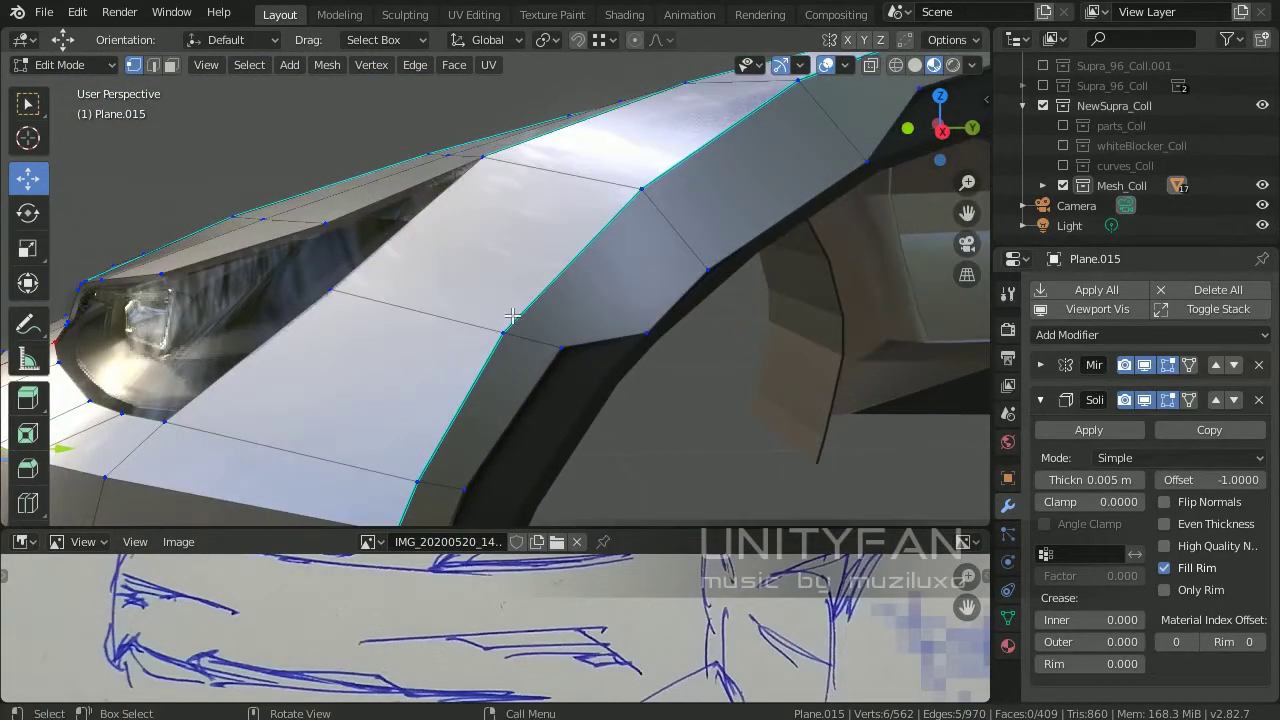
{"action": "middle_click_drag", "start_coordinate": [575, 226], "coordinate": [653, 257]}
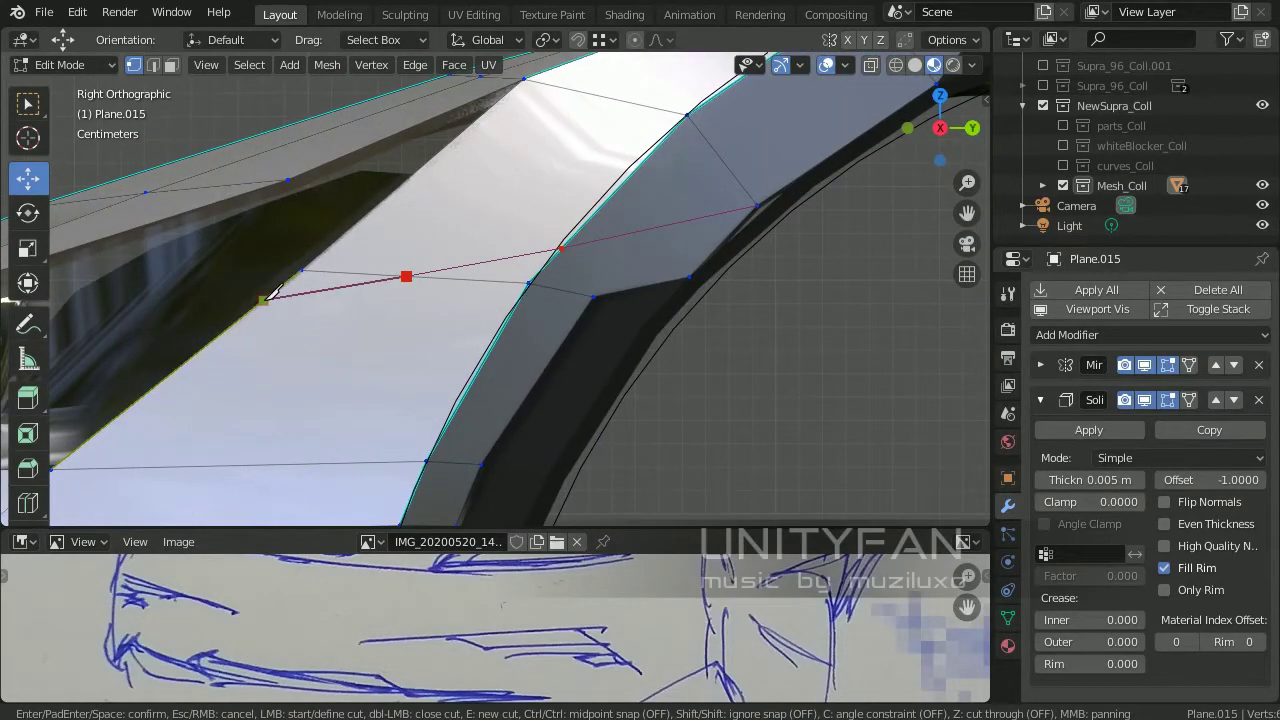
{"action": "mouse_move", "coordinate": [266, 280]}
{"action": "middle_mouse_down"}
{"action": "mouse_move", "coordinate": [681, 346]}
{"action": "mouse_move", "coordinate": [577, 363]}
{"action": "mouse_move", "coordinate": [589, 323]}
{"action": "middle_mouse_up"}
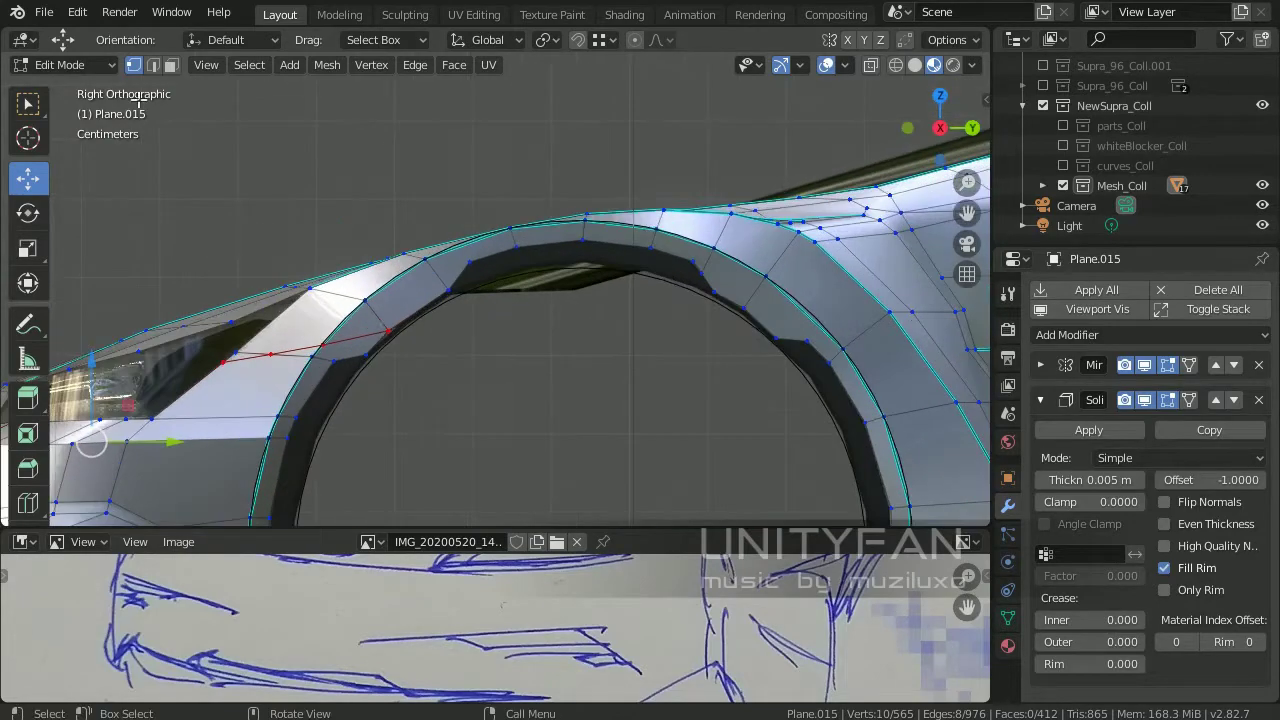
Pull the selected fender vertex toward the door gap
{"action": "middle_click_drag", "start_coordinate": [368, 338], "coordinate": [617, 400]}
{"action": "middle_click_drag", "start_coordinate": [769, 394], "coordinate": [650, 331]}
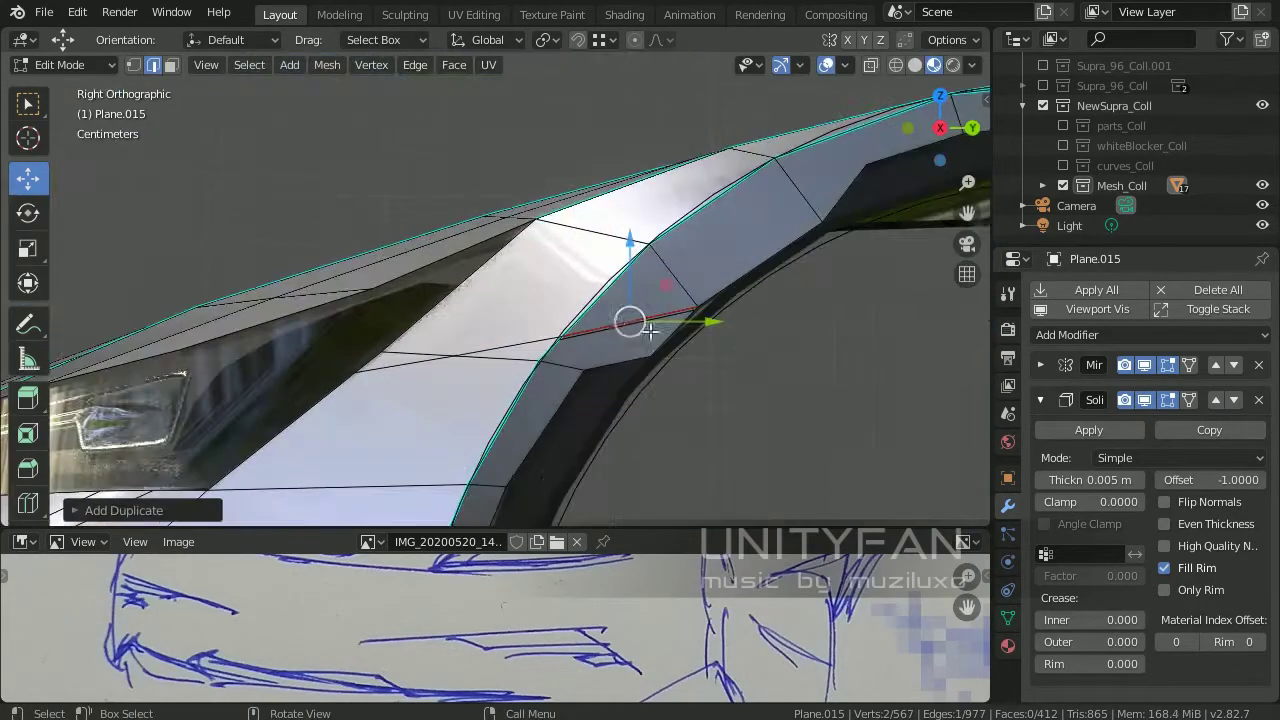
{"action": "middle_click_drag", "start_coordinate": [450, 230], "coordinate": [784, 393]}
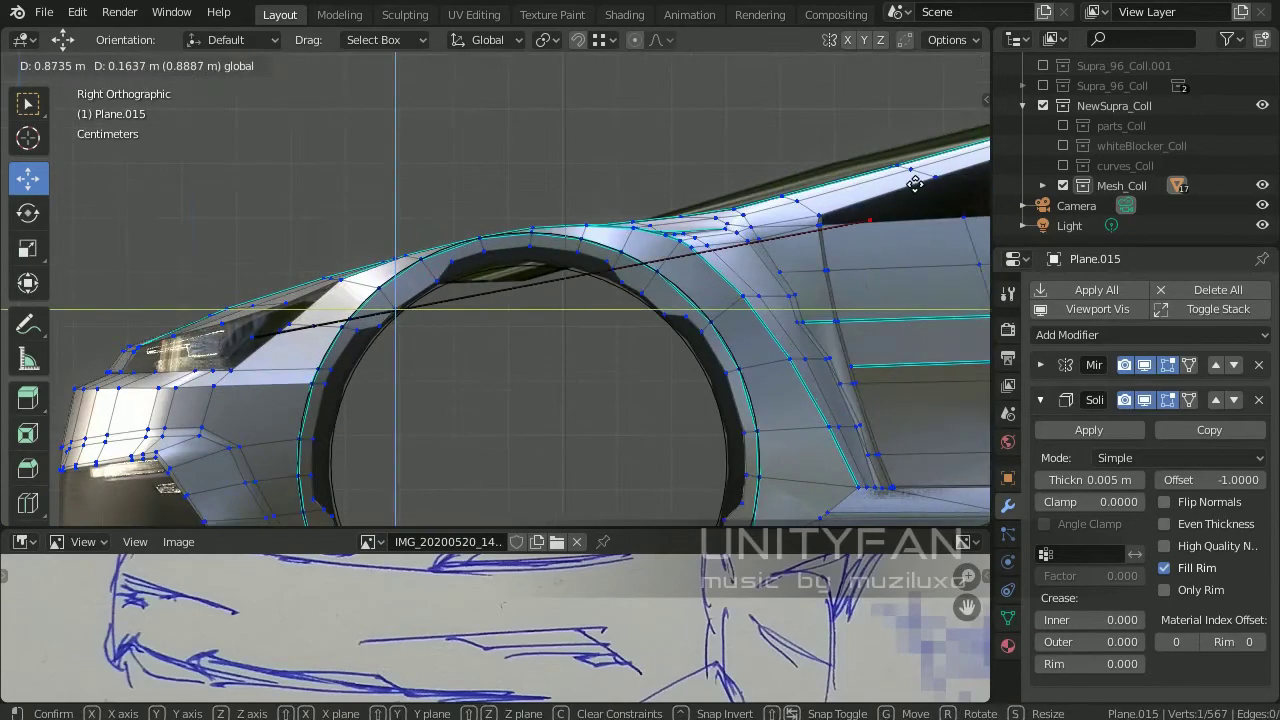
{"action": "scroll", "coordinate": [823, 319], "scroll_direction": "up", "scroll_amount": 3}
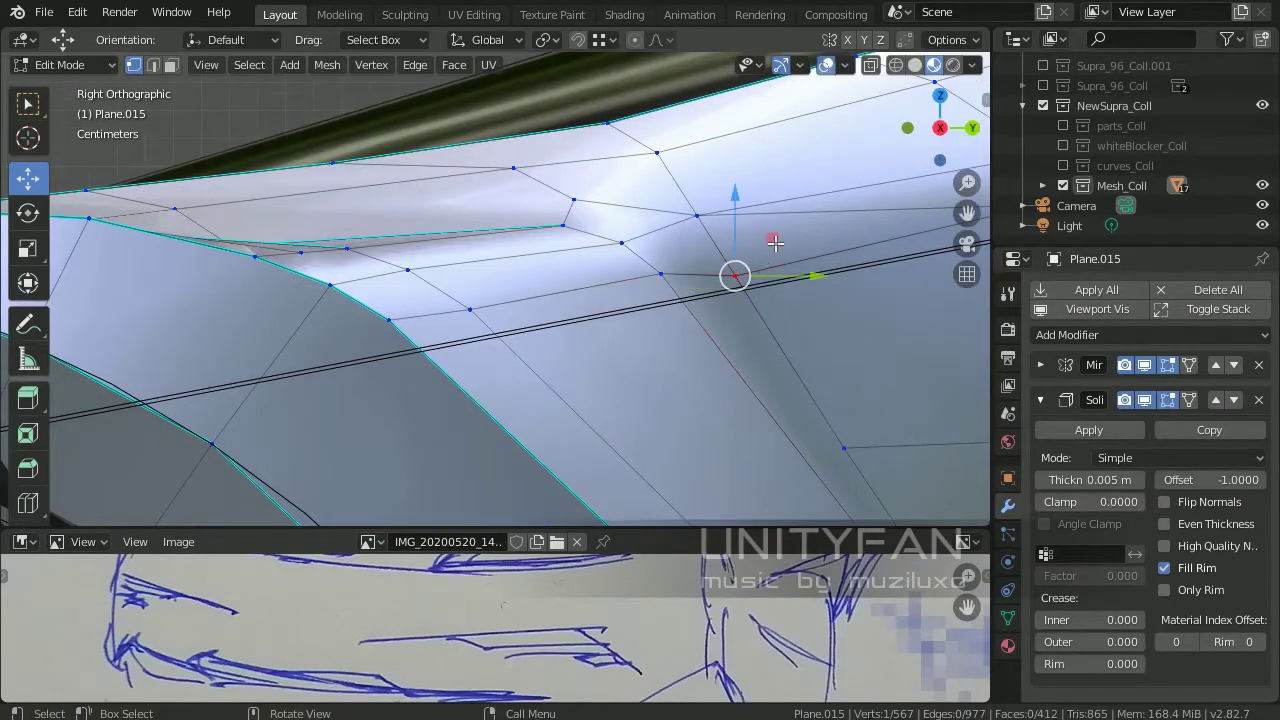
{"action": "scroll", "coordinate": [760, 270], "scroll_direction": "down", "scroll_amount": 2}
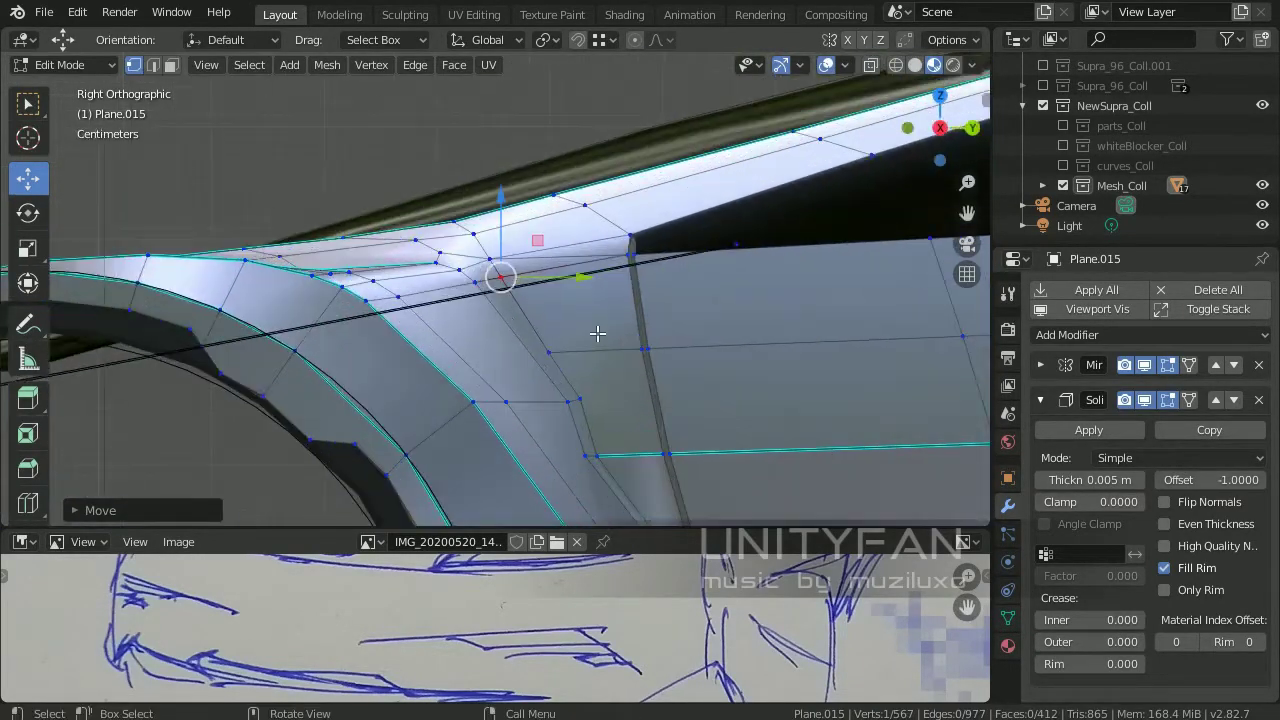
{"action": "left_click_drag", "start_coordinate": [505, 276], "coordinate": [760, 234]}
{"action": "left_click_drag", "start_coordinate": [654, 226], "coordinate": [650, 230]}
{"action": "scroll", "coordinate": [595, 318], "scroll_direction": "down", "scroll_amount": 2}
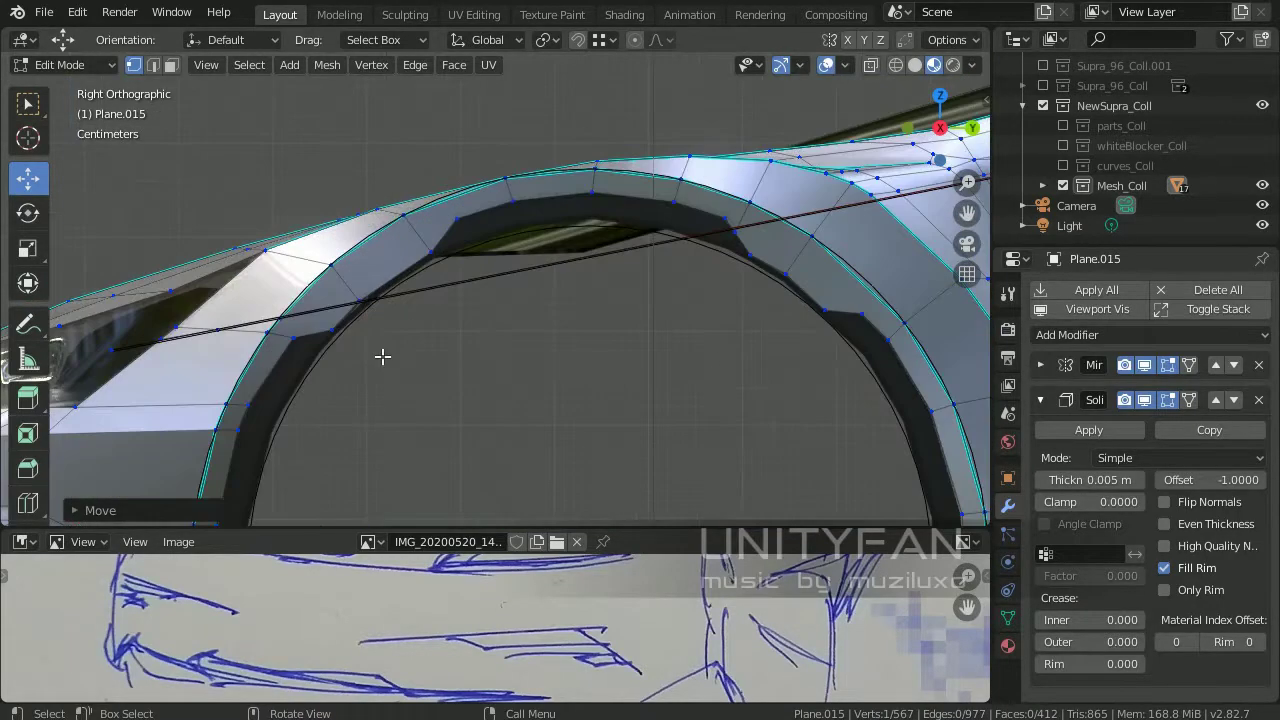
{"action": "scroll", "coordinate": [382, 356], "scroll_direction": "up", "scroll_amount": 5}
Place the corner vertex onto the door-gap edge of the fender
{"action": "key", "text": "g"}
{"action": "scroll", "coordinate": [711, 257], "scroll_direction": "down", "scroll_amount": 5}
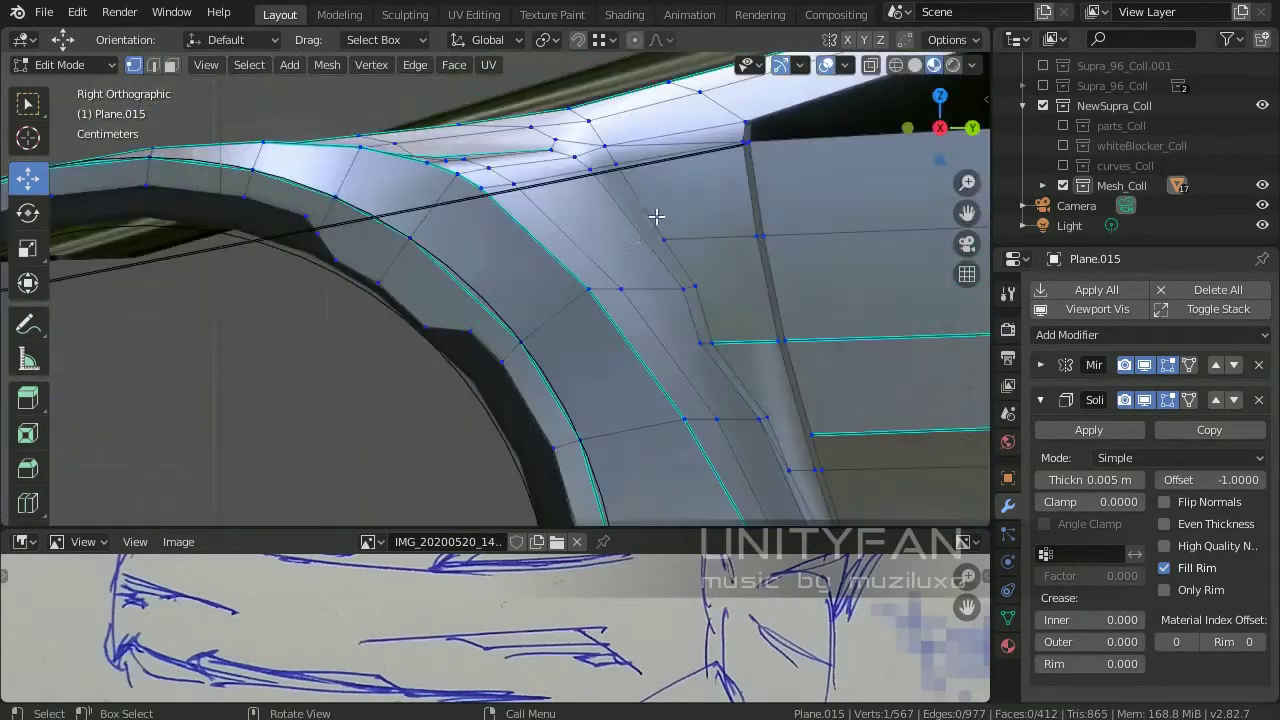
{"action": "scroll", "coordinate": [700, 305], "scroll_direction": "up", "scroll_amount": 3}
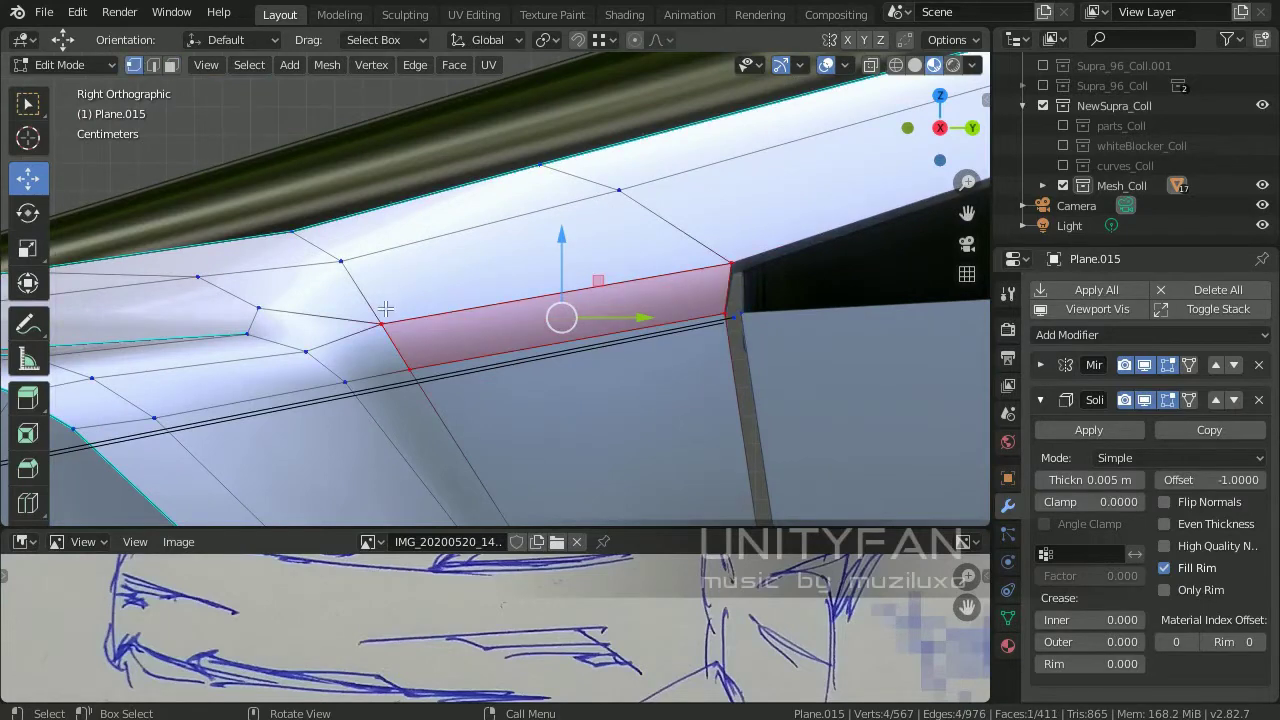
{"action": "scroll", "coordinate": [385, 309], "scroll_direction": "down", "scroll_amount": 3}
{"action": "scroll", "coordinate": [385, 309], "scroll_direction": "up", "scroll_amount": 3}
{"action": "left_click", "coordinate": [345, 344]}
{"action": "key", "text": "g"}
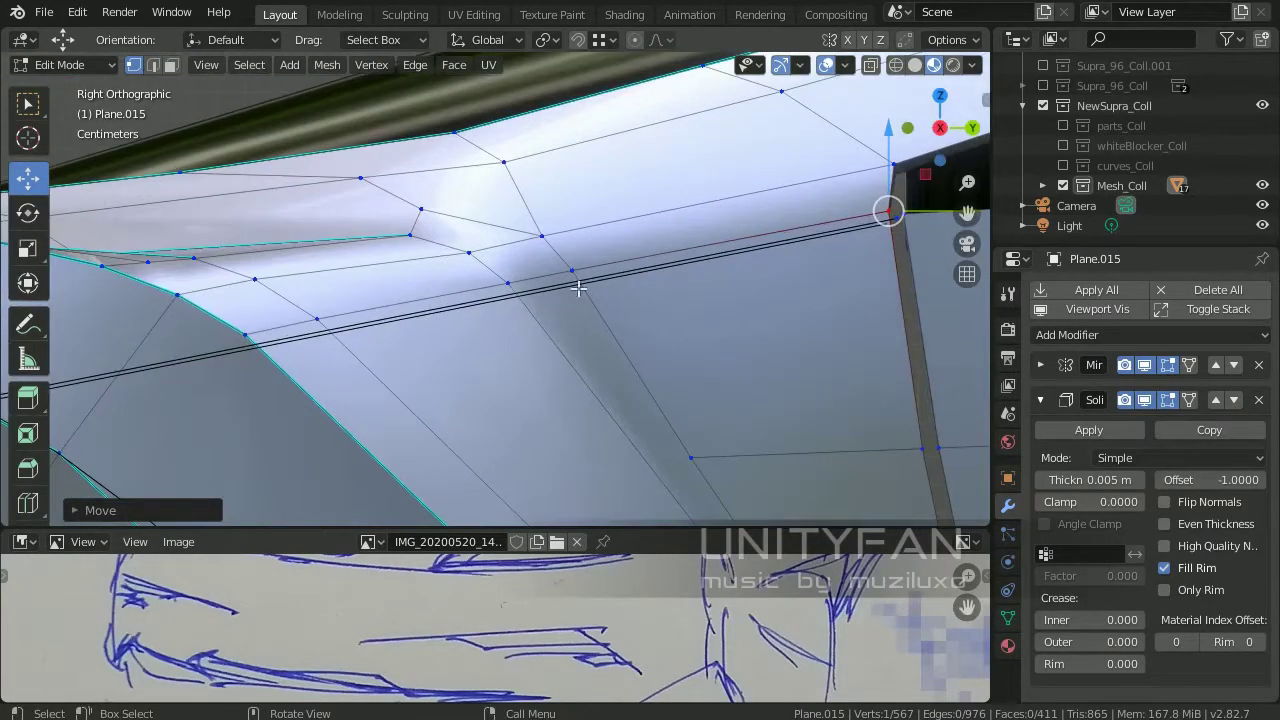
{"action": "scroll", "coordinate": [451, 351], "scroll_direction": "down", "scroll_amount": 3}
{"action": "middle_click_drag", "start_coordinate": [419, 351], "coordinate": [451, 351], "text": "shift"}
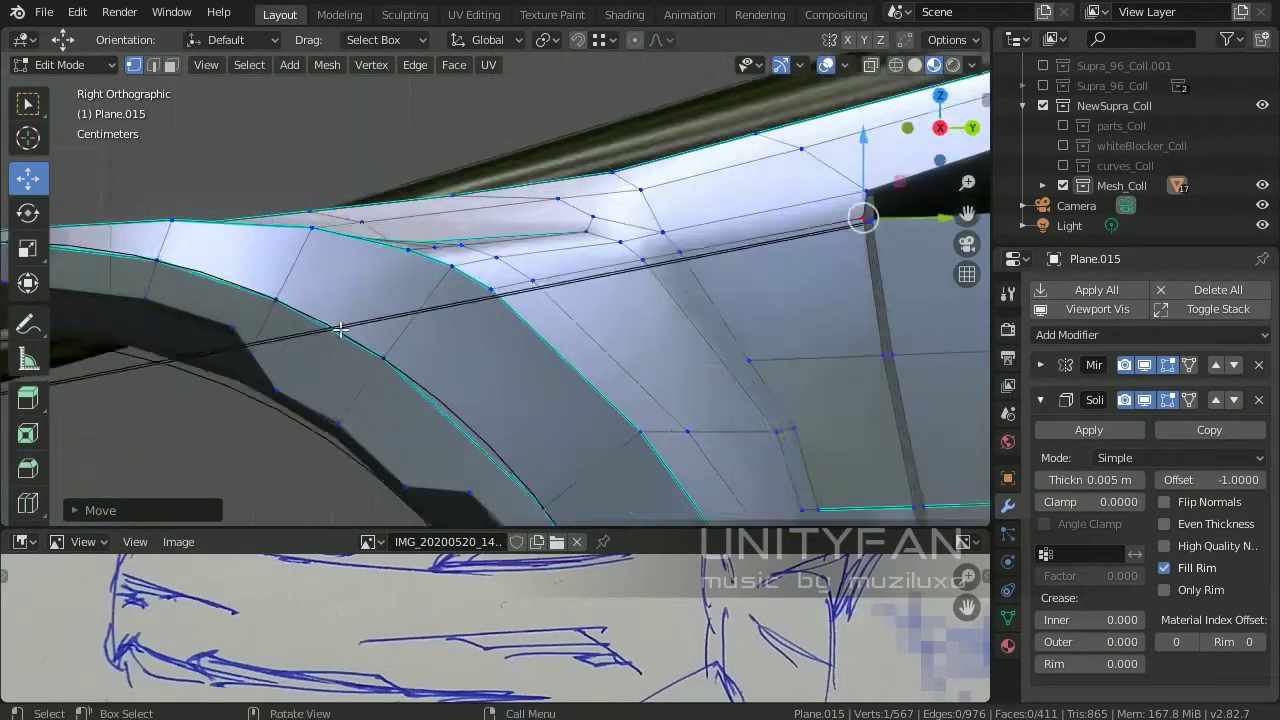
Confirm the knife cut along the fender edge and start another knife cut across the fender corner
{"action": "middle_click_drag", "start_coordinate": [666, 258], "coordinate": [463, 274], "text": "shift"}
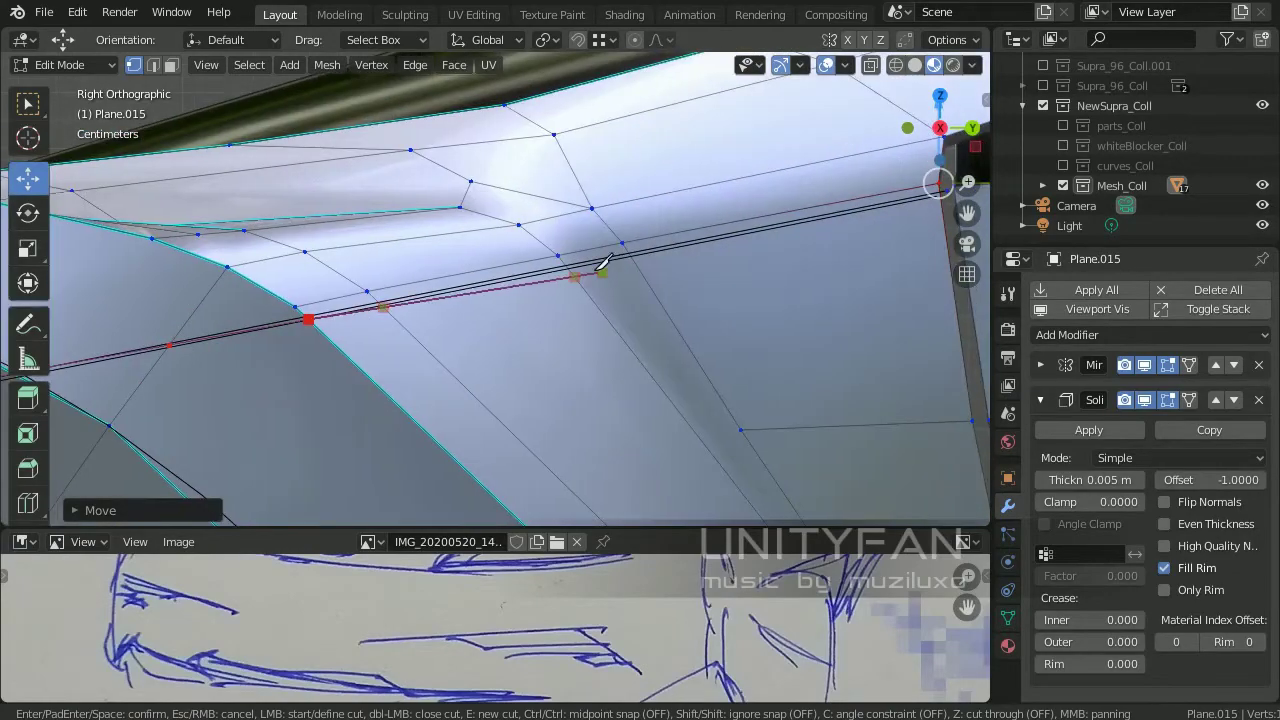
{"action": "key", "text": "Return"}
{"action": "middle_click_drag", "start_coordinate": [556, 232], "coordinate": [533, 298]}
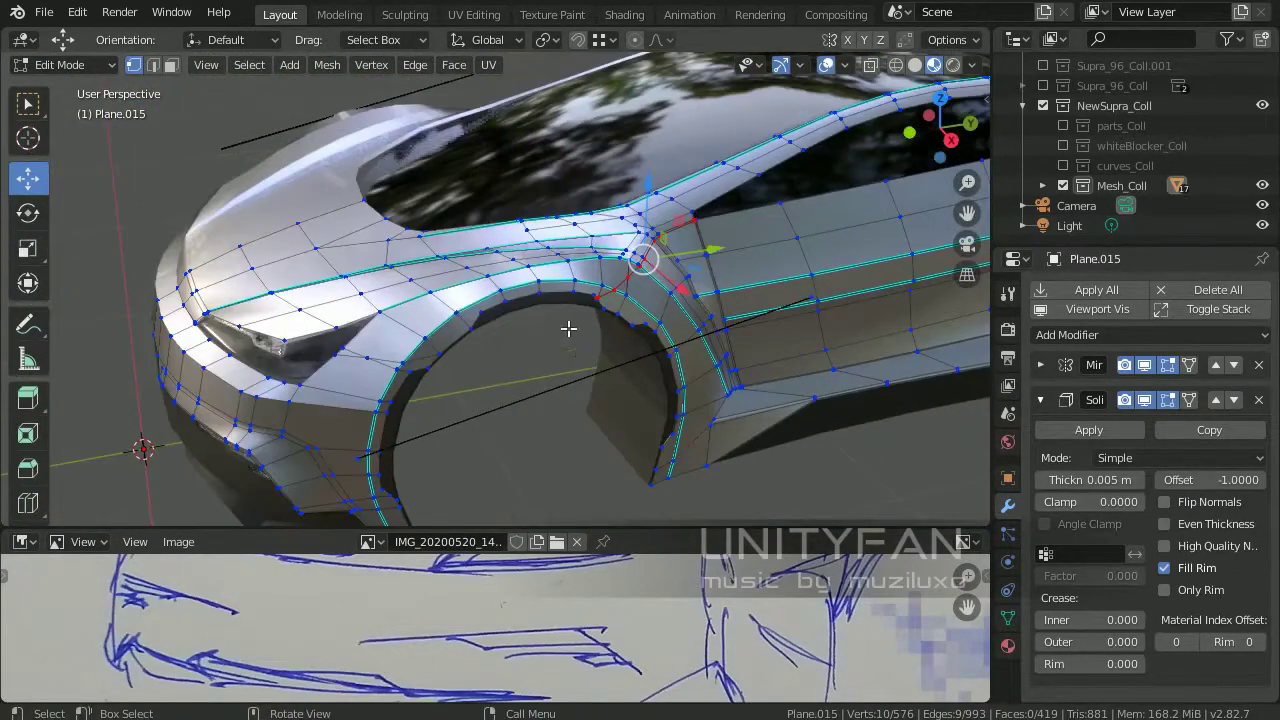
{"action": "scroll", "coordinate": [735, 290], "scroll_direction": "up", "scroll_amount": 5}
{"action": "middle_click_drag", "start_coordinate": [700, 310], "coordinate": [646, 341]}
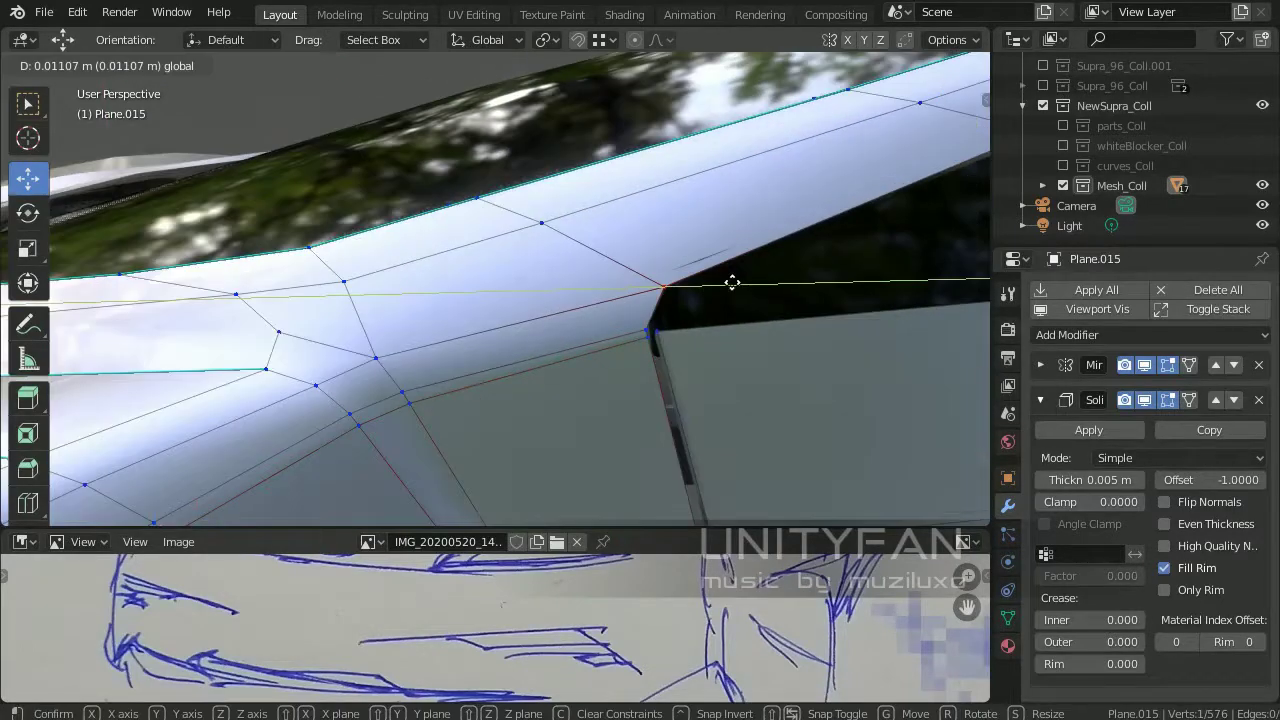
{"action": "mouse_move", "coordinate": [667, 203]}
{"action": "middle_mouse_down"}
{"action": "mouse_move", "coordinate": [551, 306]}
{"action": "mouse_move", "coordinate": [649, 286]}
{"action": "mouse_move", "coordinate": [597, 368]}
{"action": "middle_mouse_up"}
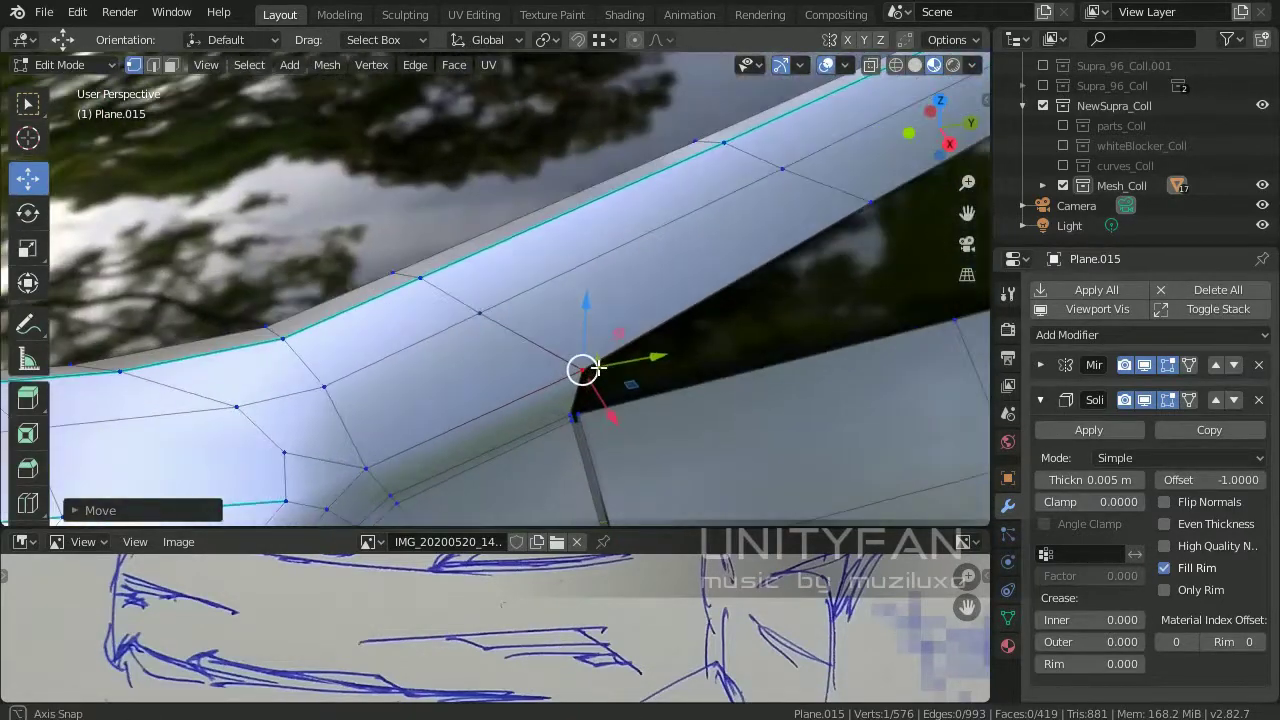
{"action": "mouse_move", "coordinate": [583, 207]}
{"action": "middle_mouse_down"}
{"action": "mouse_move", "coordinate": [657, 206]}
{"action": "mouse_move", "coordinate": [491, 249]}
{"action": "mouse_move", "coordinate": [518, 383]}
{"action": "mouse_move", "coordinate": [543, 343]}
{"action": "mouse_move", "coordinate": [709, 349]}
{"action": "mouse_move", "coordinate": [456, 320]}
{"action": "mouse_move", "coordinate": [430, 300]}
{"action": "mouse_move", "coordinate": [431, 326]}
{"action": "mouse_move", "coordinate": [460, 245]}
{"action": "mouse_move", "coordinate": [640, 190]}
{"action": "middle_mouse_up"}
{"action": "key", "text": "k"}
In face select mode, select the upper fender faces and the hood faces near the headlight
{"action": "key", "text": "3"}
{"action": "left_click", "coordinate": [651, 176]}
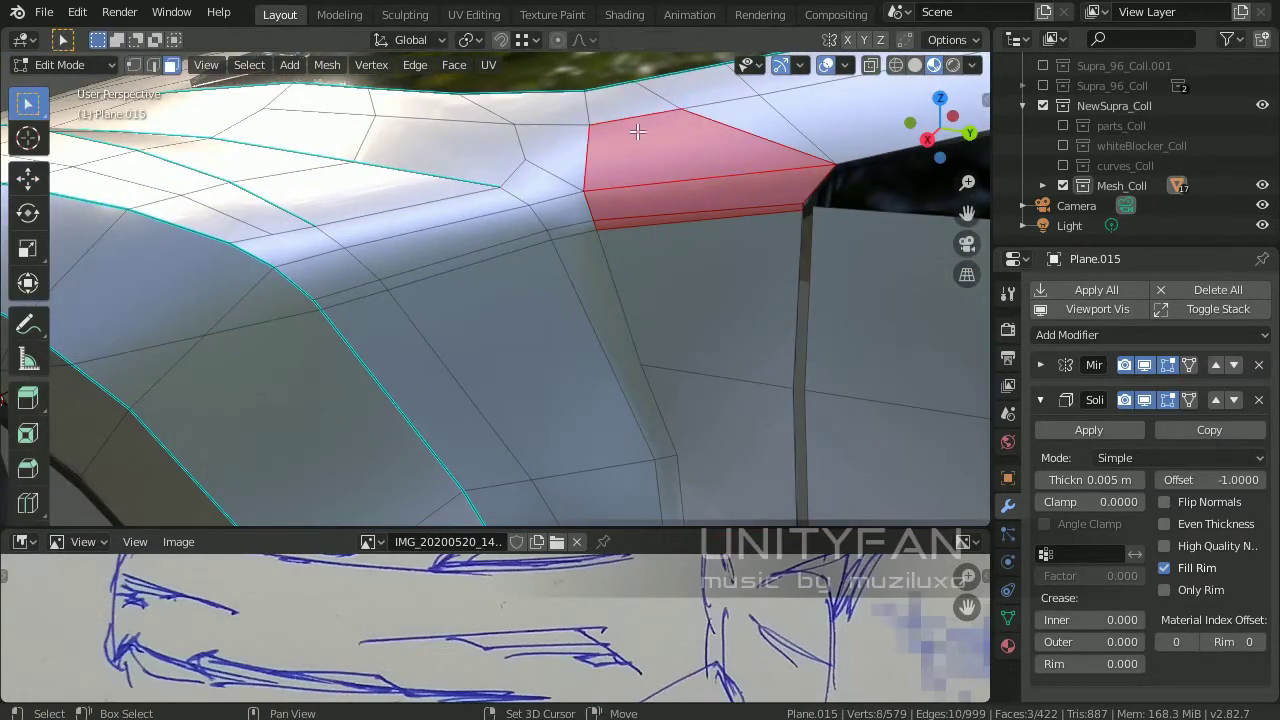
{"action": "left_click", "coordinate": [558, 228], "text": "shift"}
{"action": "middle_click_drag", "start_coordinate": [558, 228], "coordinate": [234, 169]}
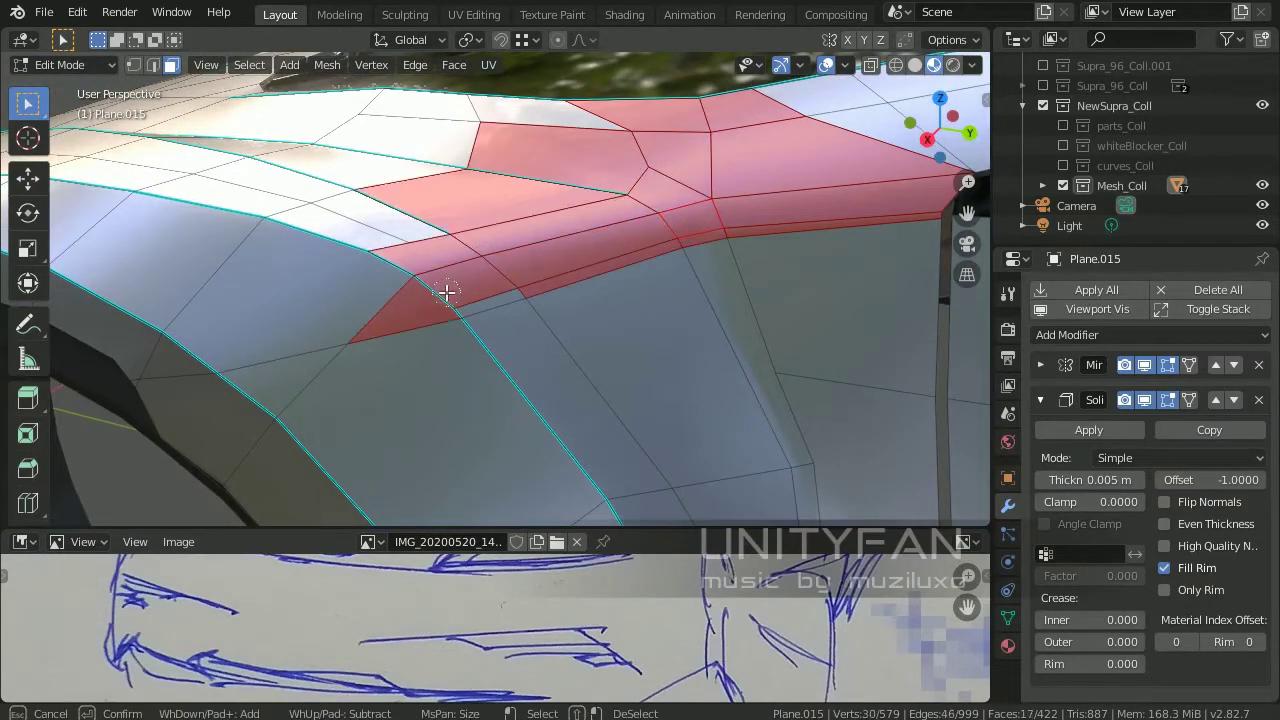
{"action": "key", "text": "Escape"}
{"action": "middle_click_drag", "start_coordinate": [378, 243], "coordinate": [596, 247]}
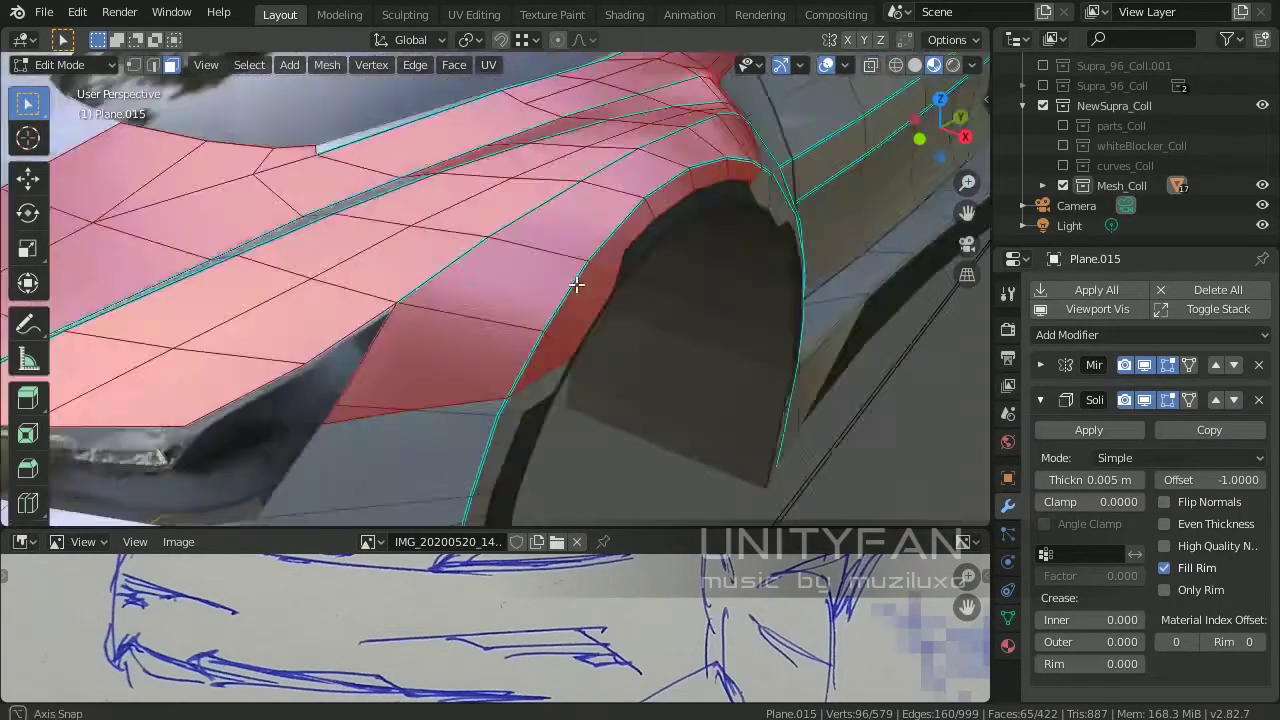
{"action": "middle_click_drag", "start_coordinate": [230, 172], "coordinate": [563, 243]}
{"action": "left_click", "coordinate": [241, 300]}
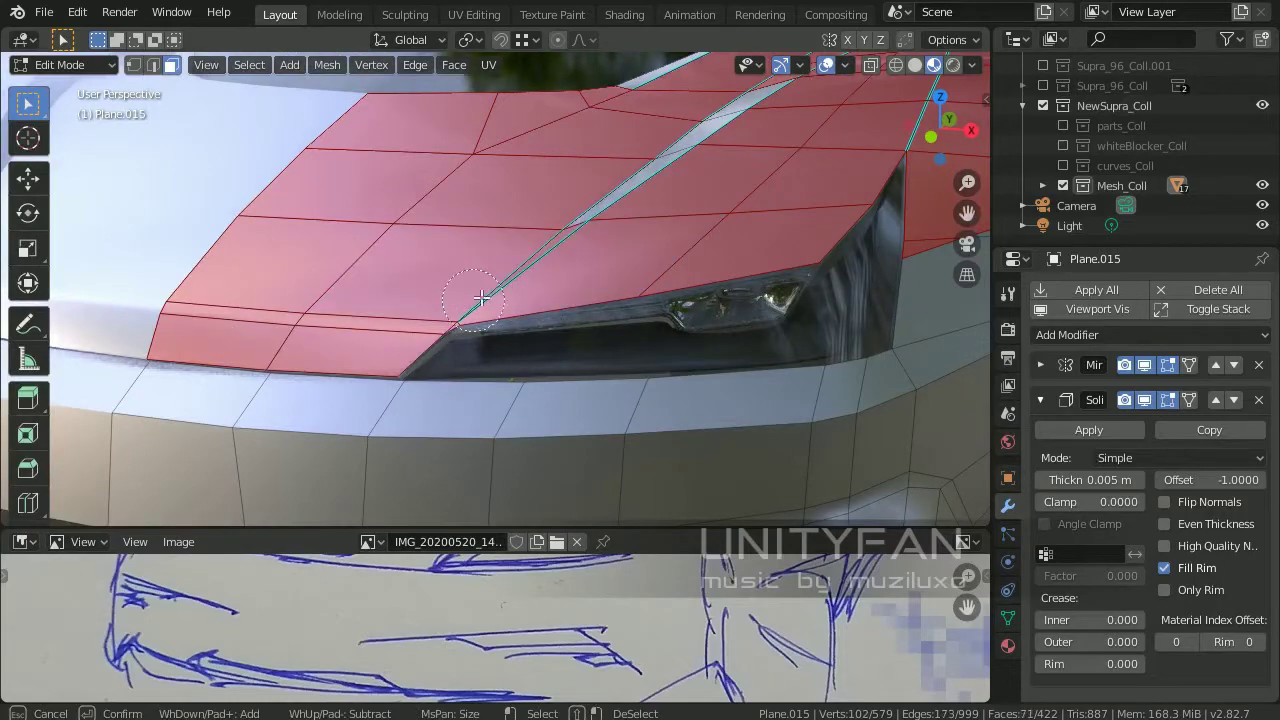
{"action": "key", "text": "Escape"}
Separate the selected faces into a new object, Plane.027, and return to Object Mode
{"action": "middle_click_drag", "start_coordinate": [700, 286], "coordinate": [578, 280]}
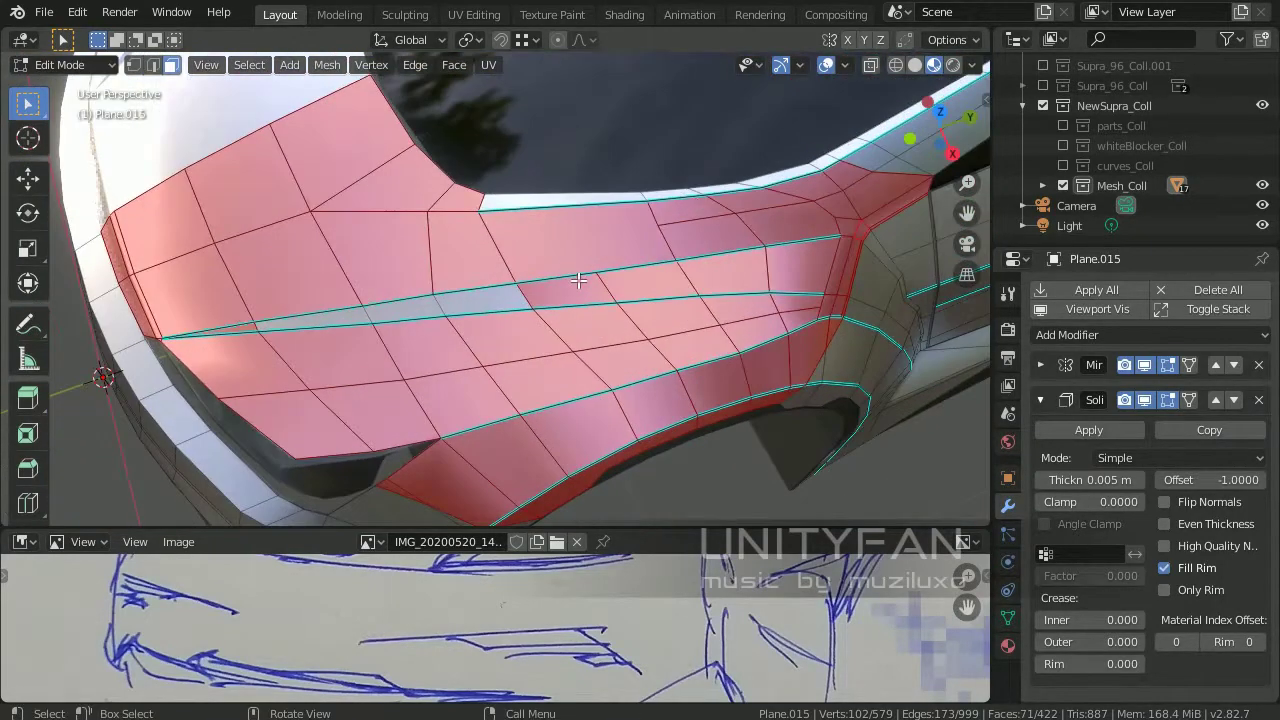
{"action": "key", "text": "Escape"}
{"action": "middle_click_drag", "start_coordinate": [730, 238], "coordinate": [520, 251]}
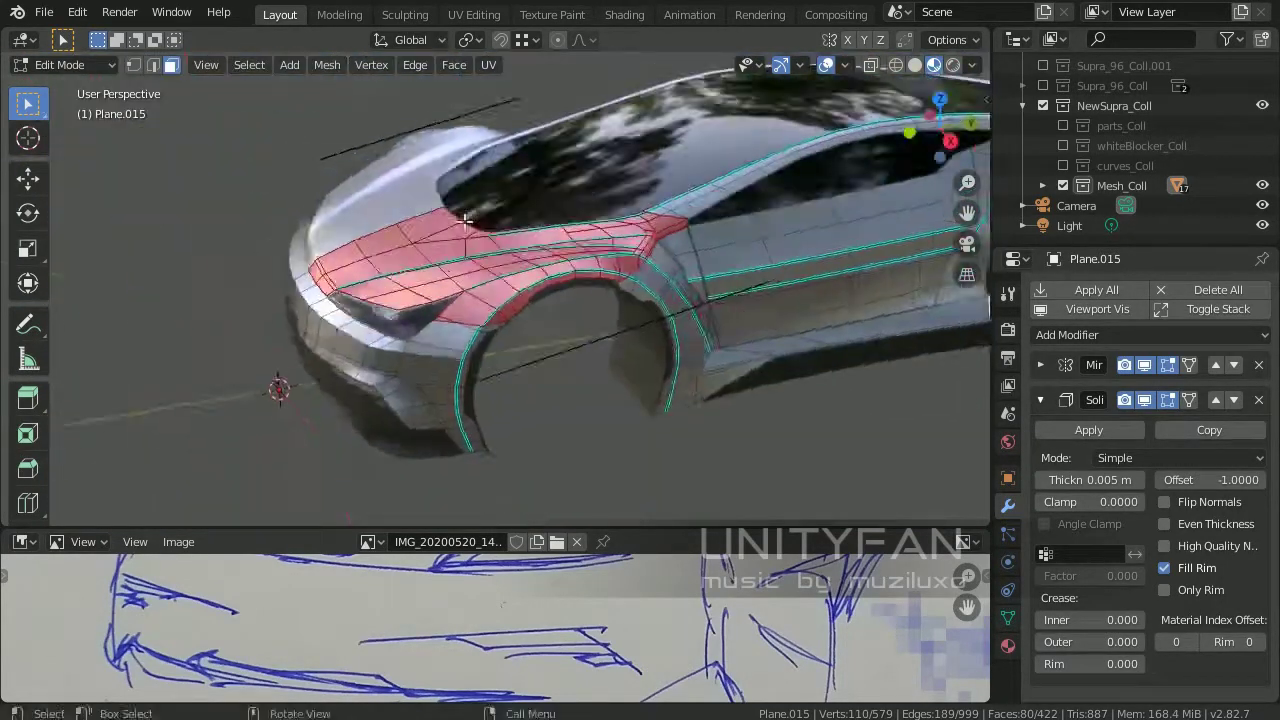
{"action": "key", "text": "p"}
{"action": "left_click", "coordinate": [520, 251]}
{"action": "key", "text": "Tab"}
Select Plane.027 and knife-cut a new edge along the hood edge in Edit Mode
{"action": "left_click", "coordinate": [471, 354]}
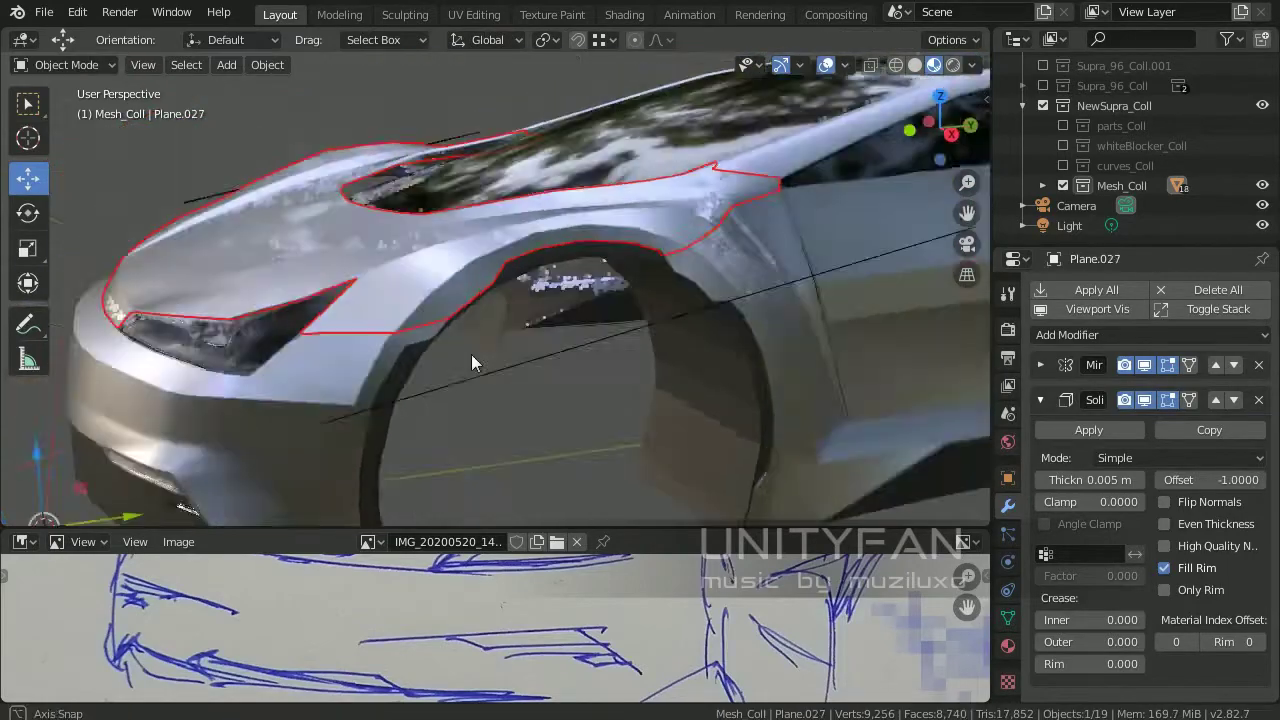
{"action": "mouse_move", "coordinate": [471, 354]}
{"action": "middle_mouse_down"}
{"action": "mouse_move", "coordinate": [432, 398]}
{"action": "mouse_move", "coordinate": [477, 277]}
{"action": "mouse_move", "coordinate": [617, 314]}
{"action": "mouse_move", "coordinate": [680, 297]}
{"action": "middle_mouse_up"}
{"action": "key", "text": "Tab"}
{"action": "key", "text": "k"}
{"action": "key", "text": "Return"}
{"action": "mouse_move", "coordinate": [718, 383]}
{"action": "middle_mouse_down"}
{"action": "mouse_move", "coordinate": [600, 380]}
{"action": "mouse_move", "coordinate": [594, 306]}
{"action": "mouse_move", "coordinate": [175, 65]}
{"action": "middle_mouse_up"}
{"action": "middle_click_drag", "start_coordinate": [530, 317], "coordinate": [574, 431]}
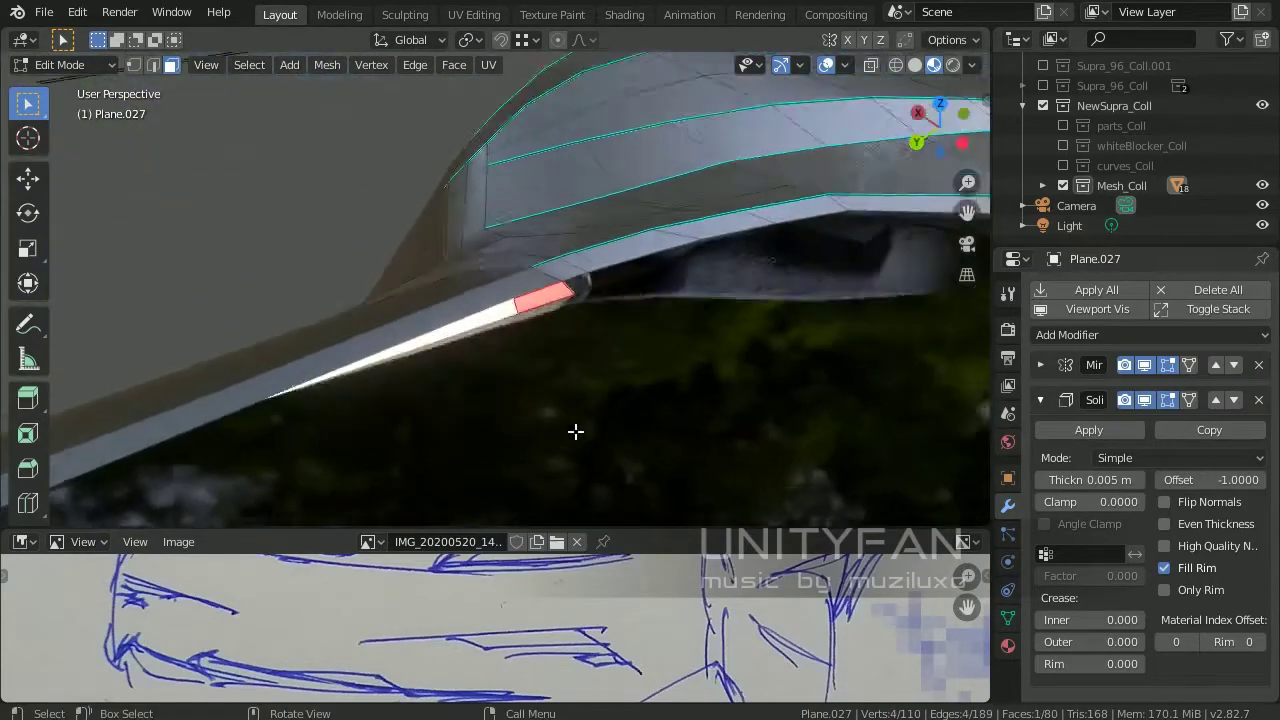
Delete the selected unwanted faces on the hood piece with X > Faces
{"action": "key", "text": "x"}
{"action": "left_click", "coordinate": [517, 343]}
{"action": "key", "text": "Tab"}
{"action": "mouse_move", "coordinate": [517, 343]}
{"action": "middle_mouse_down"}
{"action": "mouse_move", "coordinate": [468, 317]}
{"action": "mouse_move", "coordinate": [480, 374]}
{"action": "mouse_move", "coordinate": [606, 323]}
{"action": "mouse_move", "coordinate": [659, 329]}
{"action": "mouse_move", "coordinate": [716, 312]}
{"action": "mouse_move", "coordinate": [729, 288]}
{"action": "mouse_move", "coordinate": [737, 320]}
{"action": "mouse_move", "coordinate": [562, 321]}
{"action": "mouse_move", "coordinate": [630, 347]}
{"action": "mouse_move", "coordinate": [556, 381]}
{"action": "mouse_move", "coordinate": [613, 320]}
{"action": "mouse_move", "coordinate": [543, 308]}
{"action": "middle_mouse_up"}
{"action": "key", "text": "Tab"}
{"action": "key", "text": "x"}
{"action": "left_click", "coordinate": [523, 340]}
{"action": "key", "text": "Tab"}
{"action": "key", "text": "Tab"}
{"action": "key", "text": "Tab"}
{"action": "key", "text": "Tab"}
Knife-cut from the hood corner along the edge and remove the four selected faces
{"action": "scroll", "coordinate": [543, 308], "scroll_direction": "up", "scroll_amount": 3}
{"action": "middle_click_drag", "start_coordinate": [449, 294], "coordinate": [463, 317]}
{"action": "scroll", "coordinate": [463, 317], "scroll_direction": "up", "scroll_amount": 3}
{"action": "key", "text": "k"}
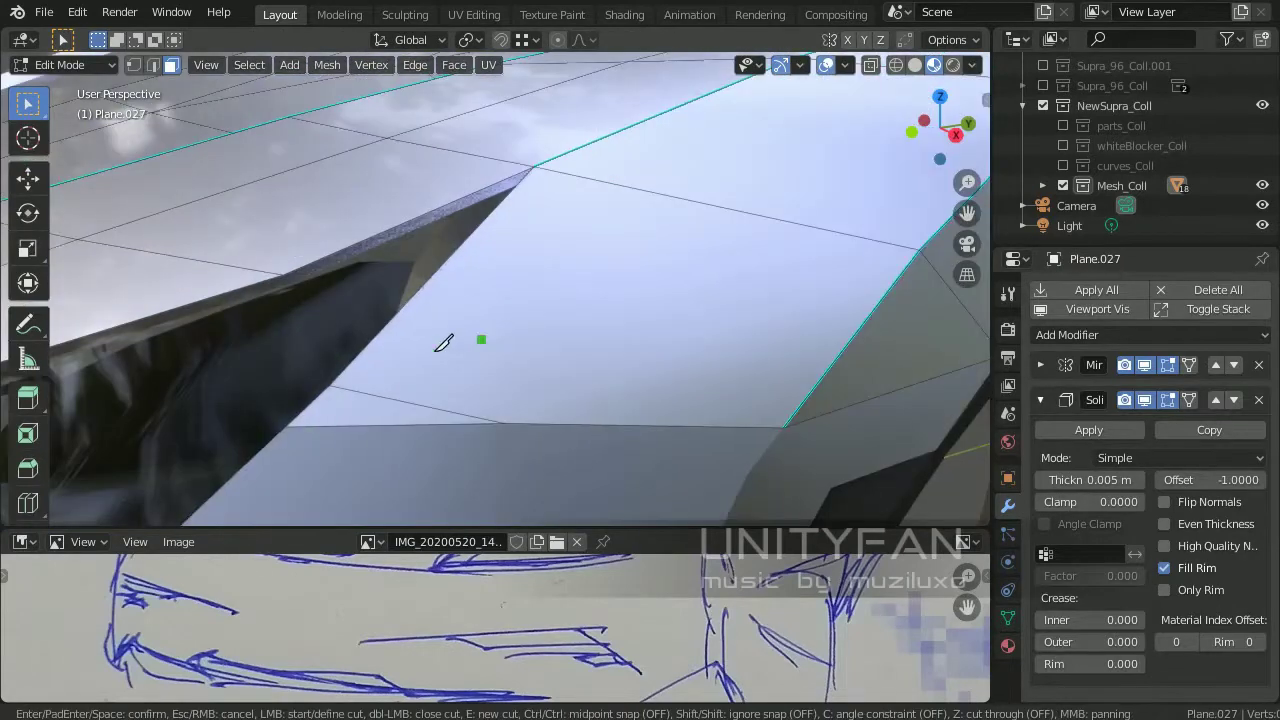
{"action": "left_click", "coordinate": [790, 415]}
{"action": "middle_click_drag", "start_coordinate": [797, 410], "coordinate": [868, 345], "text": "shift"}
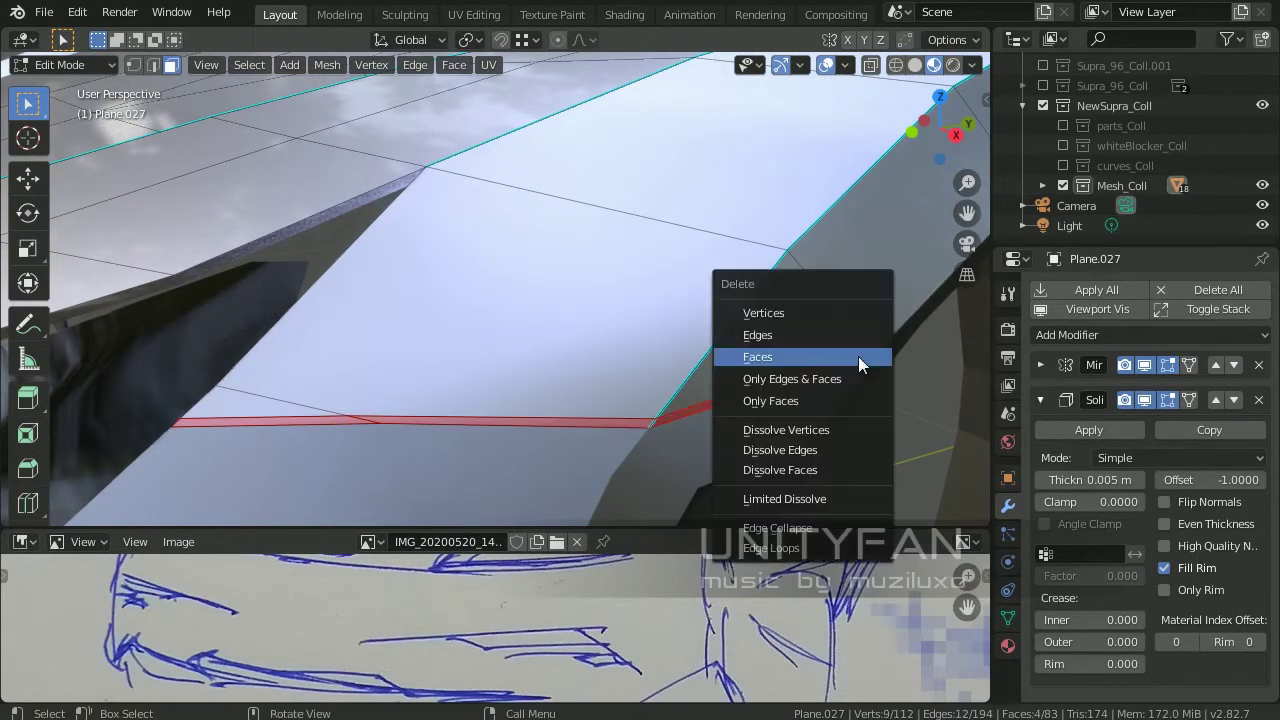
{"action": "left_click", "coordinate": [858, 356]}
{"action": "scroll", "coordinate": [784, 394], "scroll_direction": "down", "scroll_amount": 5}
{"action": "key", "text": "Tab"}
{"action": "scroll", "coordinate": [784, 394], "scroll_direction": "down", "scroll_amount": 4}
In right side view, move the fender-top corner vertex to the door gap edge
{"action": "middle_click_drag", "start_coordinate": [774, 438], "coordinate": [583, 416]}
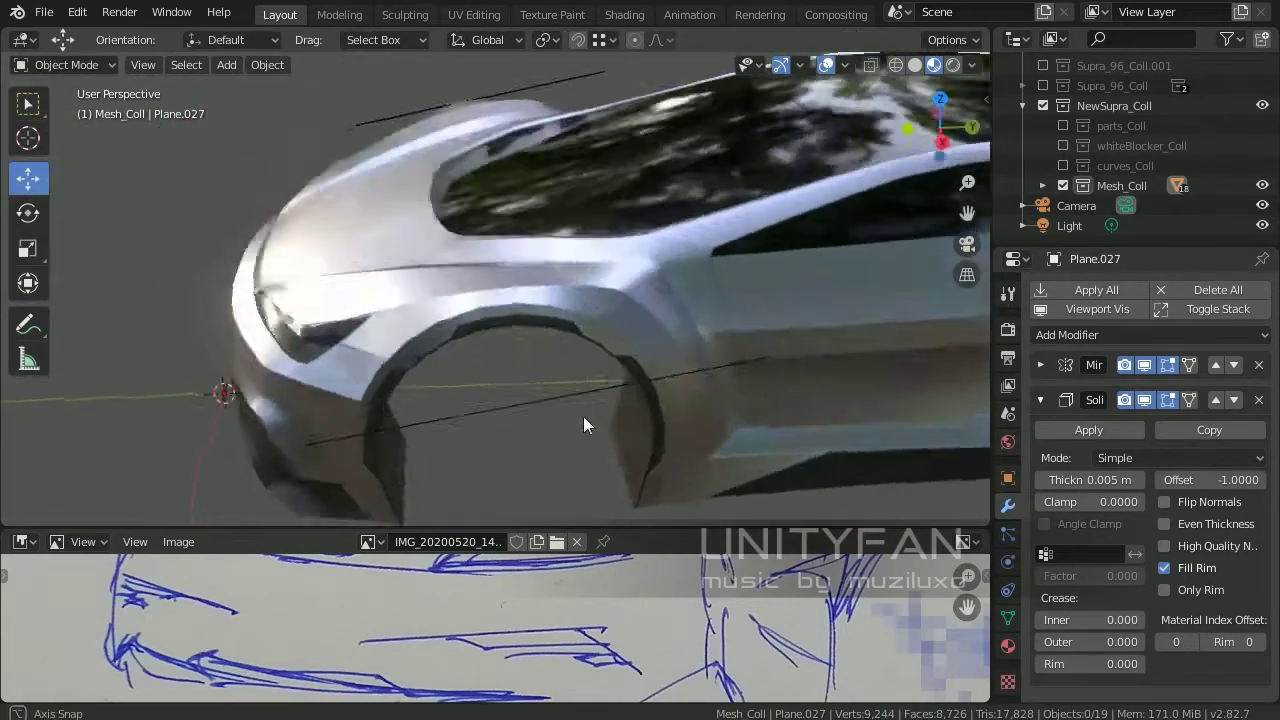
{"action": "scroll", "coordinate": [503, 302], "scroll_direction": "up", "scroll_amount": 3}
{"action": "key", "text": "Tab"}
{"action": "key", "text": "KP_3"}
{"action": "scroll", "coordinate": [514, 383], "scroll_direction": "up", "scroll_amount": 4}
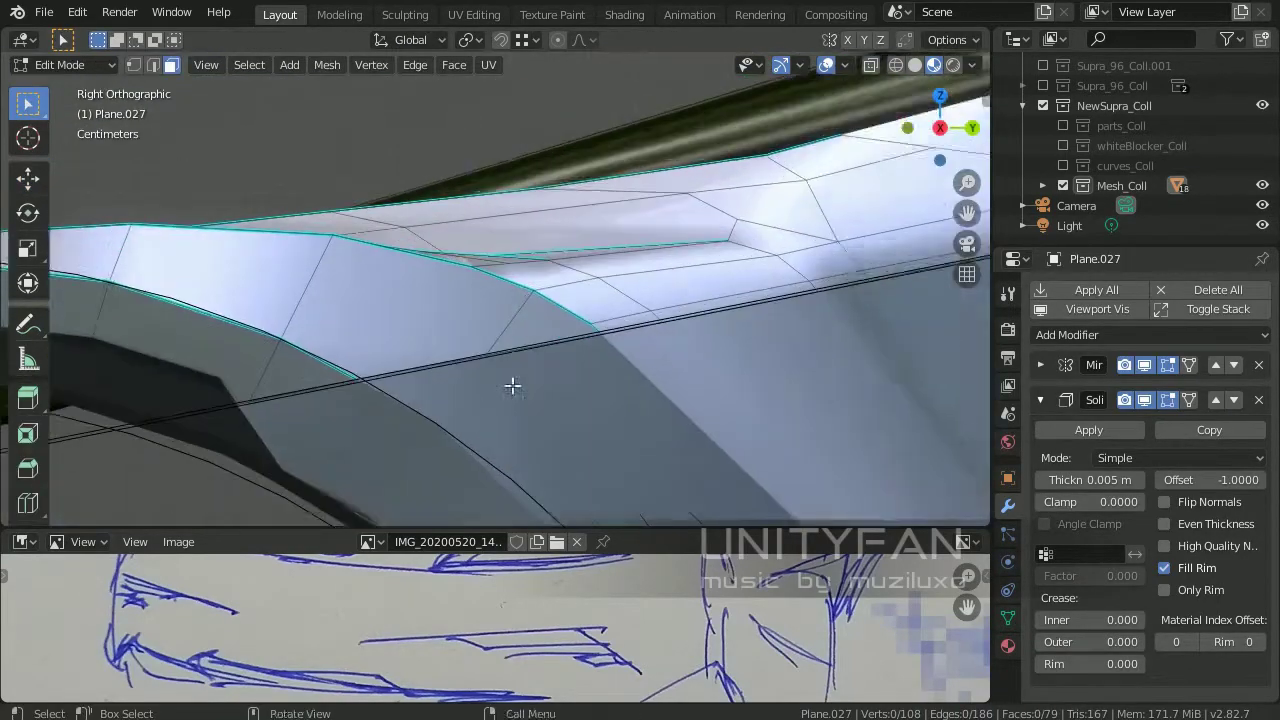
{"action": "scroll", "coordinate": [418, 352], "scroll_direction": "up", "scroll_amount": 2}
{"action": "left_click", "coordinate": [776, 229]}
{"action": "key", "text": "shift+space"}
{"action": "key", "text": "g"}
{"action": "scroll", "coordinate": [810, 234], "scroll_direction": "up", "scroll_amount": 2}
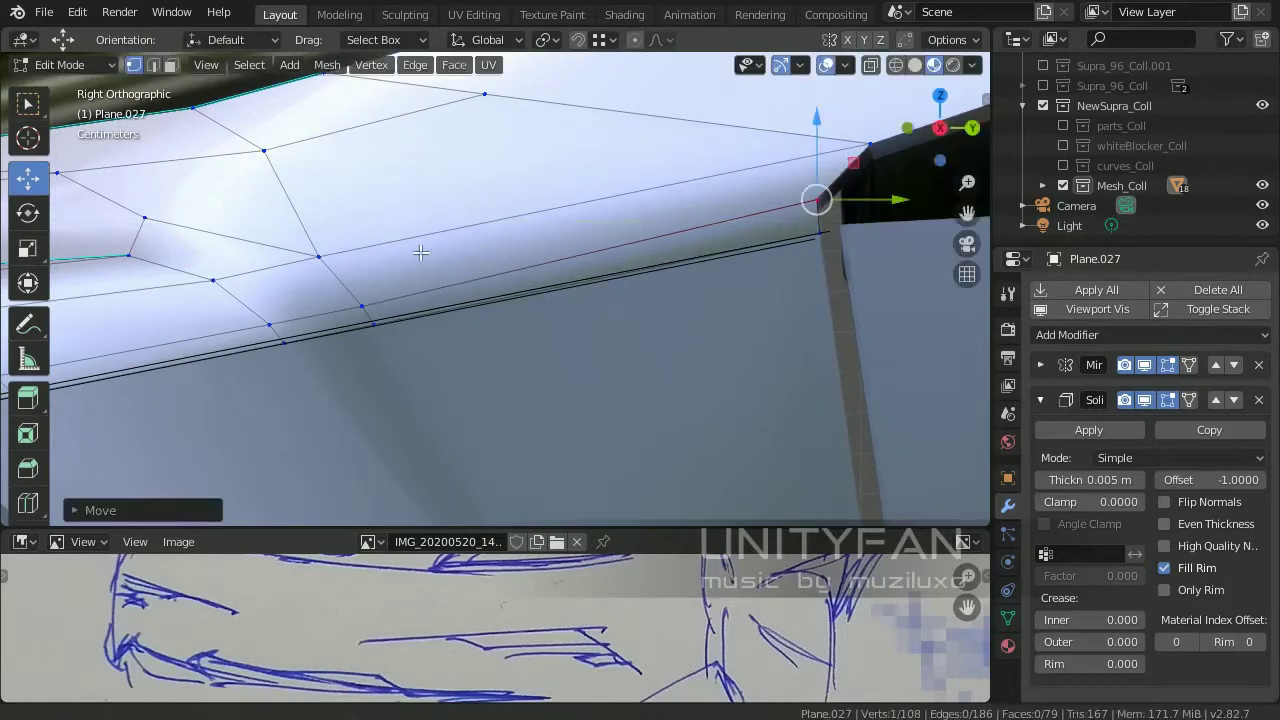
{"action": "scroll", "coordinate": [420, 253], "scroll_direction": "down", "scroll_amount": 2}
{"action": "middle_click_drag", "start_coordinate": [487, 308], "coordinate": [659, 281], "text": "shift"}
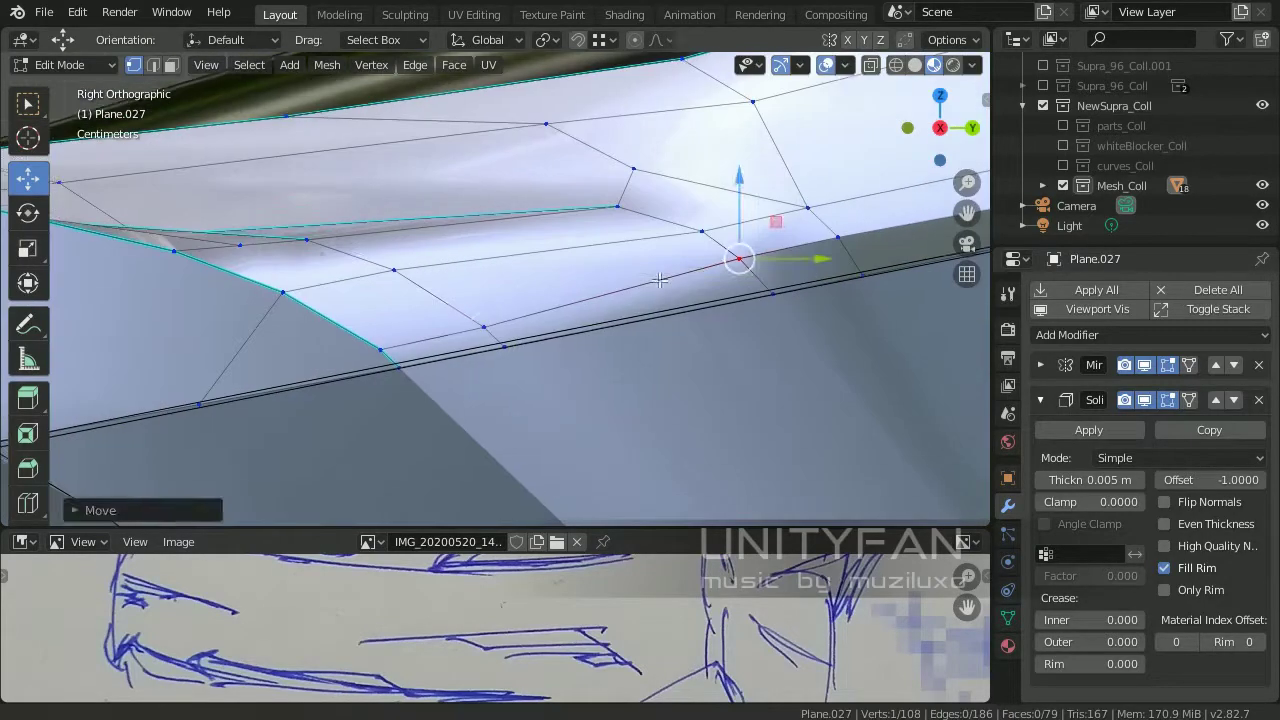
{"action": "left_click", "coordinate": [424, 306]}
Fine-tune the selected vertex's position in perspective view and exit Edit Mode
{"action": "scroll", "coordinate": [424, 306], "scroll_direction": "down", "scroll_amount": 3}
{"action": "mouse_move", "coordinate": [424, 306]}
{"action": "middle_mouse_down"}
{"action": "mouse_move", "coordinate": [573, 403]}
{"action": "mouse_move", "coordinate": [450, 313]}
{"action": "mouse_move", "coordinate": [486, 357]}
{"action": "mouse_move", "coordinate": [437, 366]}
{"action": "middle_mouse_up"}
{"action": "key", "text": "g"}
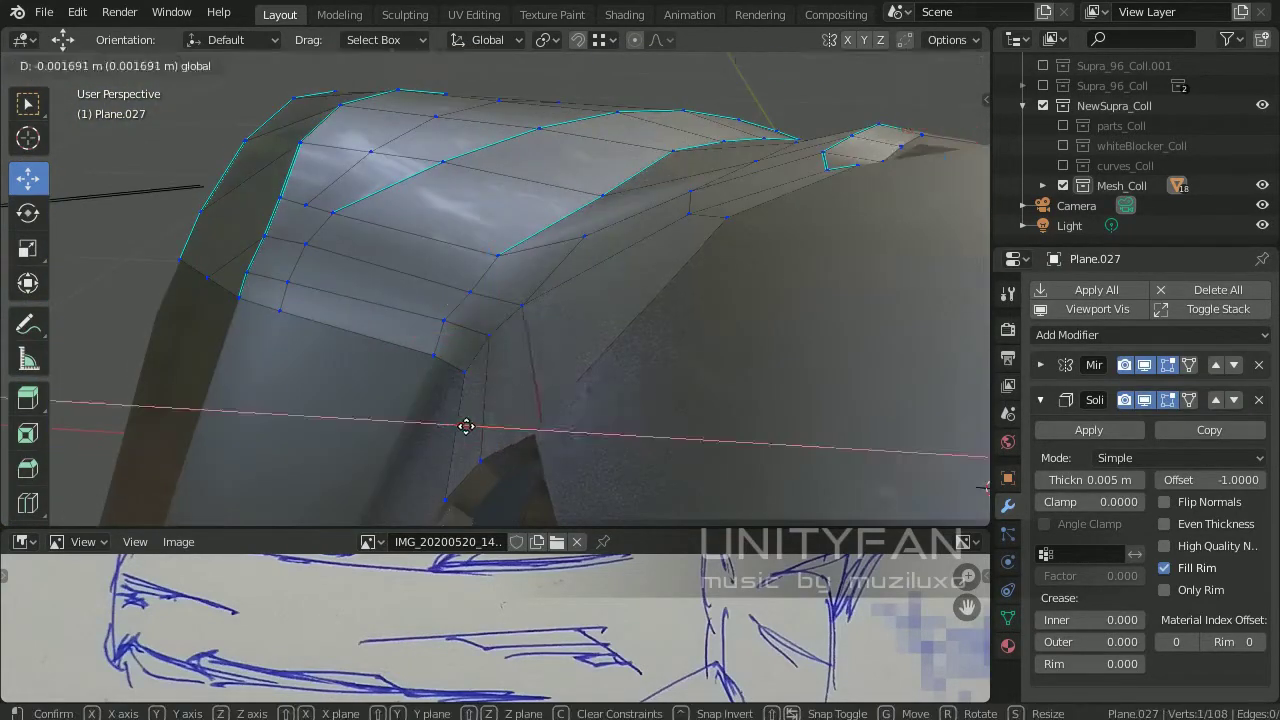
{"action": "left_click", "coordinate": [466, 426]}
{"action": "key", "text": "Tab"}
Separate the selected faces of Plane.015 into a new object
{"action": "left_click", "coordinate": [549, 337]}
{"action": "key", "text": "Tab"}
{"action": "middle_click_drag", "start_coordinate": [594, 411], "coordinate": [537, 372]}
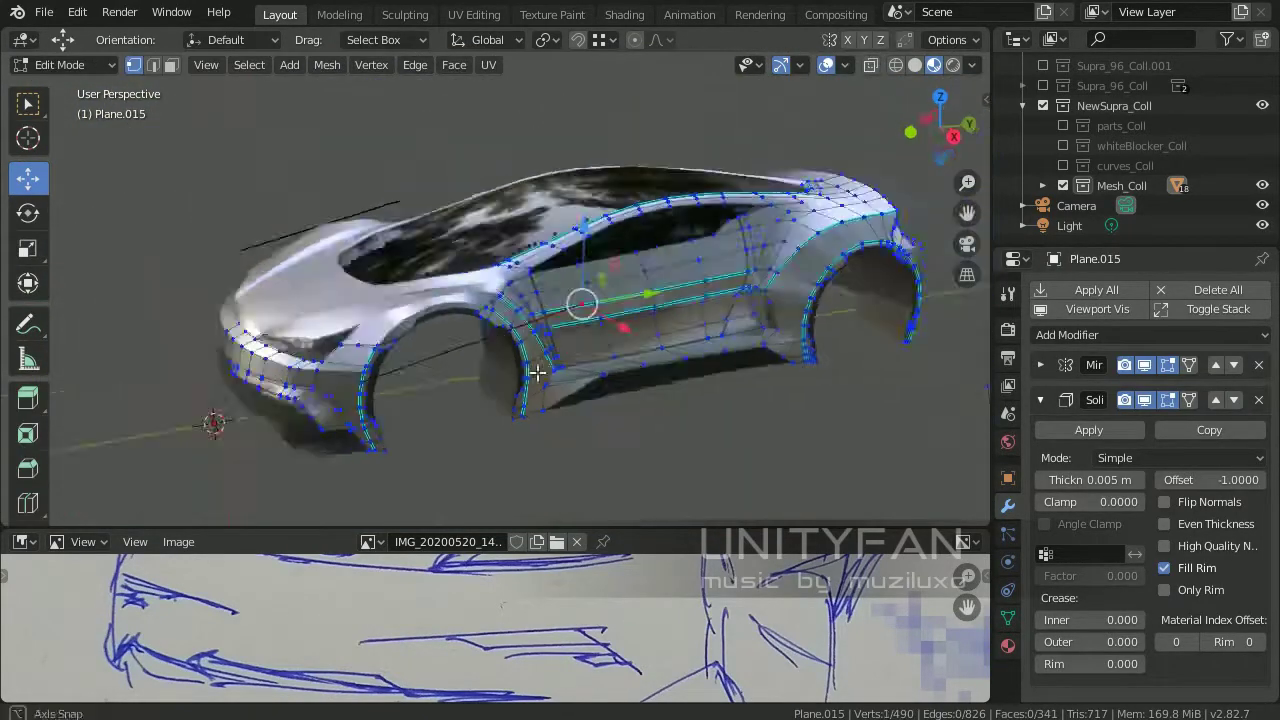
{"action": "key", "text": "p"}
{"action": "left_click", "coordinate": [767, 450]}
{"action": "key", "text": "Tab"}
{"action": "middle_click_drag", "start_coordinate": [621, 380], "coordinate": [560, 340]}
{"action": "left_click", "coordinate": [527, 310]}
{"action": "scroll", "coordinate": [527, 310], "scroll_direction": "up", "scroll_amount": 5}
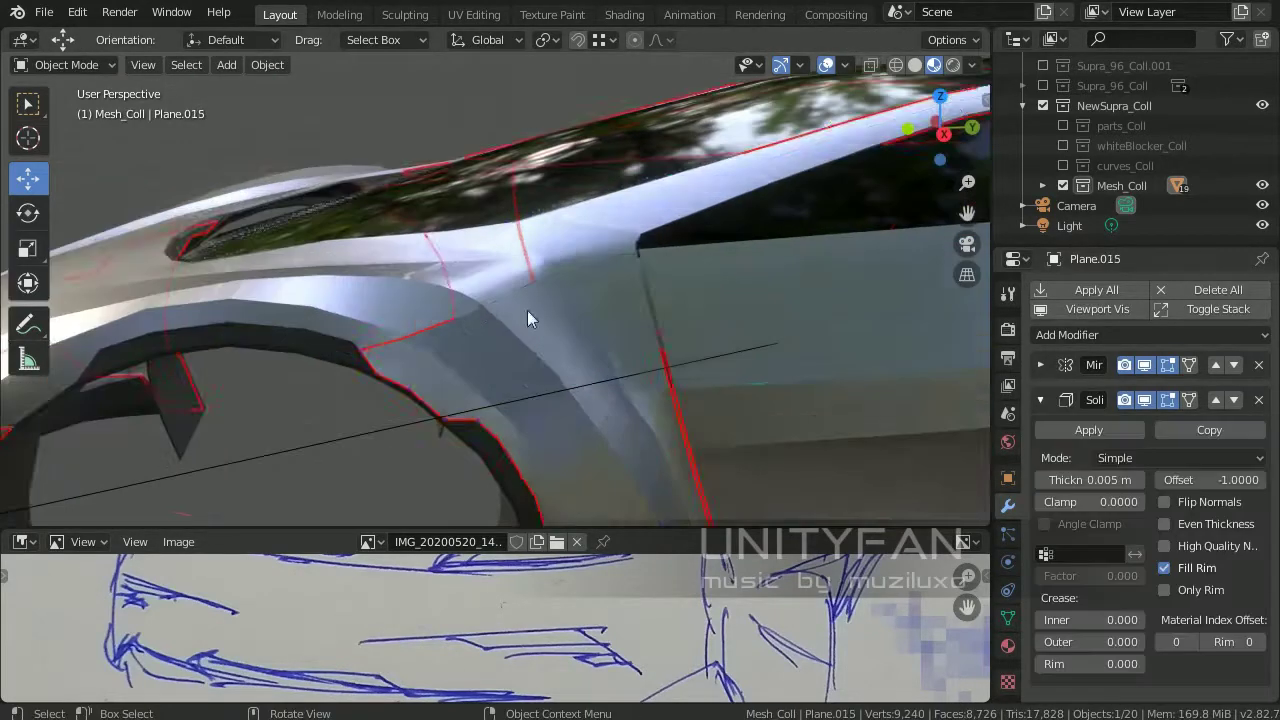
On Plane.027, knife-cut a new edge along the fender's lower edge in right side view
{"action": "left_click", "coordinate": [527, 317]}
{"action": "key", "text": "Tab"}
{"action": "key", "text": "KP_3"}
{"action": "scroll", "coordinate": [330, 413], "scroll_direction": "up", "scroll_amount": 3}
{"action": "scroll", "coordinate": [330, 413], "scroll_direction": "up", "scroll_amount": 3}
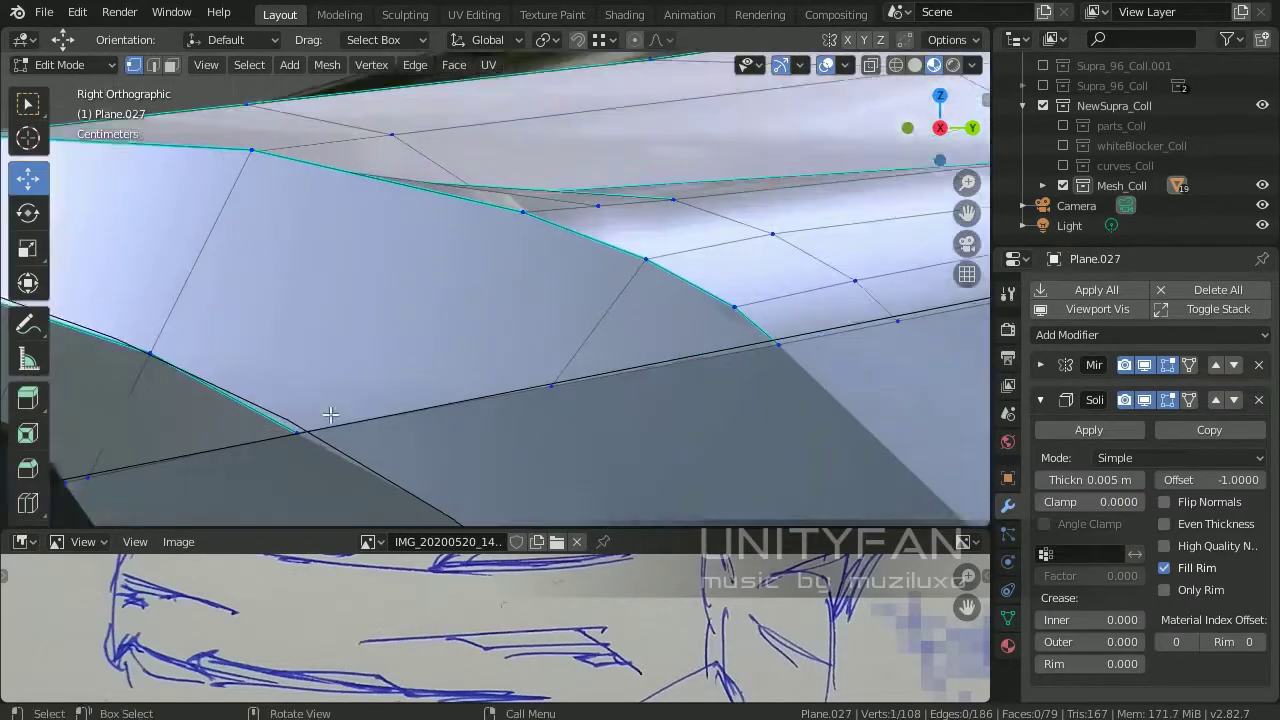
{"action": "middle_click_drag", "start_coordinate": [330, 413], "coordinate": [500, 360], "text": "shift"}
{"action": "key", "text": "k"}
{"action": "middle_click_drag", "start_coordinate": [800, 316], "coordinate": [580, 330], "text": "shift"}
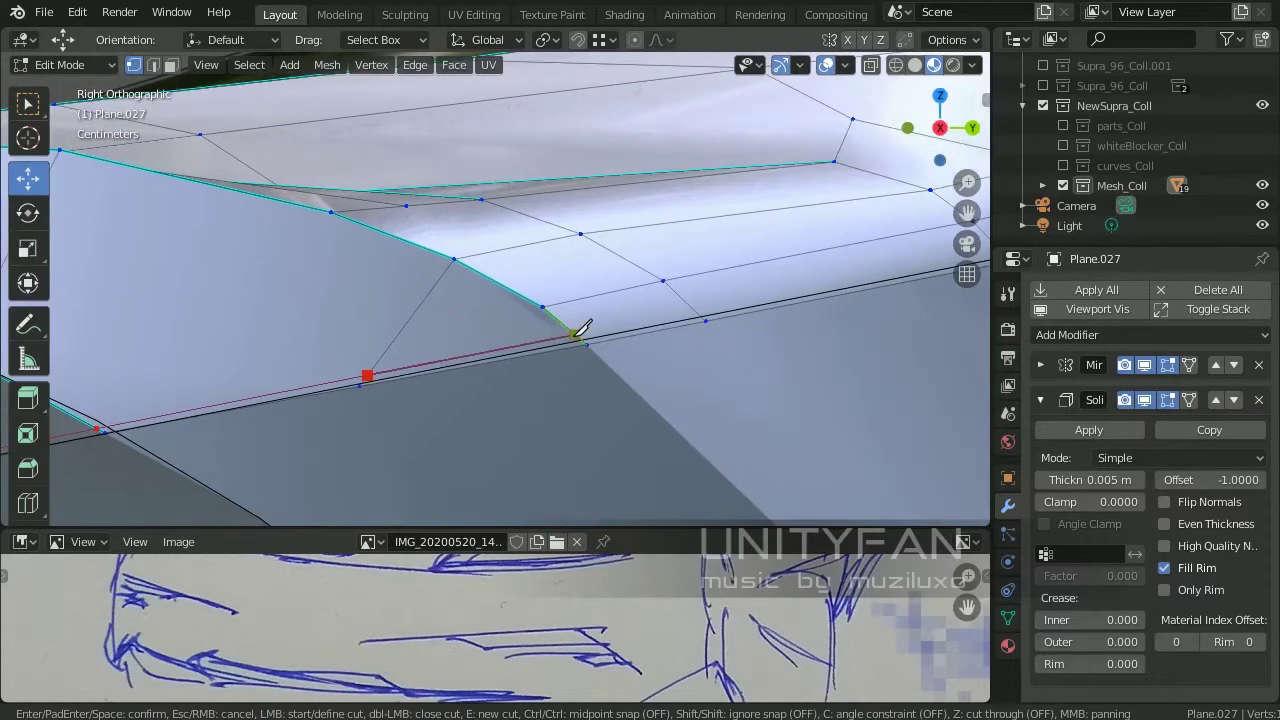
{"action": "key", "text": "Return"}
Add a second knife cut from the left vertex across the panel
{"action": "left_click", "coordinate": [138, 432]}
{"action": "scroll", "coordinate": [148, 430], "scroll_direction": "up", "scroll_amount": 2}
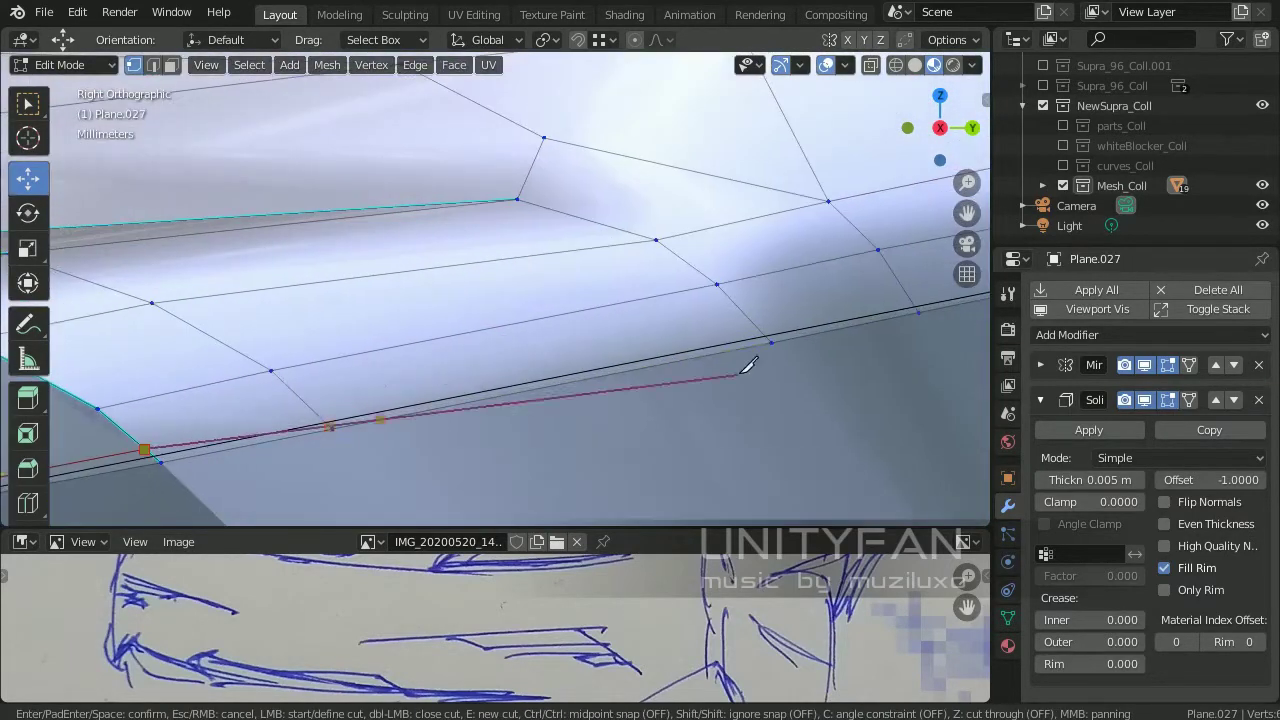
{"action": "middle_click_drag", "start_coordinate": [912, 300], "coordinate": [416, 380], "text": "shift"}
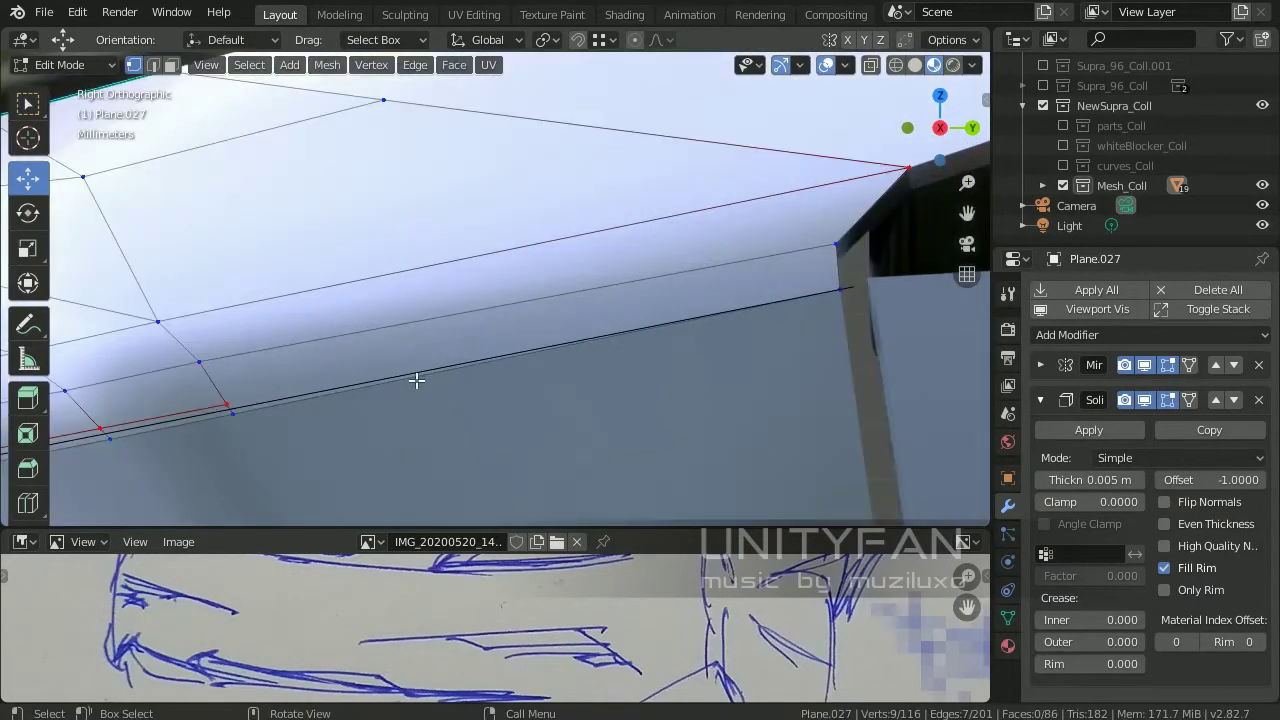
{"action": "left_click", "coordinate": [836, 277]}
{"action": "key", "text": "Return"}
Delete the selected faces in face mode, then select the hood panel
{"action": "middle_click_drag", "start_coordinate": [836, 277], "coordinate": [637, 292]}
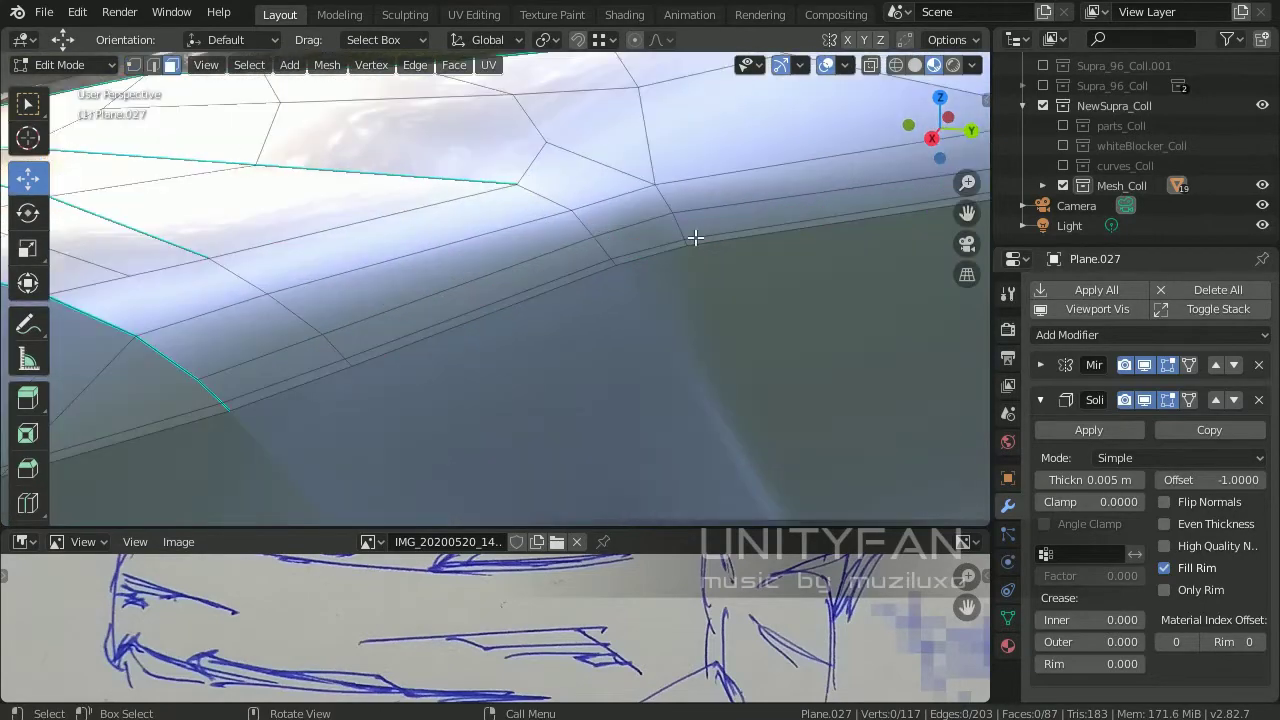
{"action": "key", "text": "3"}
{"action": "key", "text": "x"}
{"action": "left_click", "coordinate": [637, 292]}
{"action": "key", "text": "Tab"}
{"action": "mouse_move", "coordinate": [672, 368]}
{"action": "middle_mouse_down"}
{"action": "mouse_move", "coordinate": [504, 420]}
{"action": "mouse_move", "coordinate": [710, 373]}
{"action": "mouse_move", "coordinate": [804, 385]}
{"action": "mouse_move", "coordinate": [770, 400]}
{"action": "mouse_move", "coordinate": [579, 302]}
{"action": "mouse_move", "coordinate": [571, 329]}
{"action": "middle_mouse_up"}
{"action": "left_click", "coordinate": [672, 353]}
{"action": "scroll", "coordinate": [738, 380], "scroll_direction": "up", "scroll_amount": 3}
{"action": "scroll", "coordinate": [655, 312], "scroll_direction": "up", "scroll_amount": 2}
Select all of the hood mesh and apply Edge > Clear Sharp
{"action": "key", "text": "Tab"}
{"action": "scroll", "coordinate": [600, 330], "scroll_direction": "up", "scroll_amount": 3}
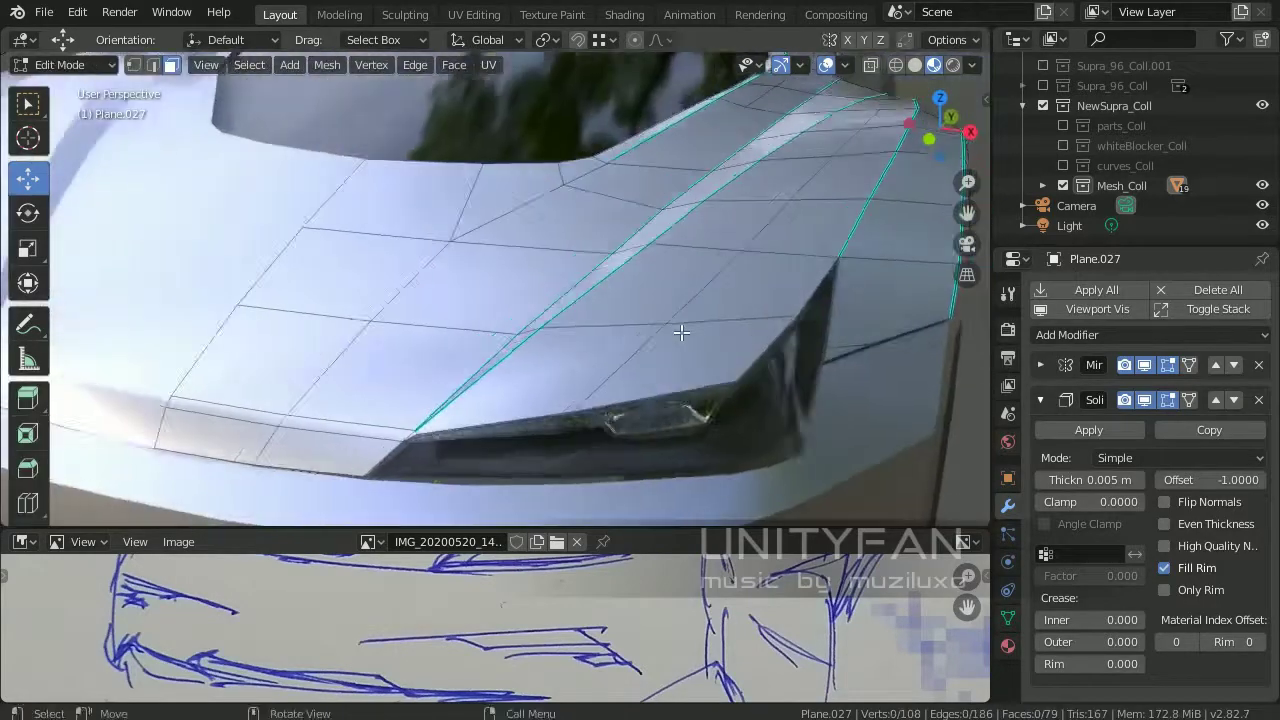
{"action": "scroll", "coordinate": [587, 350], "scroll_direction": "up", "scroll_amount": 2}
{"action": "key", "text": "a"}
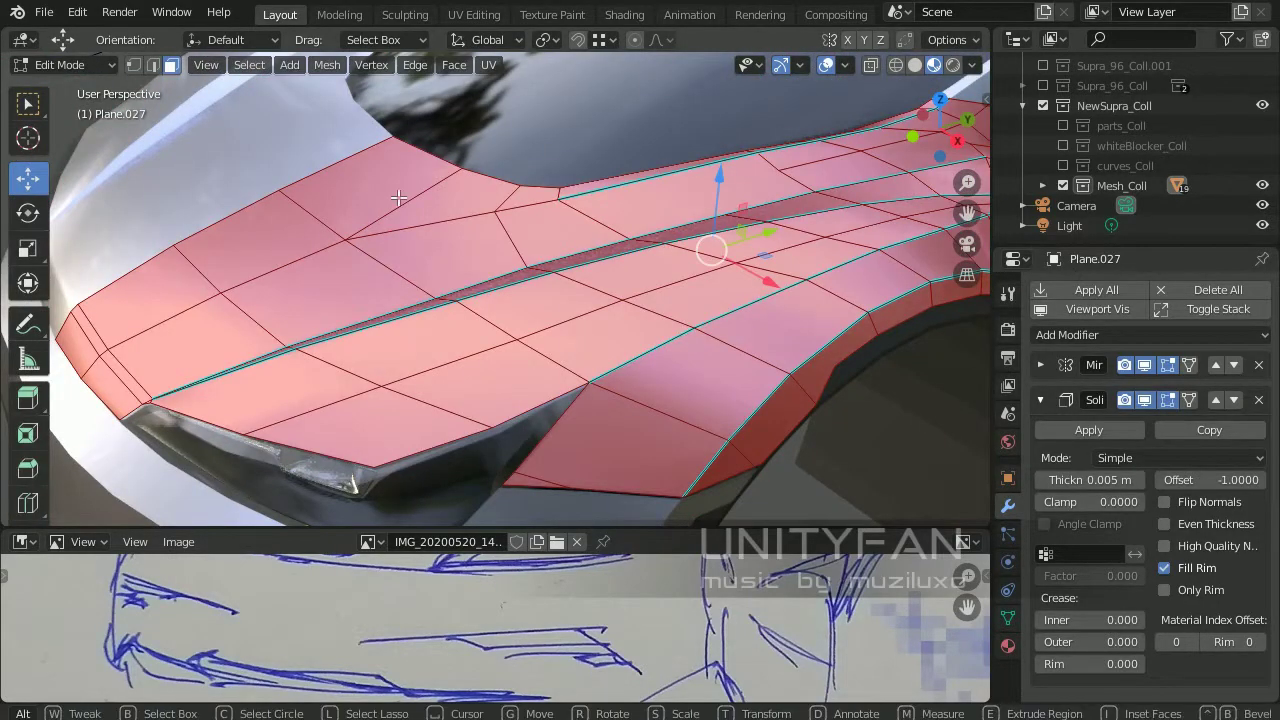
{"action": "left_click", "coordinate": [414, 64]}
{"action": "left_click", "coordinate": [487, 445]}
{"action": "key", "text": "Tab"}
{"action": "scroll", "coordinate": [782, 453], "scroll_direction": "down", "scroll_amount": 5}
Add a loop cut across the hood and select a single vertex on it
{"action": "mouse_move", "coordinate": [782, 453]}
{"action": "middle_mouse_down"}
{"action": "mouse_move", "coordinate": [828, 400]}
{"action": "mouse_move", "coordinate": [630, 305]}
{"action": "mouse_move", "coordinate": [741, 304]}
{"action": "middle_mouse_up"}
{"action": "key", "text": "Tab"}
{"action": "scroll", "coordinate": [794, 334], "scroll_direction": "up", "scroll_amount": 3}
{"action": "scroll", "coordinate": [780, 440], "scroll_direction": "up", "scroll_amount": 3}
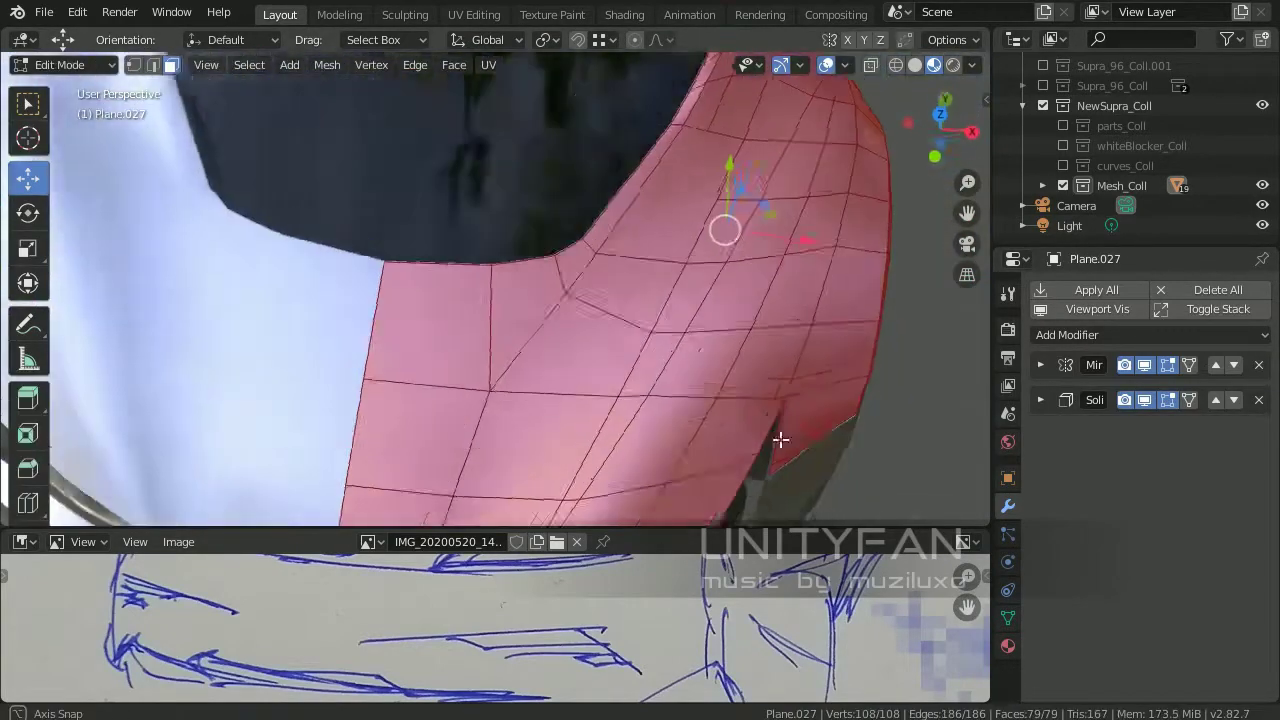
{"action": "middle_click_drag", "start_coordinate": [780, 440], "coordinate": [36, 506]}
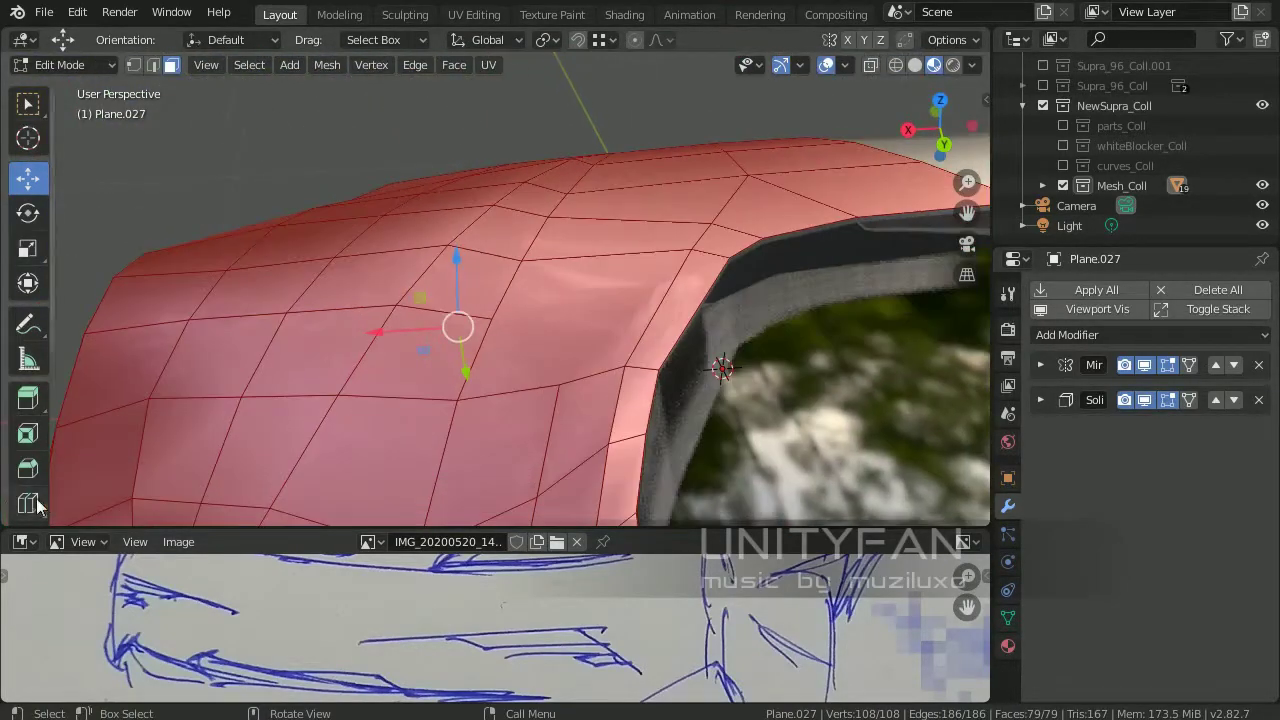
{"action": "left_click", "coordinate": [36, 506]}
{"action": "left_click", "coordinate": [607, 309]}
{"action": "mouse_move", "coordinate": [716, 376]}
{"action": "middle_mouse_down"}
{"action": "mouse_move", "coordinate": [686, 409]}
{"action": "mouse_move", "coordinate": [738, 268]}
{"action": "middle_mouse_up"}
{"action": "left_click", "coordinate": [738, 268]}
{"action": "mouse_move", "coordinate": [780, 349]}
{"action": "middle_mouse_down"}
{"action": "mouse_move", "coordinate": [643, 320]}
{"action": "mouse_move", "coordinate": [743, 329]}
{"action": "mouse_move", "coordinate": [570, 377]}
{"action": "mouse_move", "coordinate": [640, 352]}
{"action": "mouse_move", "coordinate": [647, 286]}
{"action": "middle_mouse_up"}
{"action": "key", "text": "Tab"}
{"action": "key", "text": "Tab"}
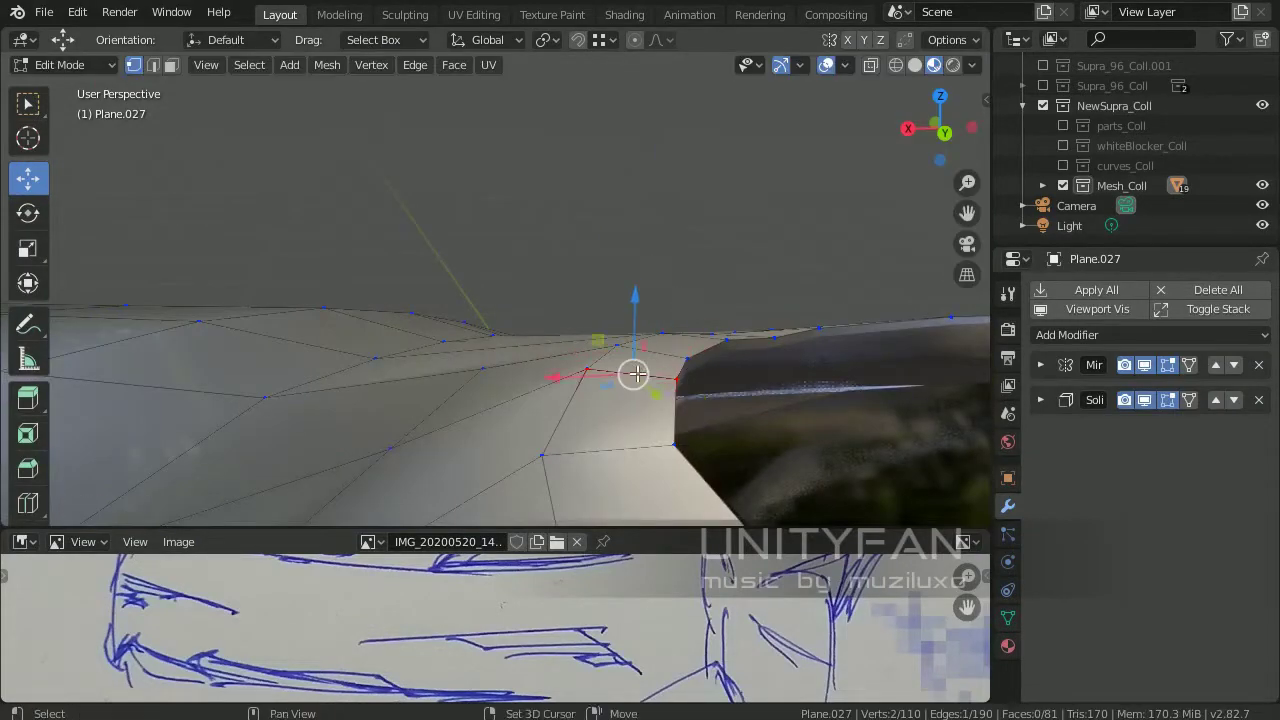
Move the selected vertex vertically, constrained to Z
{"action": "mouse_move", "coordinate": [635, 373]}
{"action": "middle_mouse_down"}
{"action": "mouse_move", "coordinate": [686, 357]}
{"action": "mouse_move", "coordinate": [593, 410]}
{"action": "mouse_move", "coordinate": [796, 459]}
{"action": "mouse_move", "coordinate": [723, 310]}
{"action": "middle_mouse_up"}
{"action": "key", "text": "g"}
{"action": "key", "text": "z"}
{"action": "key", "text": "Tab"}
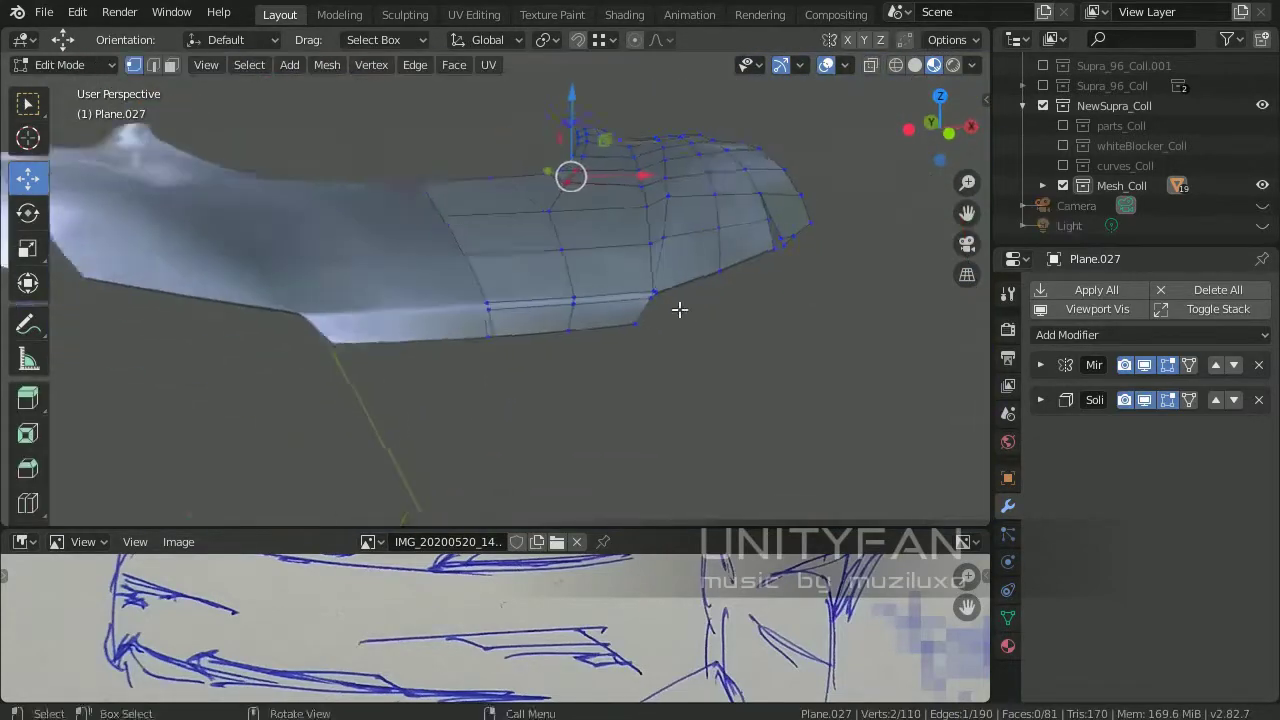
Turn off Auto Smooth on the hood object
{"action": "key", "text": "Tab"}
{"action": "left_click", "coordinate": [1100, 652]}
{"action": "mouse_move", "coordinate": [720, 380]}
{"action": "middle_mouse_down"}
{"action": "mouse_move", "coordinate": [604, 305]}
{"action": "mouse_move", "coordinate": [577, 354]}
{"action": "mouse_move", "coordinate": [647, 242]}
{"action": "middle_mouse_up"}
{"action": "key", "text": "Tab"}
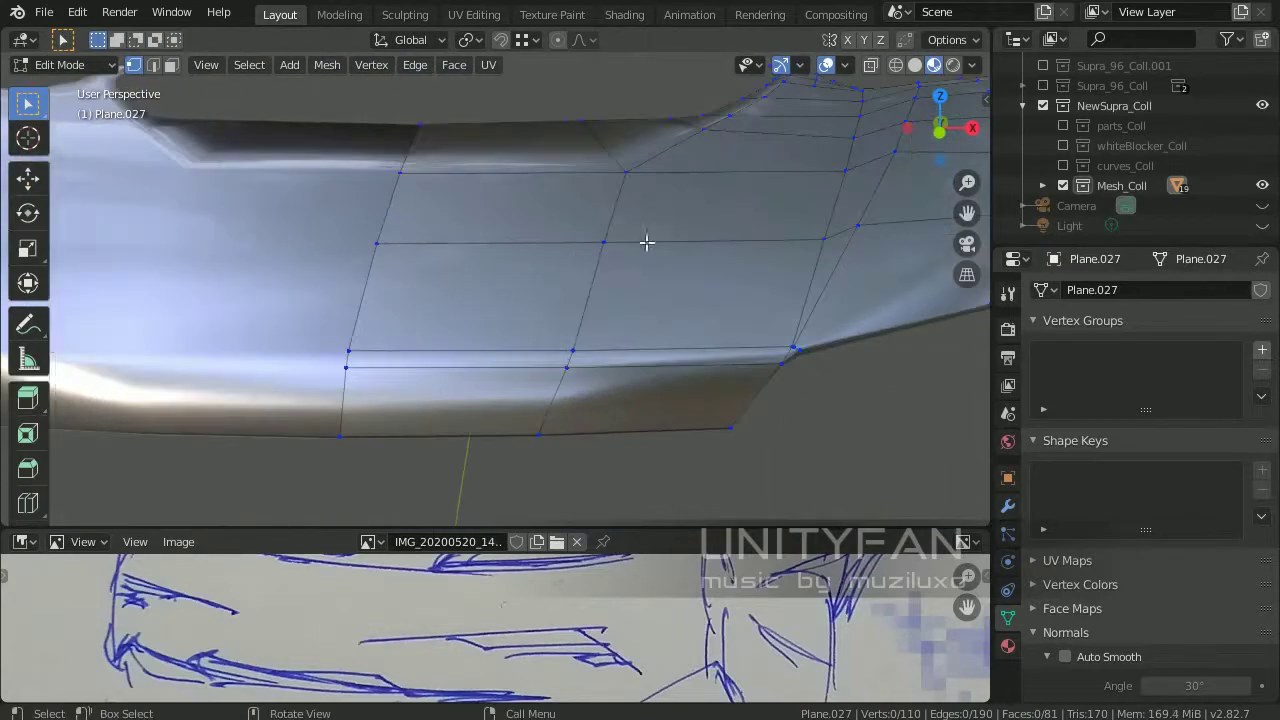
Reposition a vertex along the curved area to smooth the hood shape
{"action": "middle_click_drag", "start_coordinate": [156, 158], "coordinate": [577, 384]}
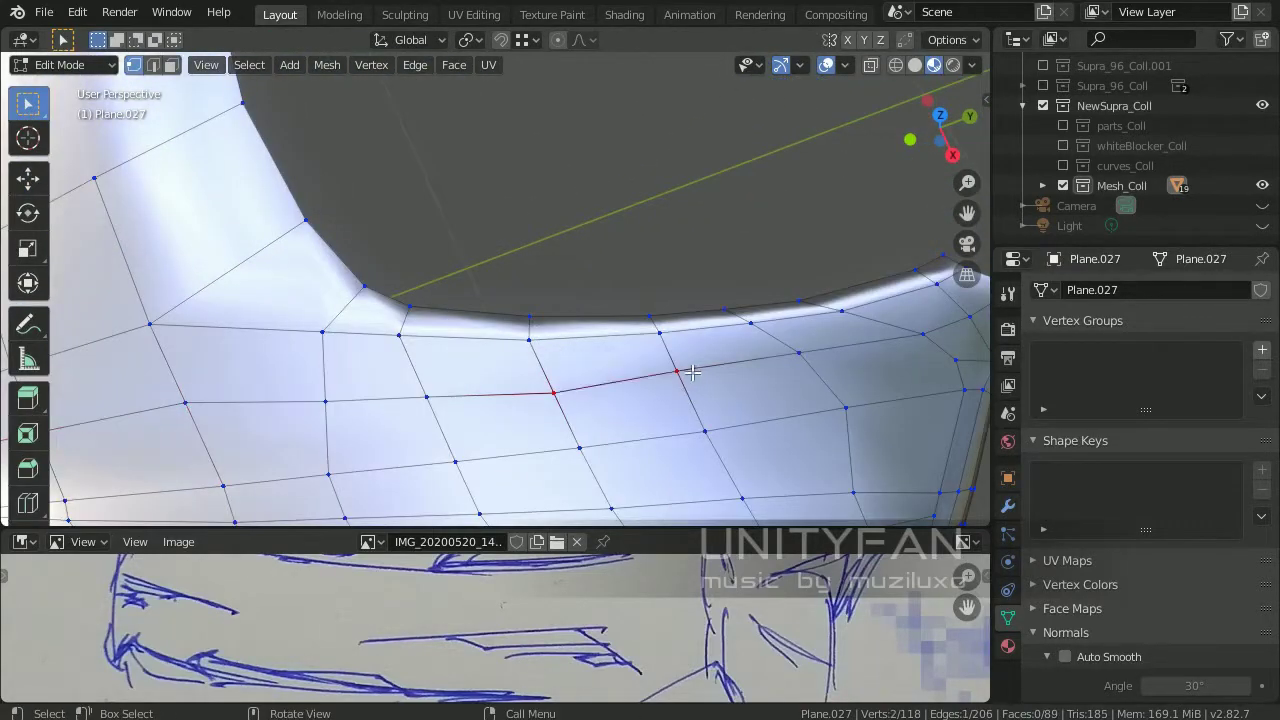
{"action": "mouse_move", "coordinate": [692, 372]}
{"action": "middle_mouse_down"}
{"action": "mouse_move", "coordinate": [523, 383]}
{"action": "mouse_move", "coordinate": [571, 491]}
{"action": "mouse_move", "coordinate": [471, 229]}
{"action": "middle_mouse_up"}
{"action": "key", "text": "shift+space"}
{"action": "key", "text": "g"}
{"action": "left_click_drag", "start_coordinate": [440, 252], "coordinate": [404, 226]}
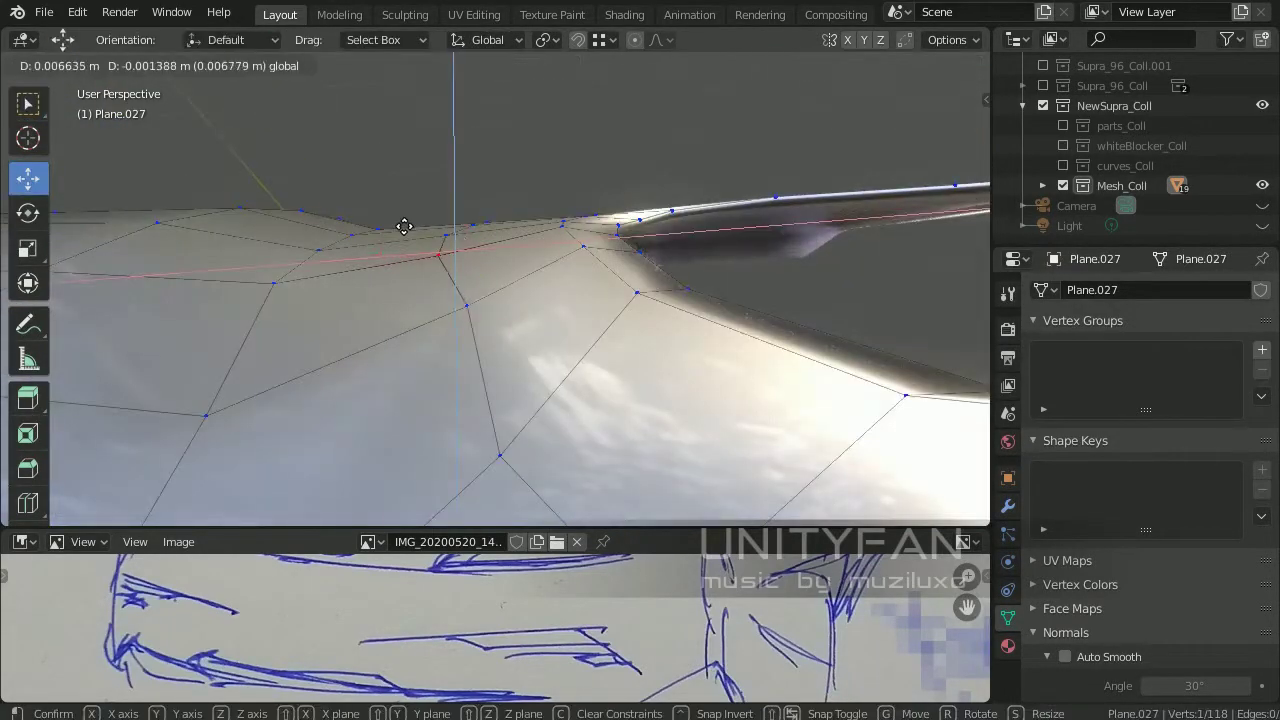
{"action": "left_click", "coordinate": [411, 281]}
{"action": "mouse_move", "coordinate": [411, 281]}
{"action": "middle_mouse_down"}
{"action": "mouse_move", "coordinate": [794, 234]}
{"action": "mouse_move", "coordinate": [706, 320]}
{"action": "mouse_move", "coordinate": [748, 314]}
{"action": "mouse_move", "coordinate": [680, 349]}
{"action": "mouse_move", "coordinate": [651, 394]}
{"action": "mouse_move", "coordinate": [723, 303]}
{"action": "mouse_move", "coordinate": [629, 344]}
{"action": "mouse_move", "coordinate": [606, 297]}
{"action": "mouse_move", "coordinate": [700, 340]}
{"action": "mouse_move", "coordinate": [434, 409]}
{"action": "mouse_move", "coordinate": [497, 265]}
{"action": "middle_mouse_up"}
Centre on the new edge loop and slide it into place along the panel
{"action": "key", "text": "KP_Decimal"}
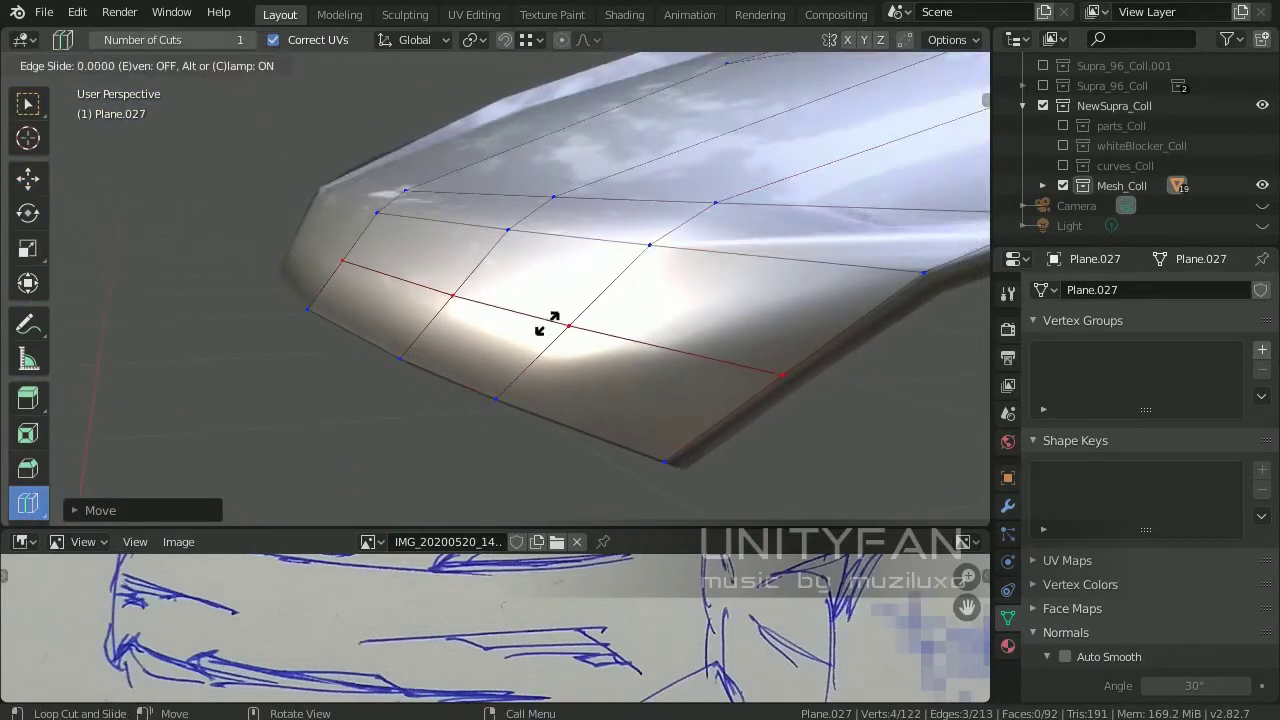
{"action": "left_click_drag", "start_coordinate": [554, 314], "coordinate": [451, 251]}
{"action": "scroll", "coordinate": [97, 358], "scroll_direction": "down", "scroll_amount": 3}
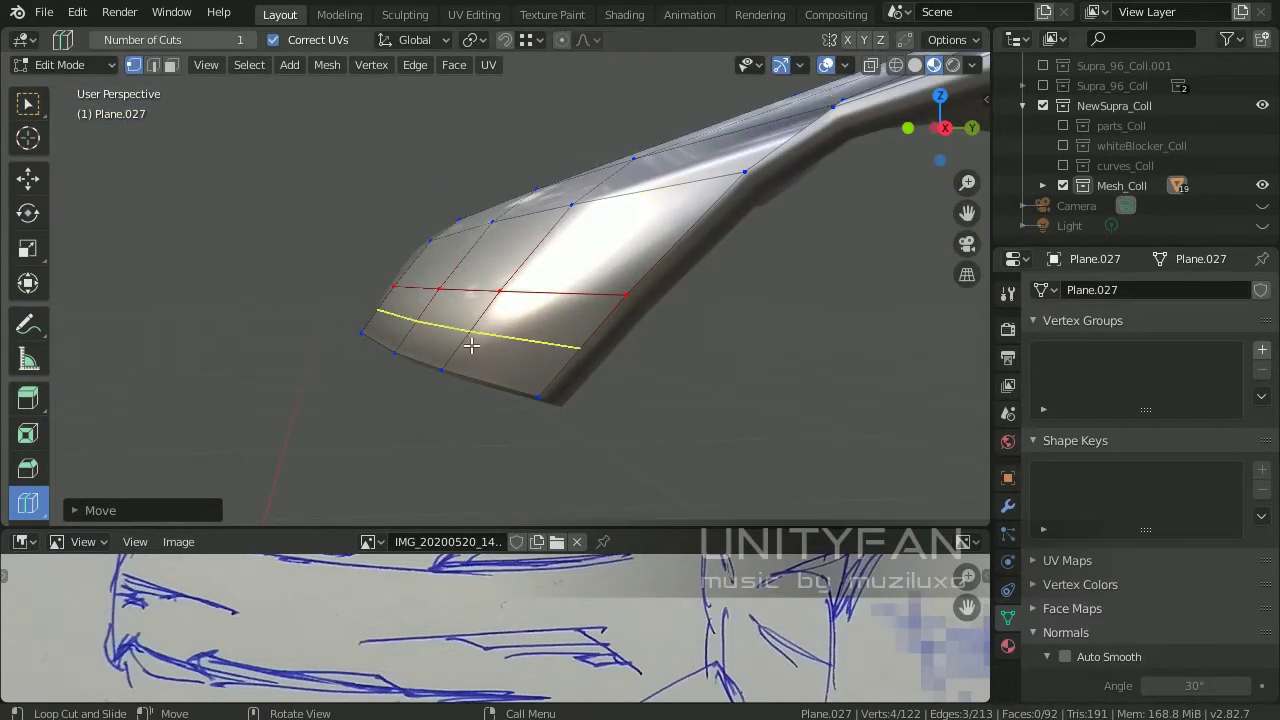
{"action": "left_click", "coordinate": [447, 368]}
{"action": "mouse_move", "coordinate": [447, 368]}
{"action": "middle_mouse_down"}
{"action": "mouse_move", "coordinate": [731, 337]}
{"action": "mouse_move", "coordinate": [509, 300]}
{"action": "mouse_move", "coordinate": [400, 340]}
{"action": "middle_mouse_up"}
Clear the selection and confirm a knife cut on the panel mesh
{"action": "key", "text": "w"}
{"action": "mouse_move", "coordinate": [271, 219]}
{"action": "middle_mouse_down"}
{"action": "mouse_move", "coordinate": [600, 434]}
{"action": "mouse_move", "coordinate": [429, 363]}
{"action": "mouse_move", "coordinate": [330, 388]}
{"action": "middle_mouse_up"}
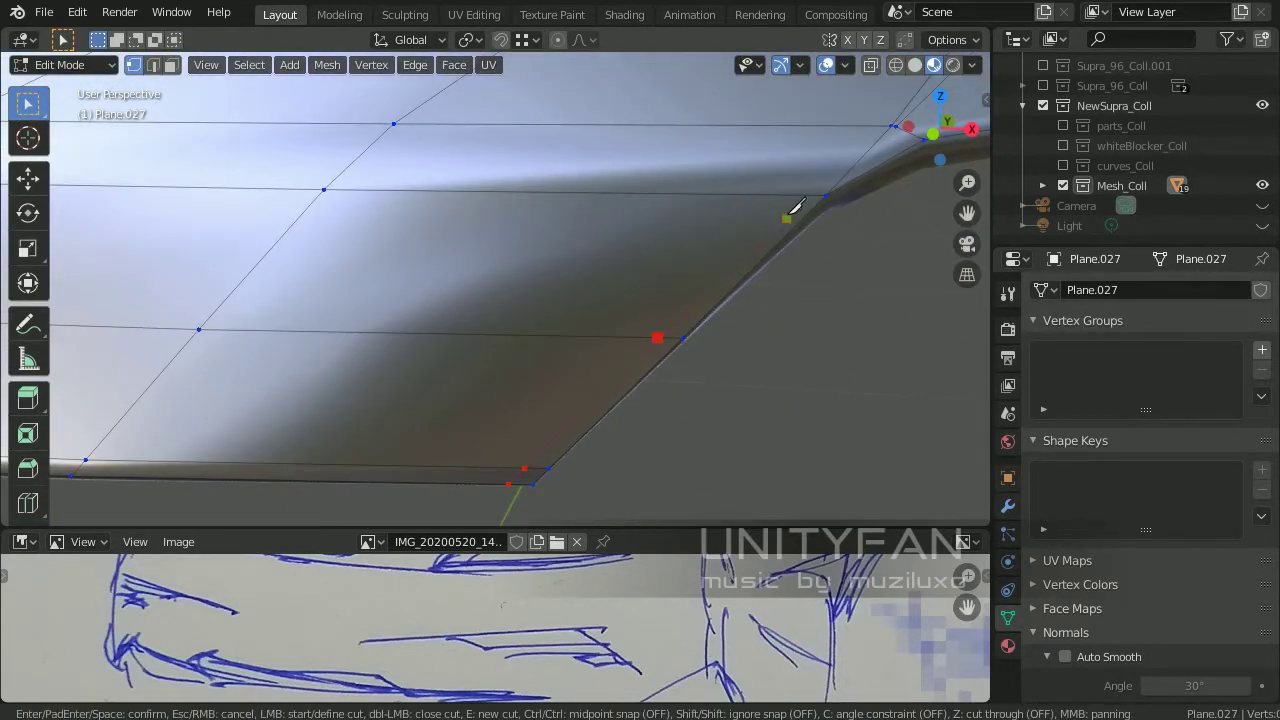
{"action": "key", "text": "Return"}
{"action": "key", "text": "Tab"}
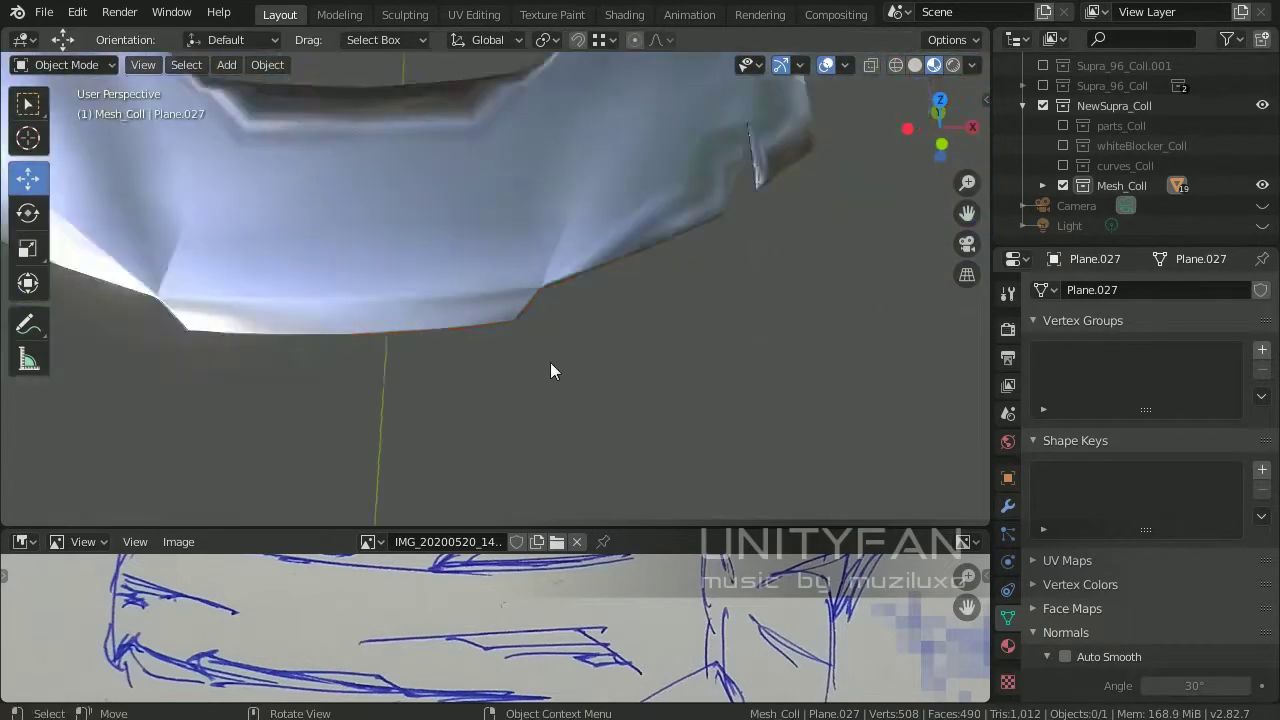
{"action": "key", "text": "Tab"}
{"action": "middle_click_drag", "start_coordinate": [551, 369], "coordinate": [600, 330]}
{"action": "scroll", "coordinate": [733, 262], "scroll_direction": "up", "scroll_amount": 3}
{"action": "middle_click_drag", "start_coordinate": [733, 262], "coordinate": [760, 400]}
Make three more knife cuts along the hood edge to refine the edge flow
{"action": "key", "text": "k"}
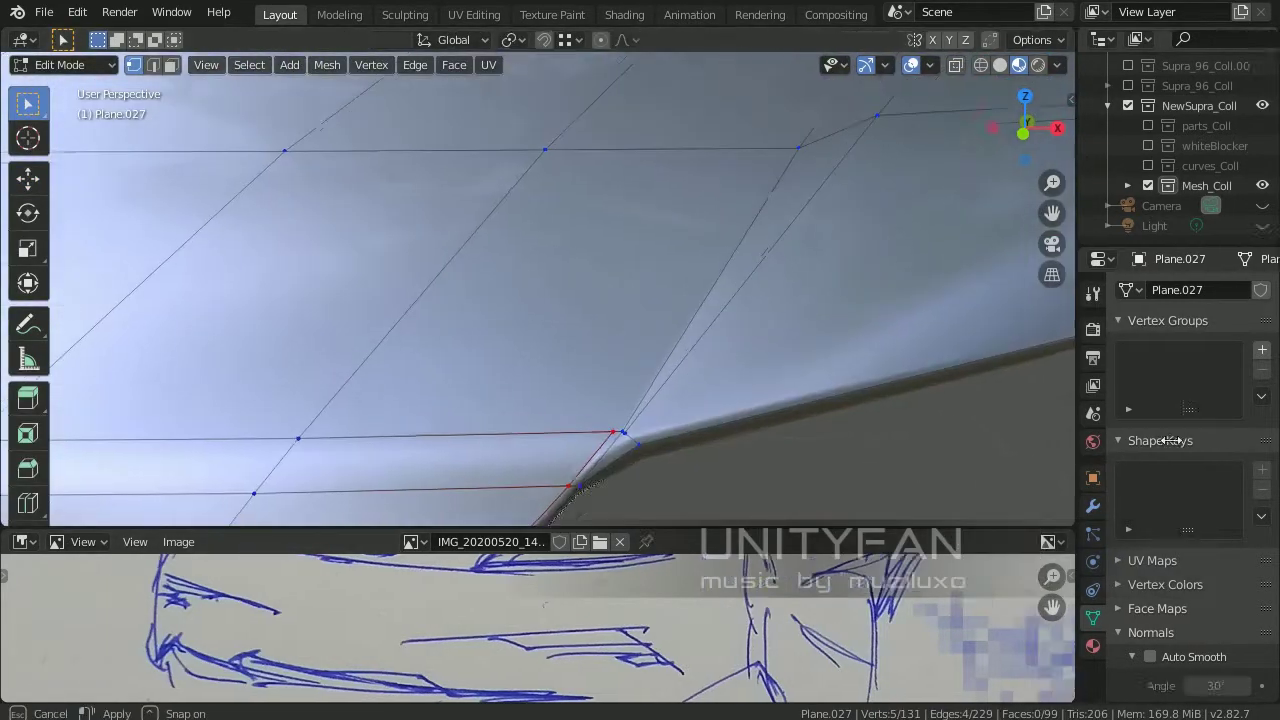
{"action": "scroll", "coordinate": [770, 450], "scroll_direction": "up", "scroll_amount": 3}
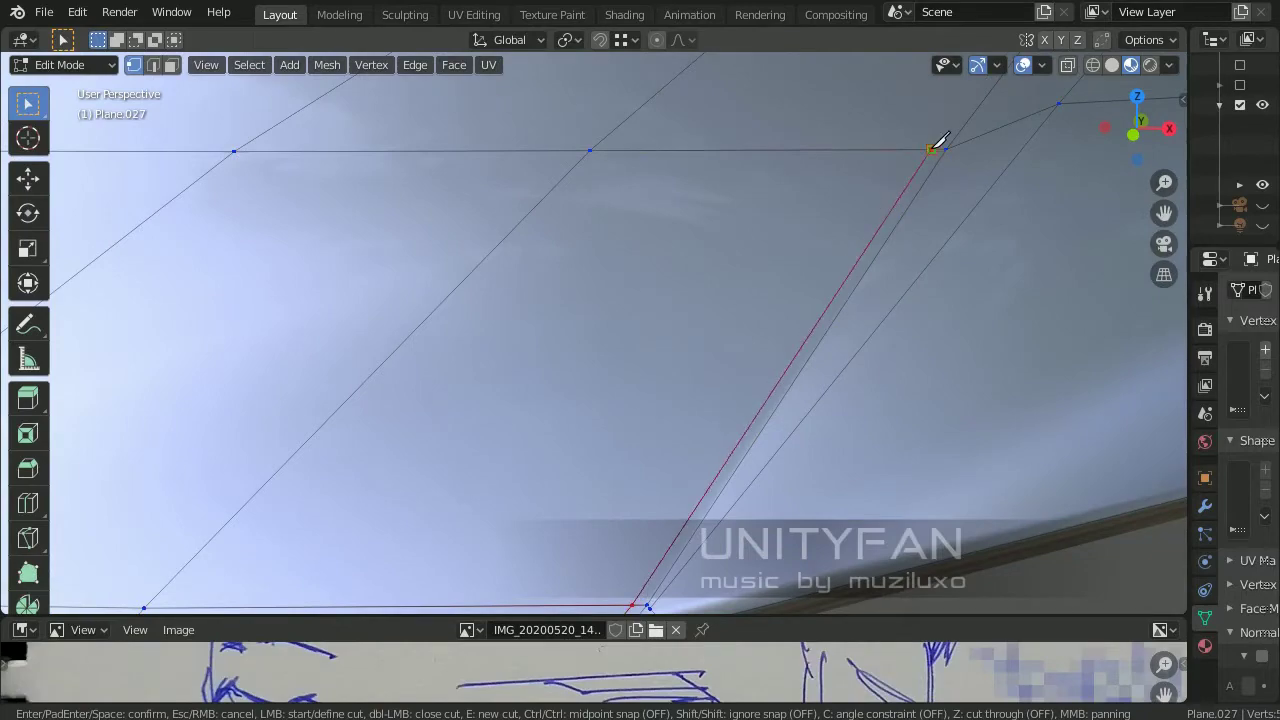
{"action": "key", "text": "Return"}
{"action": "mouse_move", "coordinate": [938, 143]}
{"action": "middle_mouse_down"}
{"action": "mouse_move", "coordinate": [697, 371]}
{"action": "mouse_move", "coordinate": [708, 332]}
{"action": "middle_mouse_up"}
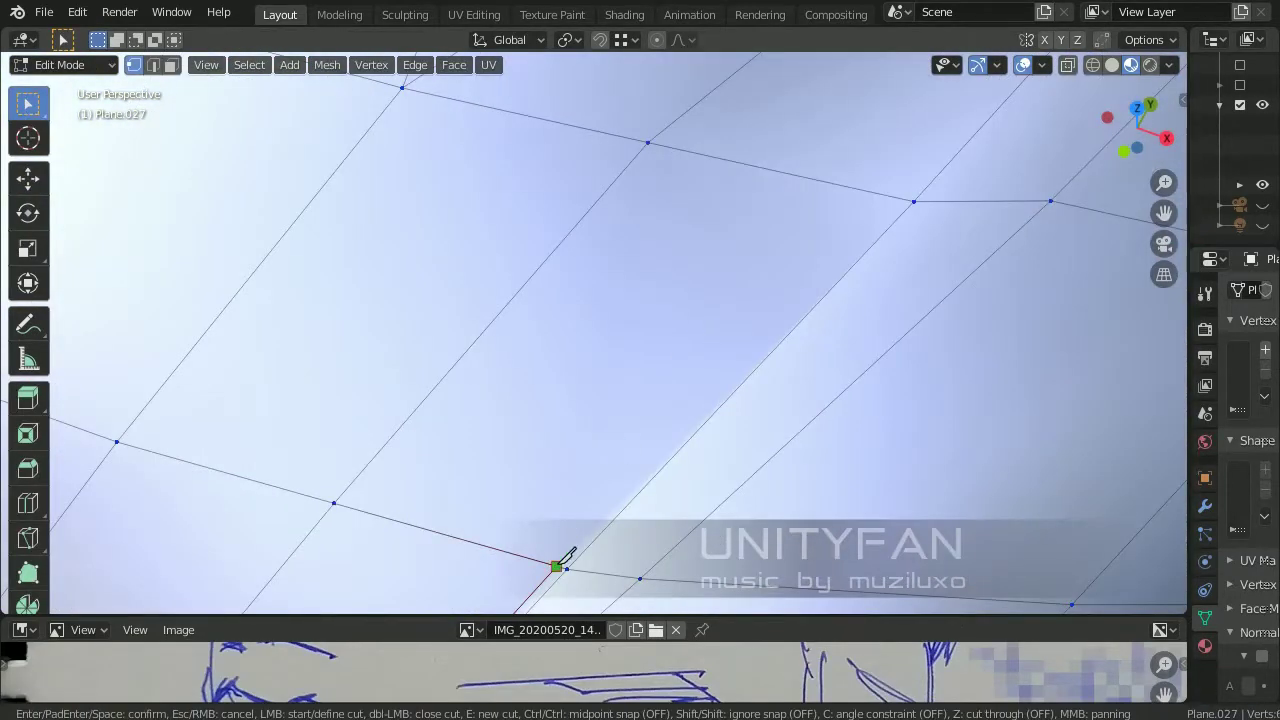
{"action": "key", "text": "Return"}
{"action": "middle_click_drag", "start_coordinate": [905, 192], "coordinate": [709, 321]}
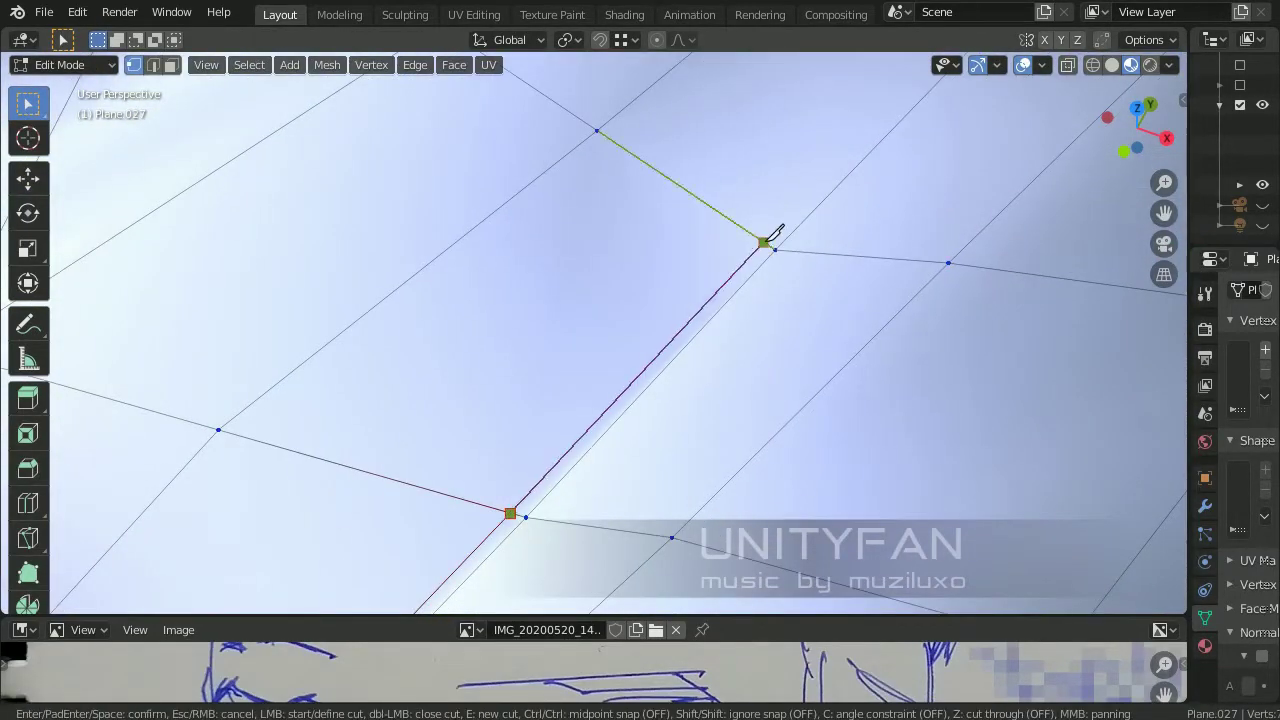
{"action": "key", "text": "Return"}
{"action": "scroll", "coordinate": [770, 240], "scroll_direction": "down", "scroll_amount": 3}
{"action": "mouse_move", "coordinate": [766, 246]}
{"action": "middle_mouse_down"}
{"action": "mouse_move", "coordinate": [743, 309]}
{"action": "mouse_move", "coordinate": [749, 357]}
{"action": "mouse_move", "coordinate": [595, 288]}
{"action": "middle_mouse_up"}
{"action": "key", "text": "Tab"}
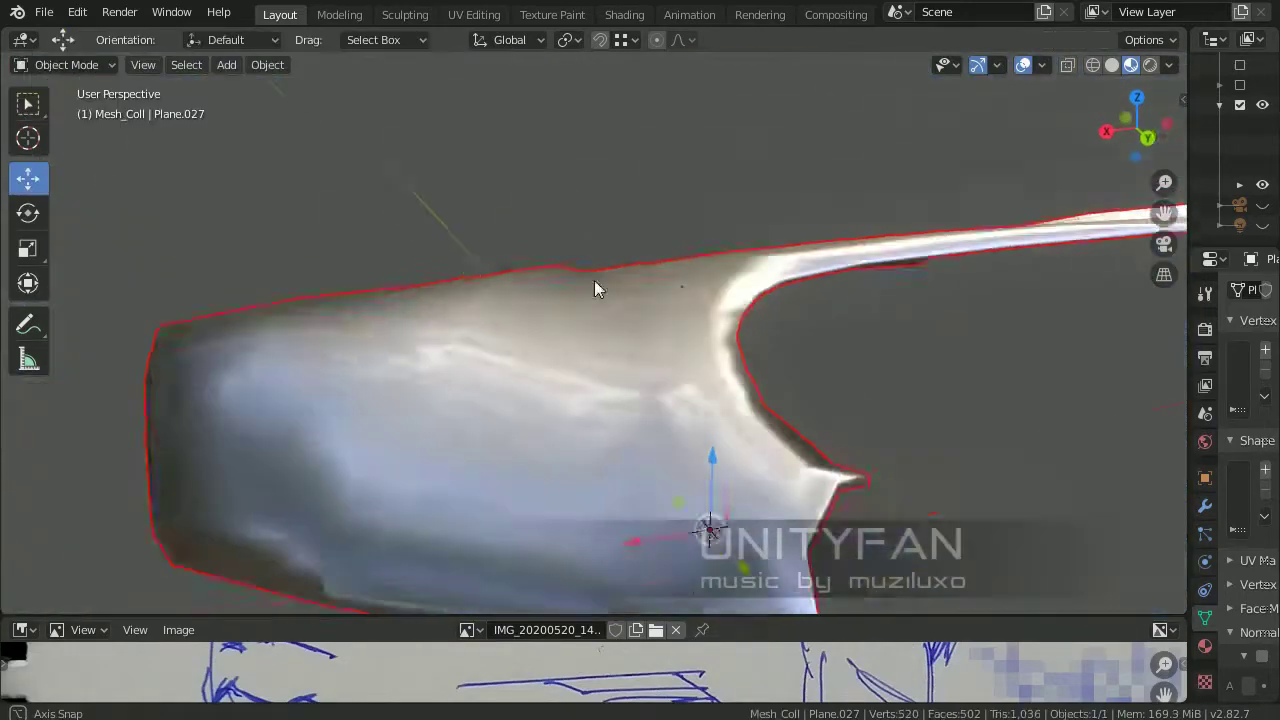
{"action": "key", "text": "Tab"}
{"action": "scroll", "coordinate": [595, 288], "scroll_direction": "up", "scroll_amount": 5}
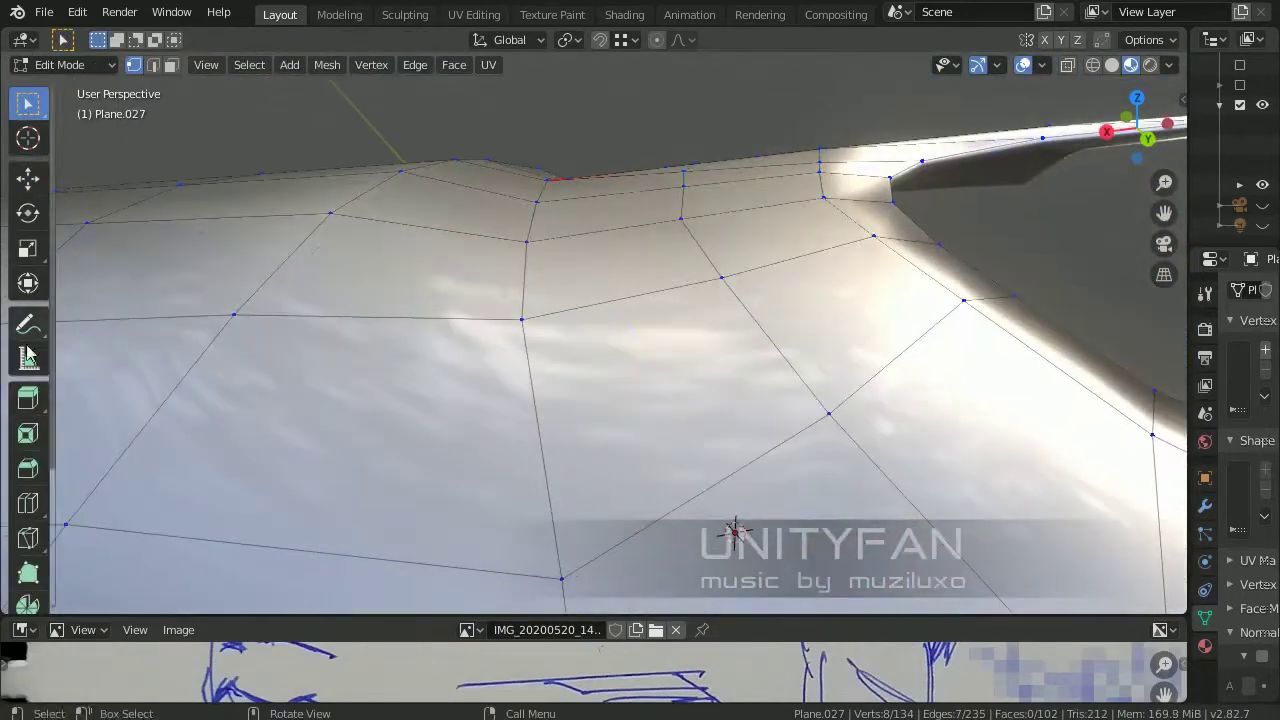
Confirm the edge slide and move the selected vertex near the wing's underside
{"action": "left_click", "coordinate": [516, 333]}
{"action": "mouse_move", "coordinate": [516, 333]}
{"action": "middle_mouse_down"}
{"action": "mouse_move", "coordinate": [589, 206]}
{"action": "mouse_move", "coordinate": [604, 277]}
{"action": "mouse_move", "coordinate": [722, 294]}
{"action": "mouse_move", "coordinate": [634, 349]}
{"action": "mouse_move", "coordinate": [831, 326]}
{"action": "mouse_move", "coordinate": [584, 363]}
{"action": "mouse_move", "coordinate": [640, 397]}
{"action": "mouse_move", "coordinate": [503, 329]}
{"action": "mouse_move", "coordinate": [566, 309]}
{"action": "mouse_move", "coordinate": [655, 372]}
{"action": "mouse_move", "coordinate": [651, 217]}
{"action": "mouse_move", "coordinate": [837, 317]}
{"action": "mouse_move", "coordinate": [640, 300]}
{"action": "mouse_move", "coordinate": [461, 324]}
{"action": "mouse_move", "coordinate": [629, 486]}
{"action": "mouse_move", "coordinate": [472, 190]}
{"action": "middle_mouse_up"}
{"action": "key", "text": "shift+space"}
{"action": "key", "text": "g"}
Knife cuts across the wing edges toward the pointed fender tip
{"action": "key", "text": "k"}
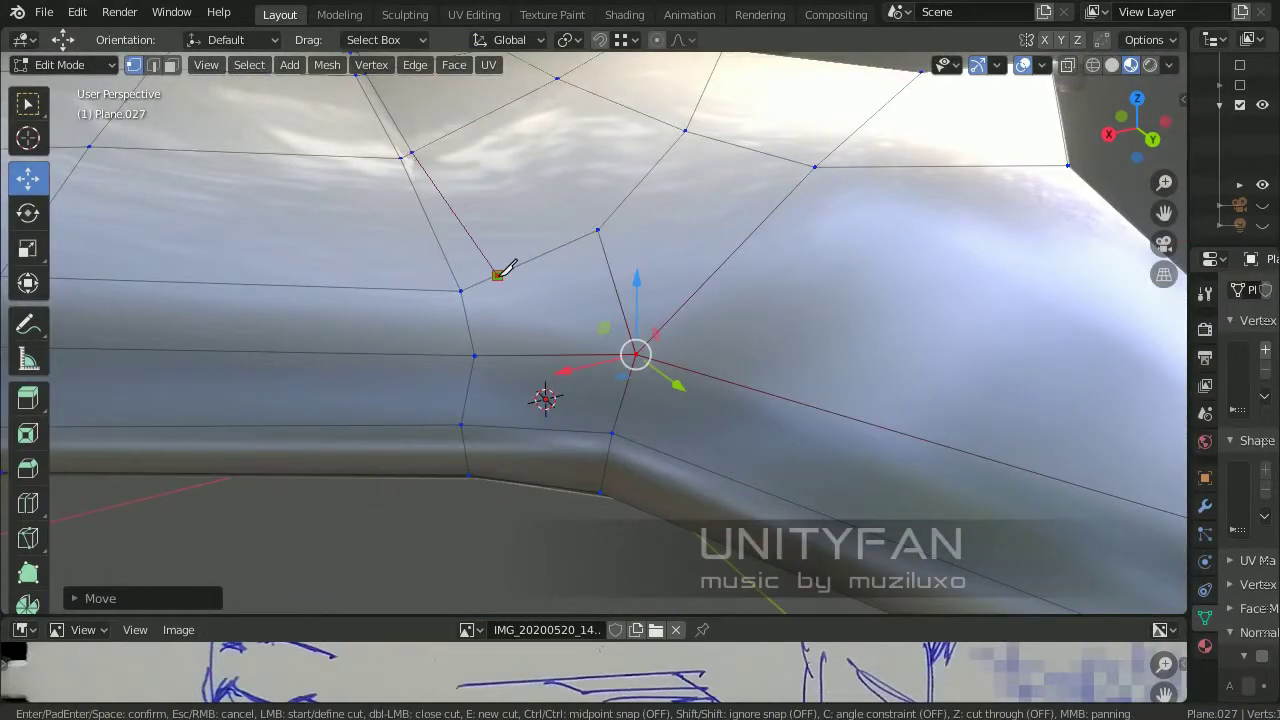
{"action": "key", "text": "Escape"}
{"action": "mouse_move", "coordinate": [505, 270]}
{"action": "middle_mouse_down"}
{"action": "mouse_move", "coordinate": [424, 252]}
{"action": "mouse_move", "coordinate": [626, 386]}
{"action": "mouse_move", "coordinate": [737, 289]}
{"action": "mouse_move", "coordinate": [691, 289]}
{"action": "mouse_move", "coordinate": [765, 357]}
{"action": "mouse_move", "coordinate": [513, 259]}
{"action": "middle_mouse_up"}
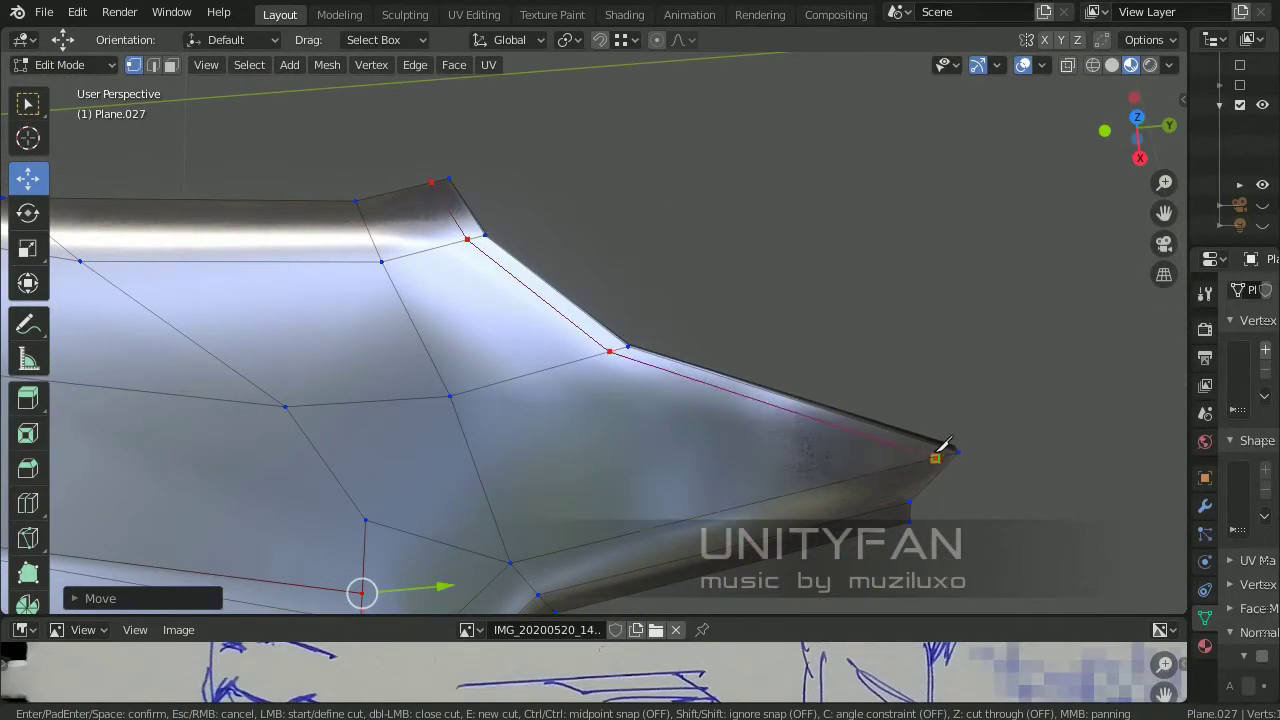
{"action": "key", "text": "Escape"}
{"action": "mouse_move", "coordinate": [942, 445]}
{"action": "middle_mouse_down"}
{"action": "mouse_move", "coordinate": [737, 354]}
{"action": "mouse_move", "coordinate": [778, 373]}
{"action": "middle_mouse_up"}
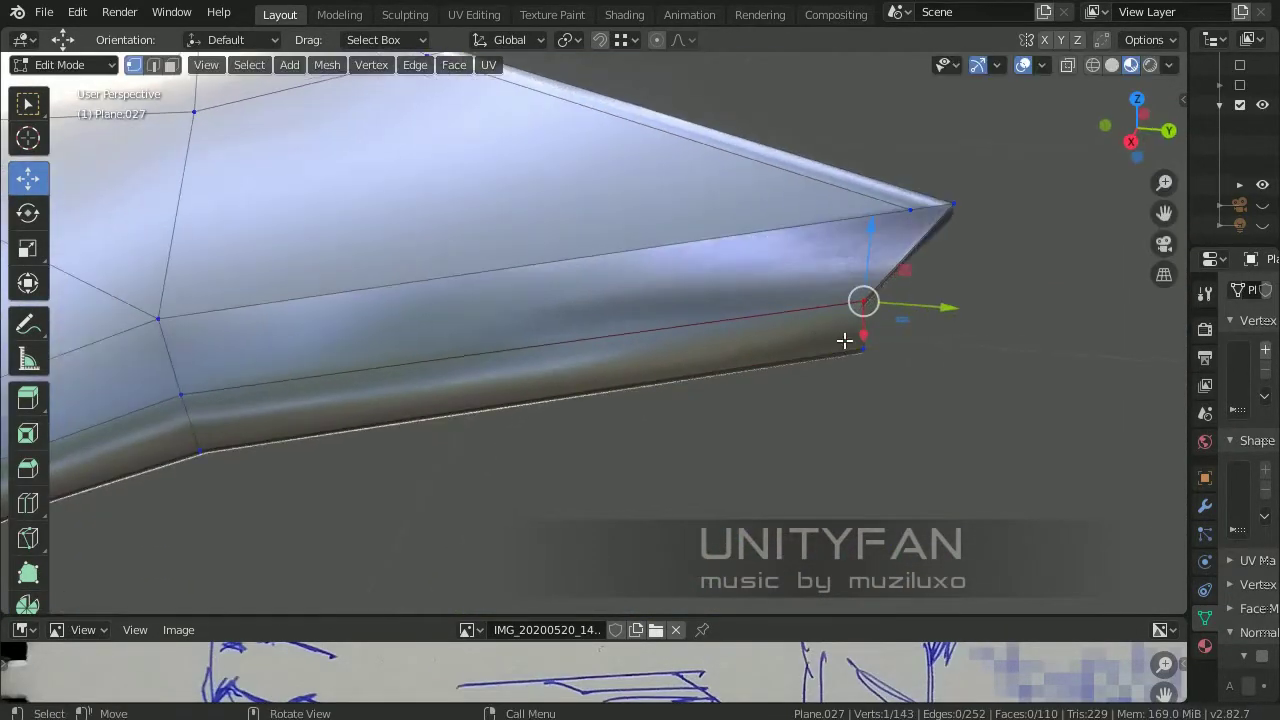
Knife a first cut down along the panel toward the notch corner of Plane.027
{"action": "scroll", "coordinate": [825, 352], "scroll_direction": "up", "scroll_amount": 2}
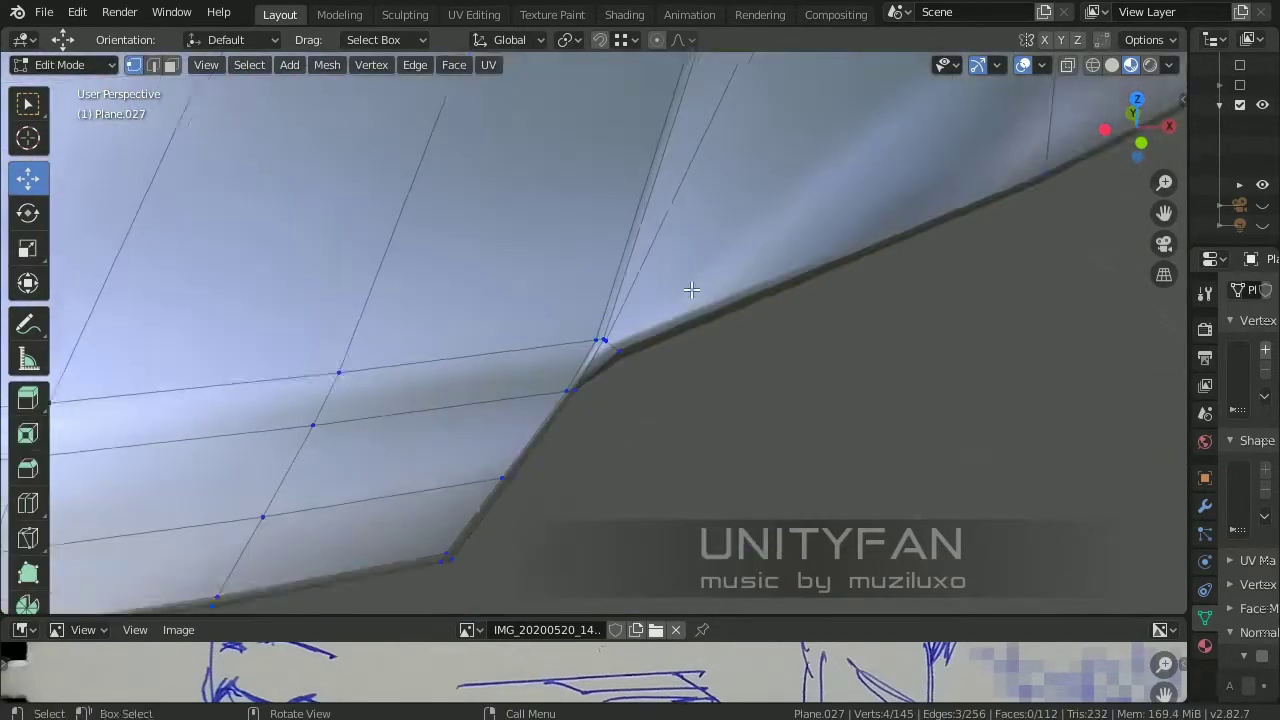
{"action": "key", "text": "k"}
{"action": "middle_click_drag", "start_coordinate": [691, 289], "coordinate": [625, 425], "text": "shift"}
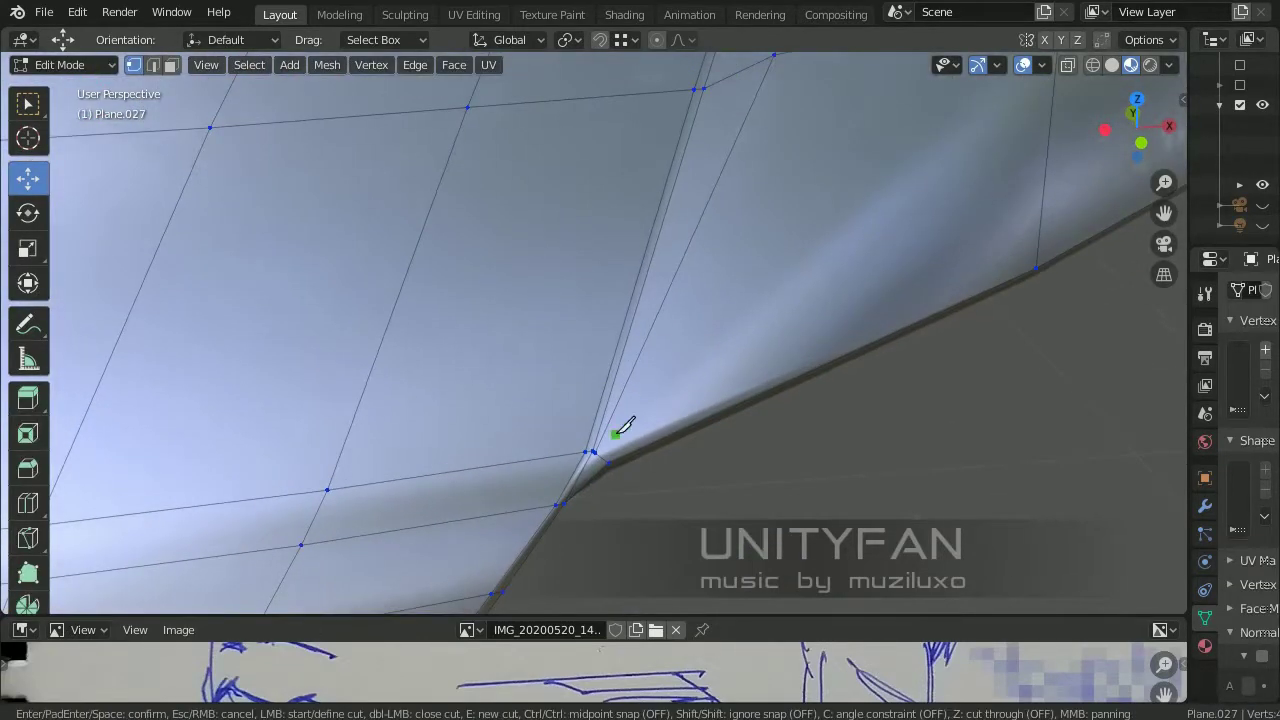
{"action": "middle_click_drag", "start_coordinate": [729, 228], "coordinate": [701, 286], "text": "shift"}
{"action": "middle_click_drag", "start_coordinate": [708, 203], "coordinate": [634, 418]}
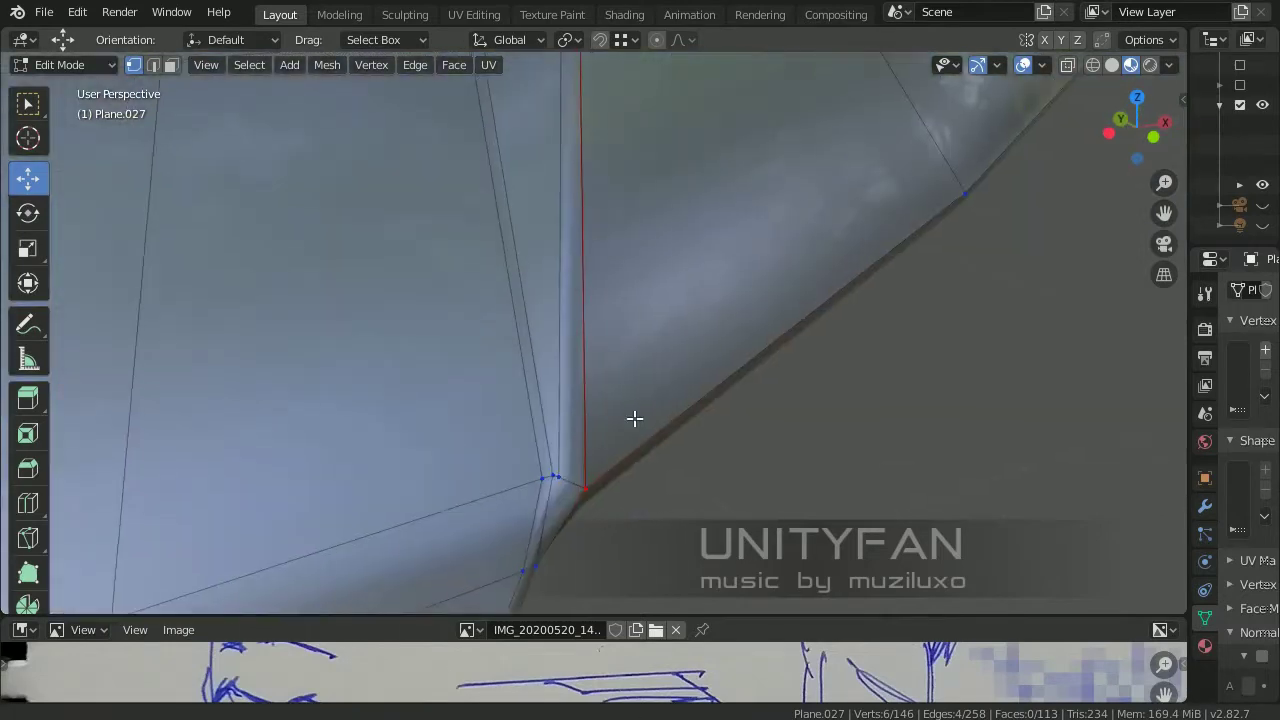
{"action": "key", "text": "Return"}
Add further supporting knife cuts around the notch corner and commit them
{"action": "mouse_move", "coordinate": [953, 163]}
{"action": "middle_mouse_down"}
{"action": "mouse_move", "coordinate": [646, 290]}
{"action": "mouse_move", "coordinate": [539, 385]}
{"action": "middle_mouse_up"}
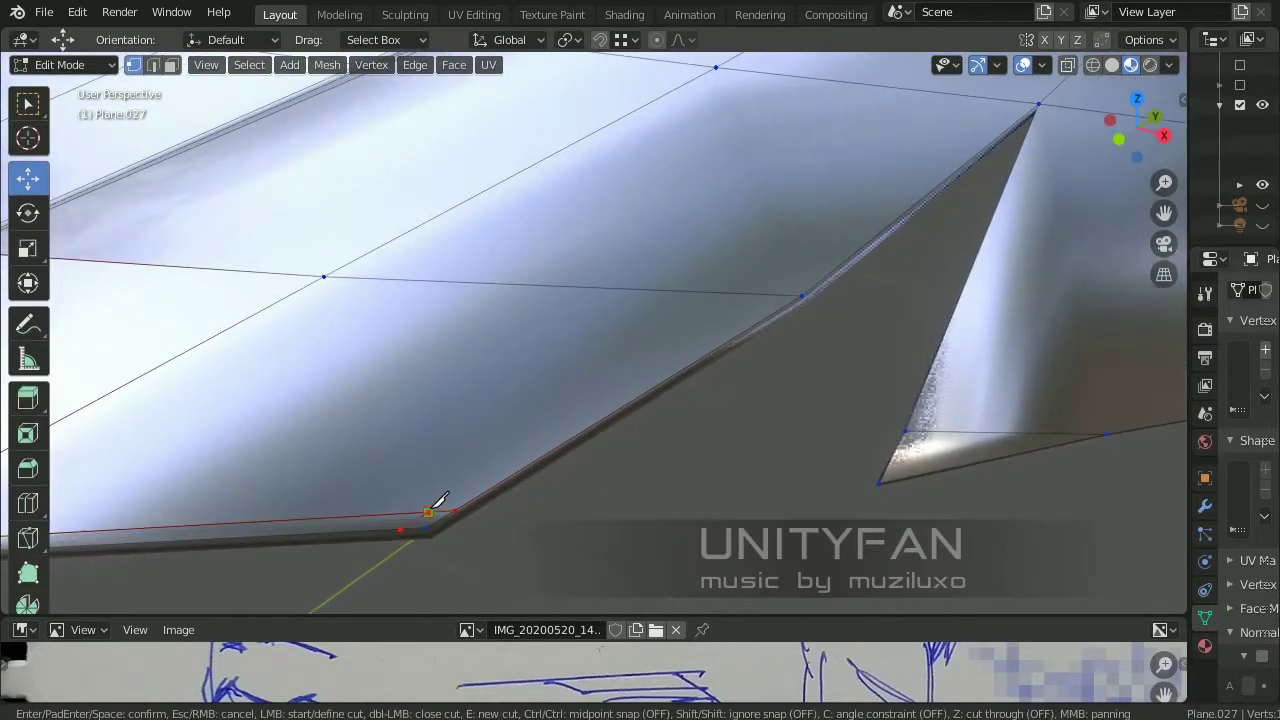
{"action": "middle_click_drag", "start_coordinate": [1025, 95], "coordinate": [655, 240]}
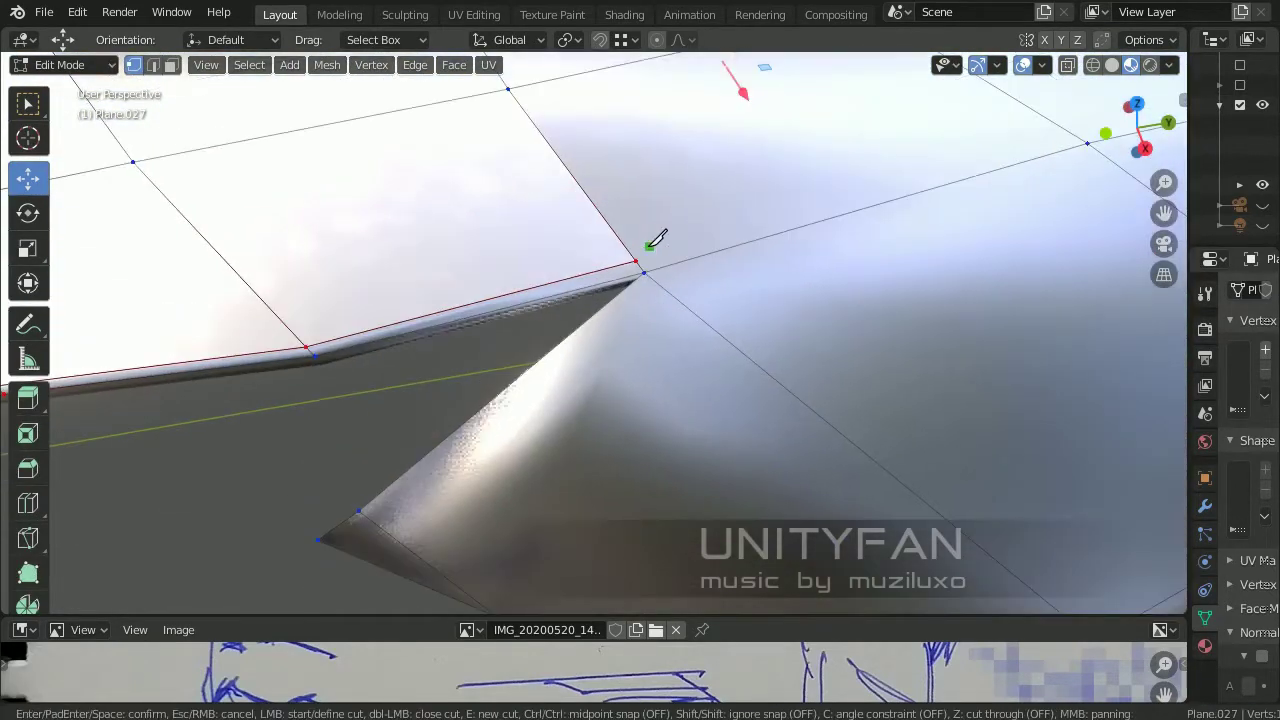
{"action": "key", "text": "Return"}
{"action": "mouse_move", "coordinate": [330, 476]}
{"action": "middle_mouse_down"}
{"action": "mouse_move", "coordinate": [657, 423]}
{"action": "mouse_move", "coordinate": [723, 357]}
{"action": "mouse_move", "coordinate": [700, 383]}
{"action": "middle_mouse_up"}
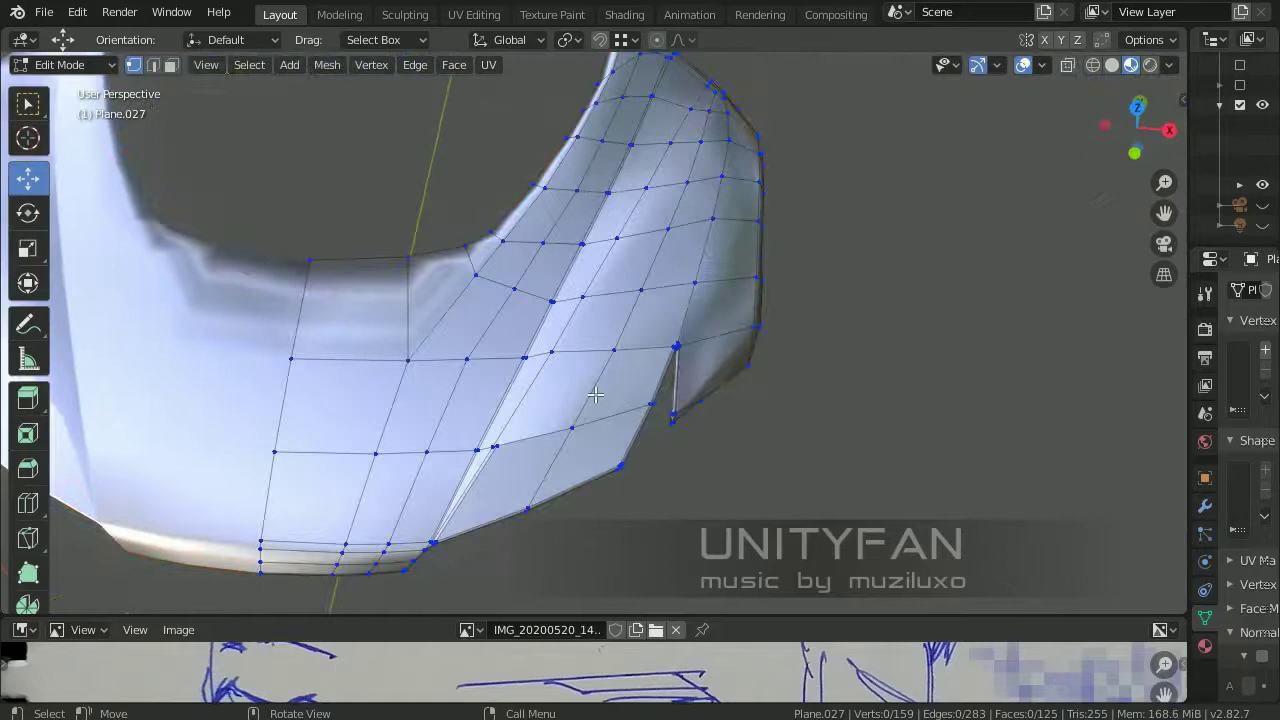
{"action": "mouse_move", "coordinate": [595, 395]}
{"action": "middle_mouse_down"}
{"action": "mouse_move", "coordinate": [549, 432]}
{"action": "mouse_move", "coordinate": [537, 302]}
{"action": "middle_mouse_up"}
{"action": "key", "text": "Return"}
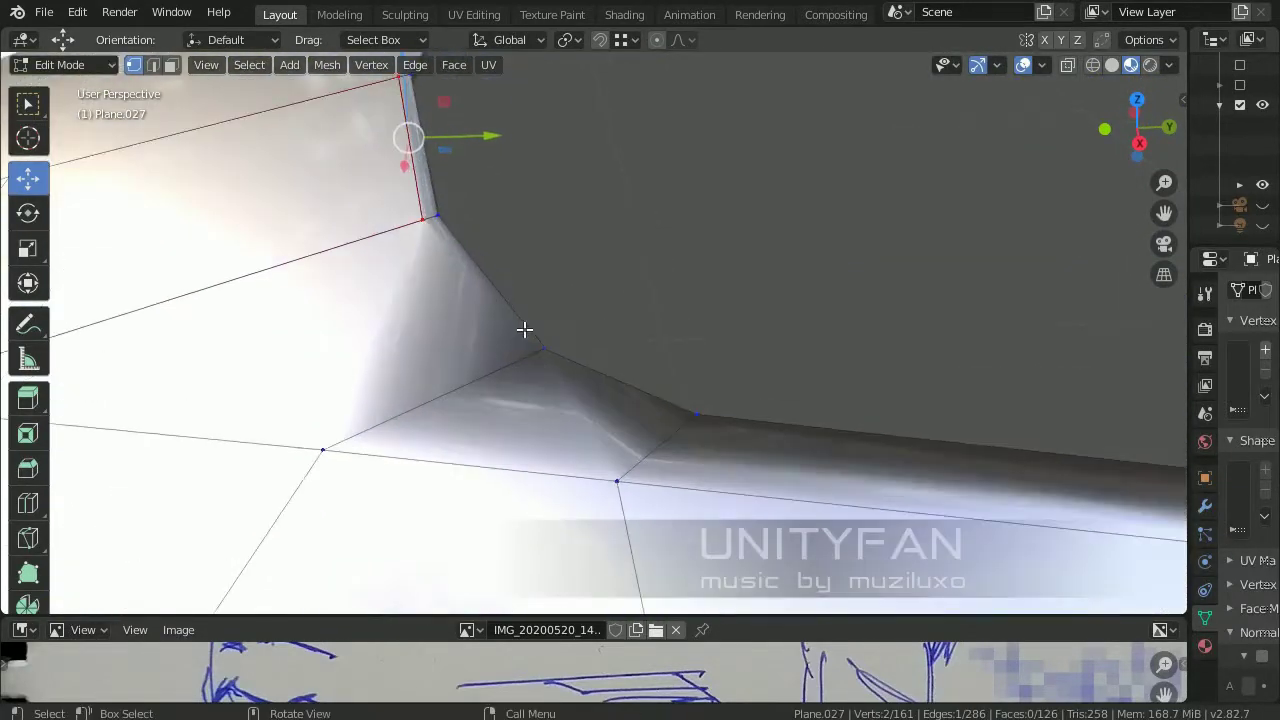
{"action": "key", "text": "Return"}
Clear the selection and commit two knife cuts along Plane.027's curved side
{"action": "mouse_move", "coordinate": [541, 352]}
{"action": "middle_mouse_down"}
{"action": "mouse_move", "coordinate": [686, 300]}
{"action": "mouse_move", "coordinate": [560, 300]}
{"action": "middle_mouse_up"}
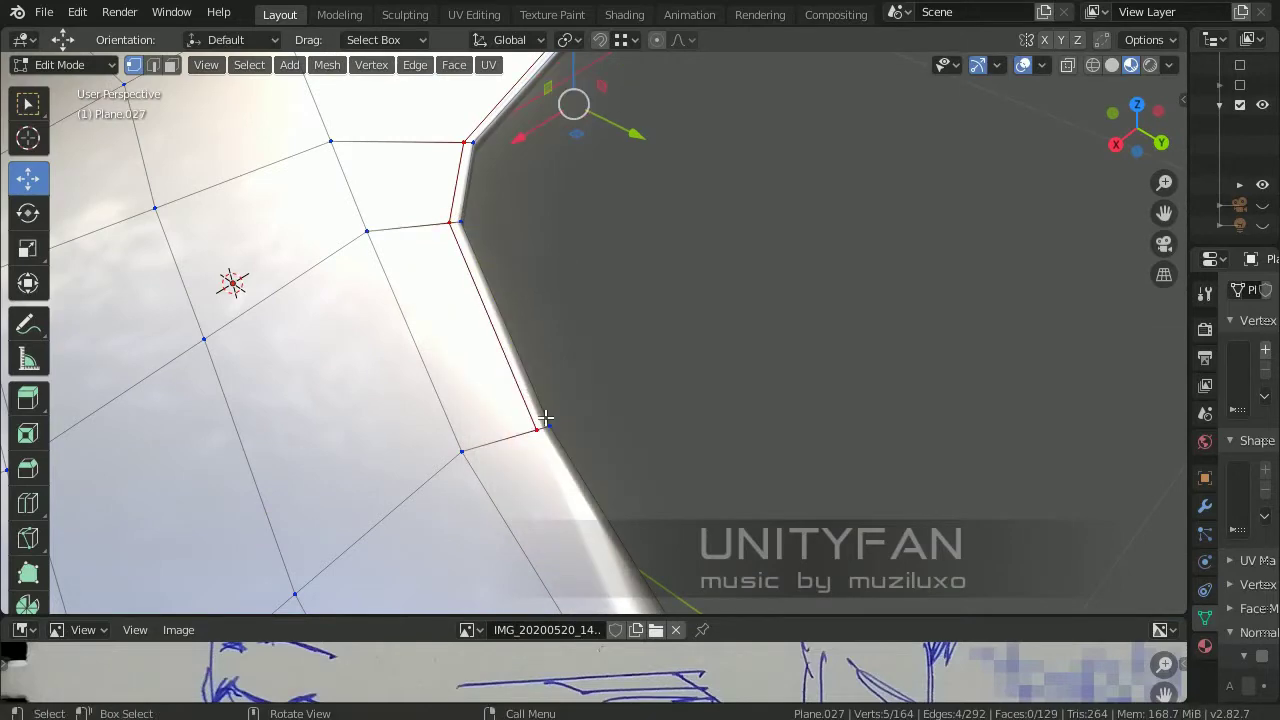
{"action": "key", "text": "alt+a"}
{"action": "mouse_move", "coordinate": [546, 417]}
{"action": "middle_mouse_down"}
{"action": "mouse_move", "coordinate": [634, 329]}
{"action": "mouse_move", "coordinate": [653, 358]}
{"action": "middle_mouse_up"}
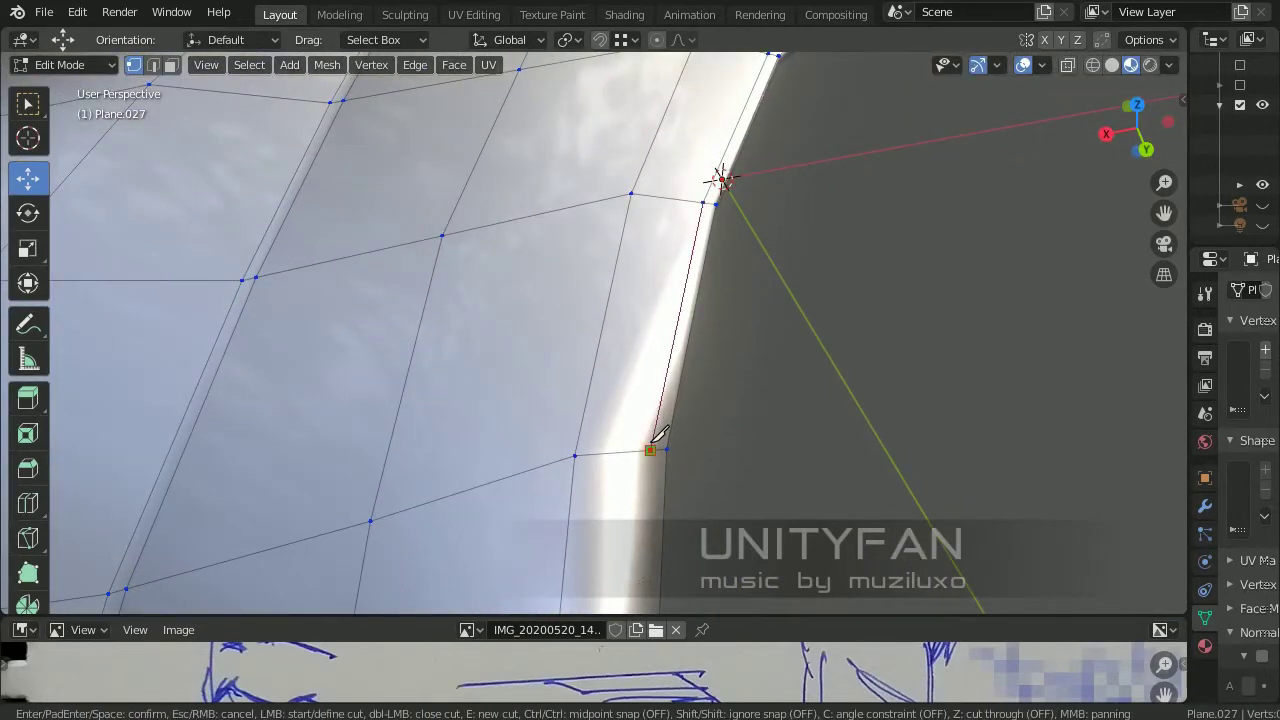
{"action": "key", "text": "Return"}
{"action": "mouse_move", "coordinate": [658, 436]}
{"action": "middle_mouse_down"}
{"action": "mouse_move", "coordinate": [723, 437]}
{"action": "mouse_move", "coordinate": [706, 442]}
{"action": "middle_mouse_up"}
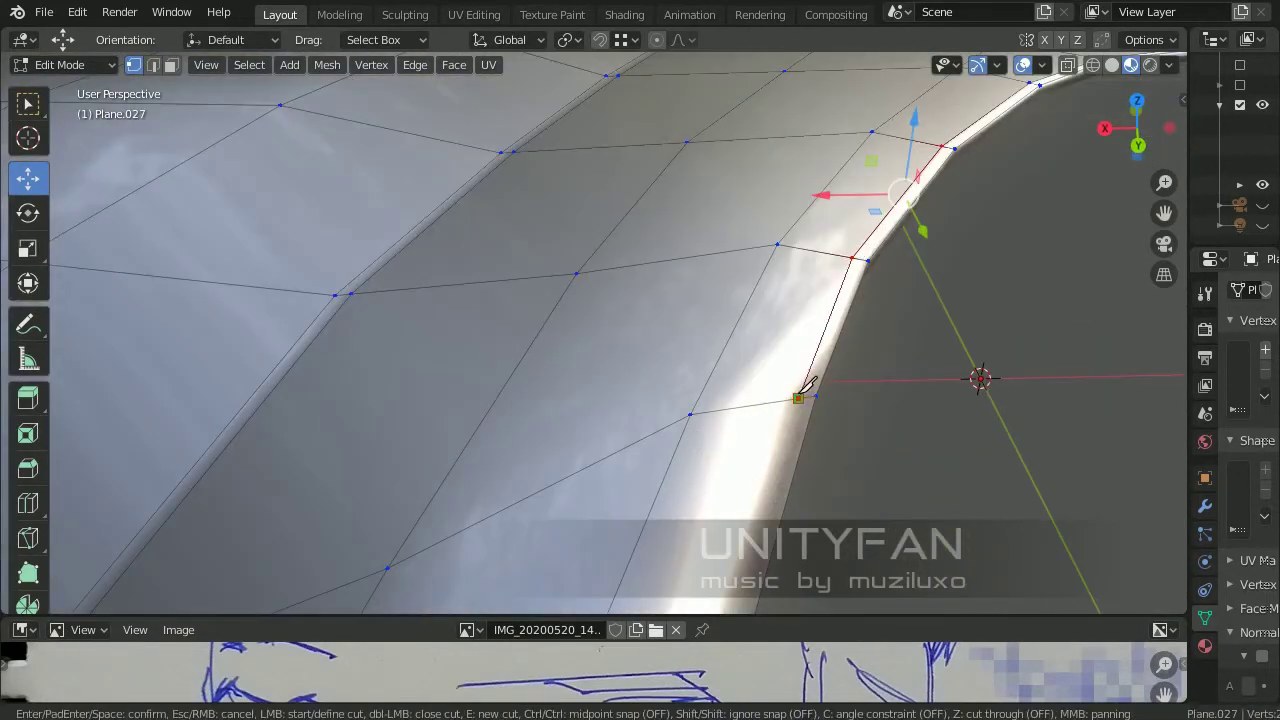
{"action": "key", "text": "Return"}
Commit another knife cut at the bend below and preview the panel in Object Mode
{"action": "middle_click_drag", "start_coordinate": [808, 386], "coordinate": [857, 327], "text": "shift"}
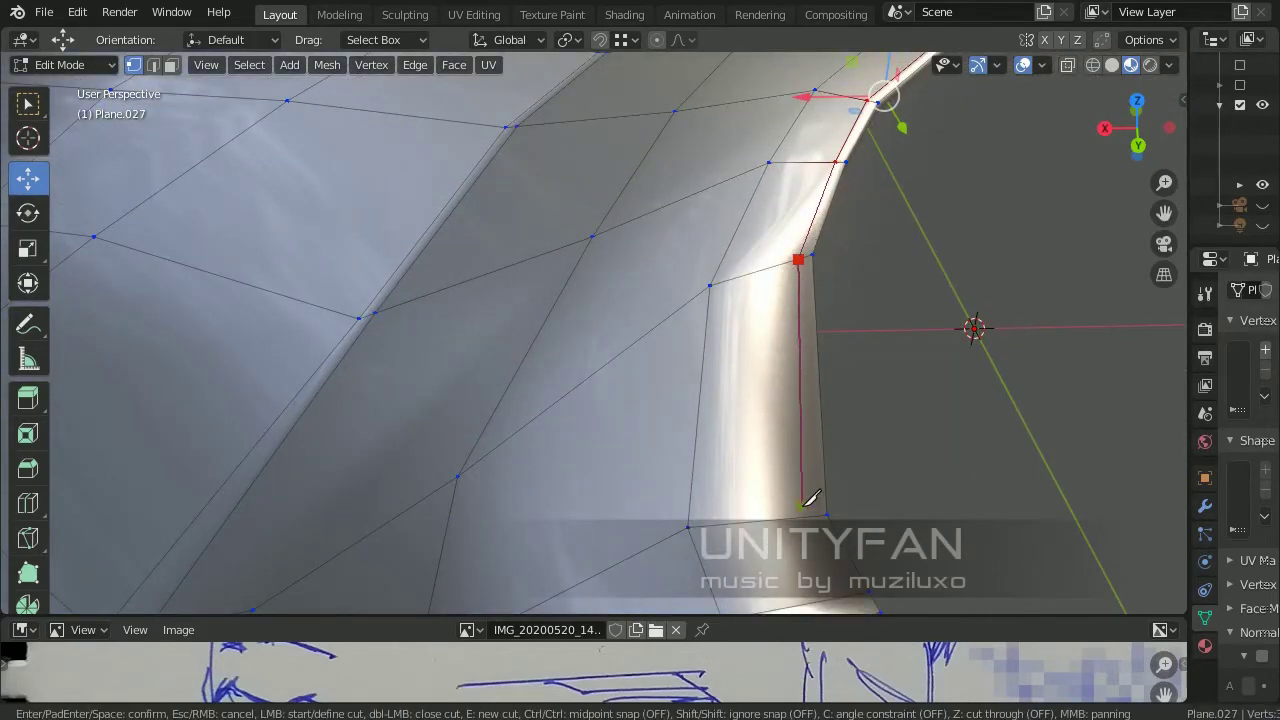
{"action": "middle_click_drag", "start_coordinate": [811, 514], "coordinate": [825, 489], "text": "shift"}
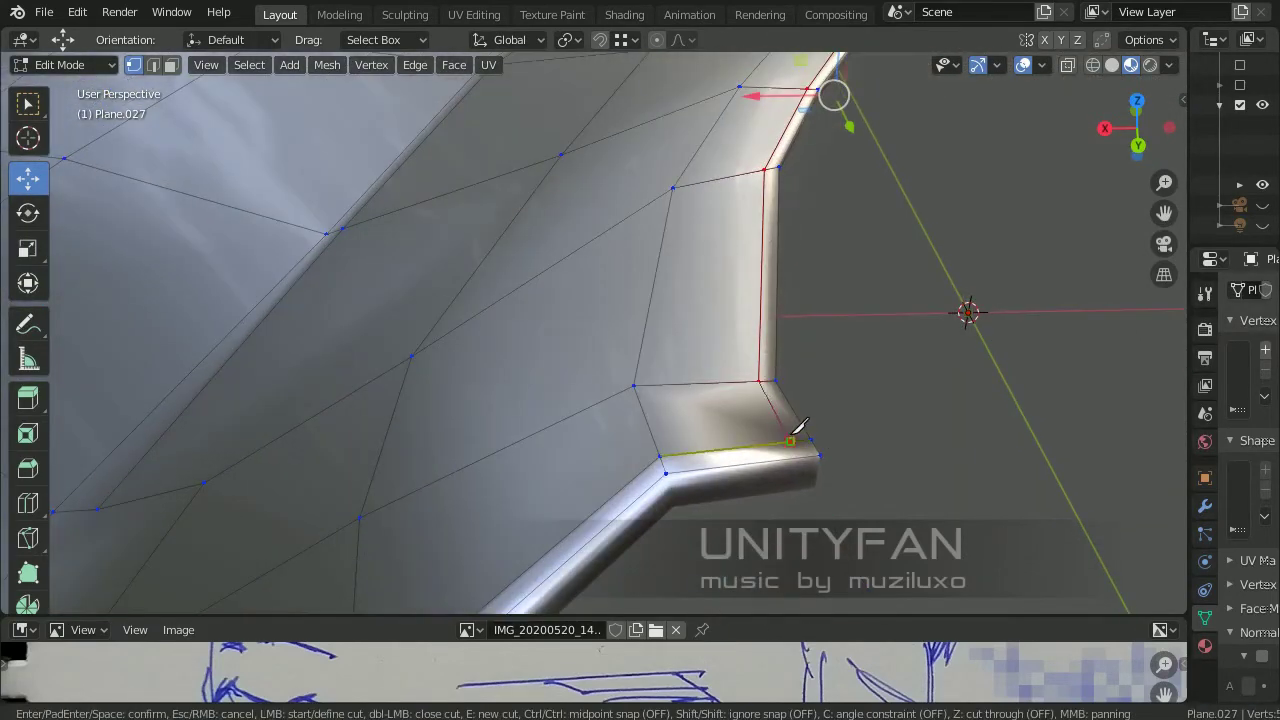
{"action": "key", "text": "Return"}
{"action": "mouse_move", "coordinate": [800, 428]}
{"action": "middle_mouse_down"}
{"action": "mouse_move", "coordinate": [811, 449]}
{"action": "mouse_move", "coordinate": [569, 289]}
{"action": "mouse_move", "coordinate": [392, 370]}
{"action": "mouse_move", "coordinate": [757, 386]}
{"action": "mouse_move", "coordinate": [713, 220]}
{"action": "middle_mouse_up"}
{"action": "key", "text": "Tab"}
{"action": "key", "text": "Tab"}
{"action": "scroll", "coordinate": [392, 370], "scroll_direction": "up", "scroll_amount": 3}
Add three more knife cuts across the curved side, confirming each one
{"action": "key", "text": "k"}
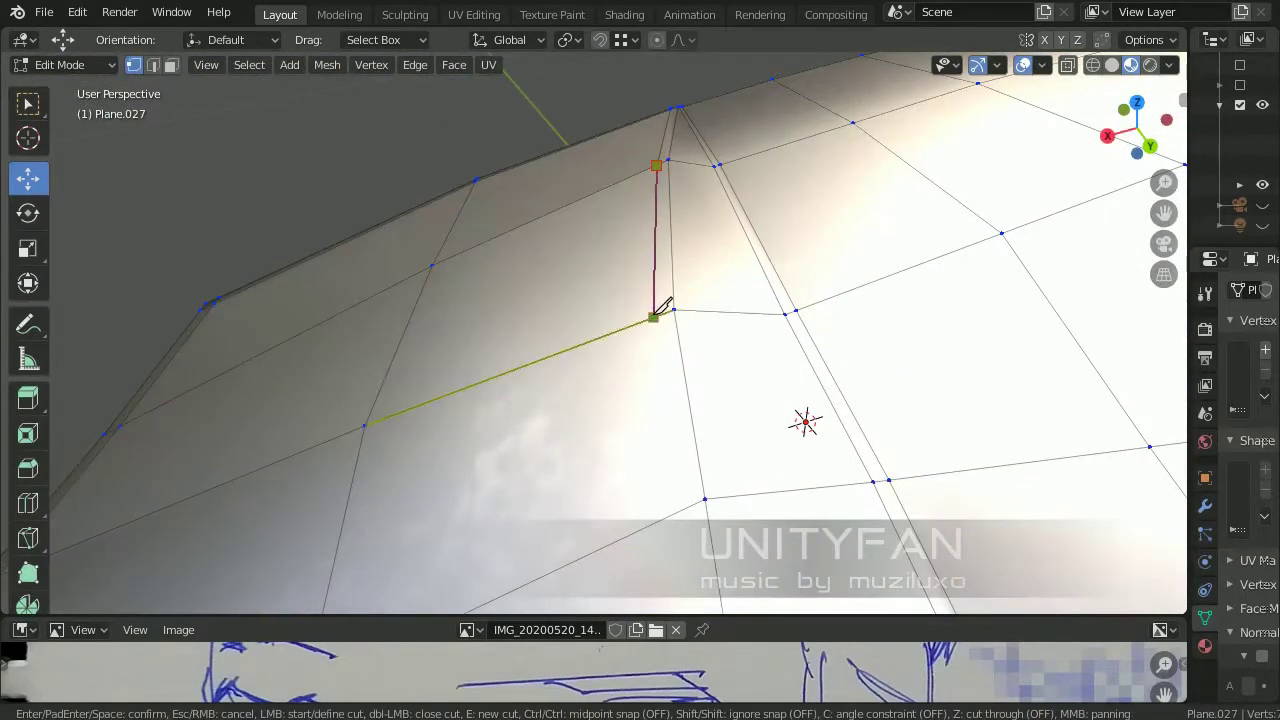
{"action": "key", "text": "Return"}
{"action": "scroll", "coordinate": [670, 336], "scroll_direction": "down", "scroll_amount": 2}
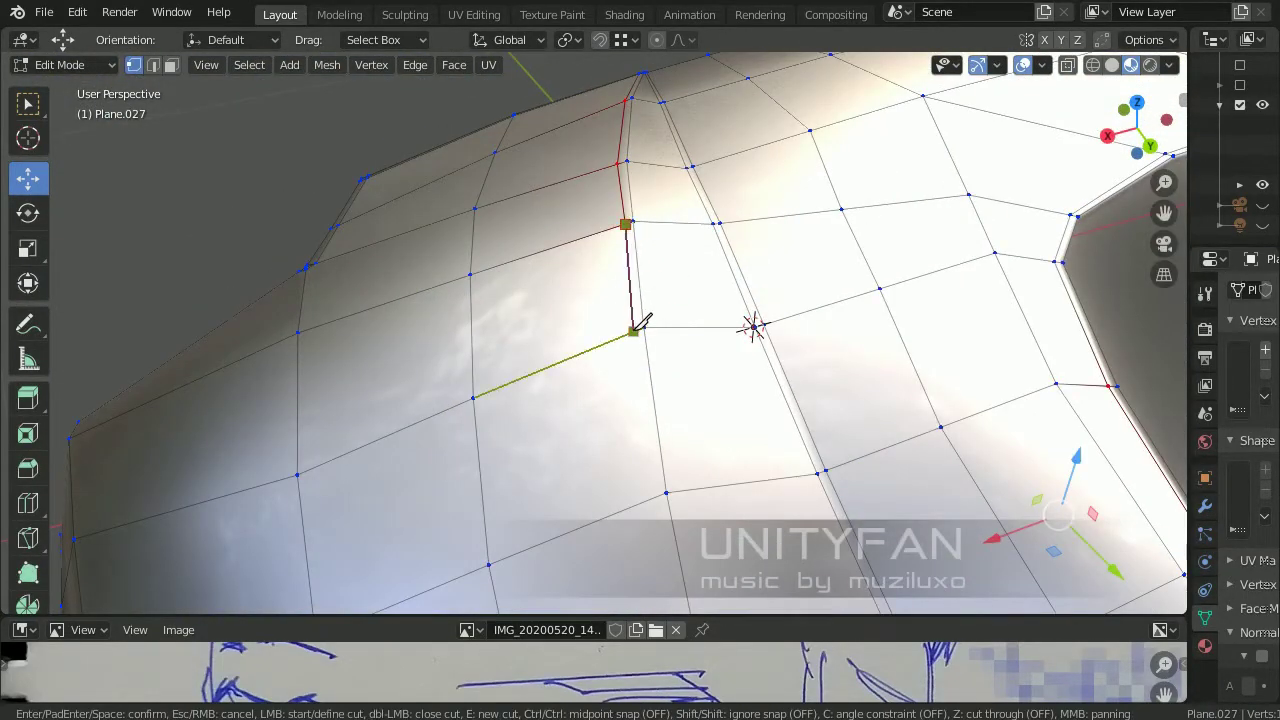
{"action": "scroll", "coordinate": [668, 474], "scroll_direction": "down", "scroll_amount": 4}
{"action": "middle_click_drag", "start_coordinate": [643, 363], "coordinate": [560, 351]}
{"action": "scroll", "coordinate": [560, 351], "scroll_direction": "up", "scroll_amount": 4}
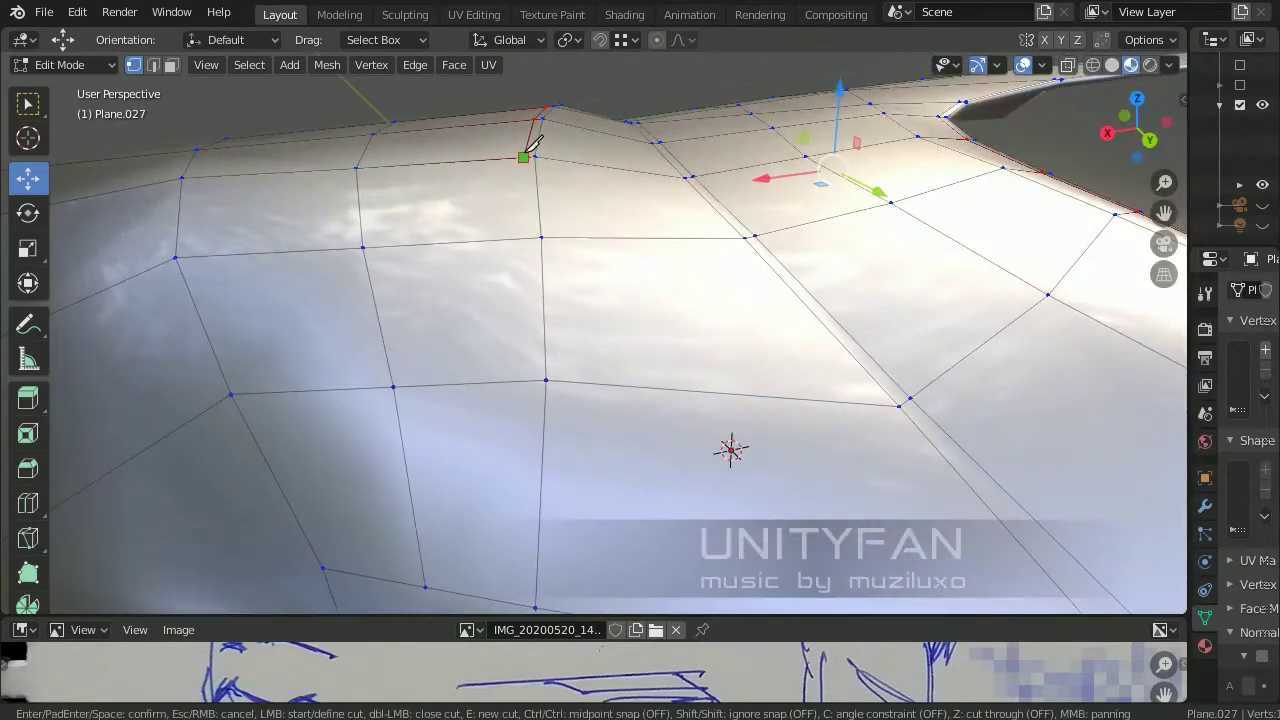
{"action": "key", "text": "Return"}
{"action": "scroll", "coordinate": [563, 414], "scroll_direction": "down", "scroll_amount": 3}
{"action": "scroll", "coordinate": [657, 403], "scroll_direction": "up", "scroll_amount": 3}
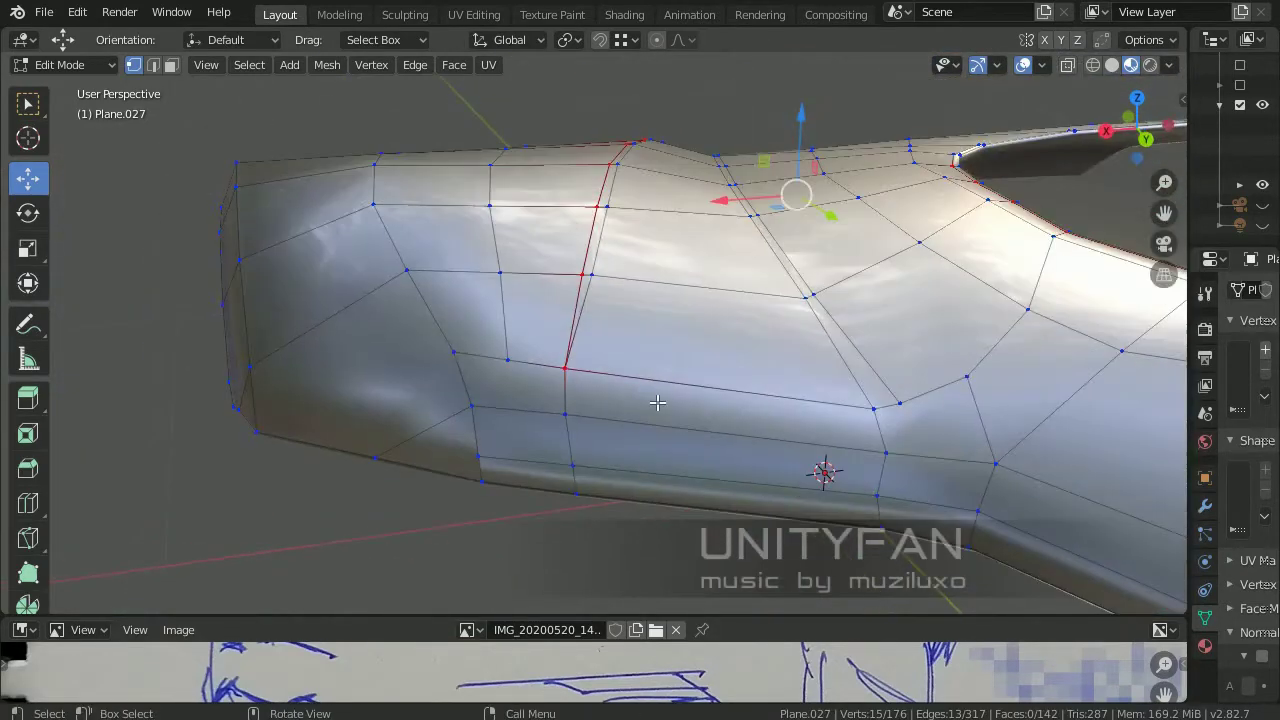
{"action": "key", "text": "Return"}
{"action": "scroll", "coordinate": [608, 431], "scroll_direction": "down", "scroll_amount": 3}
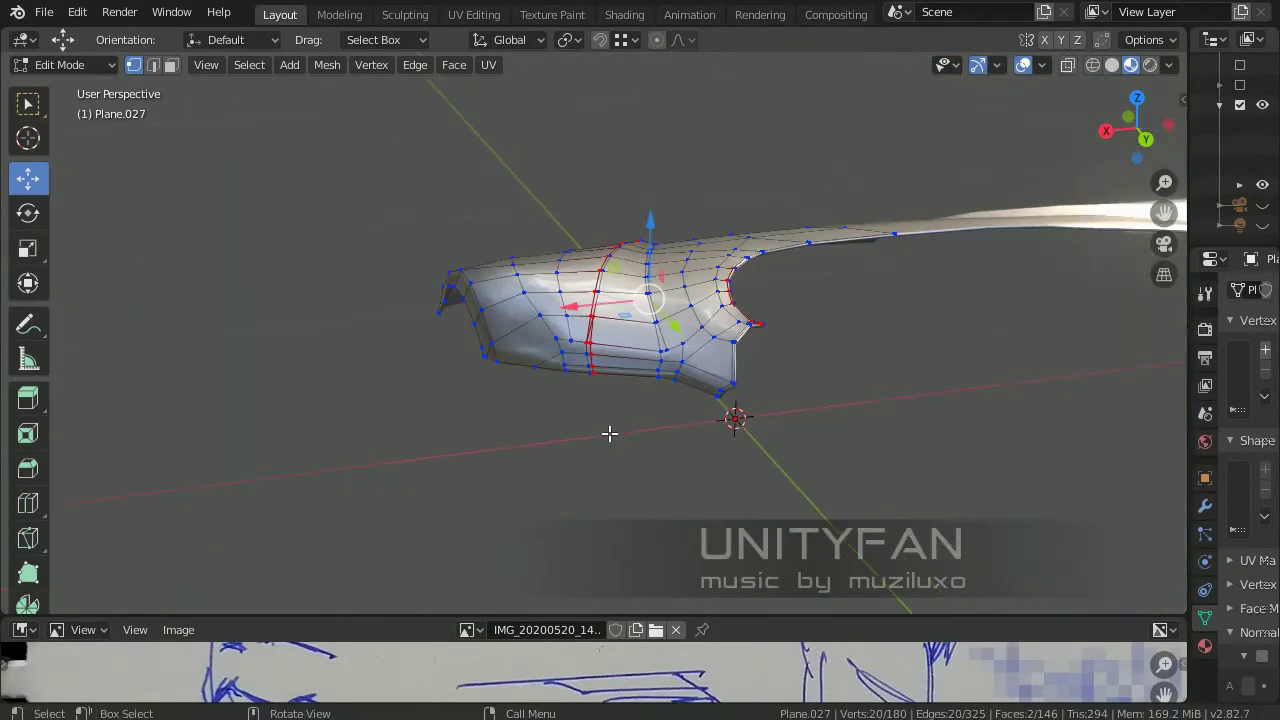
{"action": "scroll", "coordinate": [614, 443], "scroll_direction": "up", "scroll_amount": 4}
Check the smoothed panel, then return to Edit Mode and knife across the fin's top
{"action": "key", "text": "Tab"}
{"action": "scroll", "coordinate": [630, 320], "scroll_direction": "down", "scroll_amount": 4}
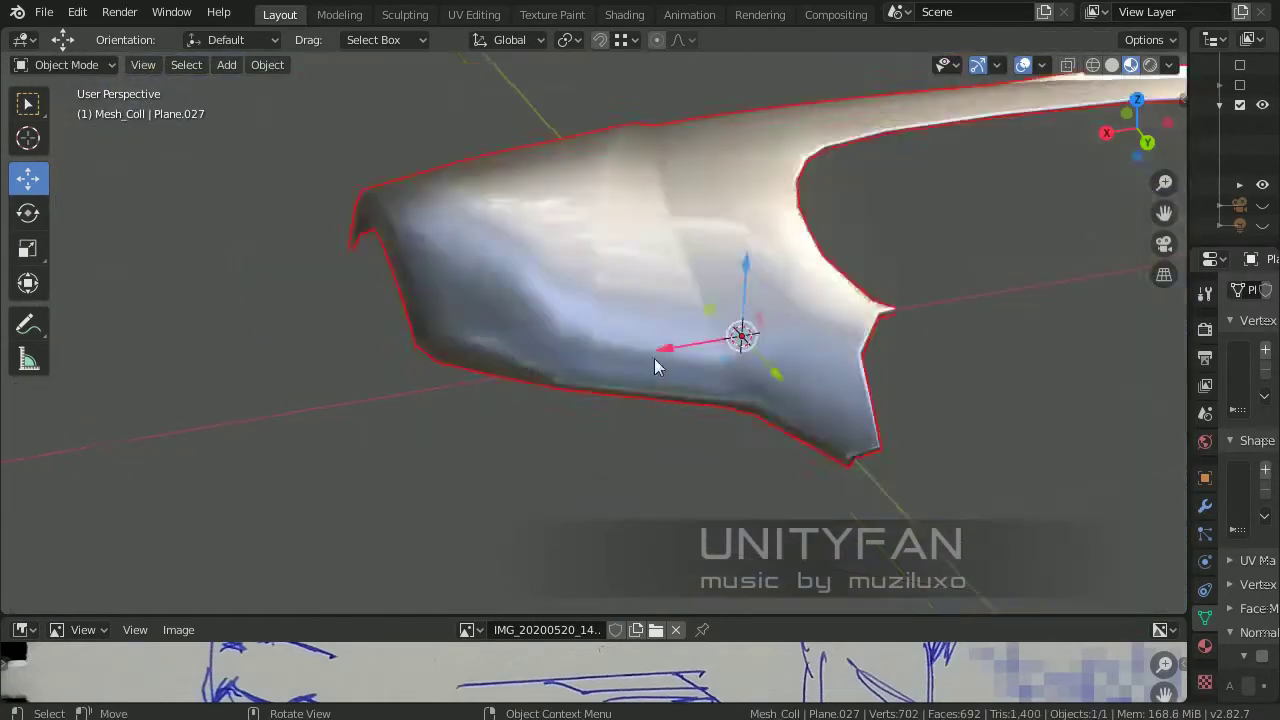
{"action": "mouse_move", "coordinate": [654, 358]}
{"action": "middle_mouse_down"}
{"action": "mouse_move", "coordinate": [740, 369]}
{"action": "mouse_move", "coordinate": [660, 360]}
{"action": "mouse_move", "coordinate": [706, 338]}
{"action": "mouse_move", "coordinate": [705, 354]}
{"action": "middle_mouse_up"}
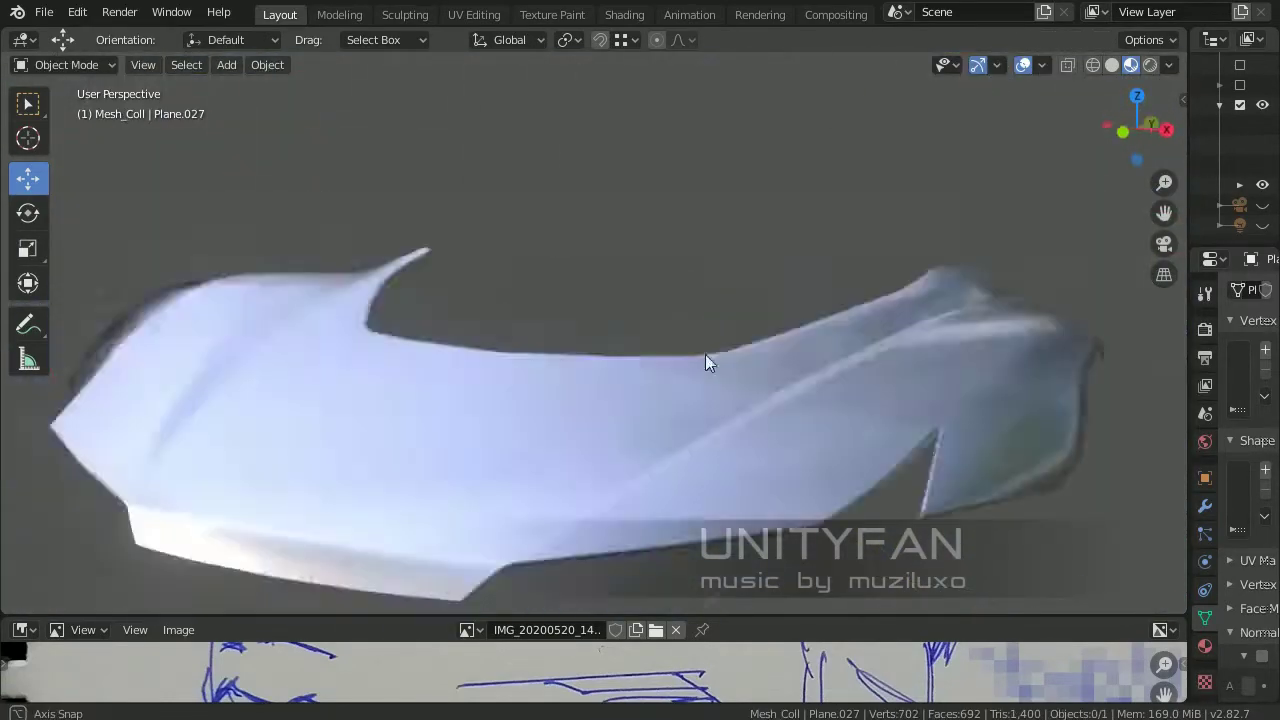
{"action": "scroll", "coordinate": [728, 309], "scroll_direction": "up", "scroll_amount": 3}
{"action": "key", "text": "Tab"}
{"action": "middle_click_drag", "start_coordinate": [728, 309], "coordinate": [843, 283]}
{"action": "scroll", "coordinate": [665, 357], "scroll_direction": "up", "scroll_amount": 2}
{"action": "scroll", "coordinate": [665, 357], "scroll_direction": "up", "scroll_amount": 3}
{"action": "key", "text": "k"}
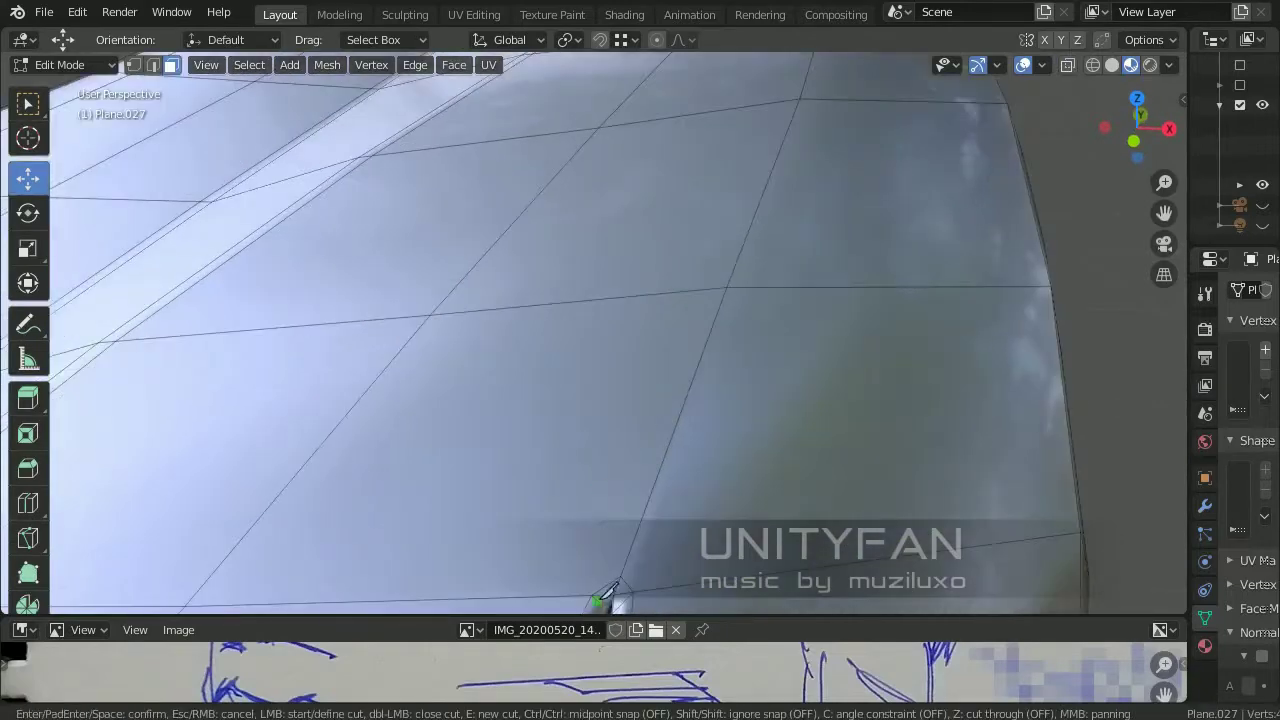
{"action": "scroll", "coordinate": [760, 215], "scroll_direction": "up", "scroll_amount": 2}
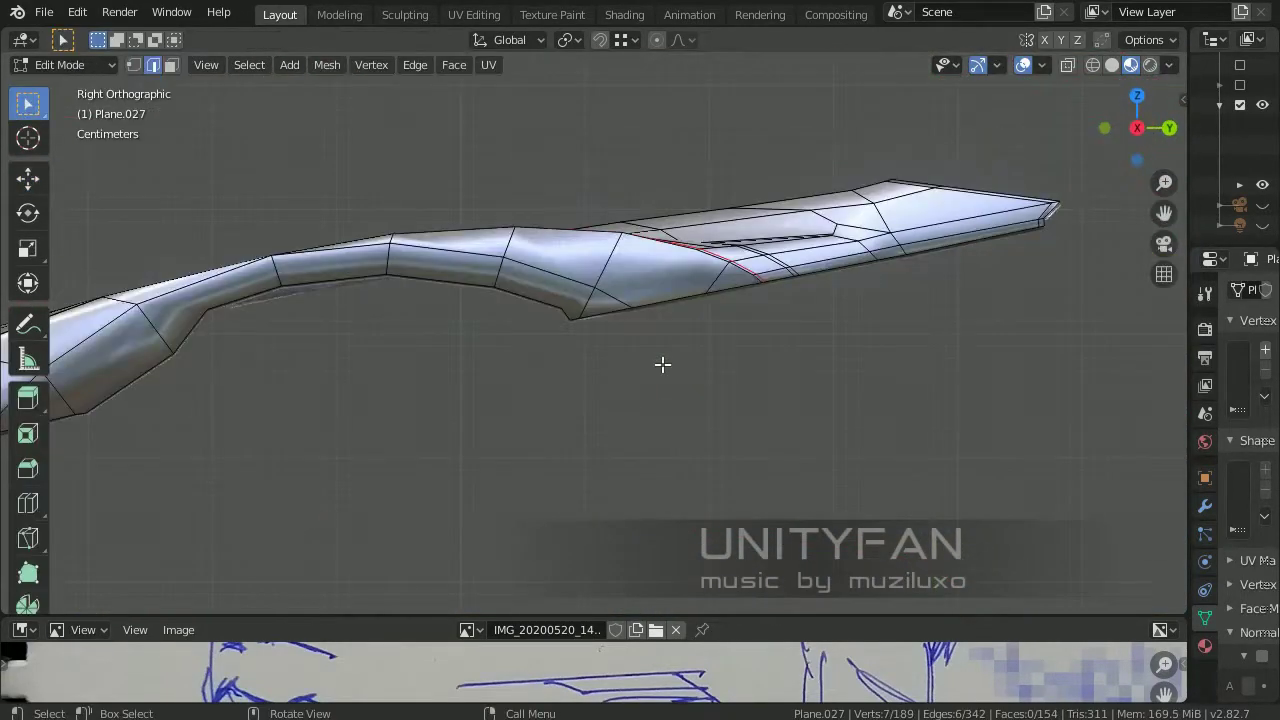
Knife a cut along the fin's lower edge near its tip and inspect it in perspective
{"action": "scroll", "coordinate": [531, 400], "scroll_direction": "up", "scroll_amount": 2}
{"action": "key", "text": "k"}
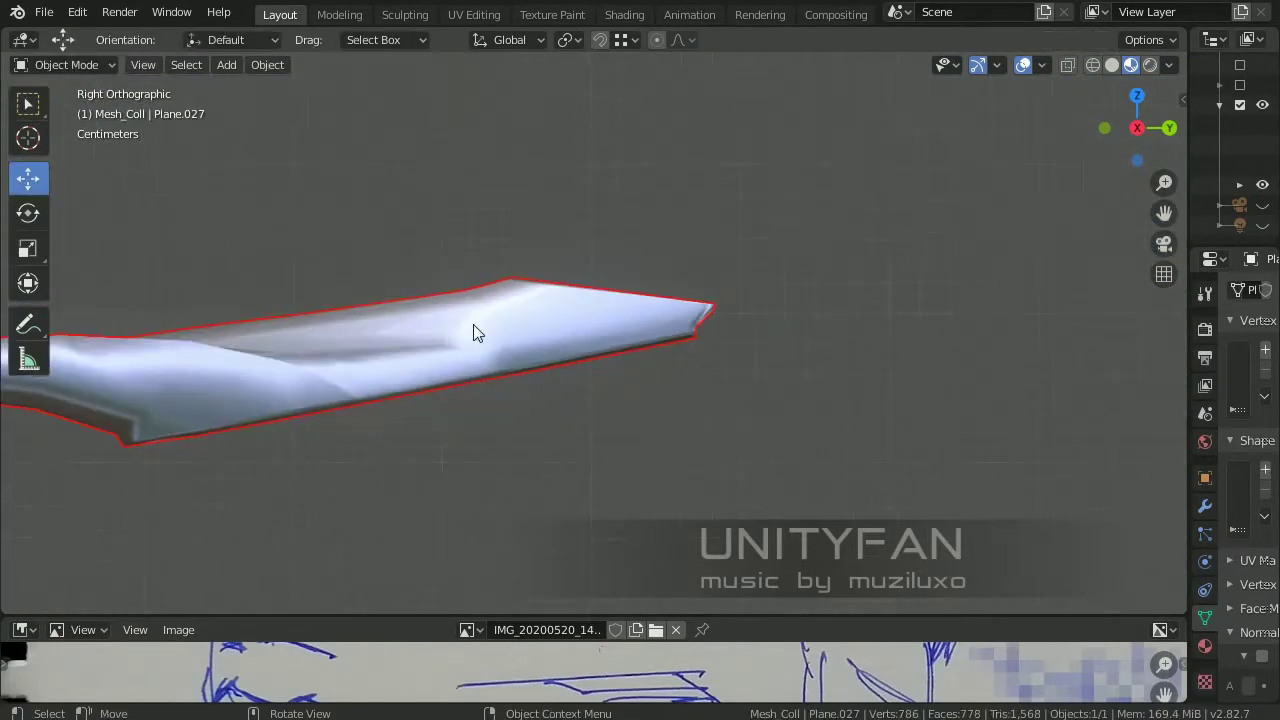
{"action": "mouse_move", "coordinate": [473, 324]}
{"action": "middle_mouse_down"}
{"action": "mouse_move", "coordinate": [697, 463]}
{"action": "mouse_move", "coordinate": [644, 414]}
{"action": "mouse_move", "coordinate": [821, 317]}
{"action": "middle_mouse_up"}
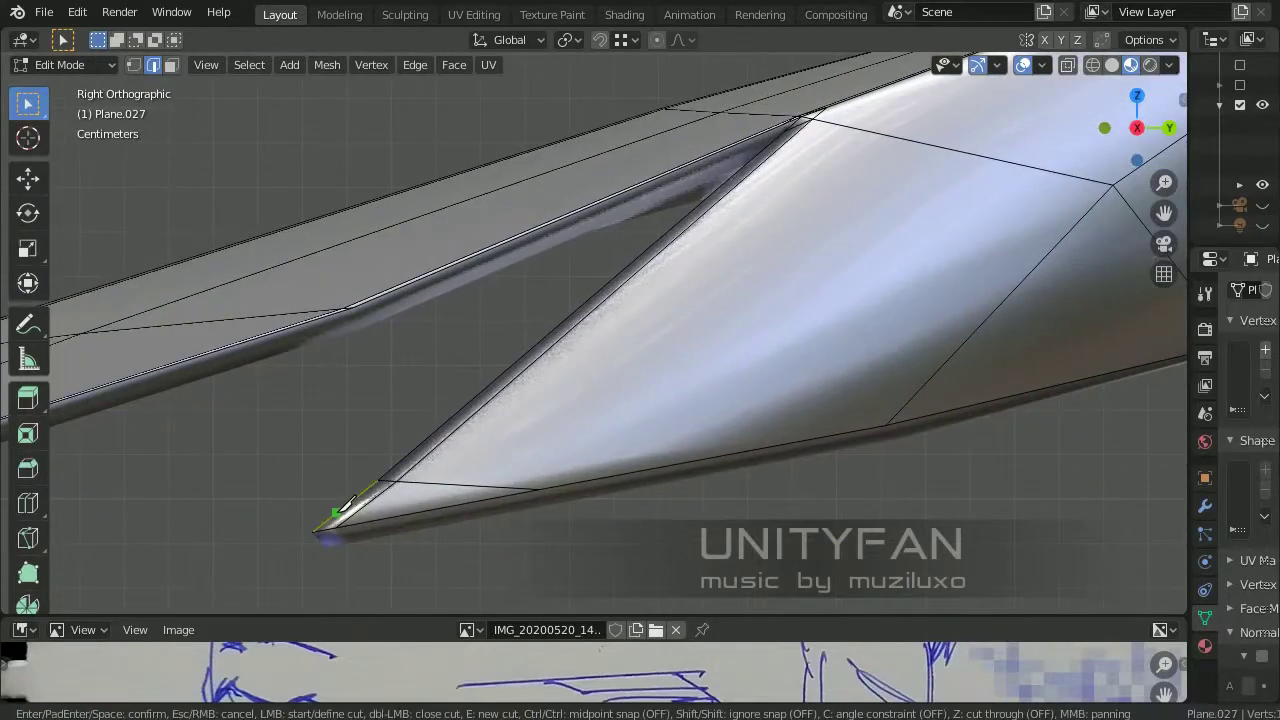
{"action": "scroll", "coordinate": [621, 449], "scroll_direction": "up", "scroll_amount": 6}
{"action": "key", "text": "Return"}
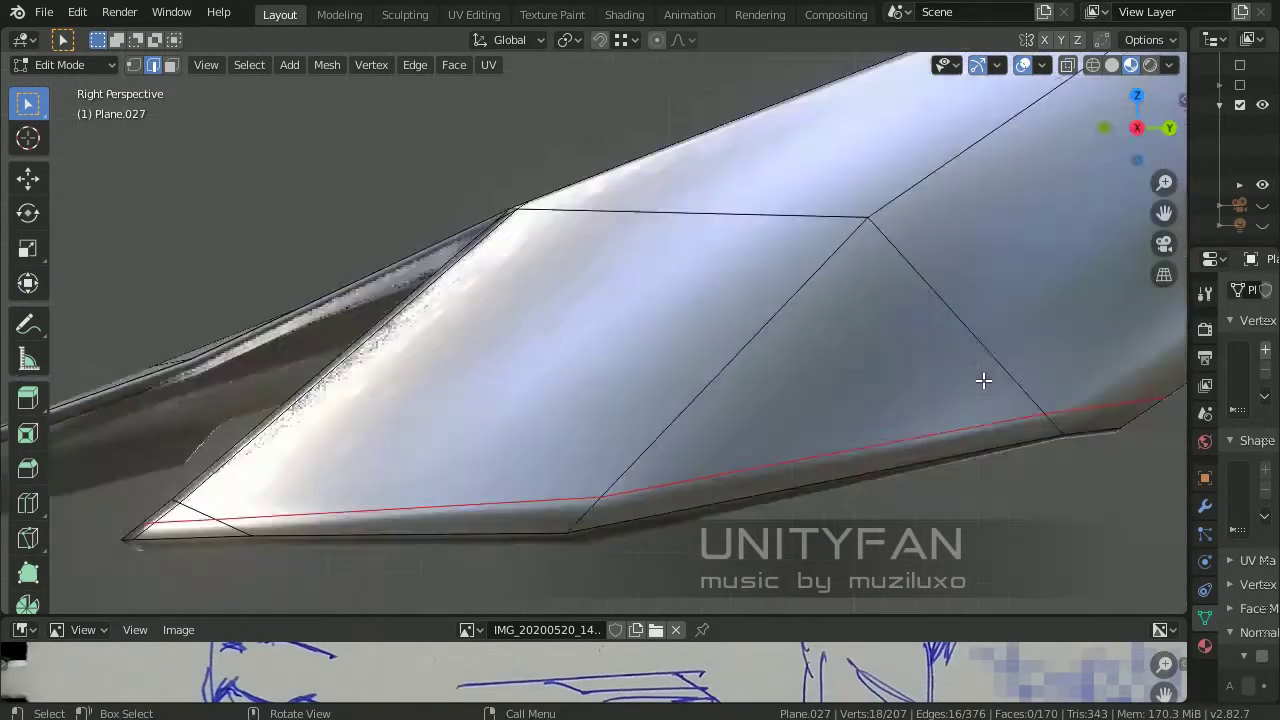
{"action": "mouse_move", "coordinate": [983, 377]}
{"action": "middle_mouse_down"}
{"action": "mouse_move", "coordinate": [703, 466]}
{"action": "mouse_move", "coordinate": [611, 514]}
{"action": "mouse_move", "coordinate": [752, 499]}
{"action": "mouse_move", "coordinate": [714, 357]}
{"action": "middle_mouse_up"}
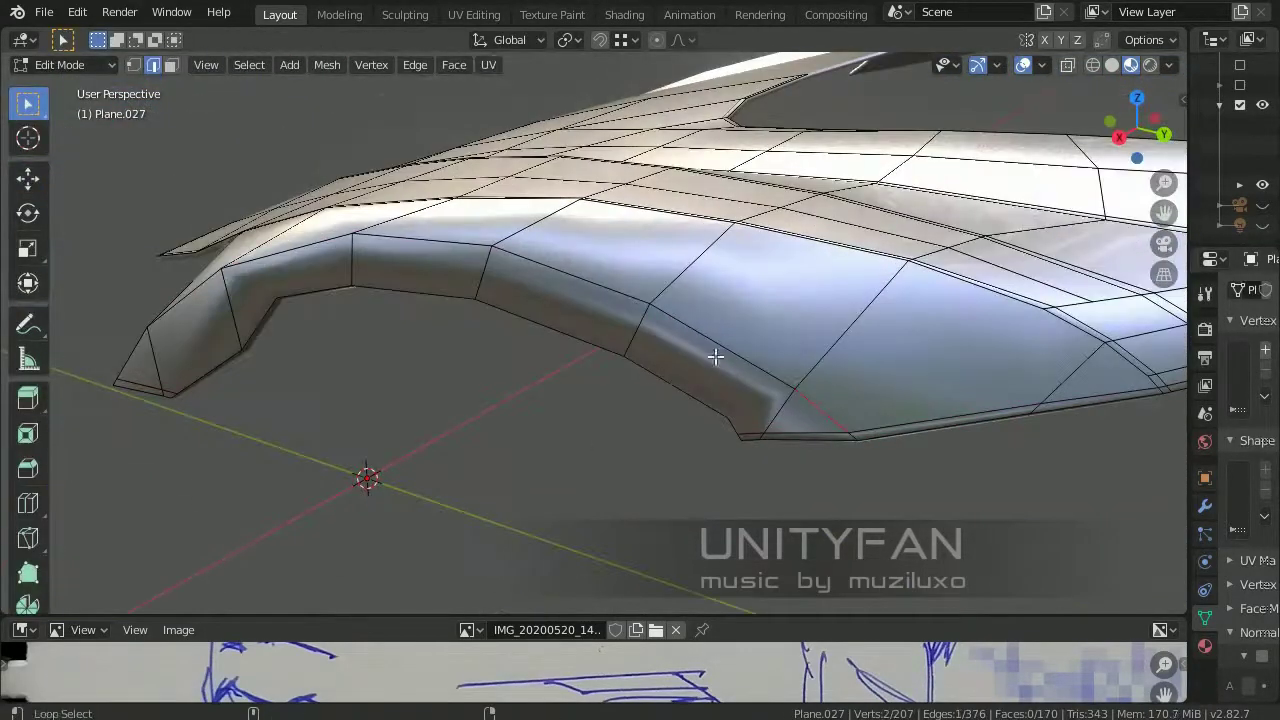
{"action": "scroll", "coordinate": [843, 357], "scroll_direction": "up", "scroll_amount": 3}
Bevel the fin edge loop into 2 segments with an adjusted custom profile curve
{"action": "key", "text": "ctrl+b"}
{"action": "left_click", "coordinate": [995, 412]}
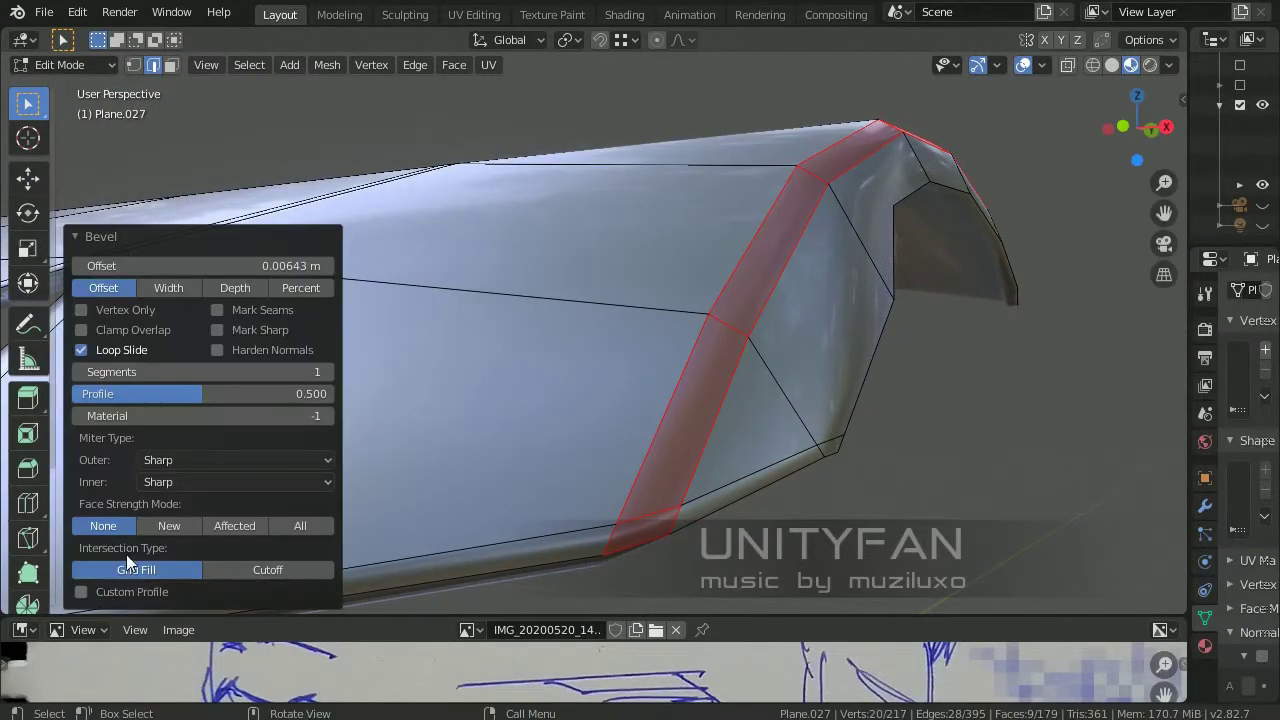
{"action": "left_click", "coordinate": [120, 582]}
{"action": "scroll", "coordinate": [183, 567], "scroll_direction": "down", "scroll_amount": 2}
{"action": "scroll", "coordinate": [237, 371], "scroll_direction": "down", "scroll_amount": 3}
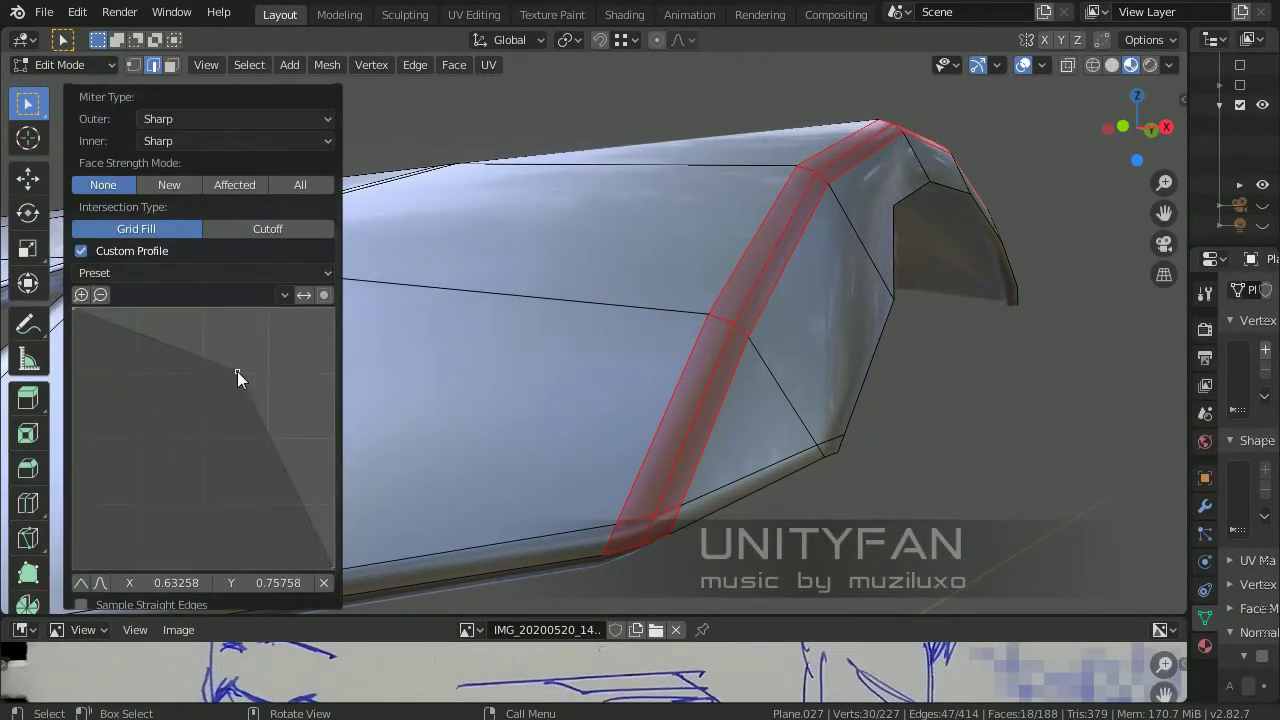
{"action": "left_click_drag", "start_coordinate": [237, 371], "coordinate": [334, 305]}
{"action": "mouse_move", "coordinate": [650, 380]}
{"action": "middle_mouse_down"}
{"action": "mouse_move", "coordinate": [783, 421]}
{"action": "mouse_move", "coordinate": [680, 423]}
{"action": "middle_mouse_up"}
{"action": "scroll", "coordinate": [192, 328], "scroll_direction": "up", "scroll_amount": 5}
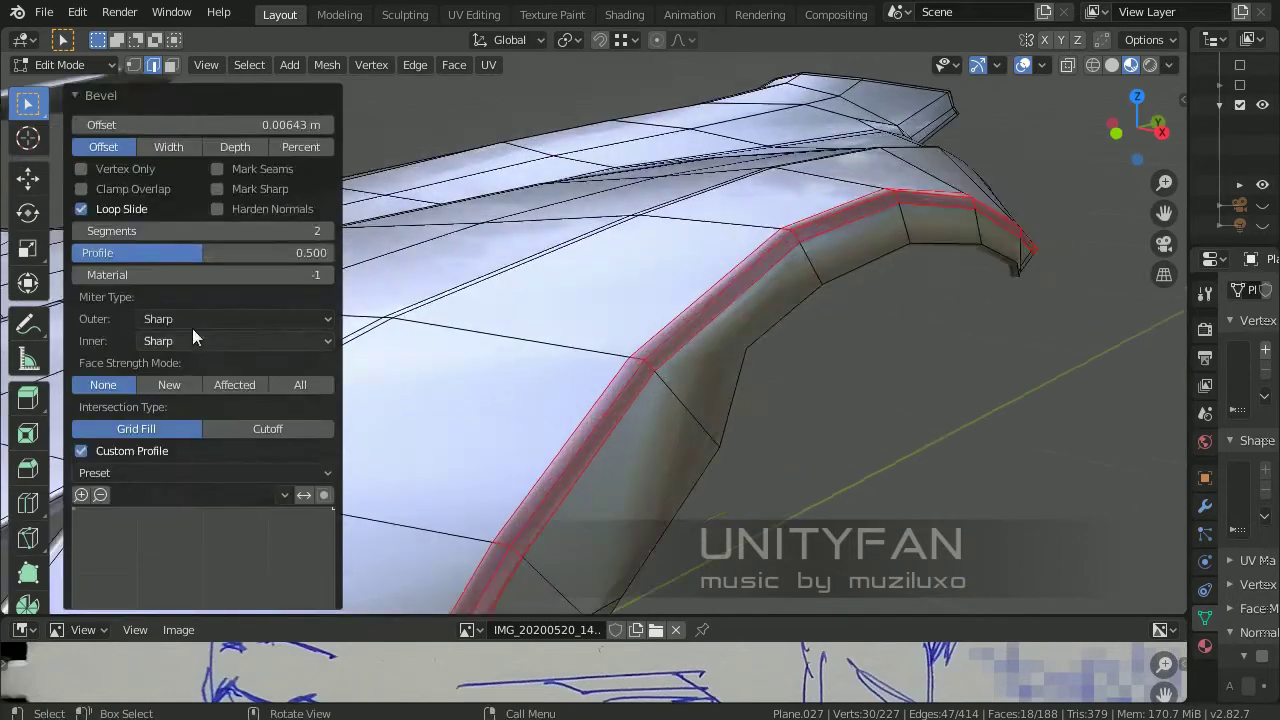
Preview the bevel in Object Mode, then return to Edit Mode in vertex select with nothing selected
{"action": "mouse_move", "coordinate": [760, 330]}
{"action": "middle_mouse_down"}
{"action": "mouse_move", "coordinate": [889, 257]}
{"action": "mouse_move", "coordinate": [623, 366]}
{"action": "middle_mouse_up"}
{"action": "key", "text": "Tab"}
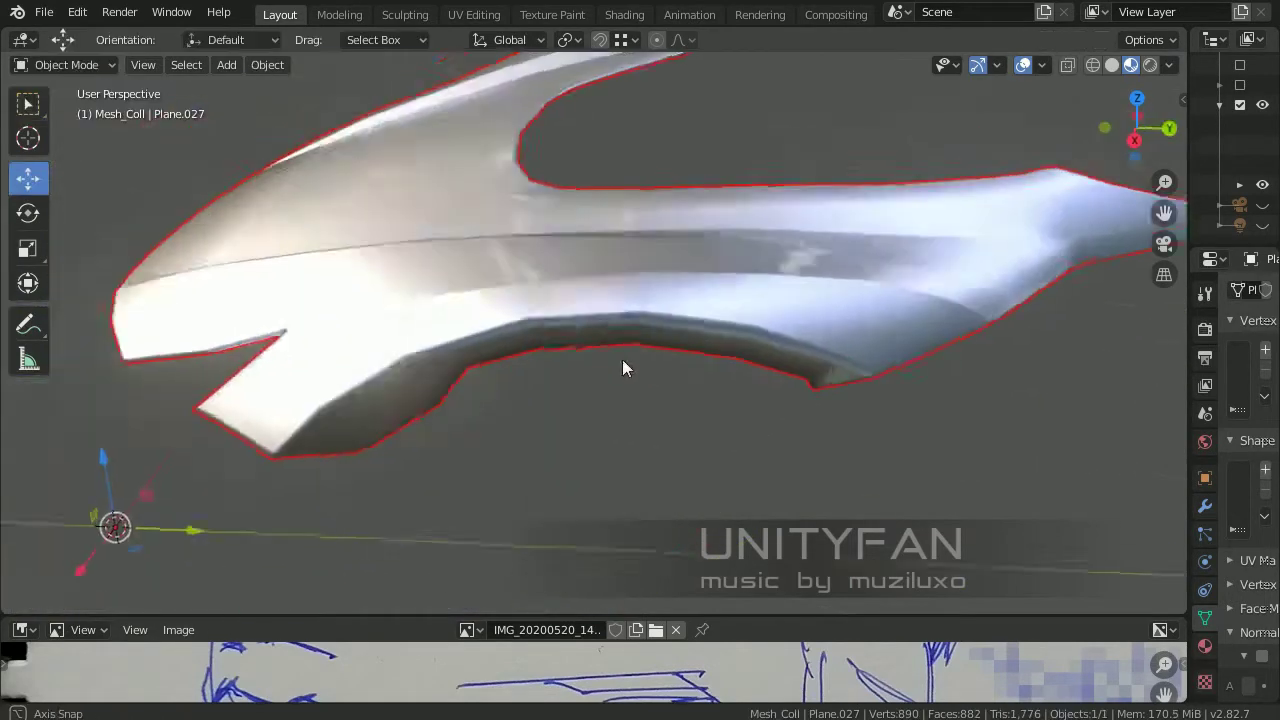
{"action": "key", "text": "Tab"}
{"action": "key", "text": "alt+a"}
{"action": "scroll", "coordinate": [553, 402], "scroll_direction": "up", "scroll_amount": 3}
{"action": "key", "text": "1"}
{"action": "middle_click_drag", "start_coordinate": [553, 402], "coordinate": [514, 261]}
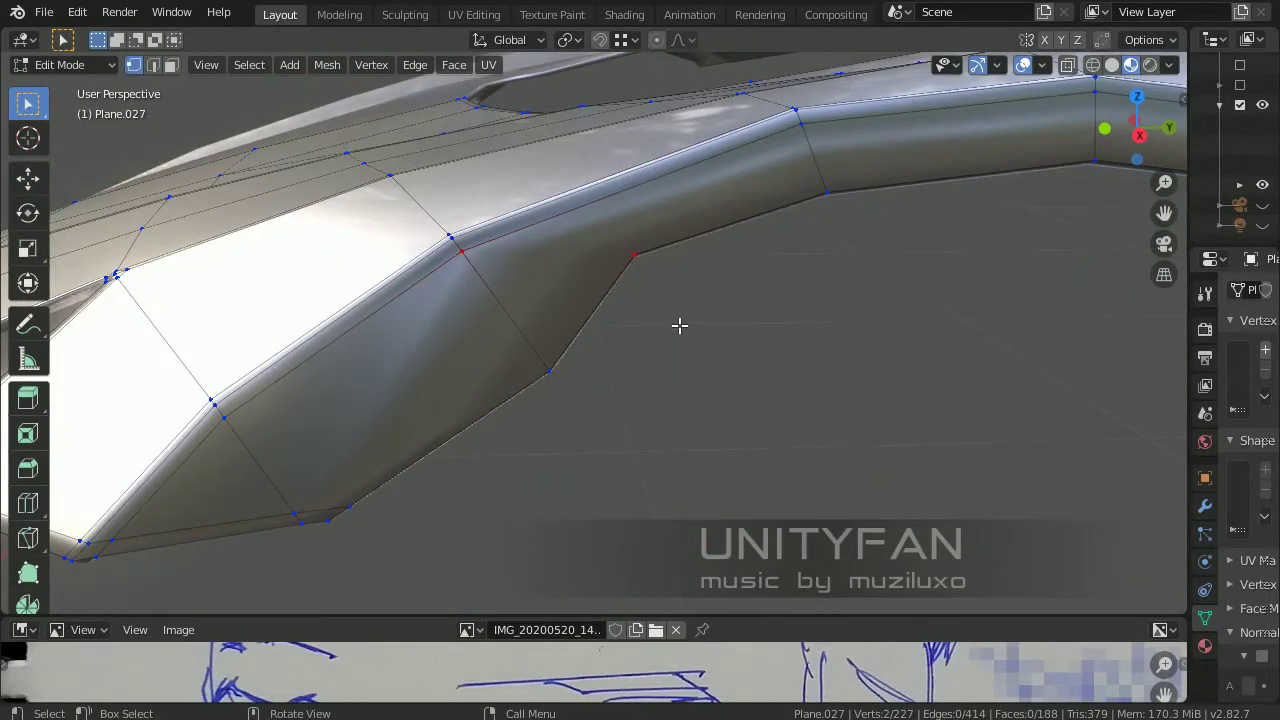
Make two knife cuts along the fin's curved underside
{"action": "left_click", "coordinate": [820, 170]}
{"action": "key", "text": "Return"}
{"action": "mouse_move", "coordinate": [820, 170]}
{"action": "middle_mouse_down"}
{"action": "mouse_move", "coordinate": [703, 194]}
{"action": "mouse_move", "coordinate": [737, 240]}
{"action": "mouse_move", "coordinate": [674, 300]}
{"action": "mouse_move", "coordinate": [697, 336]}
{"action": "mouse_move", "coordinate": [553, 331]}
{"action": "middle_mouse_up"}
{"action": "key", "text": "k"}
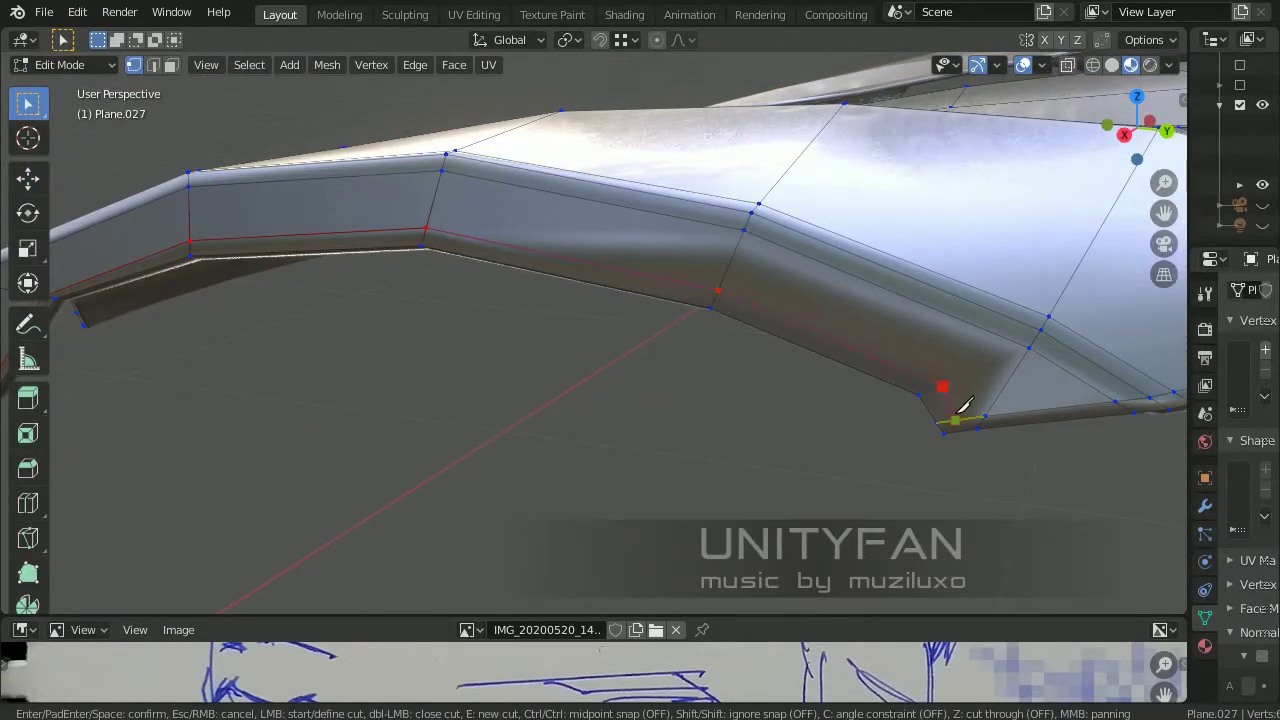
{"action": "key", "text": "Return"}
{"action": "mouse_move", "coordinate": [958, 410]}
{"action": "middle_mouse_down"}
{"action": "mouse_move", "coordinate": [843, 363]}
{"action": "mouse_move", "coordinate": [837, 505]}
{"action": "middle_mouse_up"}
Preview the smooth shape, add one more underside knife cut, and leave Edit Mode
{"action": "key", "text": "Tab"}
{"action": "key", "text": "Tab"}
{"action": "mouse_move", "coordinate": [561, 349]}
{"action": "middle_mouse_down"}
{"action": "mouse_move", "coordinate": [738, 453]}
{"action": "mouse_move", "coordinate": [814, 340]}
{"action": "mouse_move", "coordinate": [529, 360]}
{"action": "mouse_move", "coordinate": [686, 409]}
{"action": "mouse_move", "coordinate": [741, 336]}
{"action": "mouse_move", "coordinate": [823, 317]}
{"action": "mouse_move", "coordinate": [743, 266]}
{"action": "mouse_move", "coordinate": [700, 279]}
{"action": "mouse_move", "coordinate": [603, 402]}
{"action": "mouse_move", "coordinate": [781, 165]}
{"action": "mouse_move", "coordinate": [897, 354]}
{"action": "mouse_move", "coordinate": [820, 354]}
{"action": "mouse_move", "coordinate": [811, 380]}
{"action": "mouse_move", "coordinate": [763, 380]}
{"action": "mouse_move", "coordinate": [760, 429]}
{"action": "mouse_move", "coordinate": [770, 400]}
{"action": "mouse_move", "coordinate": [735, 313]}
{"action": "middle_mouse_up"}
{"action": "key", "text": "Tab"}
{"action": "key", "text": "Tab"}
{"action": "key", "text": "k"}
{"action": "key", "text": "Return"}
{"action": "key", "text": "Tab"}
Add a level-1 Subdivision Surface modifier to Plane.027 and enter Edit Mode at its front edge
{"action": "left_click", "coordinate": [735, 313]}
{"action": "left_click_drag", "start_coordinate": [1185, 434], "coordinate": [922, 434]}
{"action": "mouse_move", "coordinate": [700, 435]}
{"action": "middle_mouse_down"}
{"action": "mouse_move", "coordinate": [662, 439]}
{"action": "mouse_move", "coordinate": [717, 331]}
{"action": "mouse_move", "coordinate": [760, 340]}
{"action": "middle_mouse_up"}
{"action": "left_click", "coordinate": [937, 506]}
{"action": "left_click", "coordinate": [1038, 335]}
{"action": "key", "text": "ctrl+1"}
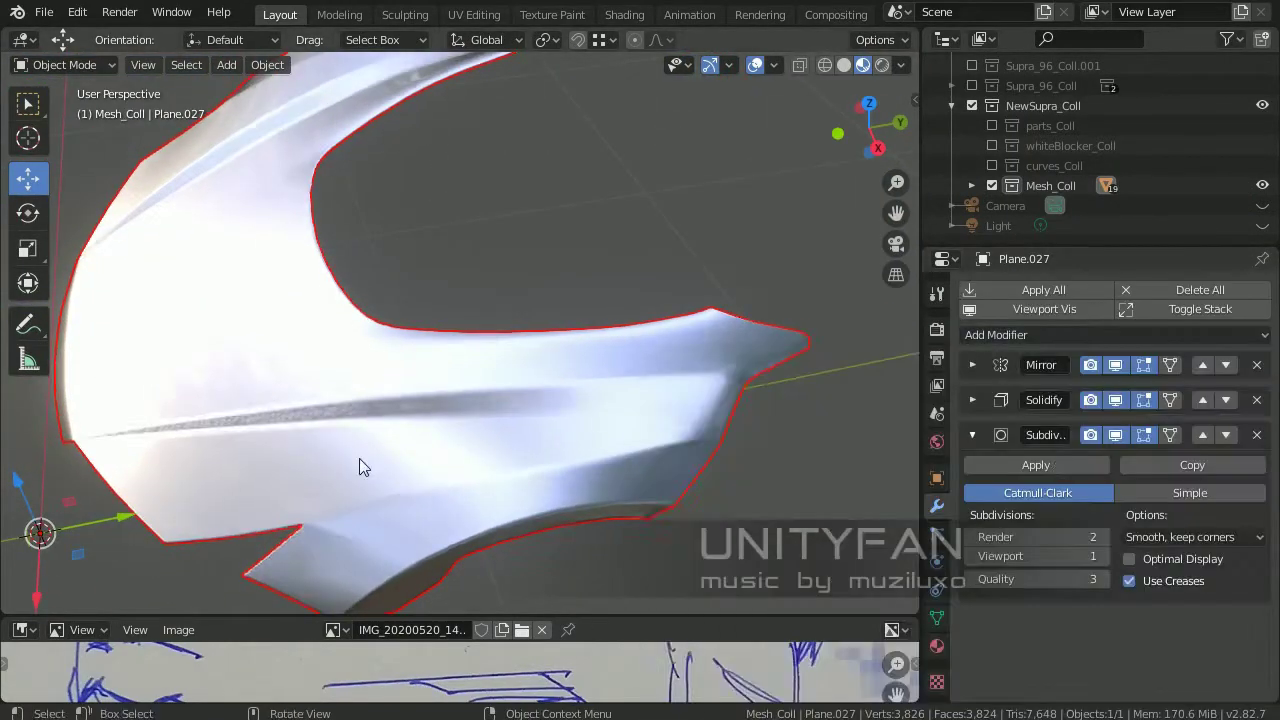
{"action": "mouse_move", "coordinate": [359, 458]}
{"action": "middle_mouse_down"}
{"action": "mouse_move", "coordinate": [646, 416]}
{"action": "mouse_move", "coordinate": [607, 463]}
{"action": "mouse_move", "coordinate": [333, 447]}
{"action": "middle_mouse_up"}
{"action": "key", "text": "Tab"}
{"action": "scroll", "coordinate": [607, 463], "scroll_direction": "up", "scroll_amount": 5}
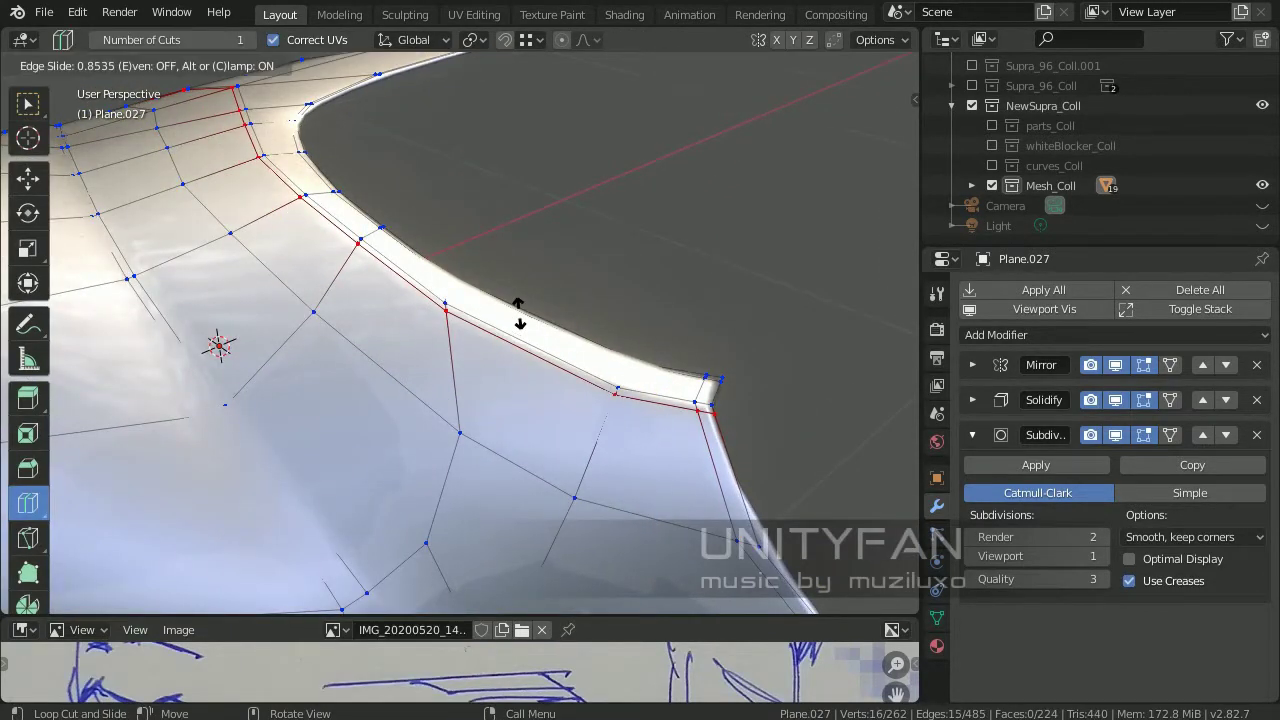
Dissolve the two stray edge loops on Plane.027 with X > Dissolve Edges
{"action": "left_click", "coordinate": [518, 312]}
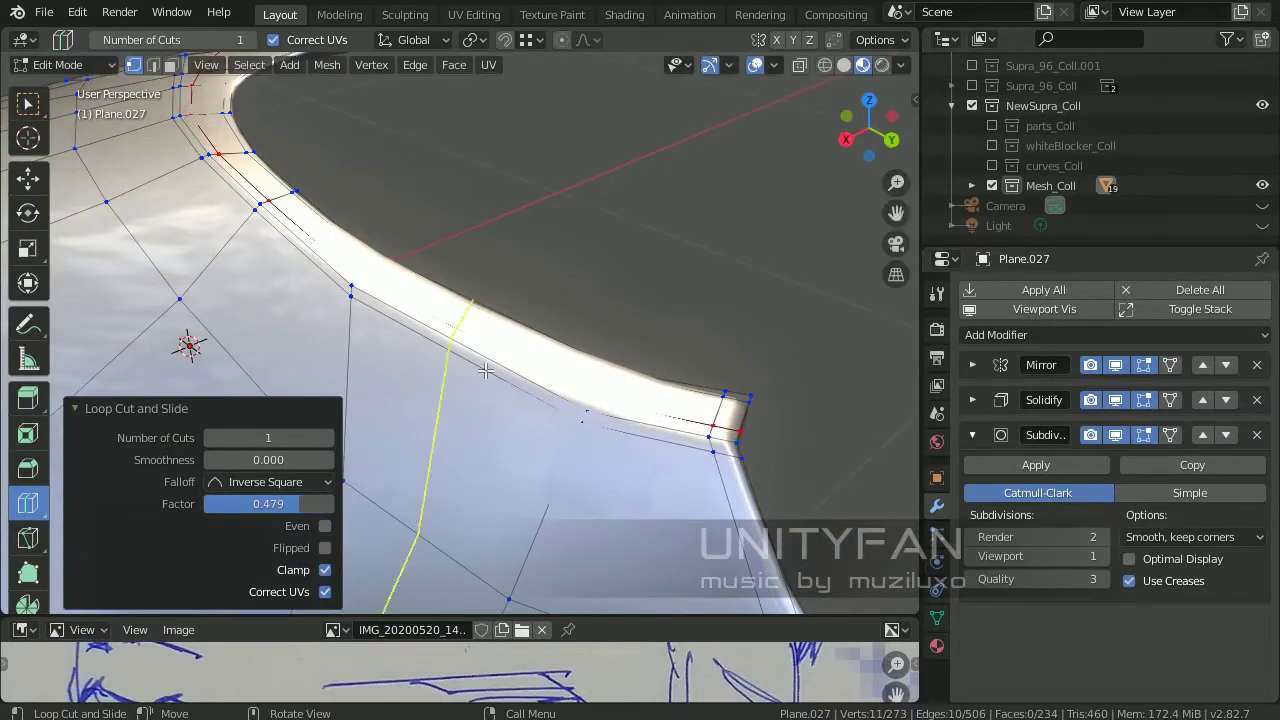
{"action": "middle_click_drag", "start_coordinate": [485, 371], "coordinate": [656, 279]}
{"action": "key", "text": "x"}
{"action": "left_click", "coordinate": [400, 391]}
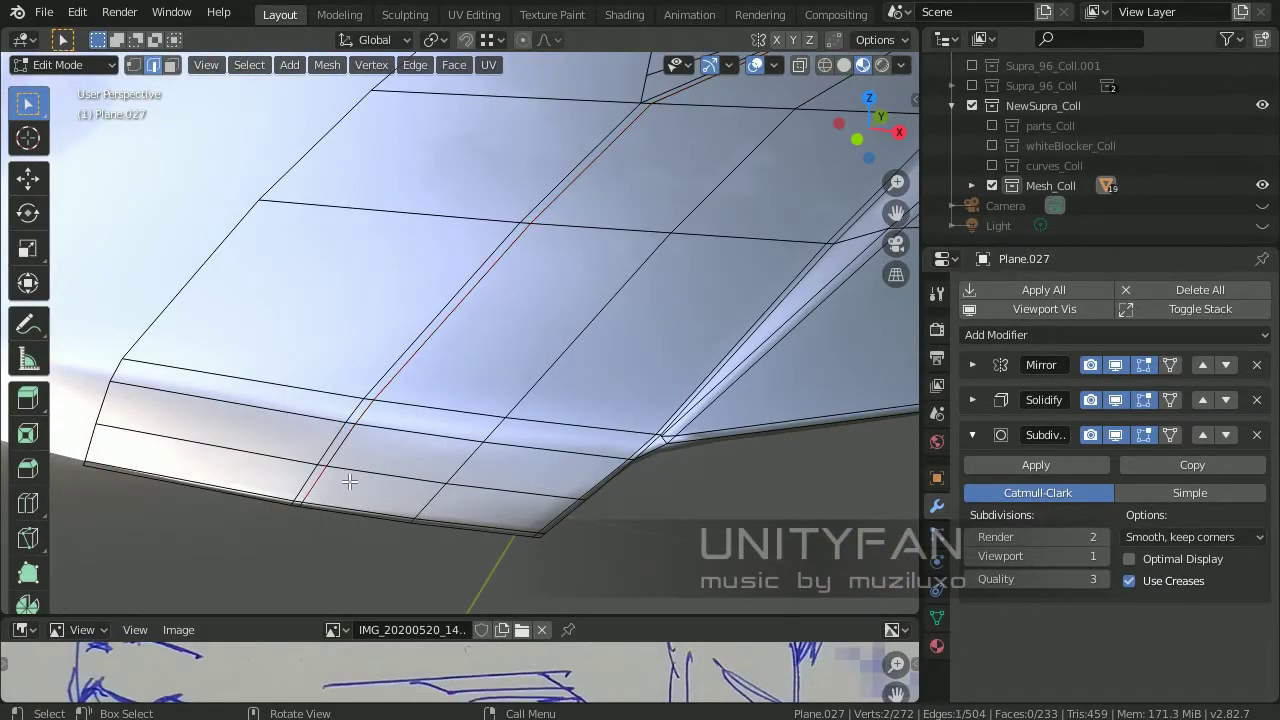
{"action": "middle_click_drag", "start_coordinate": [349, 482], "coordinate": [477, 434]}
{"action": "key", "text": "x"}
{"action": "left_click", "coordinate": [567, 284]}
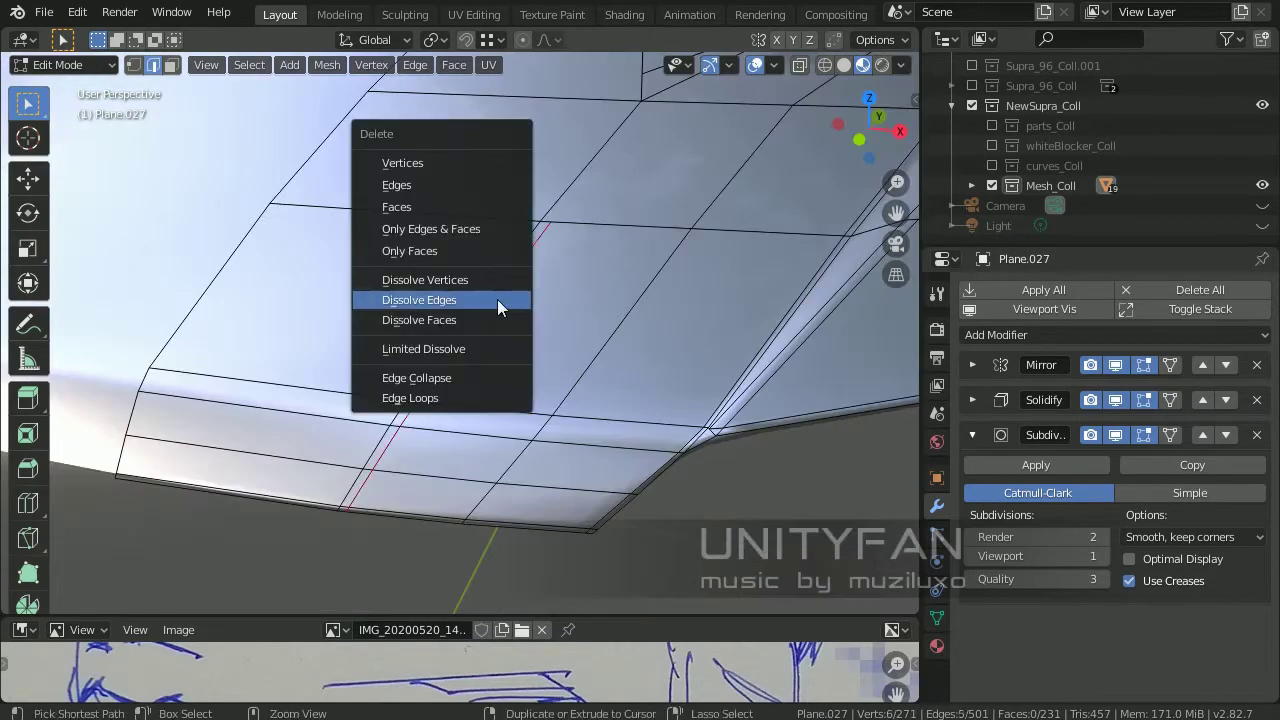
{"action": "left_click", "coordinate": [497, 299]}
Check the smooth result, then nudge an edge vertex slightly along X
{"action": "key", "text": "Tab"}
{"action": "mouse_move", "coordinate": [730, 502]}
{"action": "middle_mouse_down"}
{"action": "mouse_move", "coordinate": [624, 526]}
{"action": "mouse_move", "coordinate": [651, 390]}
{"action": "mouse_move", "coordinate": [762, 436]}
{"action": "mouse_move", "coordinate": [568, 496]}
{"action": "mouse_move", "coordinate": [440, 454]}
{"action": "middle_mouse_up"}
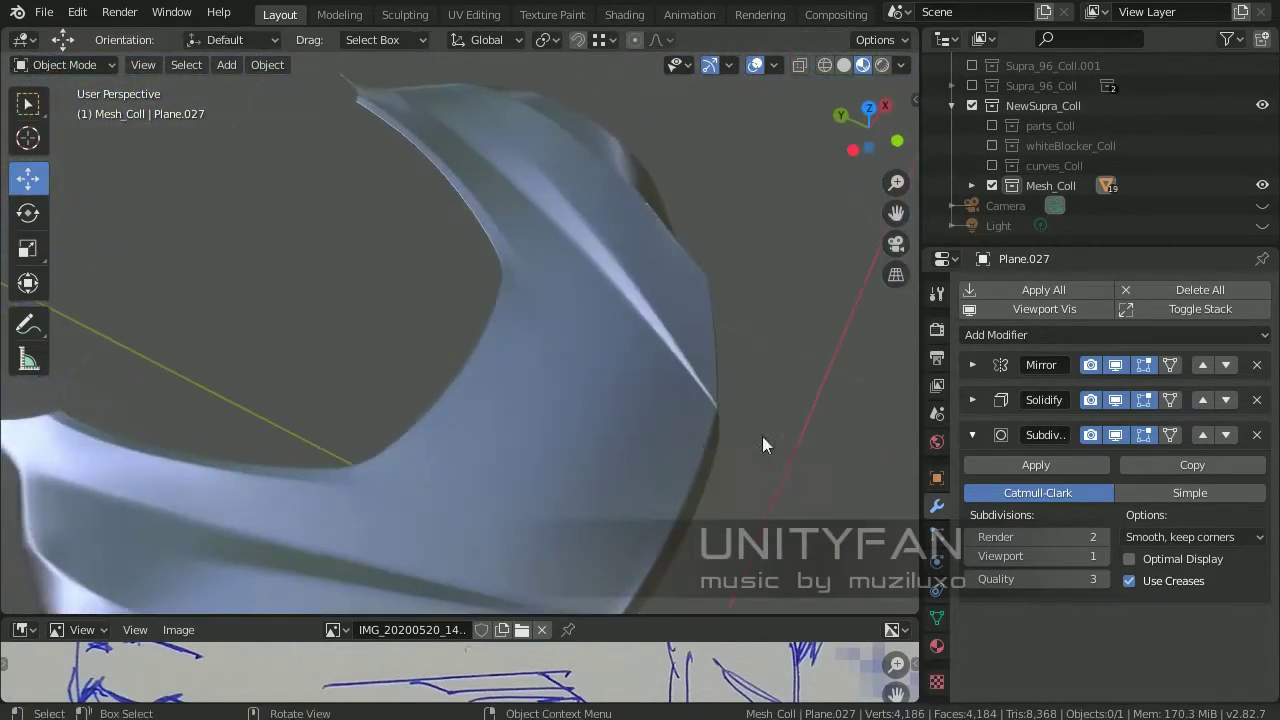
{"action": "key", "text": "Tab"}
{"action": "key", "text": "Tab"}
{"action": "key", "text": "Tab"}
{"action": "scroll", "coordinate": [543, 463], "scroll_direction": "up", "scroll_amount": 2}
{"action": "mouse_move", "coordinate": [543, 463]}
{"action": "middle_mouse_down"}
{"action": "mouse_move", "coordinate": [372, 249]}
{"action": "mouse_move", "coordinate": [620, 360]}
{"action": "mouse_move", "coordinate": [632, 286]}
{"action": "middle_mouse_up"}
{"action": "key", "text": "shift+space"}
{"action": "key", "text": "g"}
{"action": "left_click_drag", "start_coordinate": [632, 286], "coordinate": [560, 335]}
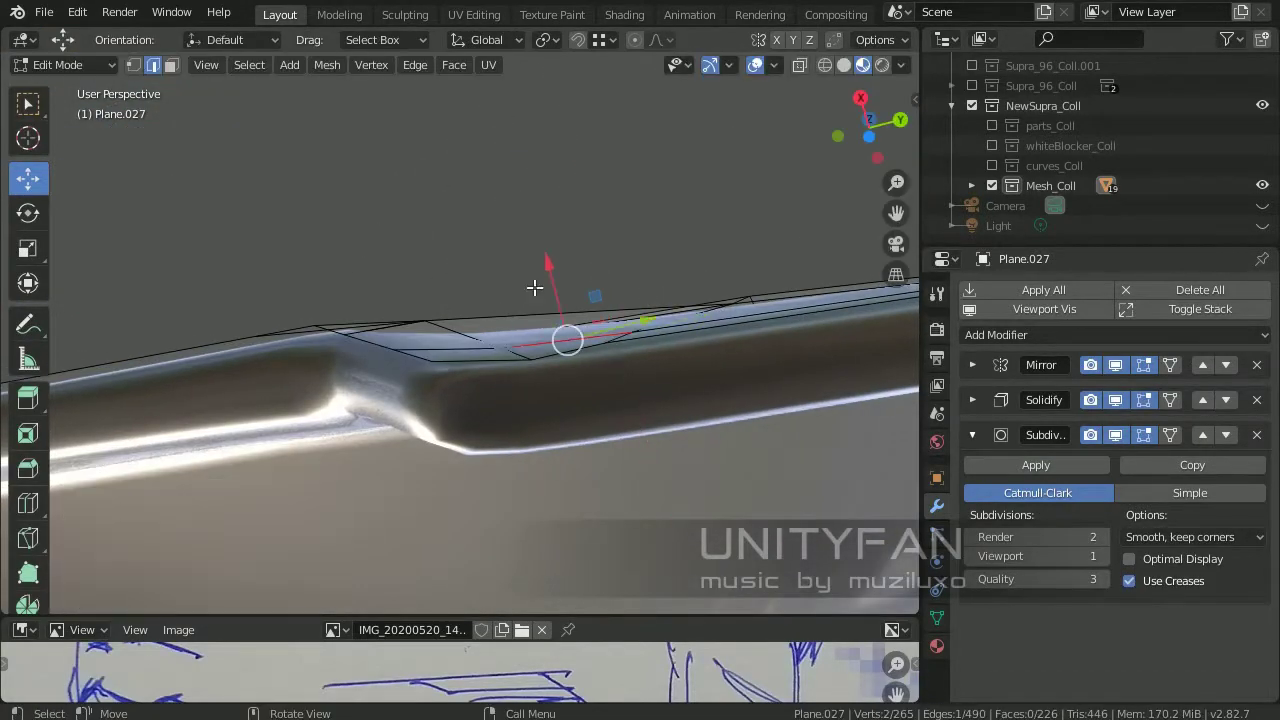
{"action": "key", "text": "1"}
{"action": "left_click_drag", "start_coordinate": [548, 270], "coordinate": [552, 268]}
{"action": "mouse_move", "coordinate": [535, 288]}
{"action": "middle_mouse_down"}
{"action": "mouse_move", "coordinate": [669, 451]}
{"action": "mouse_move", "coordinate": [425, 461]}
{"action": "mouse_move", "coordinate": [599, 494]}
{"action": "mouse_move", "coordinate": [634, 427]}
{"action": "mouse_move", "coordinate": [594, 417]}
{"action": "middle_mouse_up"}
Knife-cut new edges across the panel and dissolve the selected edges
{"action": "key", "text": "Tab"}
{"action": "scroll", "coordinate": [669, 451], "scroll_direction": "down", "scroll_amount": 4}
{"action": "key", "text": "Tab"}
{"action": "scroll", "coordinate": [534, 351], "scroll_direction": "up", "scroll_amount": 5}
{"action": "mouse_move", "coordinate": [534, 351]}
{"action": "middle_mouse_down"}
{"action": "mouse_move", "coordinate": [457, 354]}
{"action": "mouse_move", "coordinate": [593, 443]}
{"action": "middle_mouse_up"}
{"action": "key", "text": "k"}
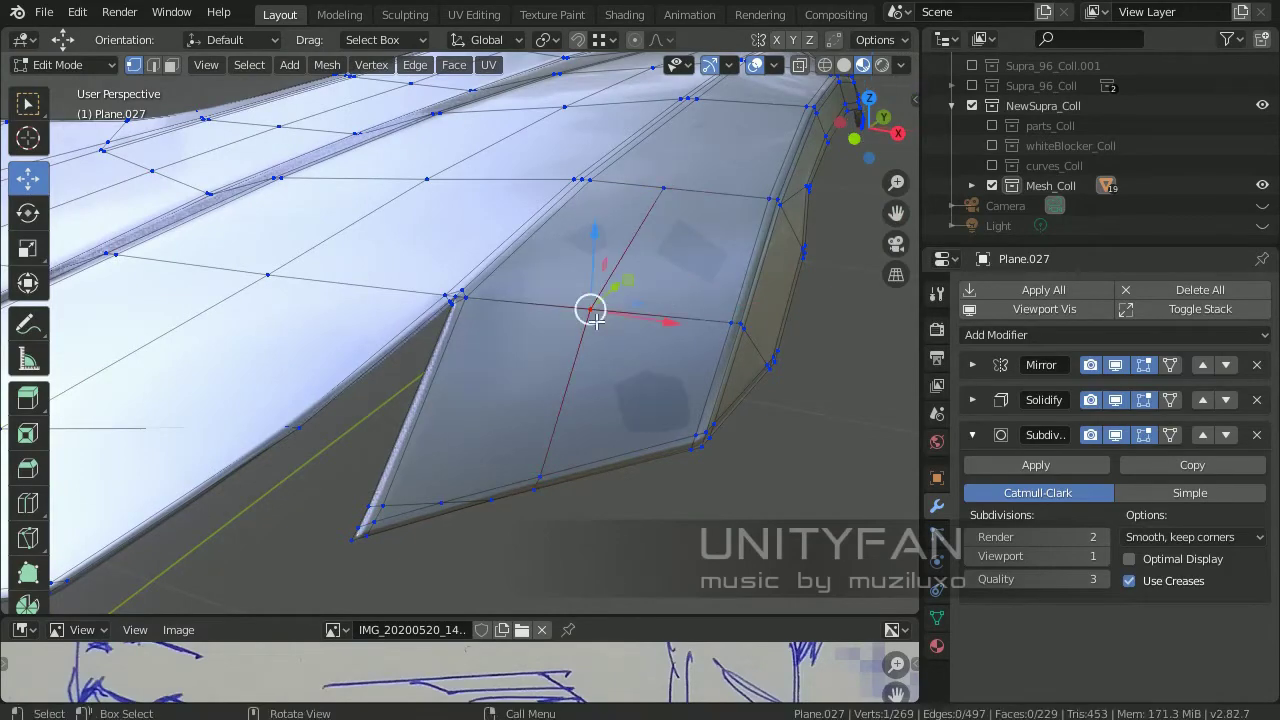
{"action": "middle_click_drag", "start_coordinate": [594, 318], "coordinate": [752, 282]}
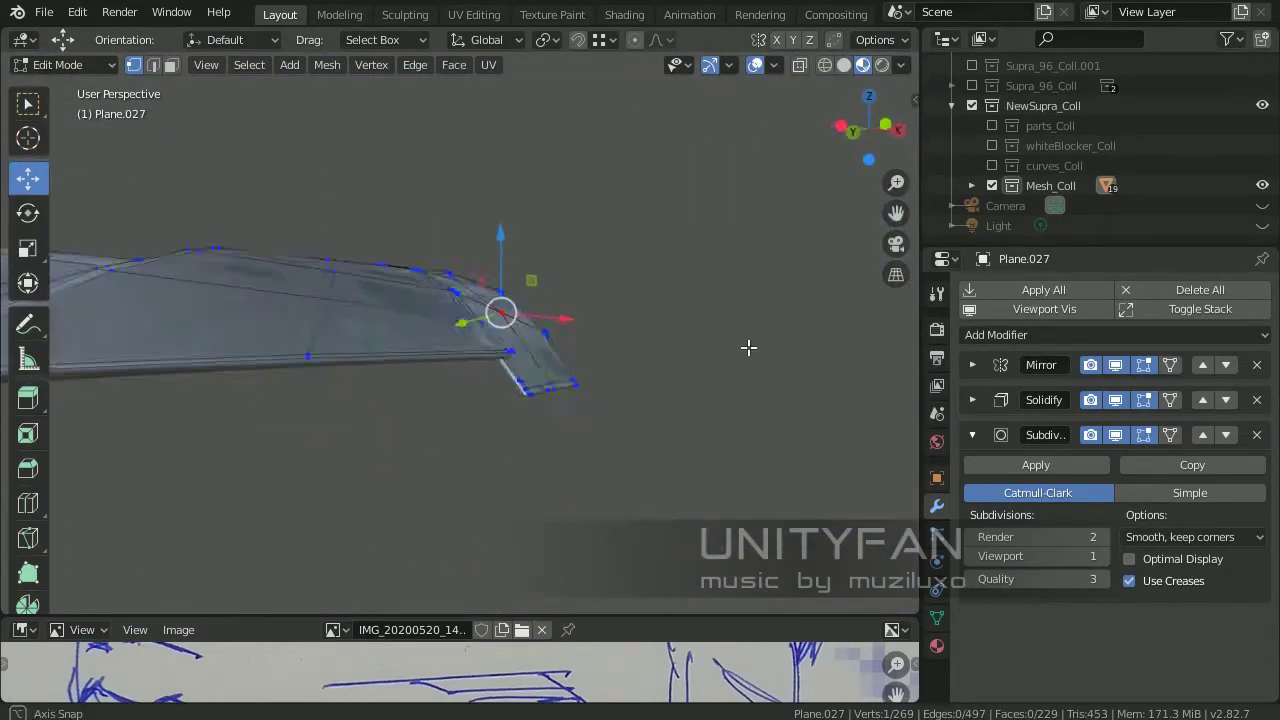
{"action": "scroll", "coordinate": [609, 371], "scroll_direction": "up", "scroll_amount": 4}
{"action": "mouse_move", "coordinate": [645, 334]}
{"action": "middle_mouse_down"}
{"action": "mouse_move", "coordinate": [609, 371]}
{"action": "mouse_move", "coordinate": [424, 416]}
{"action": "middle_mouse_up"}
{"action": "key", "text": "2"}
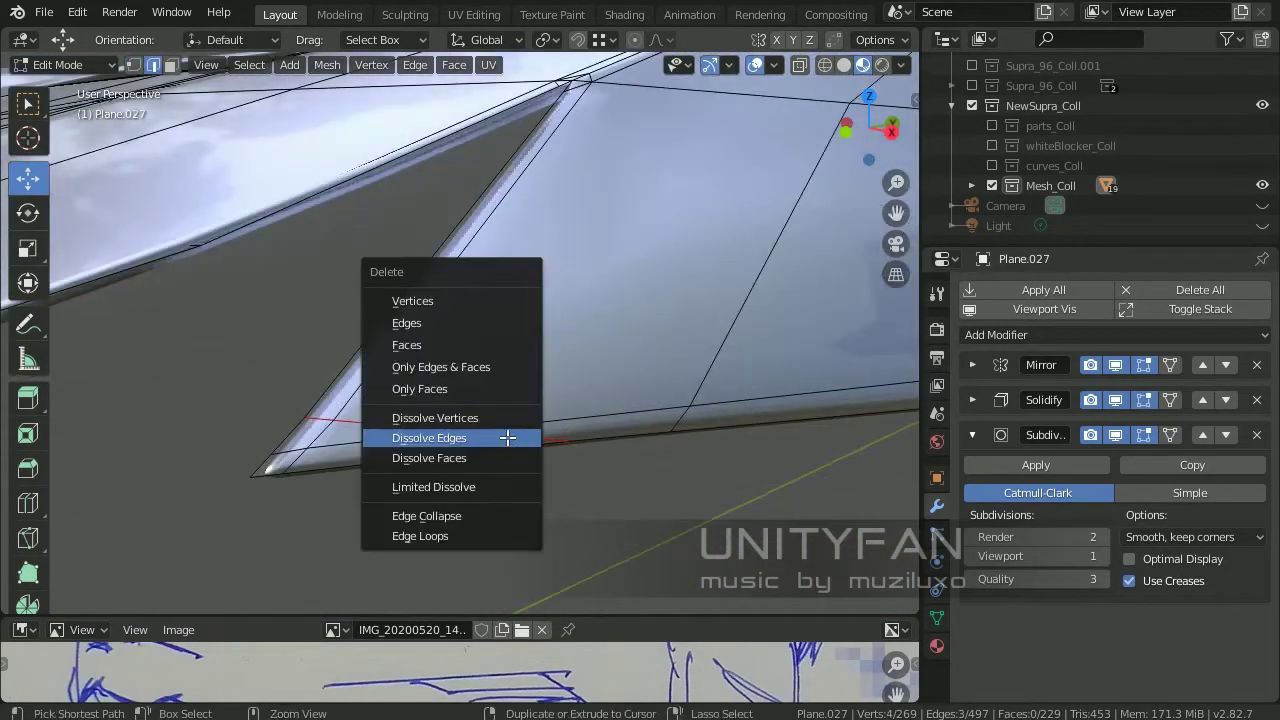
{"action": "left_click", "coordinate": [508, 437]}
Dissolve one more stray edge, comparing the smooth shape before and after
{"action": "key", "text": "Tab"}
{"action": "mouse_move", "coordinate": [632, 471]}
{"action": "middle_mouse_down"}
{"action": "mouse_move", "coordinate": [489, 500]}
{"action": "mouse_move", "coordinate": [506, 411]}
{"action": "mouse_move", "coordinate": [560, 420]}
{"action": "mouse_move", "coordinate": [423, 443]}
{"action": "mouse_move", "coordinate": [407, 382]}
{"action": "middle_mouse_up"}
{"action": "key", "text": "Tab"}
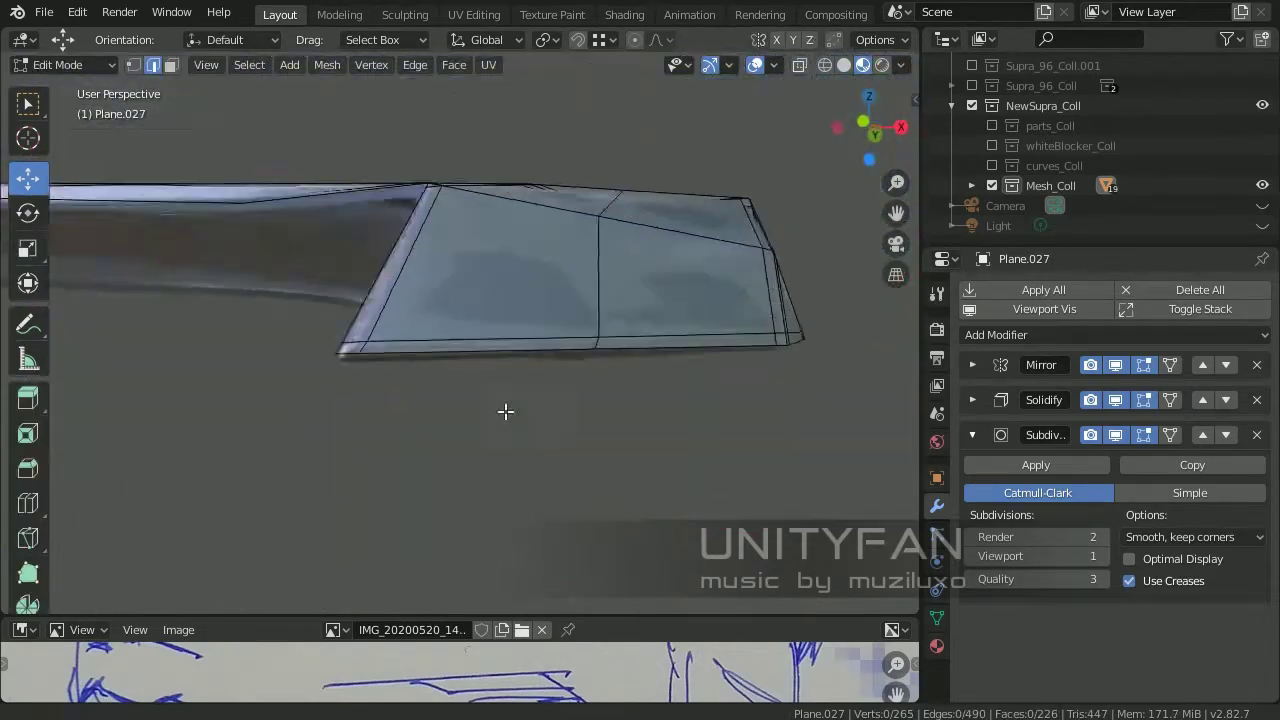
{"action": "scroll", "coordinate": [423, 443], "scroll_direction": "up", "scroll_amount": 2}
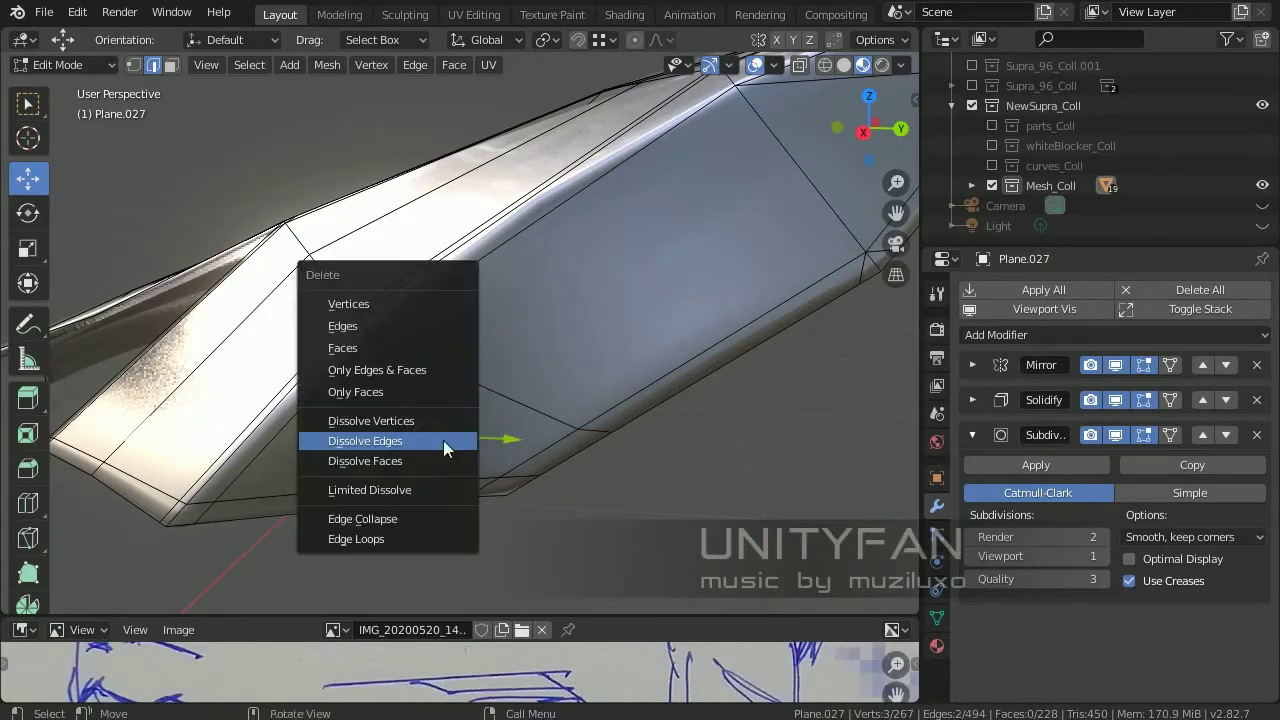
{"action": "left_click", "coordinate": [444, 441]}
{"action": "key", "text": "Tab"}
{"action": "mouse_move", "coordinate": [506, 423]}
{"action": "middle_mouse_down"}
{"action": "mouse_move", "coordinate": [679, 463]}
{"action": "mouse_move", "coordinate": [574, 468]}
{"action": "mouse_move", "coordinate": [527, 400]}
{"action": "mouse_move", "coordinate": [56, 380]}
{"action": "middle_mouse_up"}
{"action": "key", "text": "Tab"}
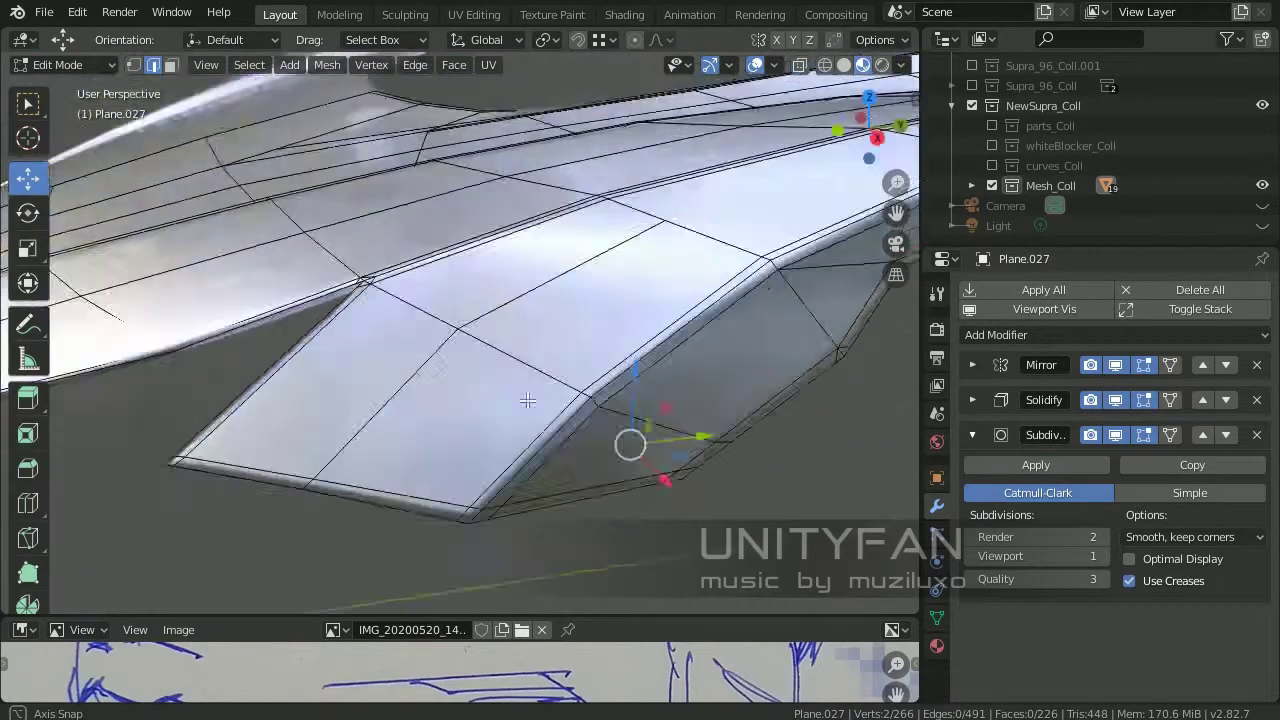
Preview the loop-cut result, then move a panel corner vertex to a new position
{"action": "middle_click_drag", "start_coordinate": [85, 230], "coordinate": [434, 403]}
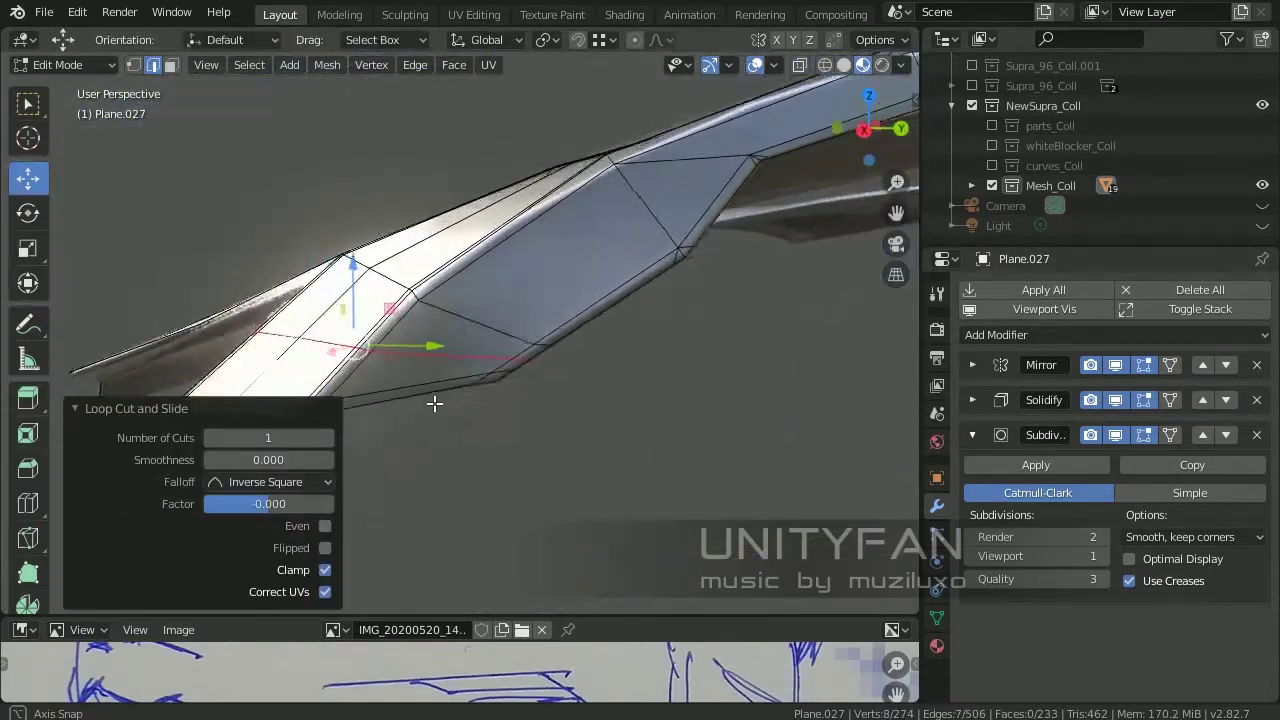
{"action": "key", "text": "Tab"}
{"action": "mouse_move", "coordinate": [531, 393]}
{"action": "middle_mouse_down"}
{"action": "mouse_move", "coordinate": [654, 443]}
{"action": "mouse_move", "coordinate": [474, 480]}
{"action": "mouse_move", "coordinate": [414, 377]}
{"action": "mouse_move", "coordinate": [66, 92]}
{"action": "mouse_move", "coordinate": [307, 315]}
{"action": "middle_mouse_up"}
{"action": "key", "text": "Tab"}
{"action": "key", "text": "1"}
{"action": "left_click", "coordinate": [307, 315]}
{"action": "left_click", "coordinate": [409, 236]}
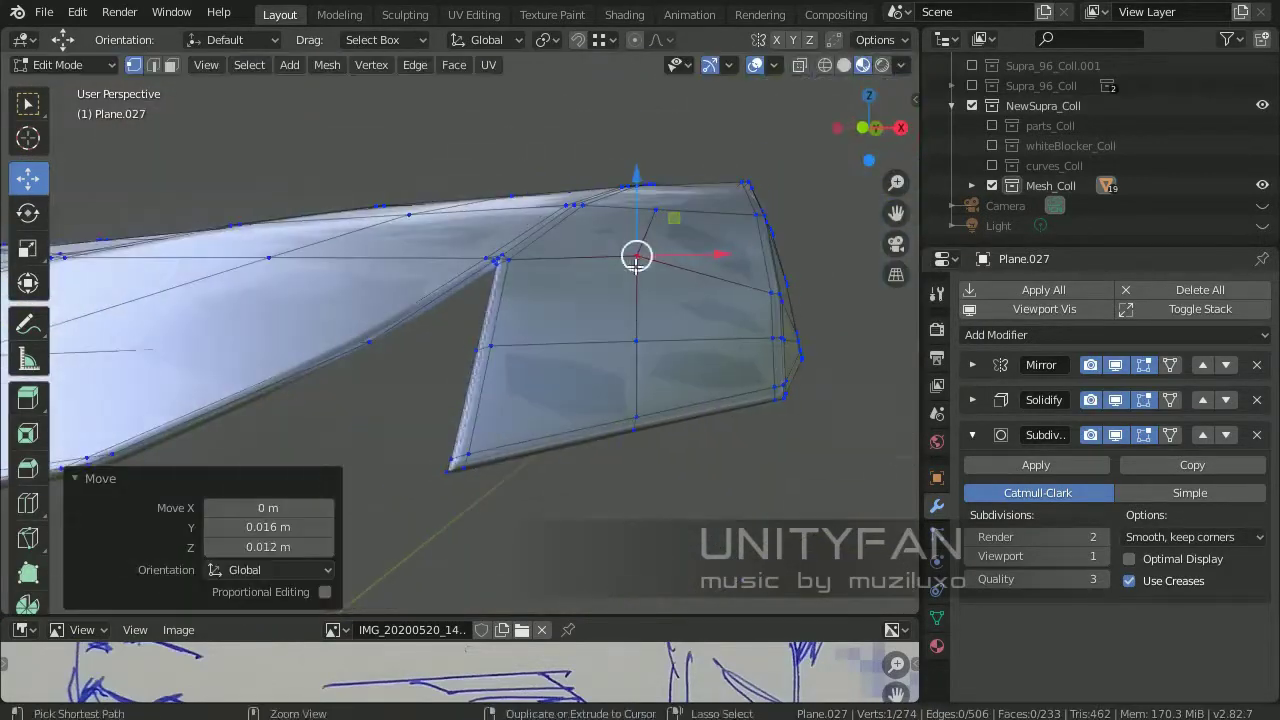
{"action": "mouse_move", "coordinate": [409, 236]}
{"action": "middle_mouse_down"}
{"action": "mouse_move", "coordinate": [458, 381]}
{"action": "mouse_move", "coordinate": [597, 311]}
{"action": "mouse_move", "coordinate": [366, 331]}
{"action": "mouse_move", "coordinate": [474, 571]}
{"action": "mouse_move", "coordinate": [476, 424]}
{"action": "middle_mouse_up"}
Reselect Plane.027 from the full-car view and enter Edit Mode on it
{"action": "key", "text": "Tab"}
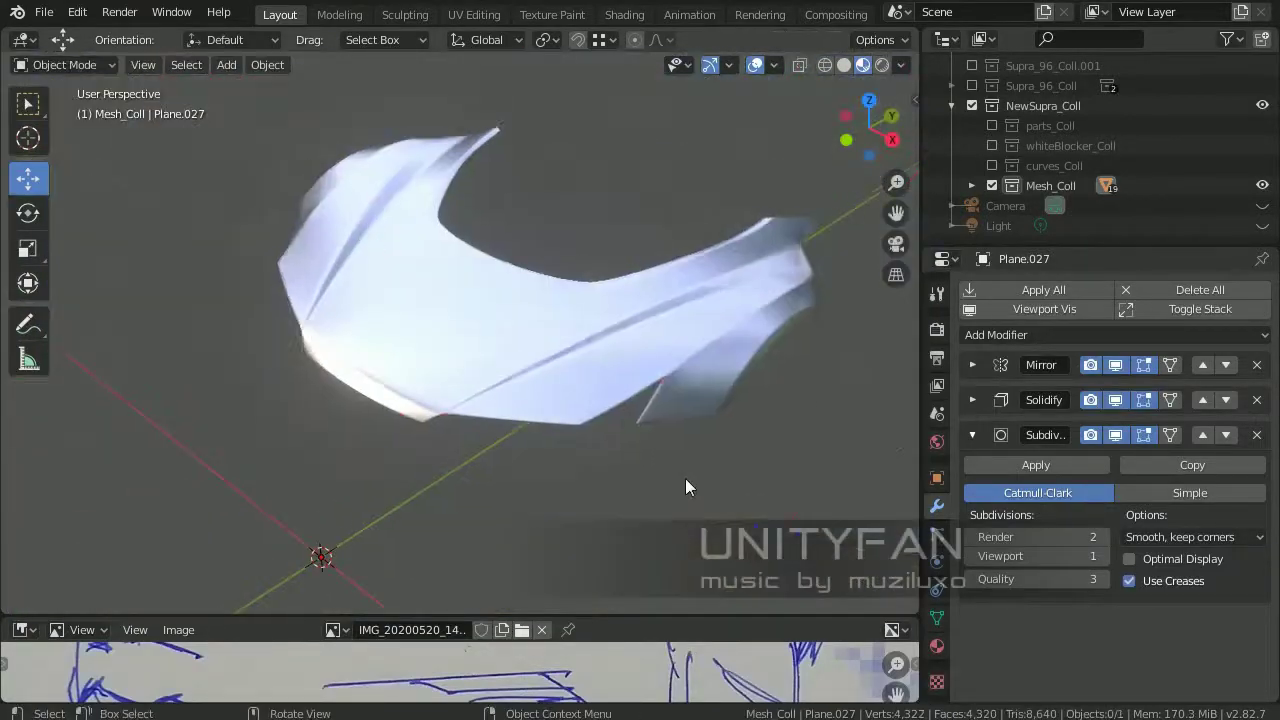
{"action": "key", "text": "KP_Divide"}
{"action": "left_click", "coordinate": [686, 273]}
{"action": "mouse_move", "coordinate": [688, 269]}
{"action": "middle_mouse_down"}
{"action": "mouse_move", "coordinate": [762, 295]}
{"action": "mouse_move", "coordinate": [486, 277]}
{"action": "mouse_move", "coordinate": [494, 357]}
{"action": "mouse_move", "coordinate": [666, 229]}
{"action": "mouse_move", "coordinate": [574, 269]}
{"action": "mouse_move", "coordinate": [612, 329]}
{"action": "mouse_move", "coordinate": [626, 289]}
{"action": "mouse_move", "coordinate": [549, 311]}
{"action": "mouse_move", "coordinate": [538, 438]}
{"action": "mouse_move", "coordinate": [646, 391]}
{"action": "mouse_move", "coordinate": [586, 374]}
{"action": "mouse_move", "coordinate": [563, 340]}
{"action": "mouse_move", "coordinate": [632, 248]}
{"action": "mouse_move", "coordinate": [671, 391]}
{"action": "mouse_move", "coordinate": [534, 428]}
{"action": "mouse_move", "coordinate": [369, 568]}
{"action": "mouse_move", "coordinate": [641, 306]}
{"action": "mouse_move", "coordinate": [626, 277]}
{"action": "middle_mouse_up"}
{"action": "left_click", "coordinate": [612, 329]}
{"action": "key", "text": "Tab"}
Cancel a stray move, check the hood, and zoom toward the headlight corner
{"action": "key", "text": "g"}
{"action": "key", "text": "Escape"}
{"action": "key", "text": "Tab"}
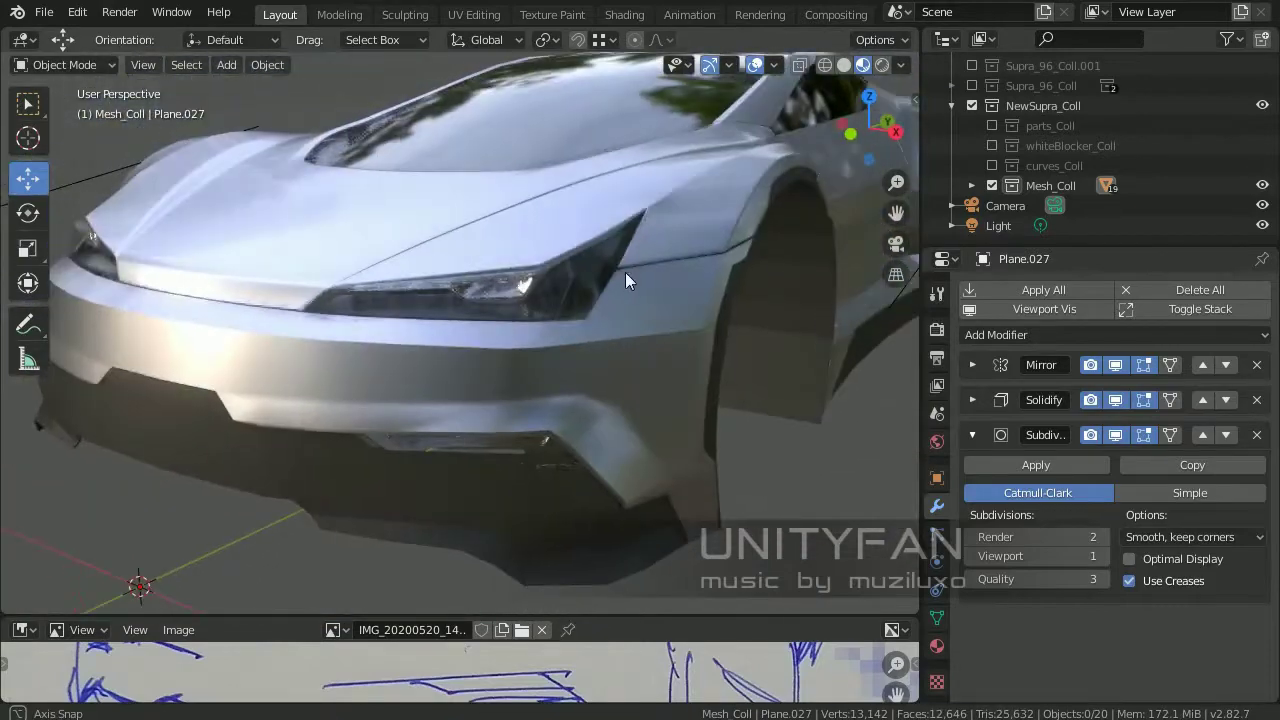
{"action": "key", "text": "Tab"}
{"action": "scroll", "coordinate": [626, 277], "scroll_direction": "up", "scroll_amount": 5}
{"action": "scroll", "coordinate": [571, 189], "scroll_direction": "up", "scroll_amount": 3}
{"action": "middle_click_drag", "start_coordinate": [434, 354], "coordinate": [720, 360]}
{"action": "scroll", "coordinate": [606, 409], "scroll_direction": "down", "scroll_amount": 4}
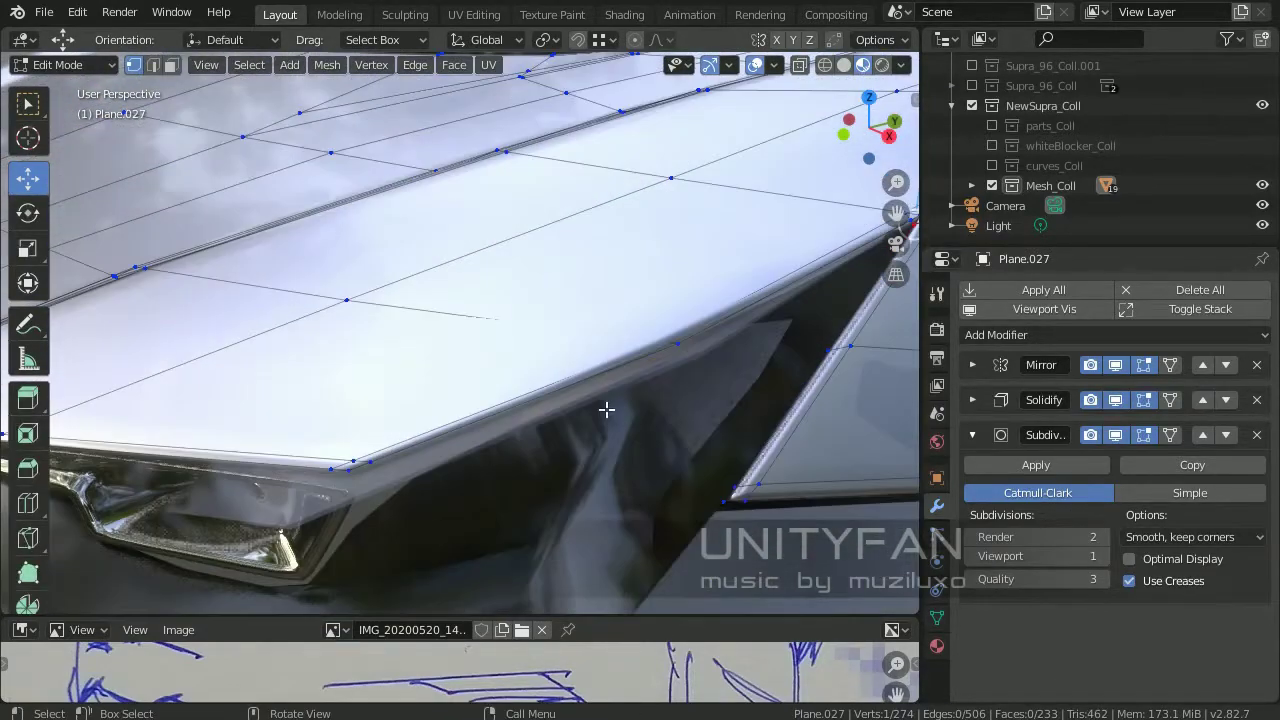
Select the hood crease edge and nudge it slightly outward and up
{"action": "left_click", "coordinate": [403, 443]}
{"action": "mouse_move", "coordinate": [403, 443]}
{"action": "middle_mouse_down"}
{"action": "mouse_move", "coordinate": [394, 451]}
{"action": "mouse_move", "coordinate": [423, 466]}
{"action": "mouse_move", "coordinate": [580, 366]}
{"action": "middle_mouse_up"}
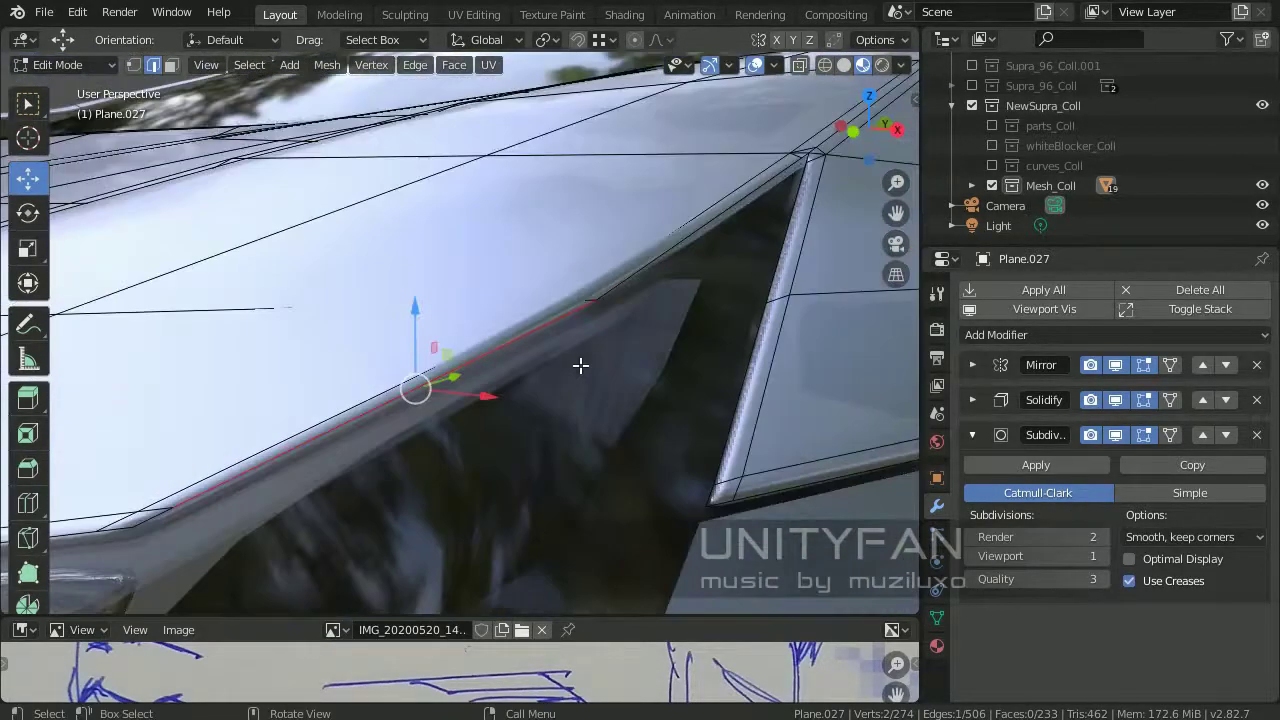
{"action": "key", "text": "KP_3"}
{"action": "key", "text": "KP_1"}
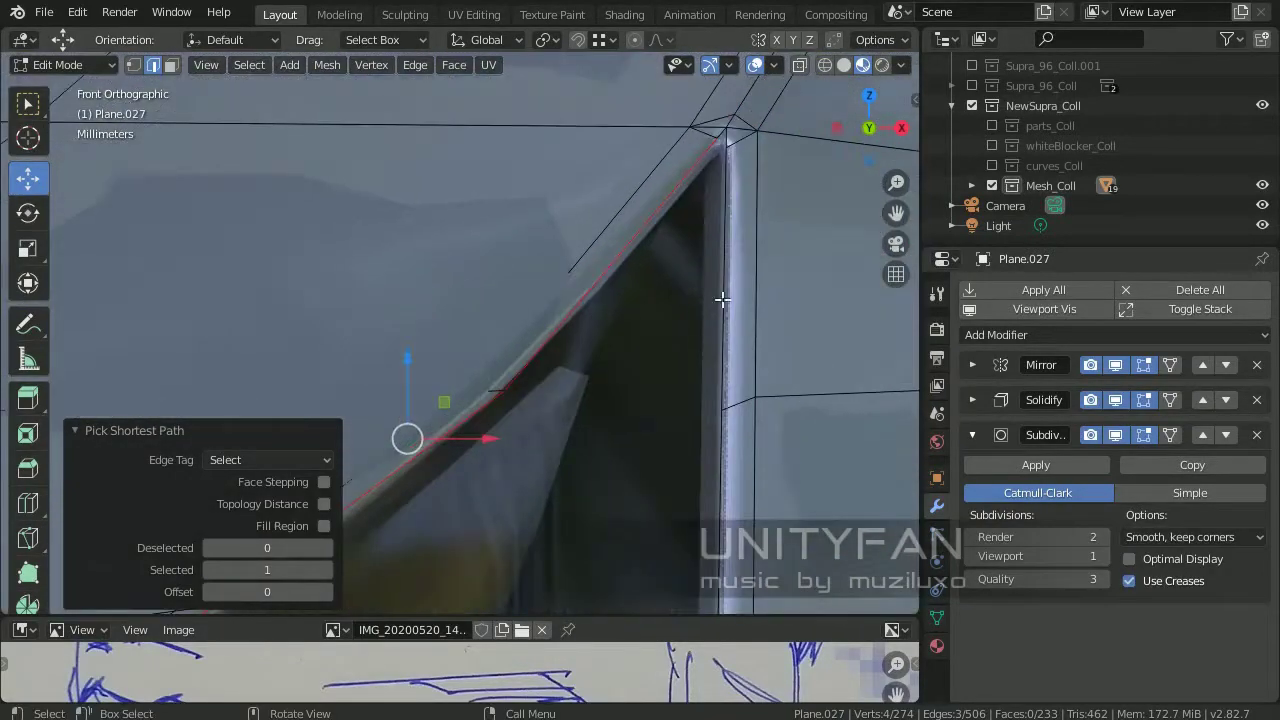
{"action": "mouse_move", "coordinate": [763, 315]}
{"action": "middle_mouse_down"}
{"action": "mouse_move", "coordinate": [729, 337]}
{"action": "mouse_move", "coordinate": [694, 294]}
{"action": "mouse_move", "coordinate": [443, 337]}
{"action": "mouse_move", "coordinate": [520, 286]}
{"action": "middle_mouse_up"}
{"action": "scroll", "coordinate": [443, 337], "scroll_direction": "up", "scroll_amount": 3}
{"action": "left_click", "coordinate": [440, 338]}
{"action": "left_click_drag", "start_coordinate": [520, 286], "coordinate": [491, 306]}
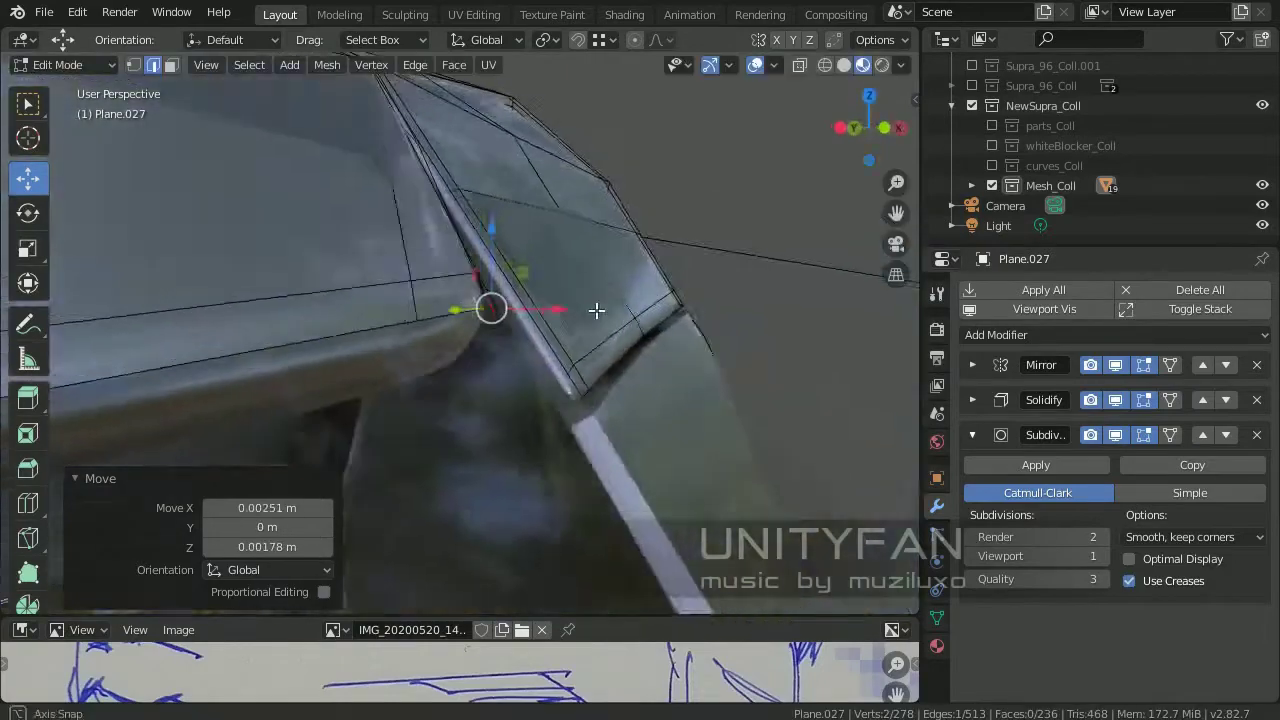
{"action": "mouse_move", "coordinate": [491, 306]}
{"action": "middle_mouse_down"}
{"action": "mouse_move", "coordinate": [651, 394]}
{"action": "mouse_move", "coordinate": [518, 381]}
{"action": "middle_mouse_up"}
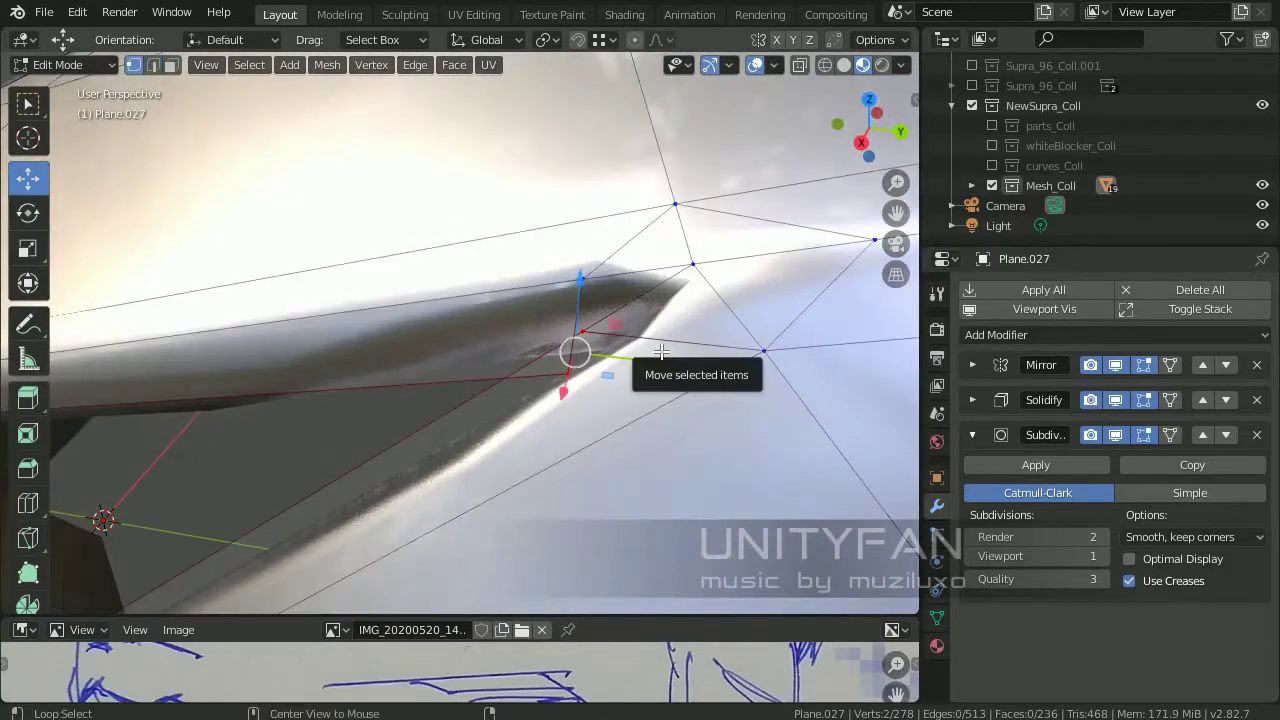
{"action": "mouse_move", "coordinate": [538, 472]}
{"action": "middle_mouse_down"}
{"action": "mouse_move", "coordinate": [403, 486]}
{"action": "mouse_move", "coordinate": [580, 420]}
{"action": "mouse_move", "coordinate": [436, 289]}
{"action": "mouse_move", "coordinate": [498, 303]}
{"action": "middle_mouse_up"}
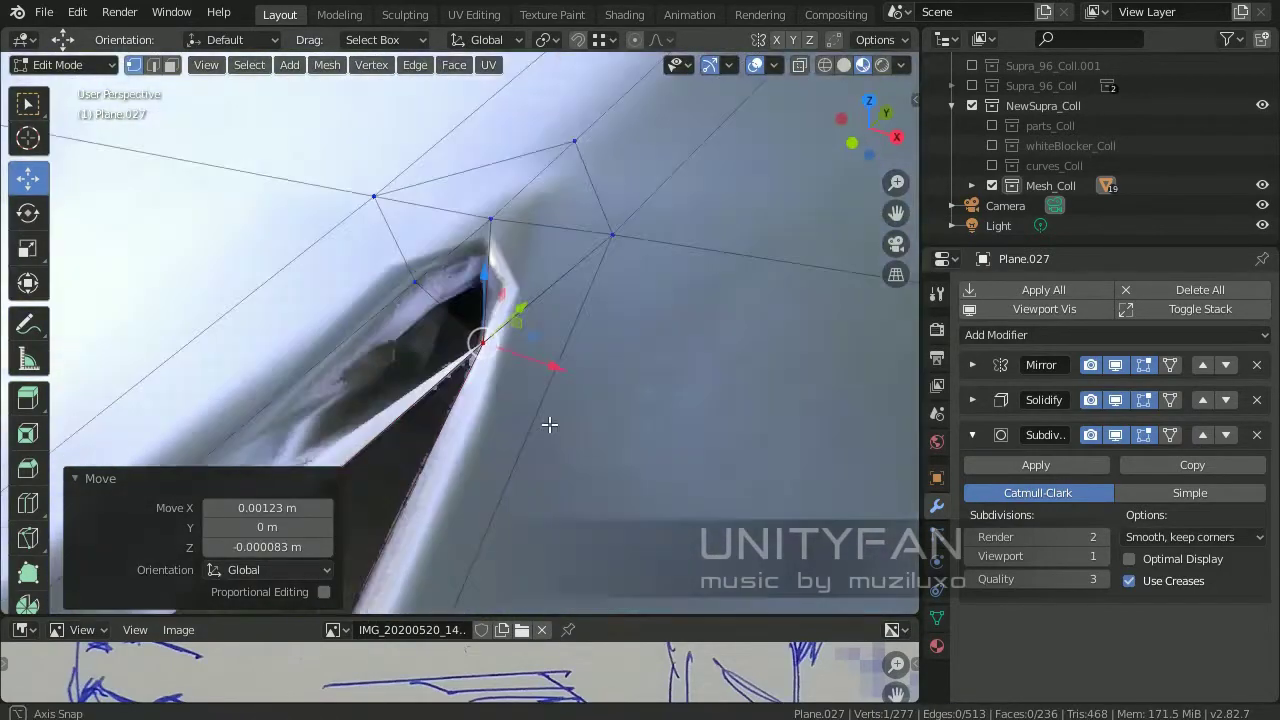
Dissolve the stray edge at the notch corner, redoing it after an undo
{"action": "key", "text": "2"}
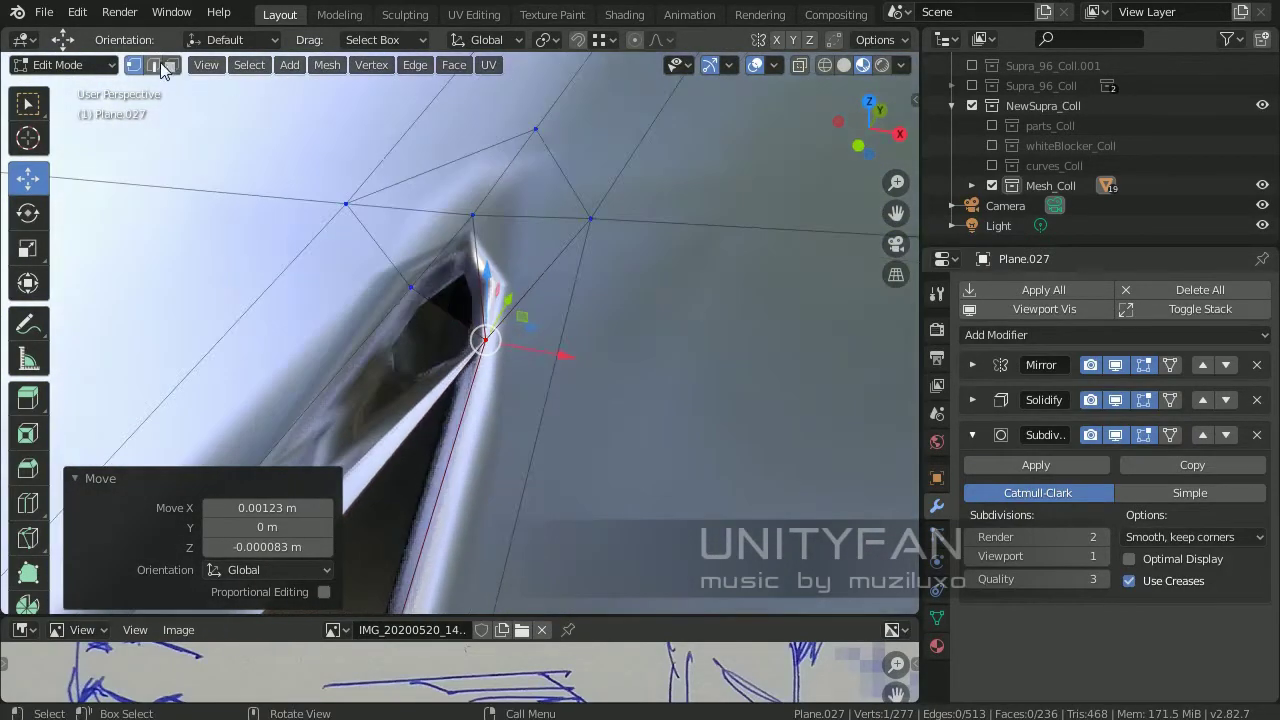
{"action": "key", "text": "x"}
{"action": "left_click", "coordinate": [469, 300]}
{"action": "key", "text": "x"}
{"action": "key", "text": "ctrl+z"}
{"action": "key", "text": "x"}
{"action": "left_click", "coordinate": [428, 320]}
{"action": "middle_click_drag", "start_coordinate": [428, 320], "coordinate": [140, 92]}
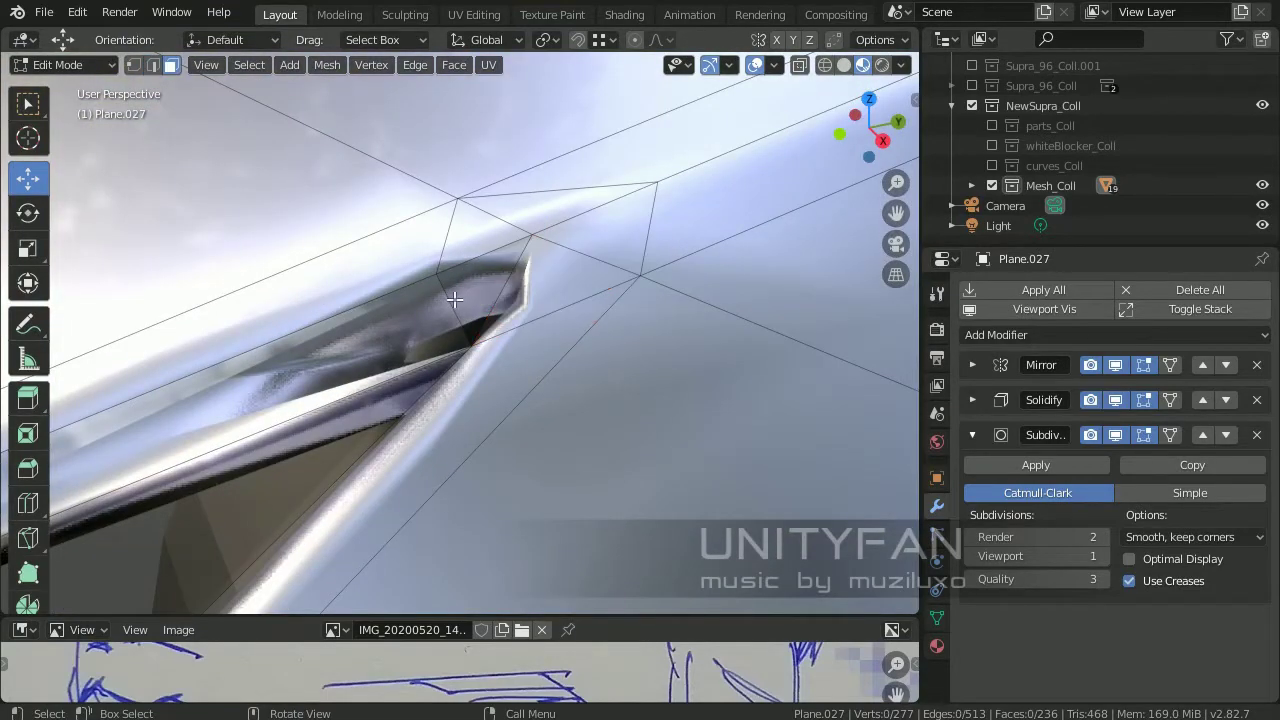
{"action": "middle_click_drag", "start_coordinate": [846, 84], "coordinate": [394, 386]}
Join the two triangles near the wheel arch into one quad with Alt+J
{"action": "key", "text": "Tab"}
{"action": "left_click", "coordinate": [386, 471]}
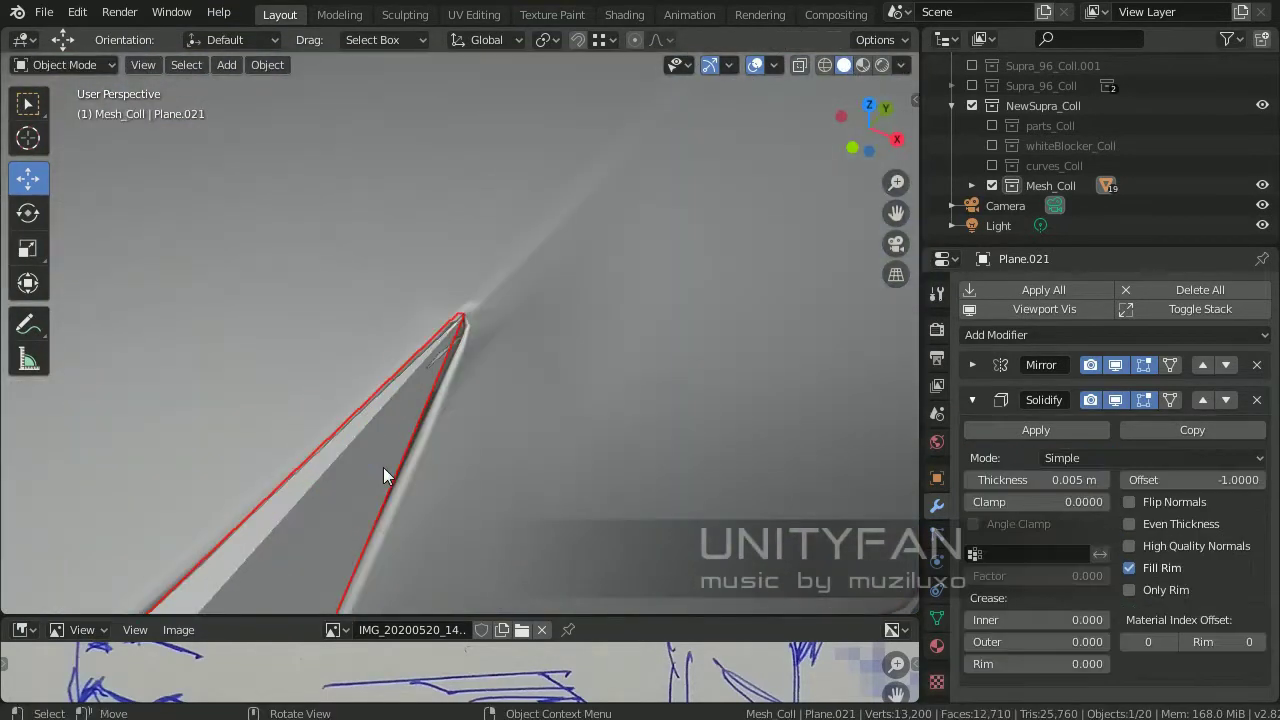
{"action": "middle_click_drag", "start_coordinate": [386, 471], "coordinate": [405, 363]}
{"action": "left_click", "coordinate": [405, 363]}
{"action": "key", "text": "Tab"}
{"action": "mouse_move", "coordinate": [497, 366]}
{"action": "middle_mouse_down"}
{"action": "mouse_move", "coordinate": [580, 414]}
{"action": "mouse_move", "coordinate": [634, 420]}
{"action": "mouse_move", "coordinate": [225, 147]}
{"action": "middle_mouse_up"}
{"action": "left_click", "coordinate": [634, 420]}
{"action": "middle_click_drag", "start_coordinate": [600, 354], "coordinate": [176, 78]}
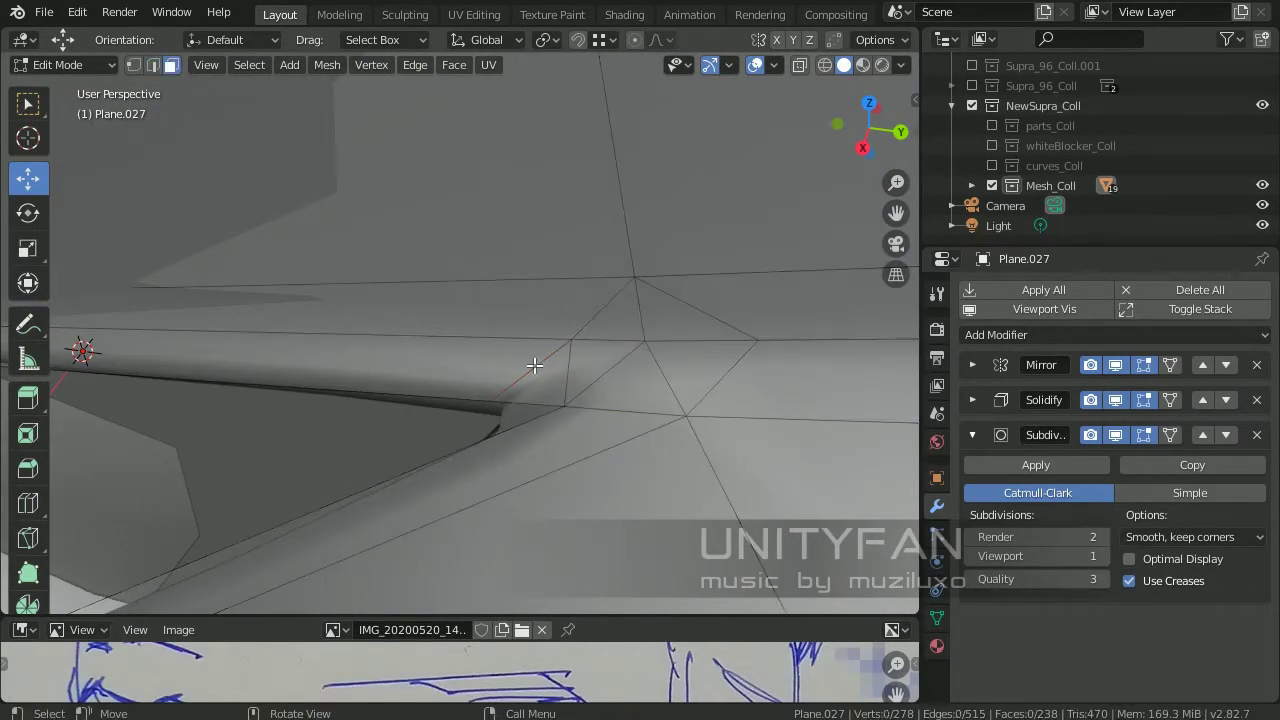
{"action": "key", "text": "alt+j"}
{"action": "mouse_move", "coordinate": [691, 380]}
{"action": "middle_mouse_down"}
{"action": "mouse_move", "coordinate": [686, 457]}
{"action": "mouse_move", "coordinate": [526, 297]}
{"action": "mouse_move", "coordinate": [565, 260]}
{"action": "mouse_move", "coordinate": [469, 299]}
{"action": "mouse_move", "coordinate": [573, 447]}
{"action": "mouse_move", "coordinate": [617, 358]}
{"action": "mouse_move", "coordinate": [594, 464]}
{"action": "mouse_move", "coordinate": [540, 356]}
{"action": "mouse_move", "coordinate": [565, 448]}
{"action": "mouse_move", "coordinate": [592, 295]}
{"action": "mouse_move", "coordinate": [837, 429]}
{"action": "mouse_move", "coordinate": [852, 401]}
{"action": "mouse_move", "coordinate": [560, 325]}
{"action": "mouse_move", "coordinate": [568, 391]}
{"action": "mouse_move", "coordinate": [364, 344]}
{"action": "mouse_move", "coordinate": [465, 377]}
{"action": "middle_mouse_up"}
{"action": "key", "text": "Tab"}
Merge the selected stray vertices into one point at their centre
{"action": "key", "text": "Tab"}
{"action": "key", "text": "1"}
{"action": "left_click", "coordinate": [468, 327]}
{"action": "key", "text": "Tab"}
{"action": "scroll", "coordinate": [594, 464], "scroll_direction": "down", "scroll_amount": 3}
Switch to Material Preview shading and disable the Subdivision modifier in the viewport
{"action": "key", "text": "z"}
{"action": "scroll", "coordinate": [568, 391], "scroll_direction": "up", "scroll_amount": 3}
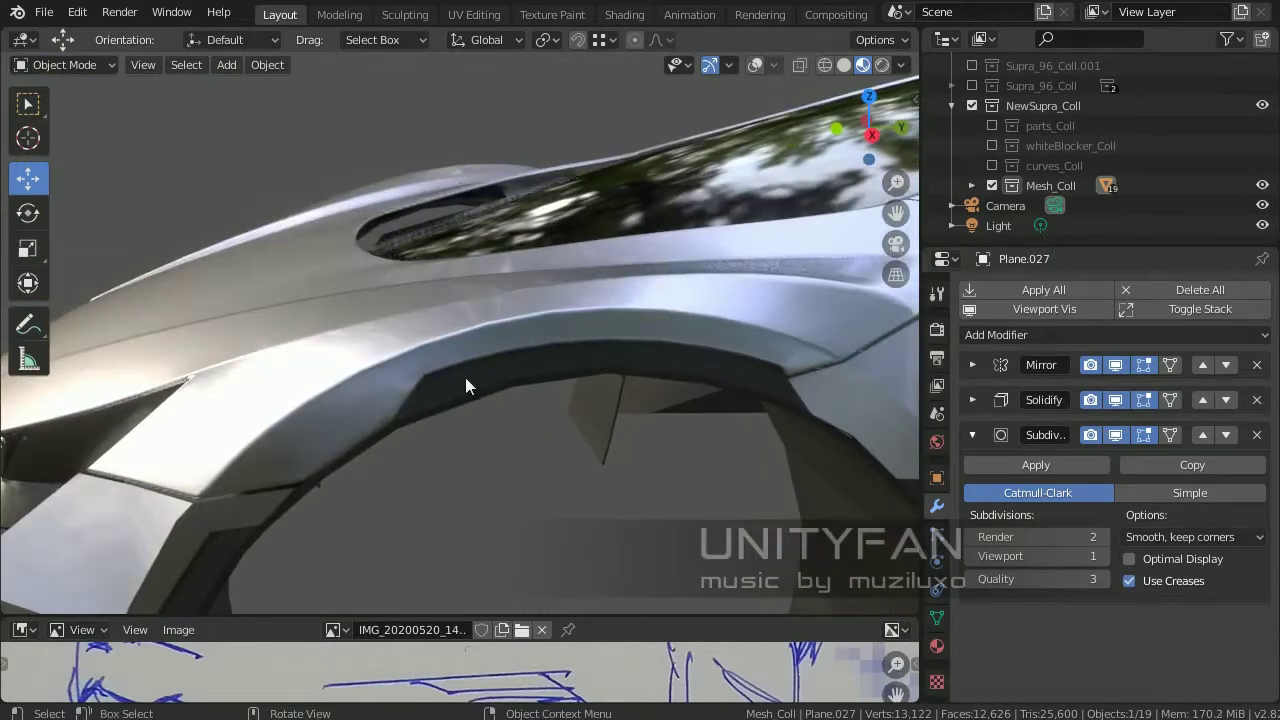
{"action": "left_click", "coordinate": [1115, 435]}
{"action": "mouse_move", "coordinate": [620, 470]}
{"action": "middle_mouse_down"}
{"action": "mouse_move", "coordinate": [579, 500]}
{"action": "mouse_move", "coordinate": [459, 461]}
{"action": "mouse_move", "coordinate": [514, 453]}
{"action": "mouse_move", "coordinate": [502, 451]}
{"action": "middle_mouse_up"}
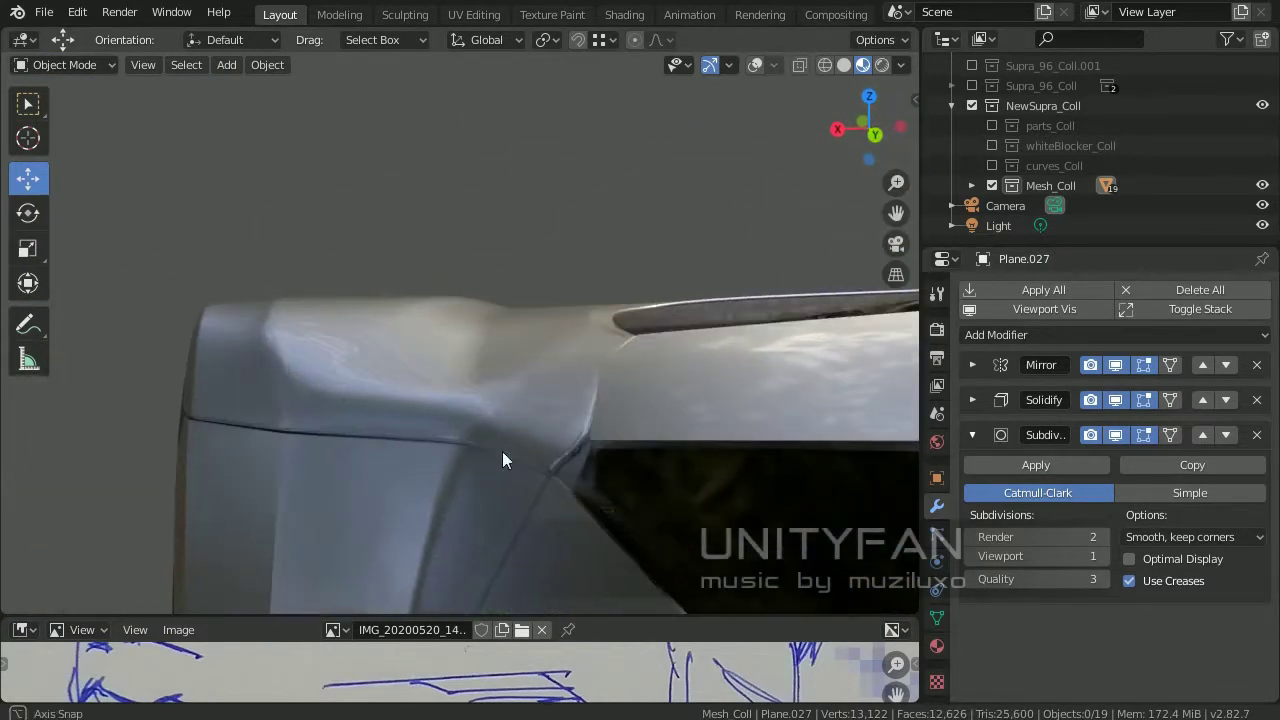
{"action": "key", "text": "Tab"}
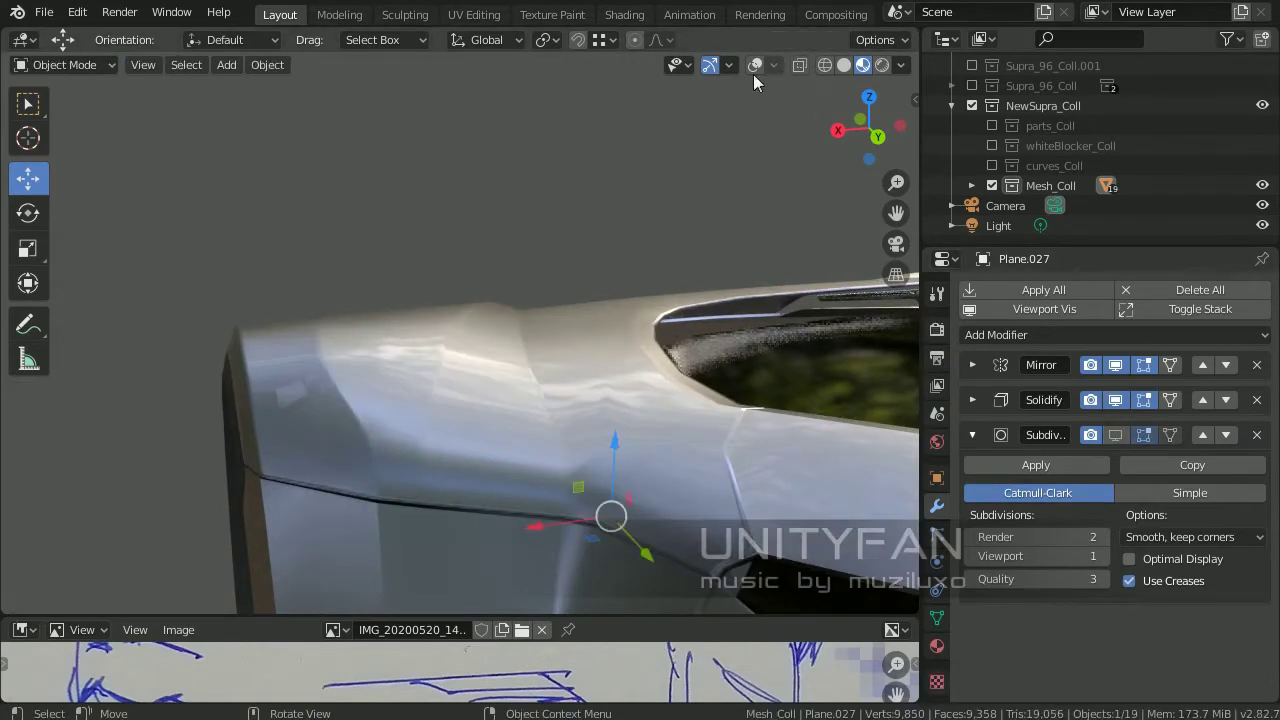
Make two small vertex moves on Plane.027's panel
{"action": "scroll", "coordinate": [461, 396], "scroll_direction": "up", "scroll_amount": 5}
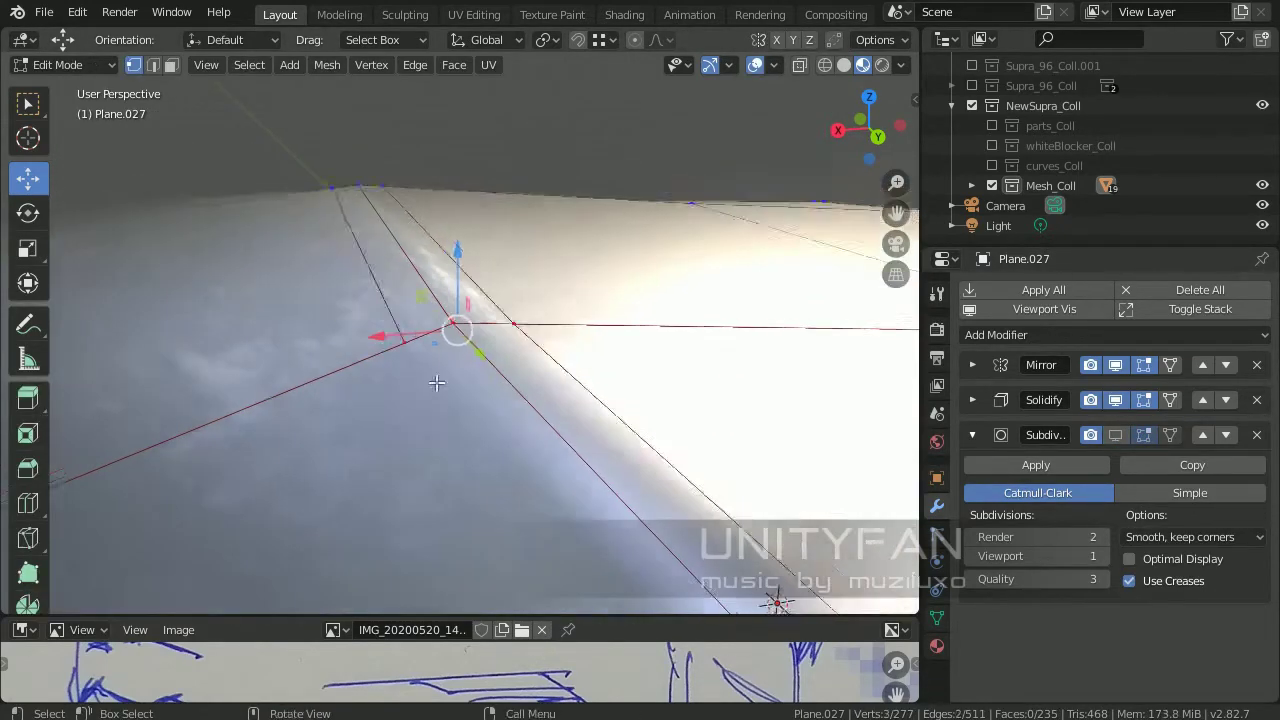
{"action": "scroll", "coordinate": [430, 350], "scroll_direction": "down", "scroll_amount": 5}
{"action": "middle_click_drag", "start_coordinate": [430, 350], "coordinate": [386, 317]}
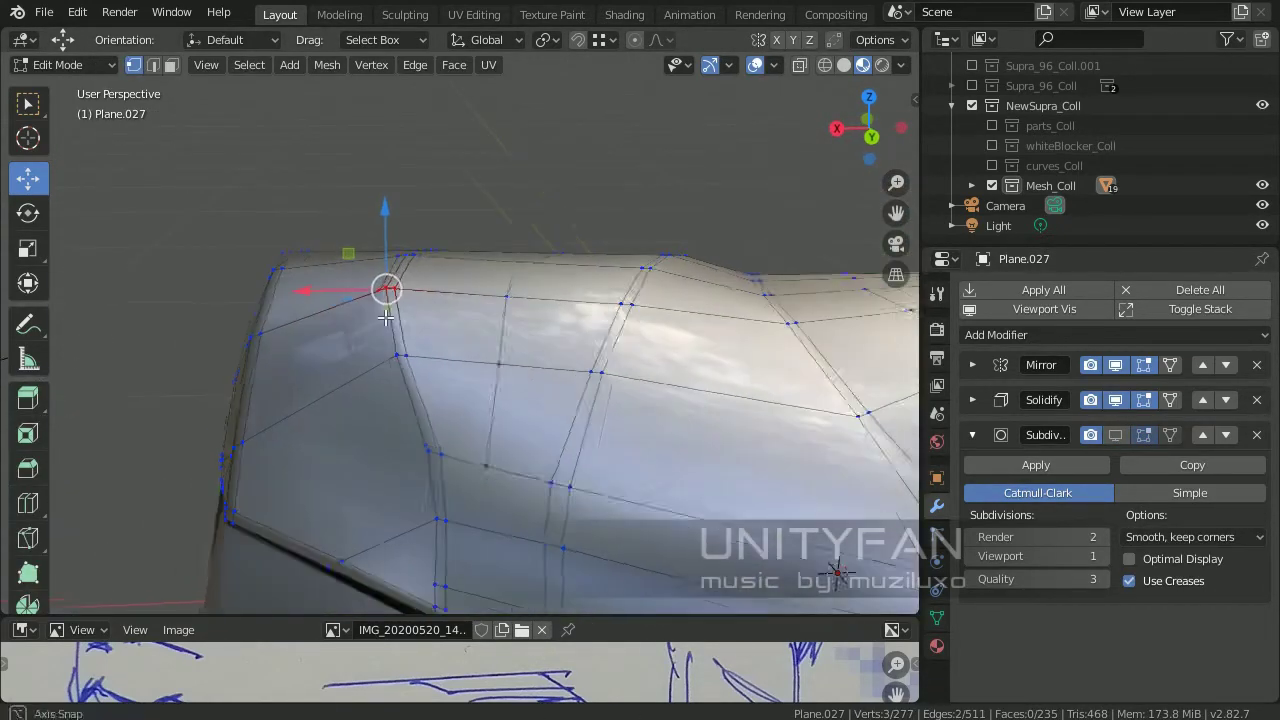
{"action": "left_click", "coordinate": [336, 352]}
{"action": "middle_click_drag", "start_coordinate": [400, 420], "coordinate": [514, 394]}
{"action": "key", "text": "g"}
{"action": "left_click", "coordinate": [544, 317]}
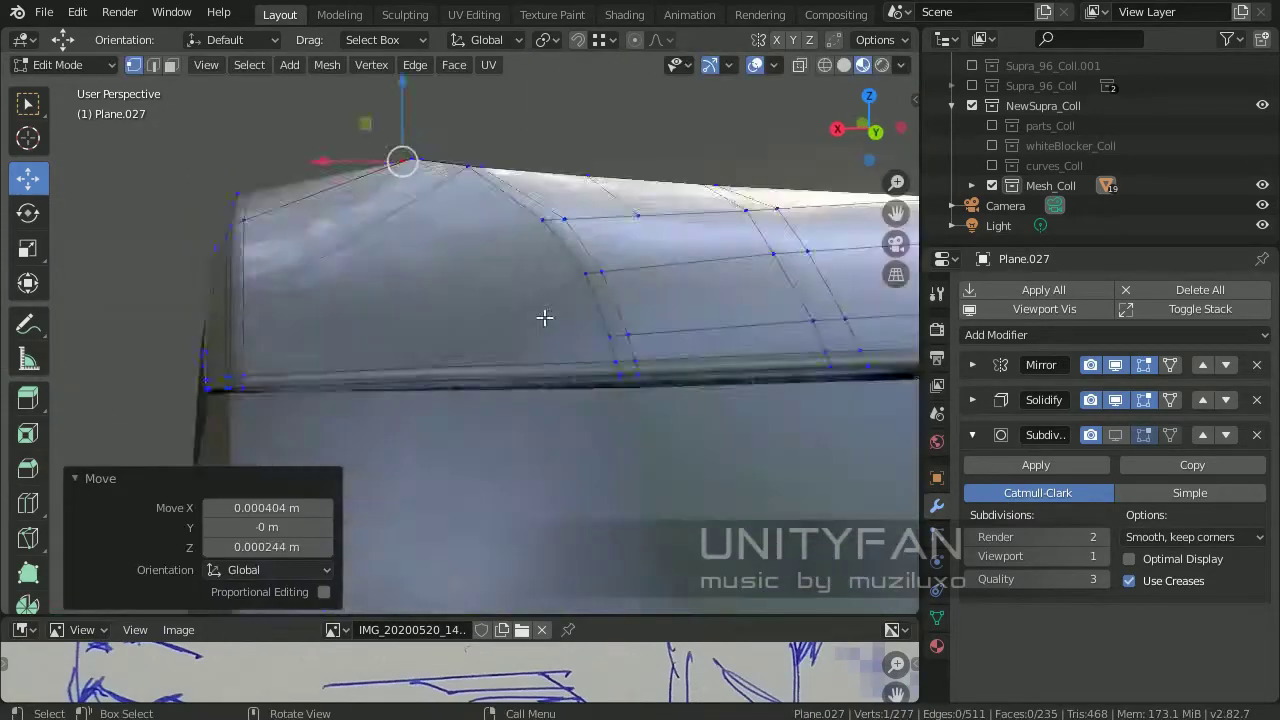
Orbit and zoom around the car body to inspect the panel surface
{"action": "mouse_move", "coordinate": [544, 317]}
{"action": "middle_mouse_down"}
{"action": "mouse_move", "coordinate": [583, 389]}
{"action": "mouse_move", "coordinate": [523, 465]}
{"action": "middle_mouse_up"}
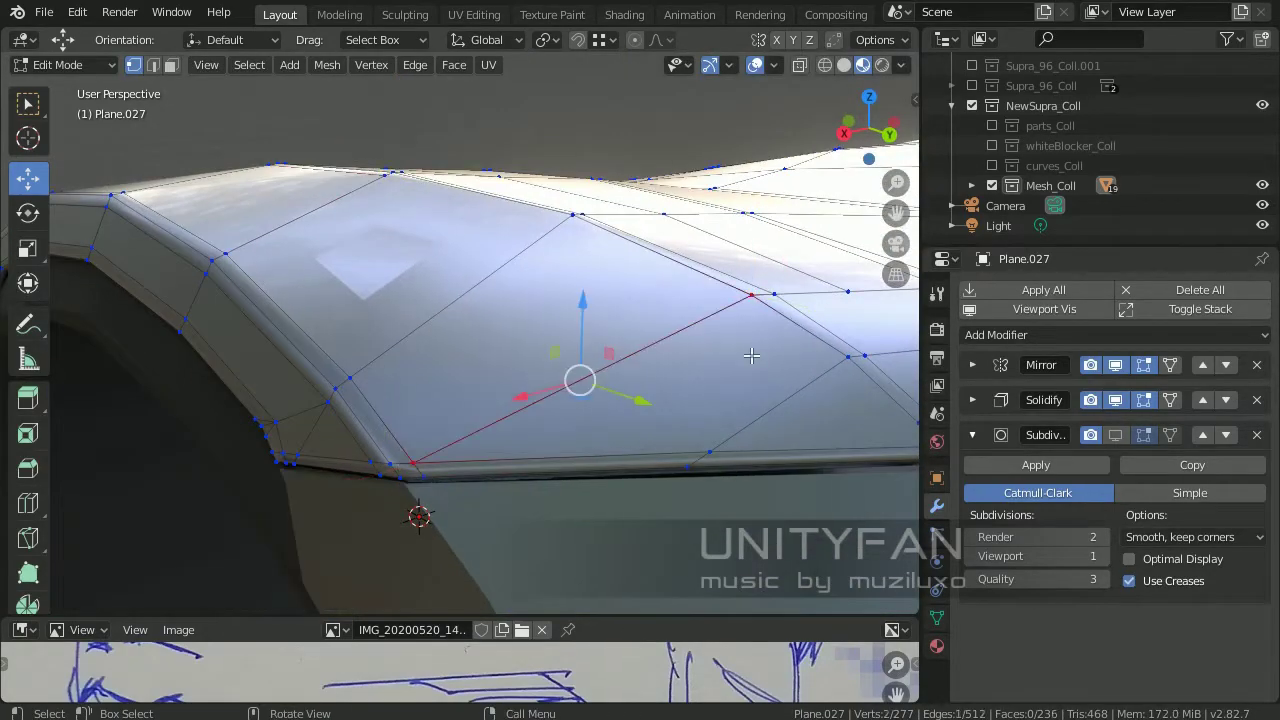
{"action": "middle_click_drag", "start_coordinate": [751, 355], "coordinate": [436, 358]}
{"action": "scroll", "coordinate": [436, 358], "scroll_direction": "up", "scroll_amount": 3}
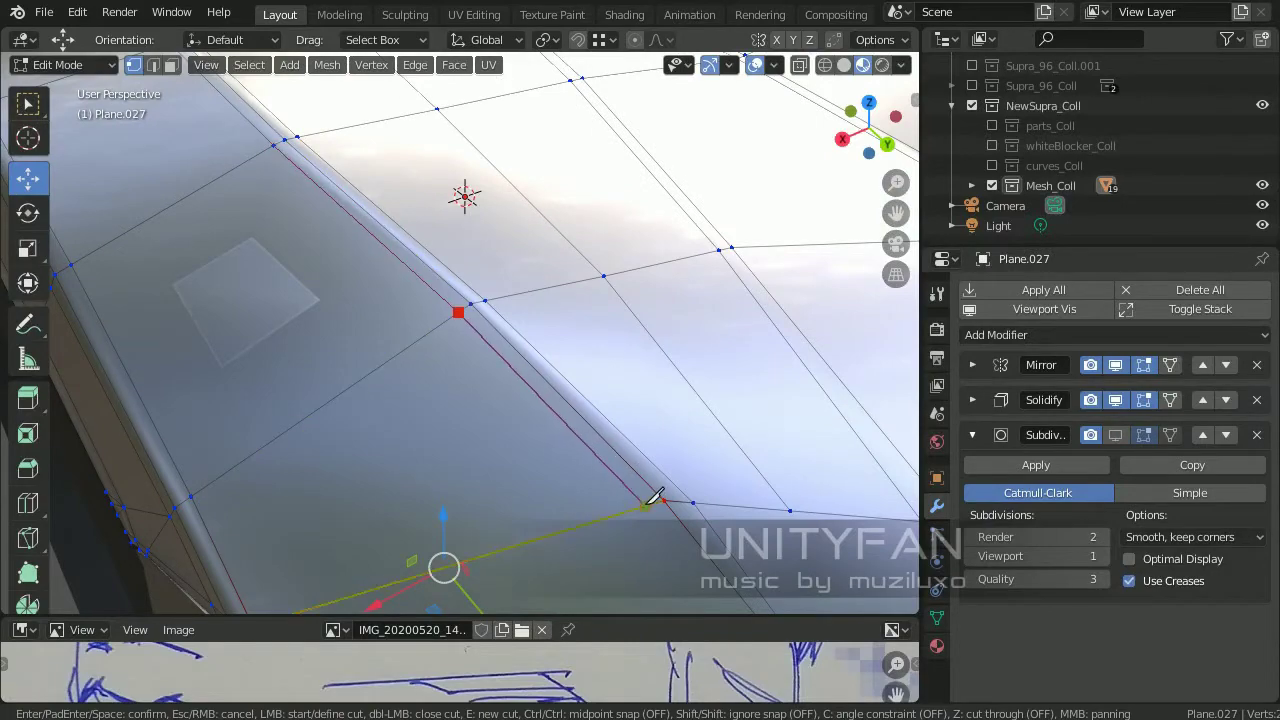
{"action": "middle_click_drag", "start_coordinate": [655, 497], "coordinate": [506, 400]}
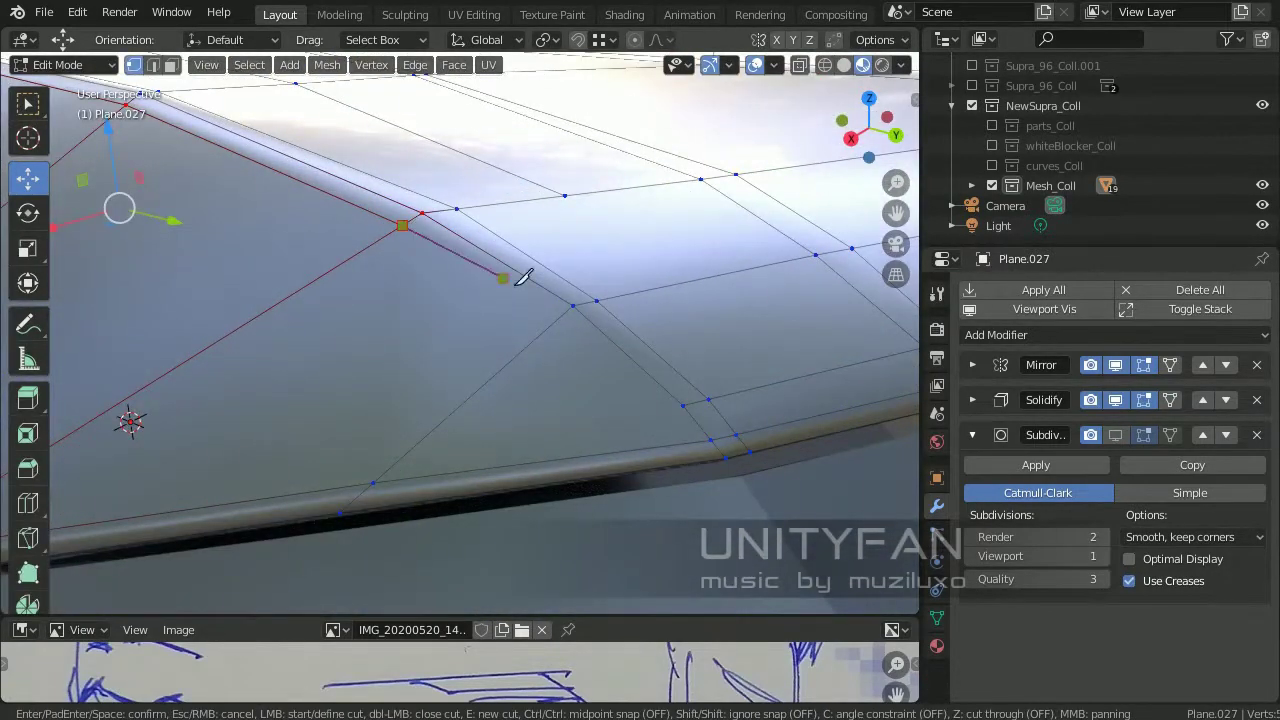
{"action": "mouse_move", "coordinate": [700, 452]}
{"action": "middle_mouse_down"}
{"action": "mouse_move", "coordinate": [589, 423]}
{"action": "mouse_move", "coordinate": [620, 455]}
{"action": "middle_mouse_up"}
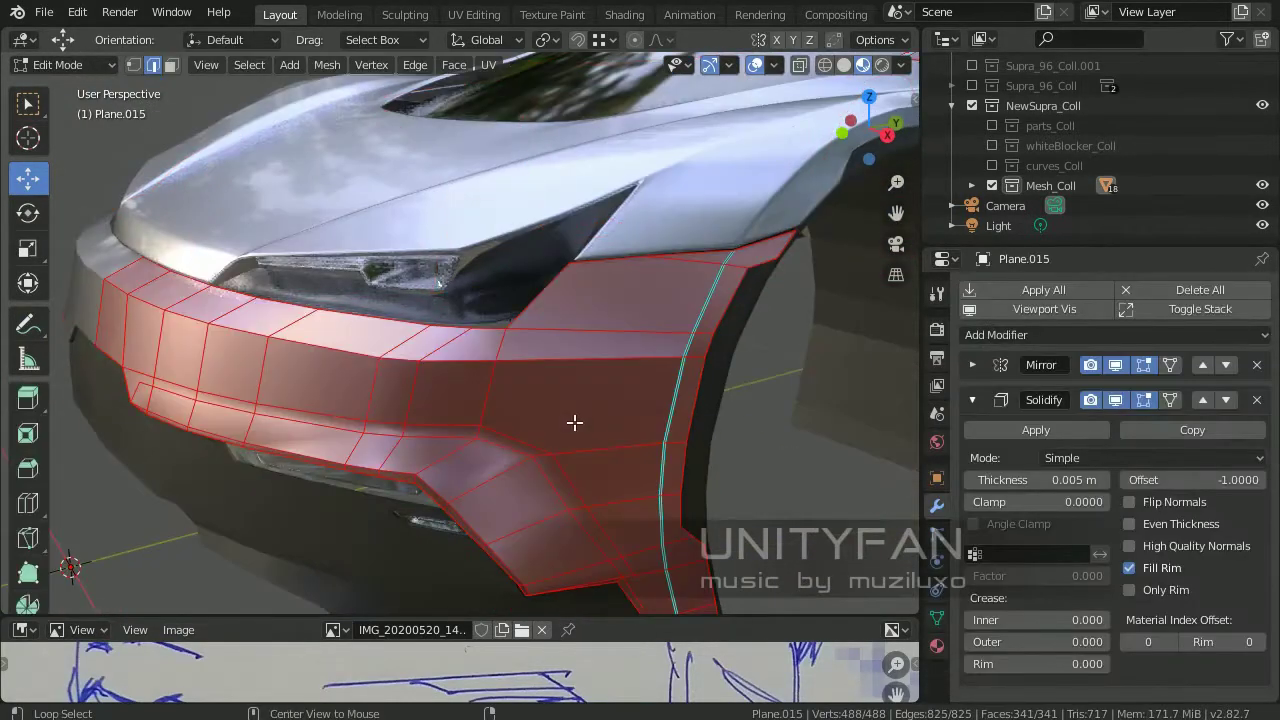
Knife-cut the Plane.015 bumper panel and check the smoothed result in object mode
{"action": "right_click", "coordinate": [575, 423]}
{"action": "scroll", "coordinate": [483, 363], "scroll_direction": "up", "scroll_amount": 3}
{"action": "scroll", "coordinate": [486, 420], "scroll_direction": "up", "scroll_amount": 3}
{"action": "key", "text": "k"}
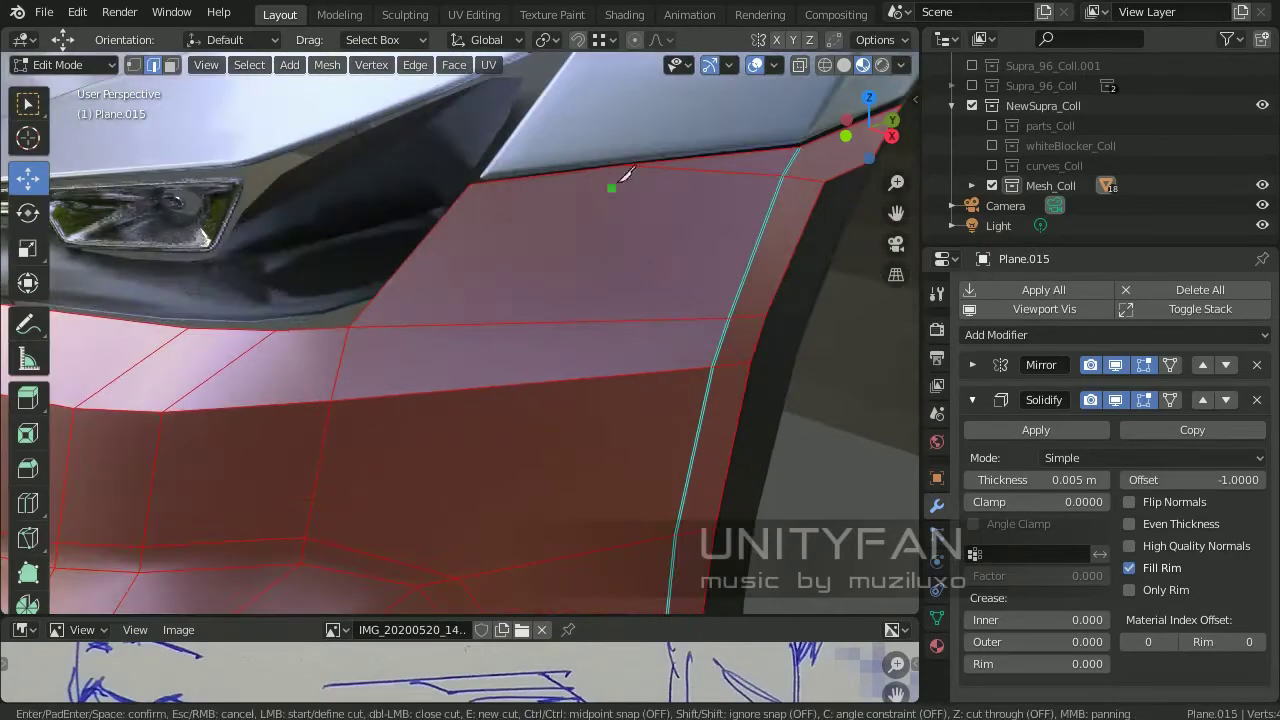
{"action": "key", "text": "Return"}
{"action": "key", "text": "Tab"}
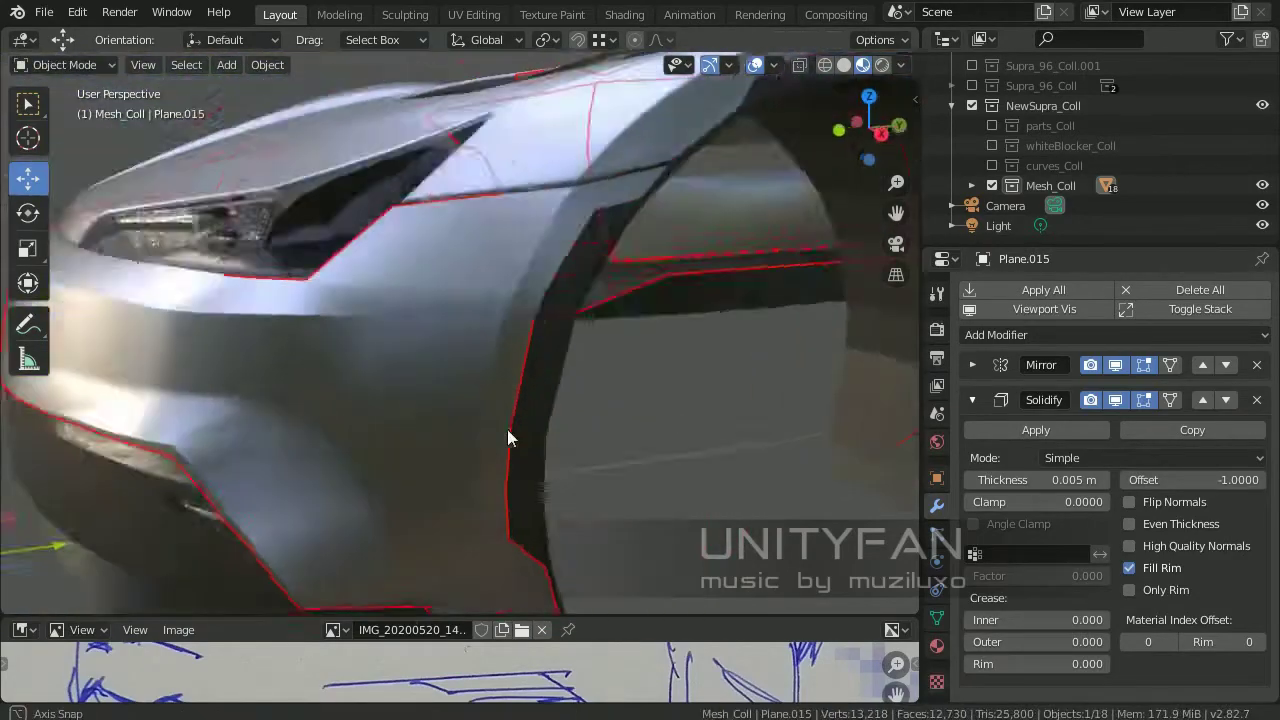
{"action": "mouse_move", "coordinate": [507, 429]}
{"action": "middle_mouse_down"}
{"action": "mouse_move", "coordinate": [461, 413]}
{"action": "mouse_move", "coordinate": [573, 352]}
{"action": "middle_mouse_up"}
{"action": "key", "text": "Tab"}
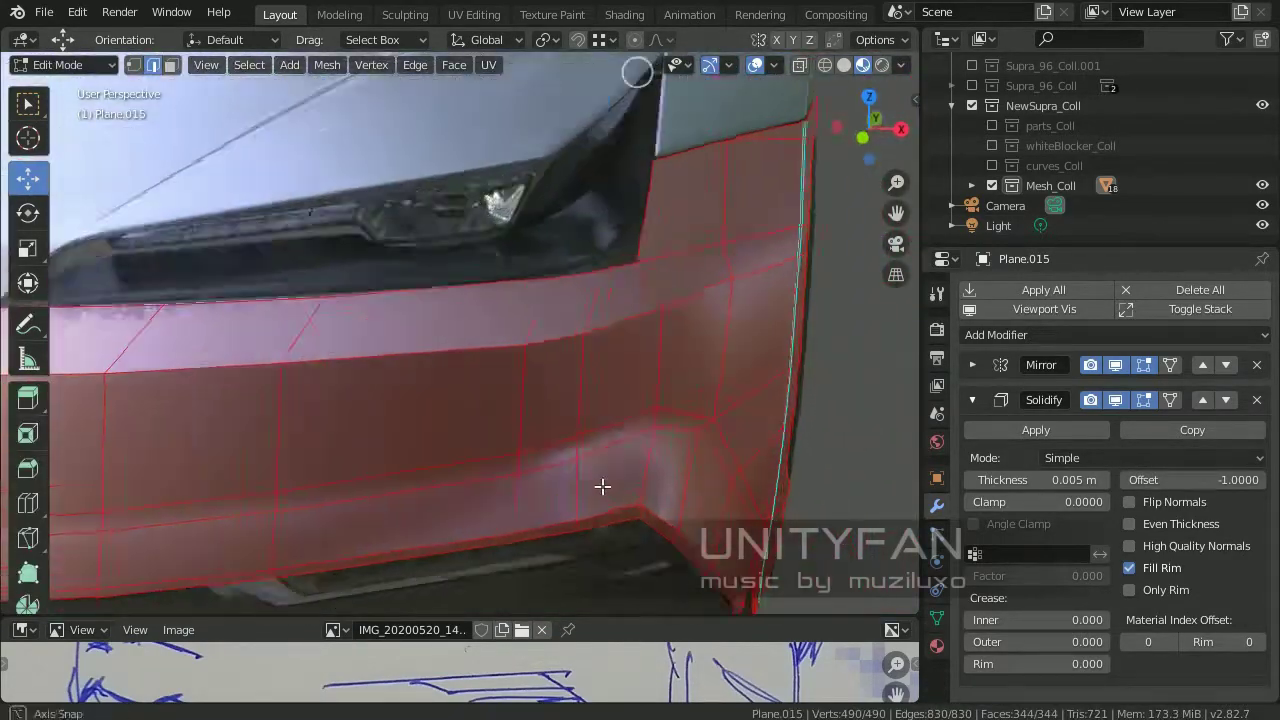
Add another knife cut below the headlight and preview the panel's shape
{"action": "middle_click_drag", "start_coordinate": [626, 423], "coordinate": [465, 508]}
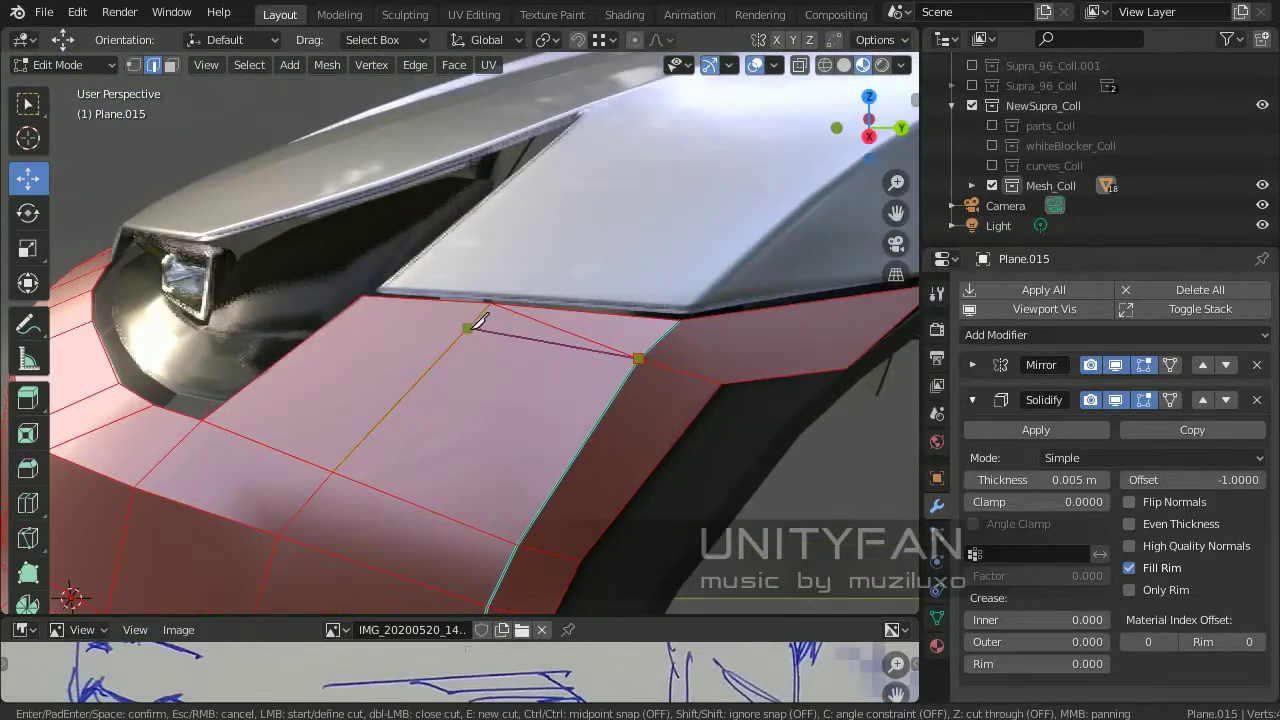
{"action": "middle_click_drag", "start_coordinate": [468, 322], "coordinate": [497, 373]}
{"action": "key", "text": "k"}
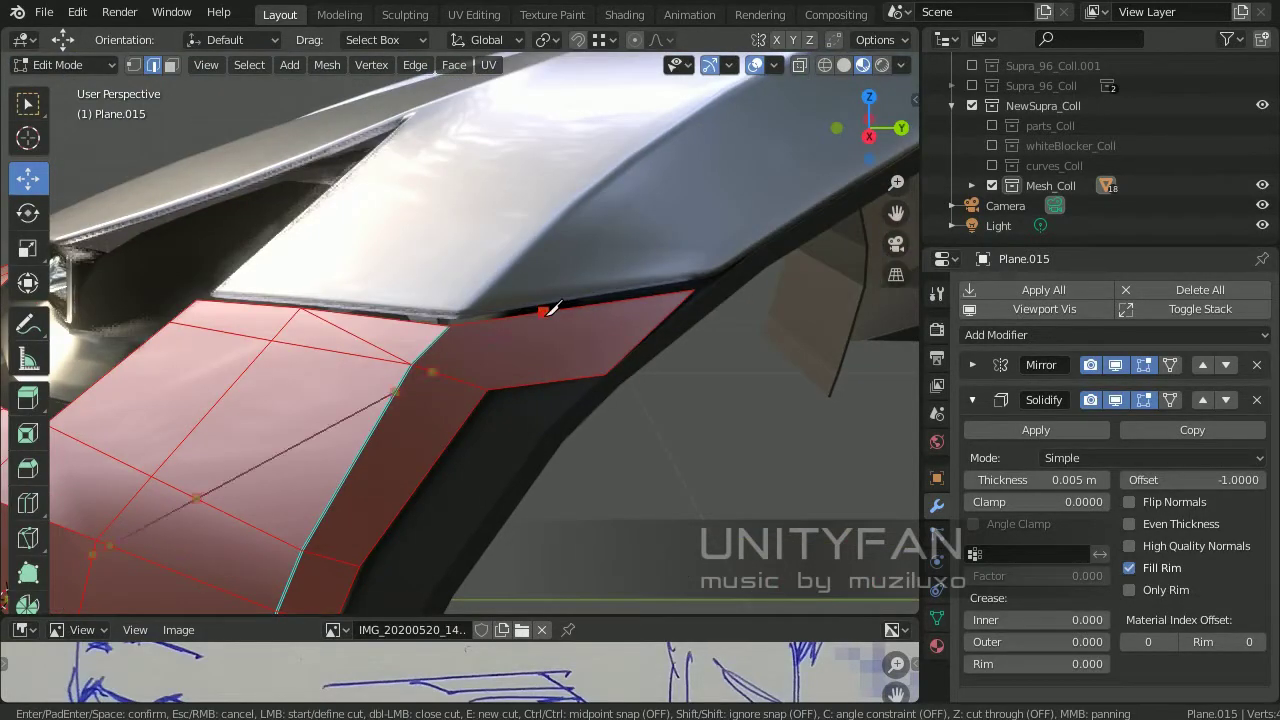
{"action": "key", "text": "Escape"}
{"action": "middle_click_drag", "start_coordinate": [549, 310], "coordinate": [212, 66]}
{"action": "key", "text": "Tab"}
{"action": "middle_click_drag", "start_coordinate": [414, 409], "coordinate": [402, 397]}
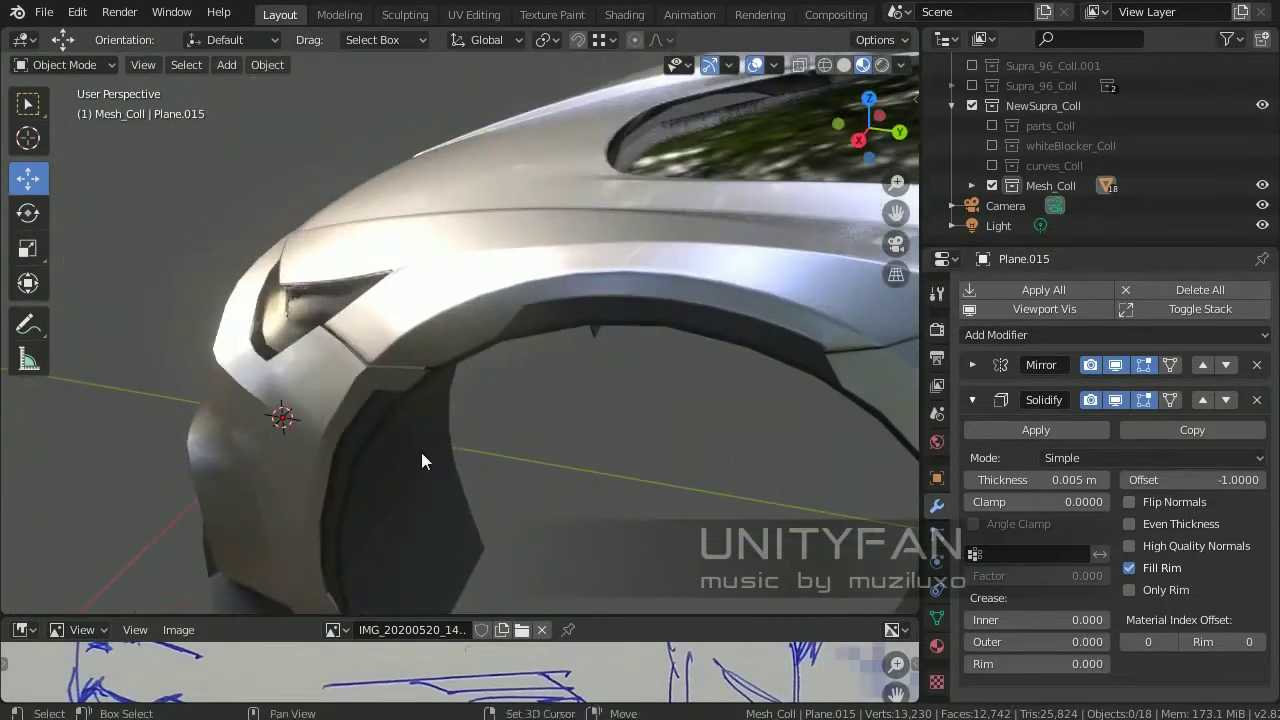
{"action": "middle_click_drag", "start_coordinate": [421, 452], "coordinate": [469, 510]}
Select the Plane.015 bumper panel and go back into edit mode on it
{"action": "left_click", "coordinate": [547, 384]}
{"action": "mouse_move", "coordinate": [456, 457]}
{"action": "middle_mouse_down"}
{"action": "mouse_move", "coordinate": [547, 384]}
{"action": "mouse_move", "coordinate": [570, 305]}
{"action": "mouse_move", "coordinate": [482, 329]}
{"action": "middle_mouse_up"}
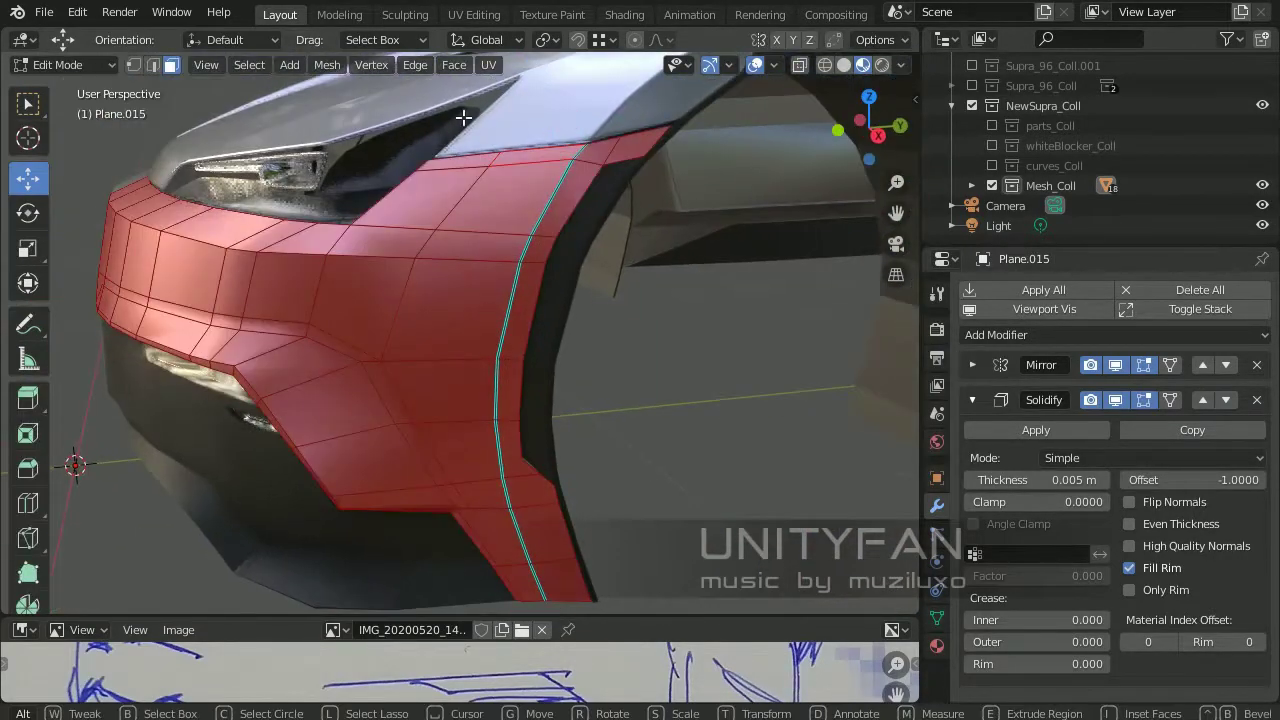
{"action": "left_click", "coordinate": [473, 442]}
{"action": "key", "text": "Tab"}
{"action": "mouse_move", "coordinate": [473, 442]}
{"action": "middle_mouse_down"}
{"action": "mouse_move", "coordinate": [481, 361]}
{"action": "mouse_move", "coordinate": [600, 380]}
{"action": "middle_mouse_up"}
{"action": "key", "text": "Tab"}
Add a new edge loop across the Plane.015 bumper
{"action": "scroll", "coordinate": [561, 347], "scroll_direction": "up", "scroll_amount": 3}
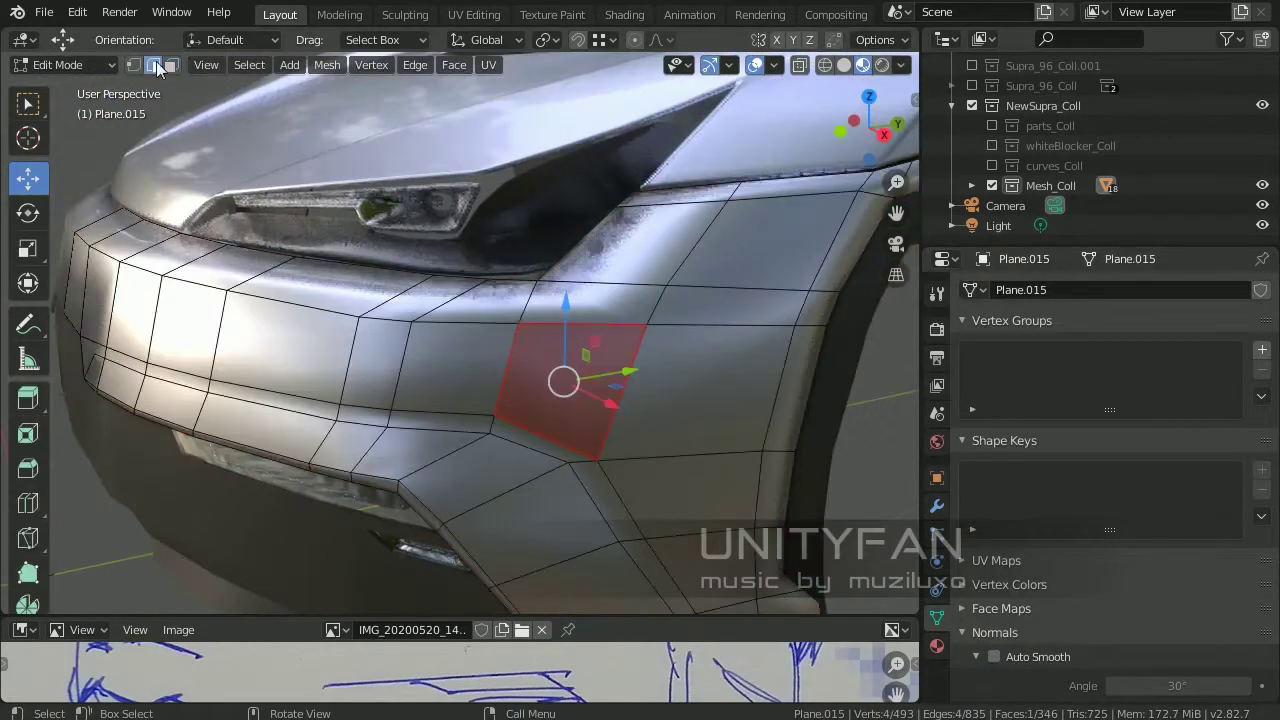
{"action": "middle_click_drag", "start_coordinate": [594, 329], "coordinate": [729, 271]}
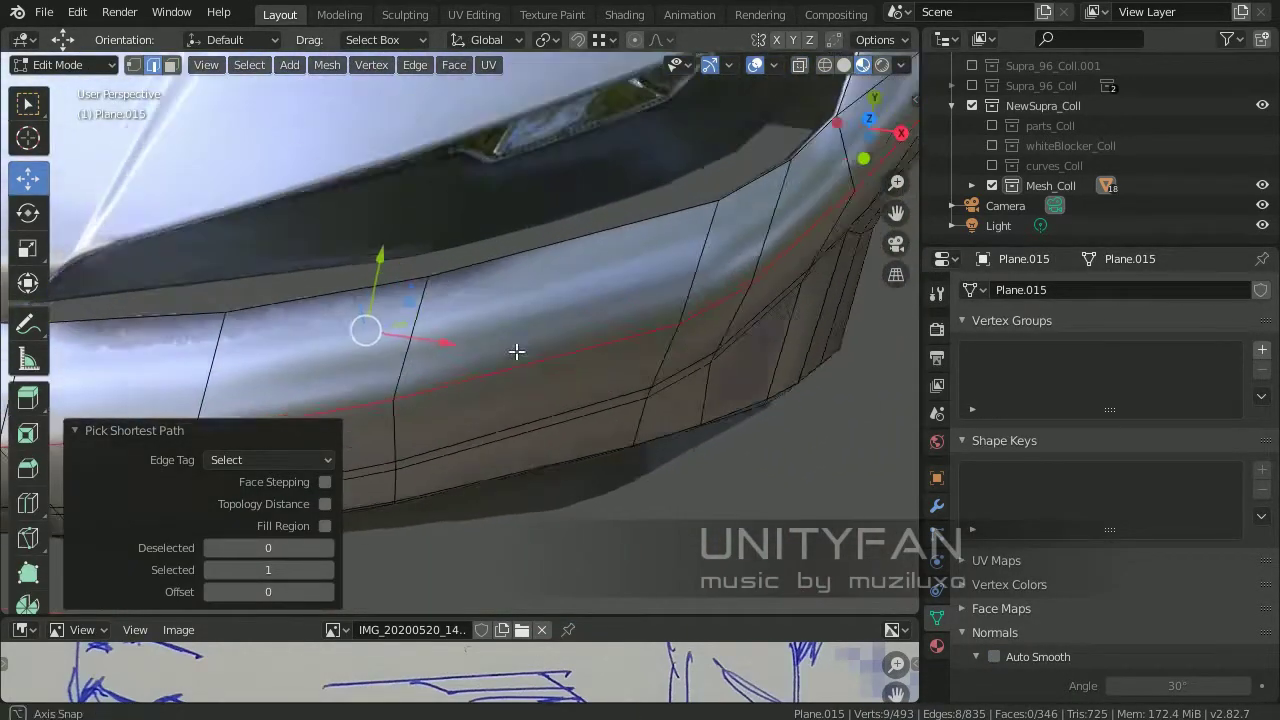
{"action": "left_click", "coordinate": [516, 351]}
{"action": "mouse_move", "coordinate": [516, 351]}
{"action": "middle_mouse_down"}
{"action": "mouse_move", "coordinate": [608, 349]}
{"action": "mouse_move", "coordinate": [487, 334]}
{"action": "middle_mouse_up"}
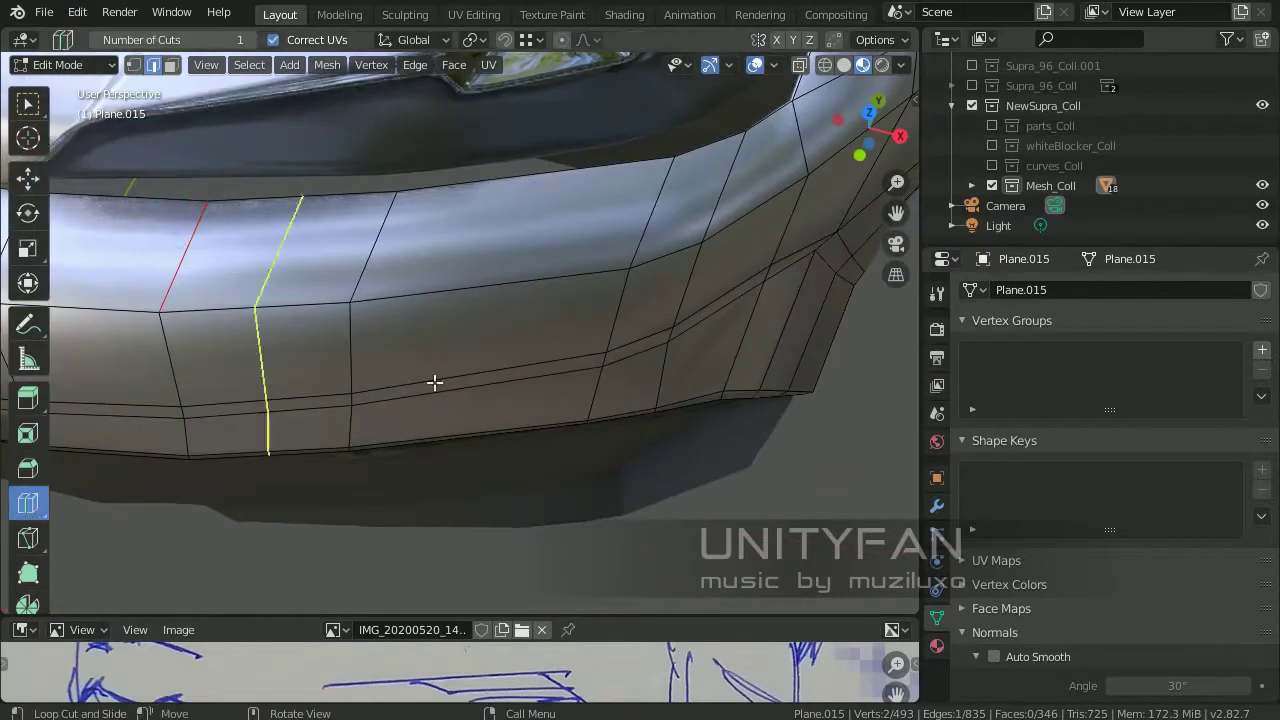
{"action": "left_click", "coordinate": [395, 343]}
{"action": "middle_click_drag", "start_coordinate": [395, 343], "coordinate": [678, 235]}
Dissolve the unwanted bumper edges and bevel the top edge loop
{"action": "key", "text": "x"}
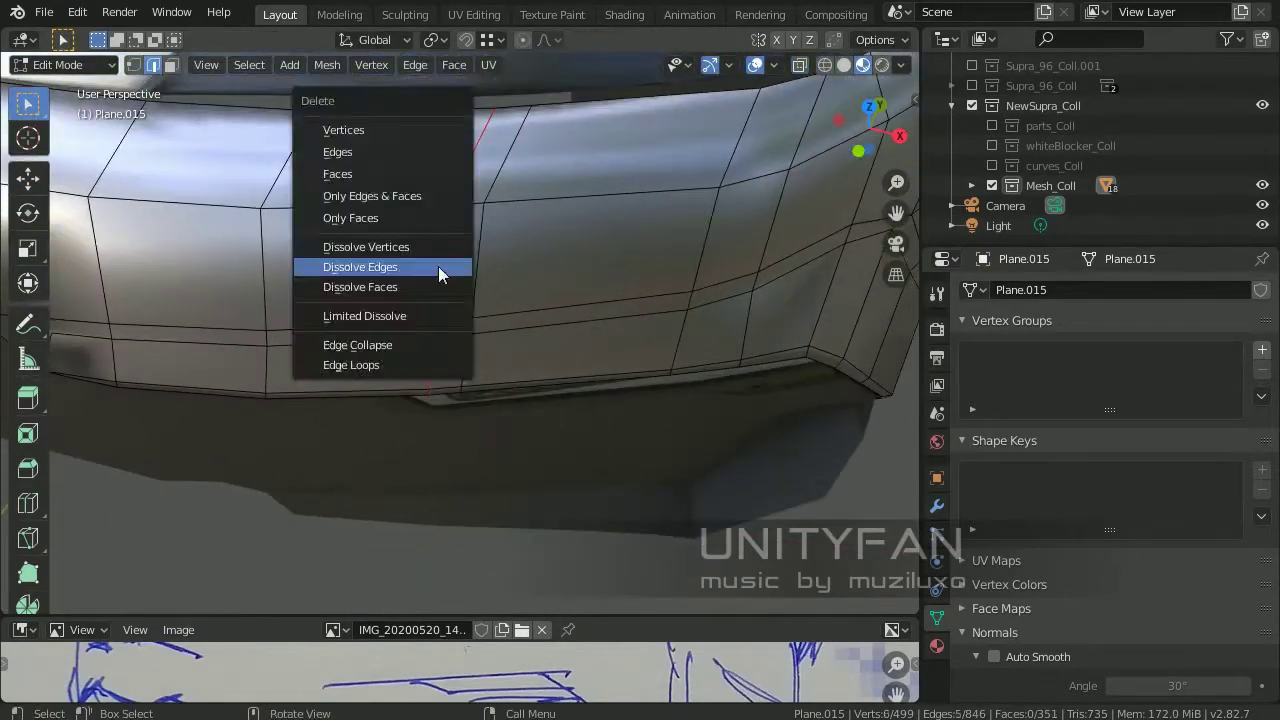
{"action": "left_click", "coordinate": [443, 271]}
{"action": "mouse_move", "coordinate": [443, 271]}
{"action": "middle_mouse_down"}
{"action": "mouse_move", "coordinate": [426, 298]}
{"action": "mouse_move", "coordinate": [521, 321]}
{"action": "middle_mouse_up"}
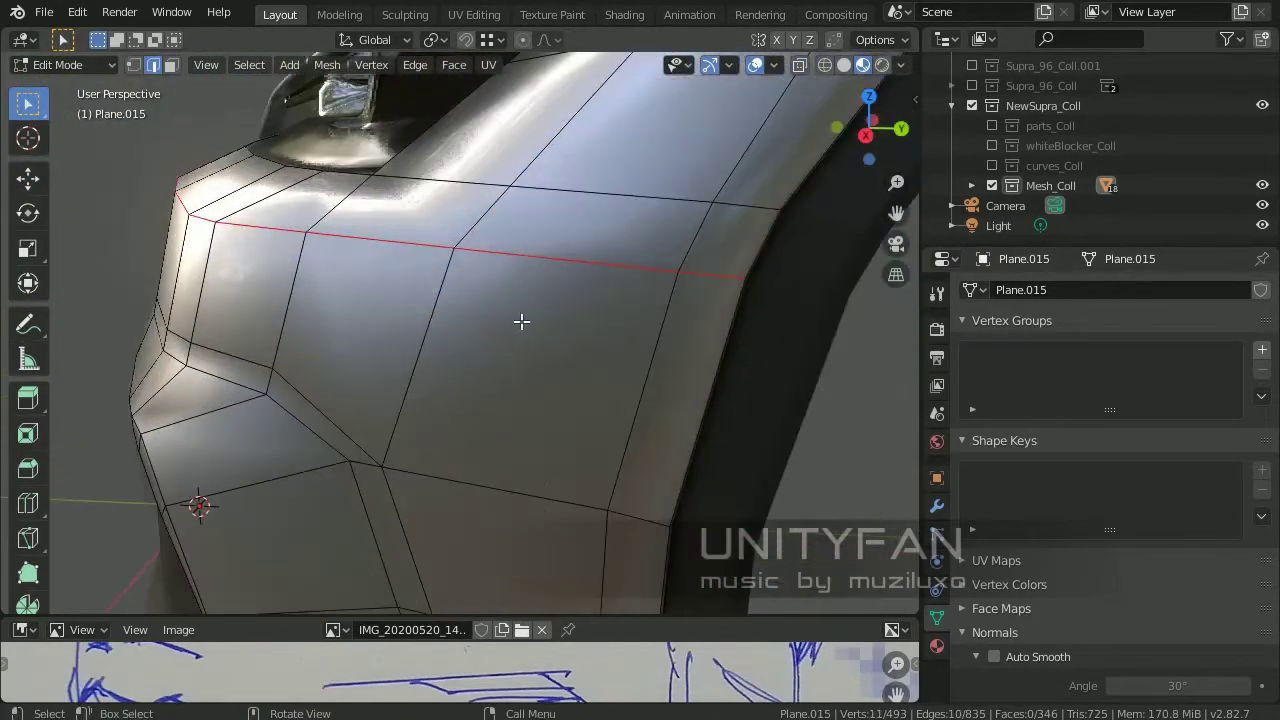
{"action": "left_click", "coordinate": [610, 341]}
{"action": "middle_click_drag", "start_coordinate": [610, 341], "coordinate": [547, 326]}
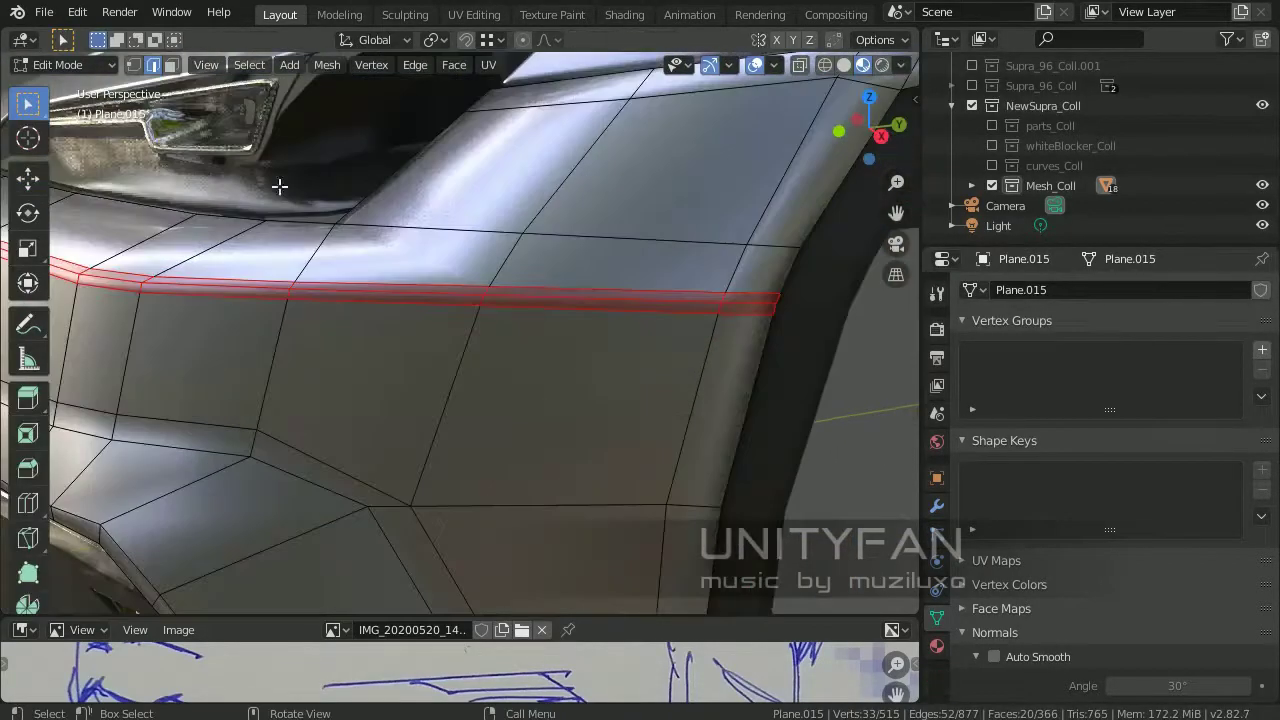
{"action": "left_click", "coordinate": [757, 300]}
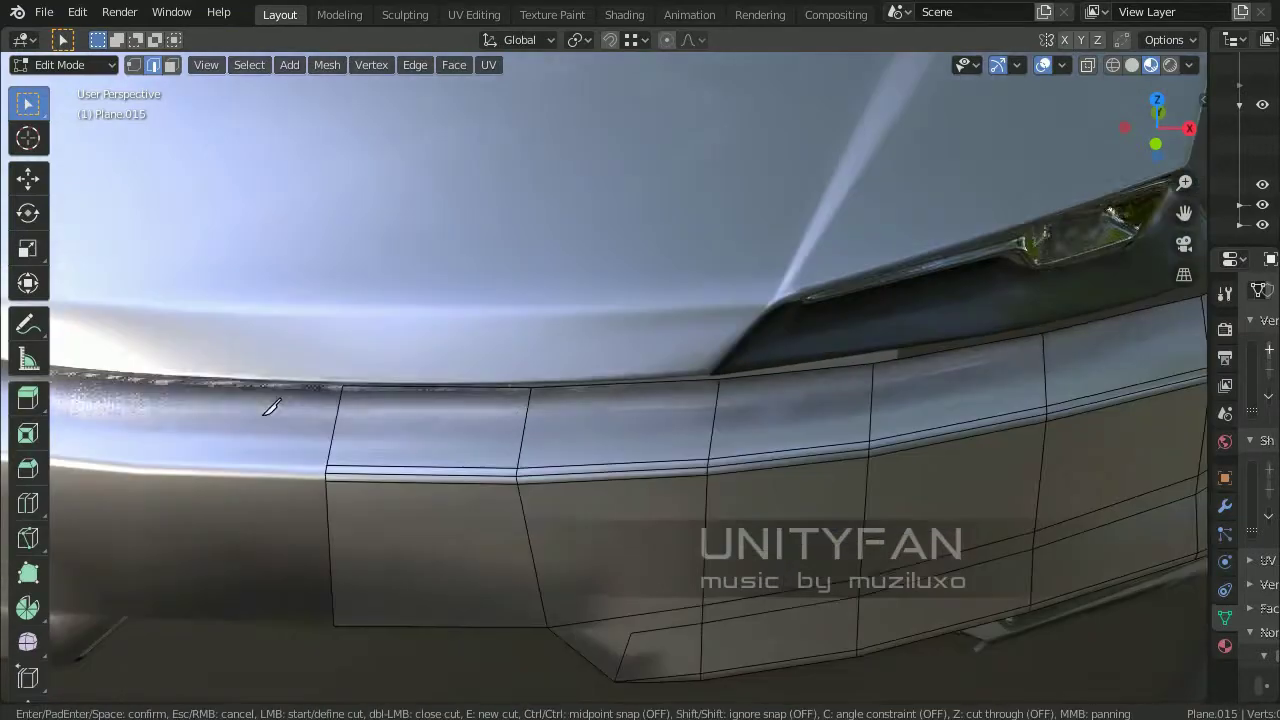
{"action": "middle_click_drag", "start_coordinate": [271, 400], "coordinate": [190, 425]}
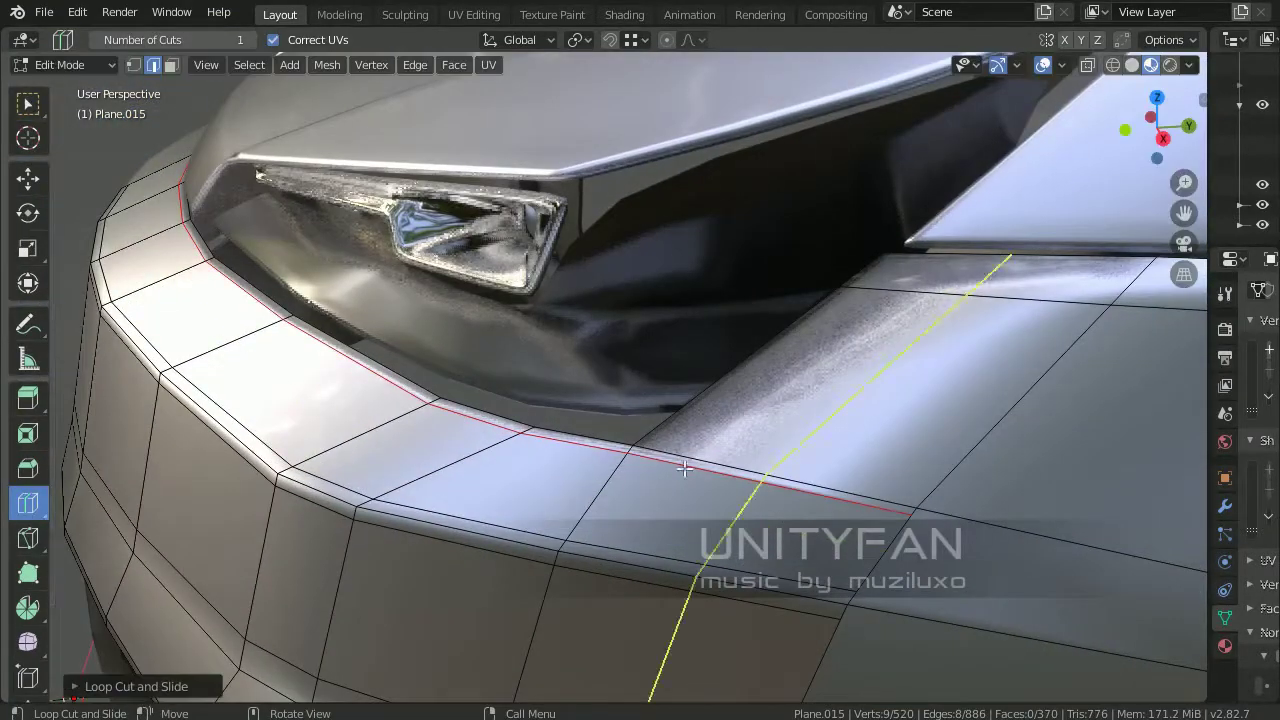
{"action": "left_click", "coordinate": [702, 481]}
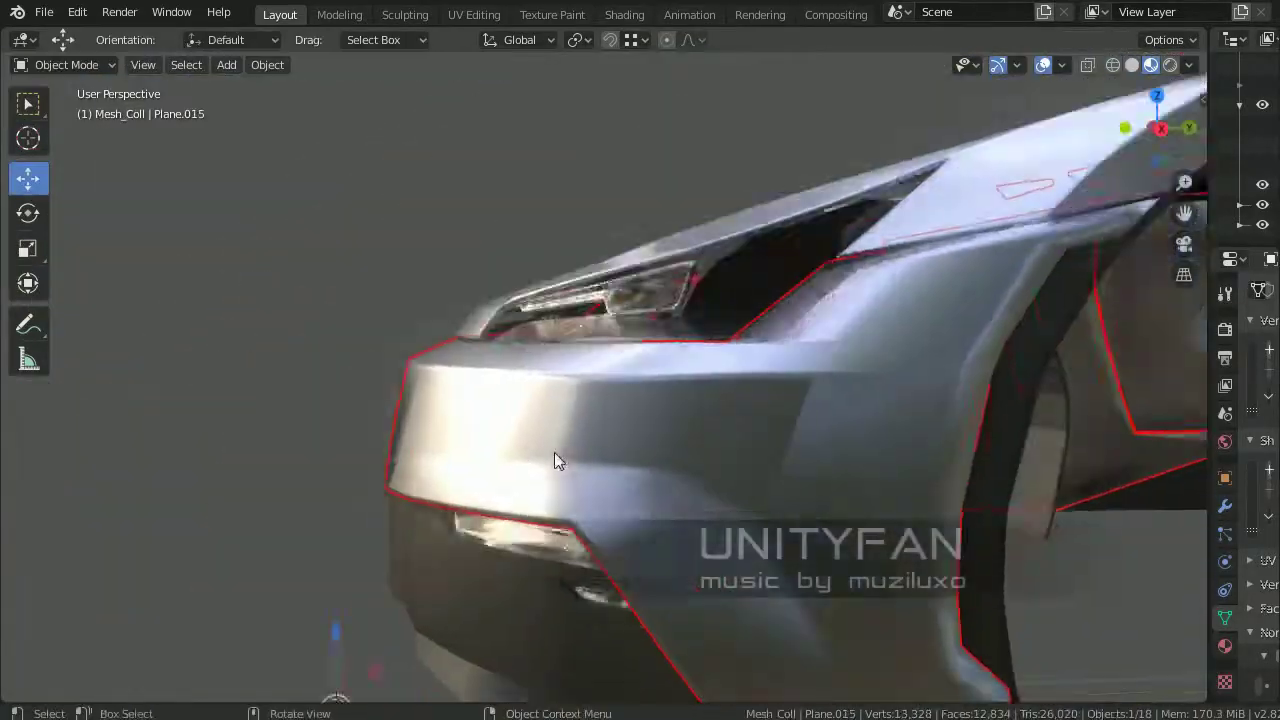
Make knife cuts along the lower edge of the Plane.015 bumper panel
{"action": "scroll", "coordinate": [770, 468], "scroll_direction": "up", "scroll_amount": 5}
{"action": "key", "text": "k"}
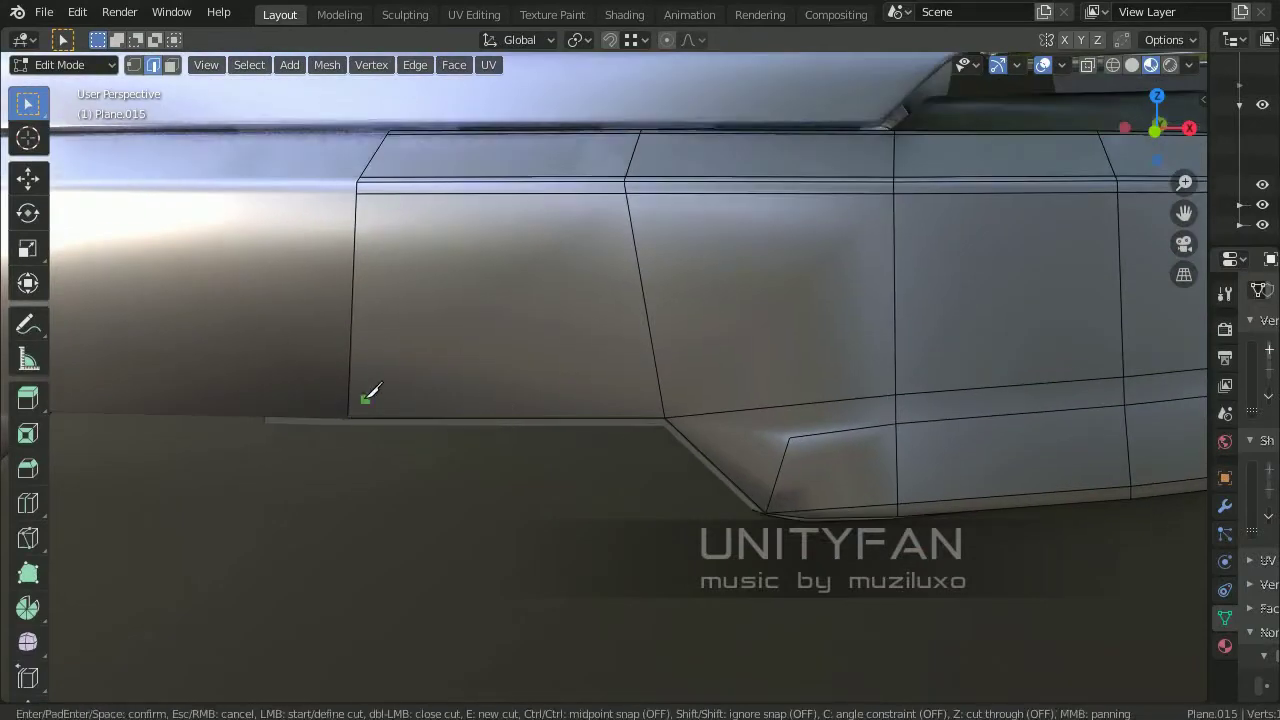
{"action": "key", "text": "Return"}
{"action": "scroll", "coordinate": [687, 440], "scroll_direction": "up", "scroll_amount": 5}
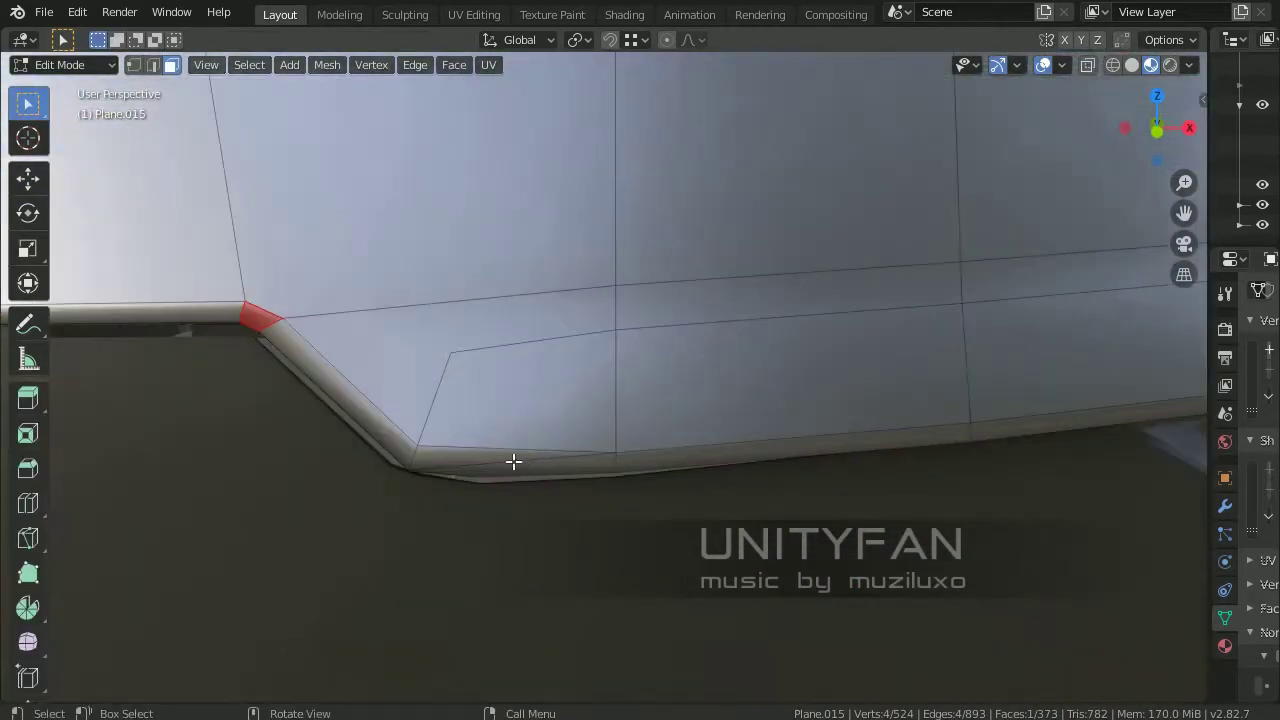
{"action": "scroll", "coordinate": [509, 469], "scroll_direction": "up", "scroll_amount": 4}
{"action": "key", "text": "k"}
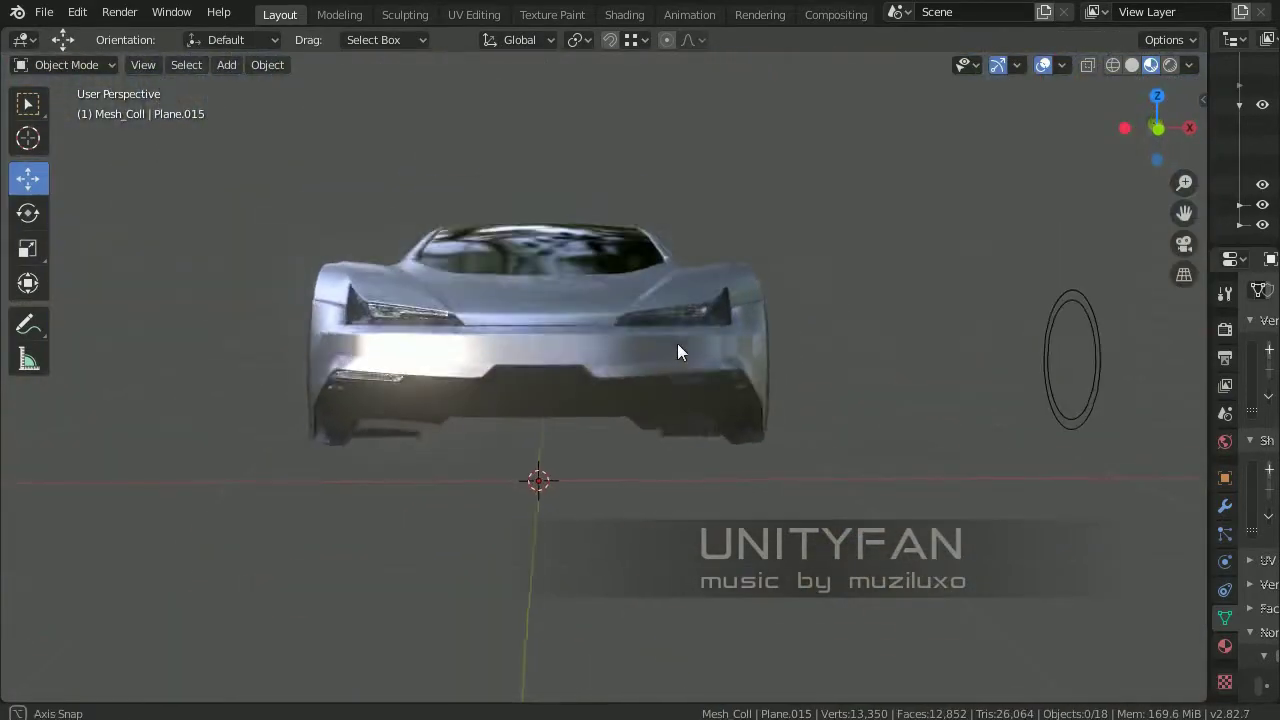
{"action": "middle_click_drag", "start_coordinate": [677, 343], "coordinate": [697, 458]}
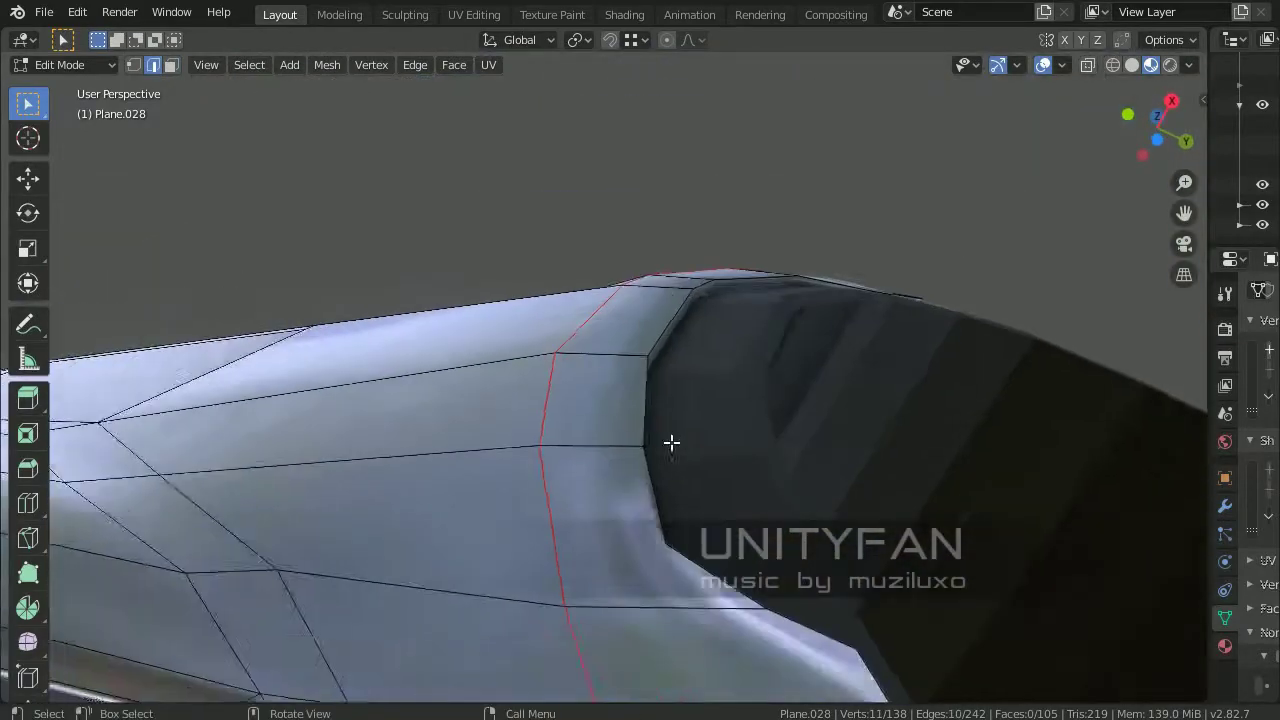
Bevel the Plane.028 edge loop, knife-cut the bumper corner, and add a loop cut there
{"action": "key", "text": "ctrl+b"}
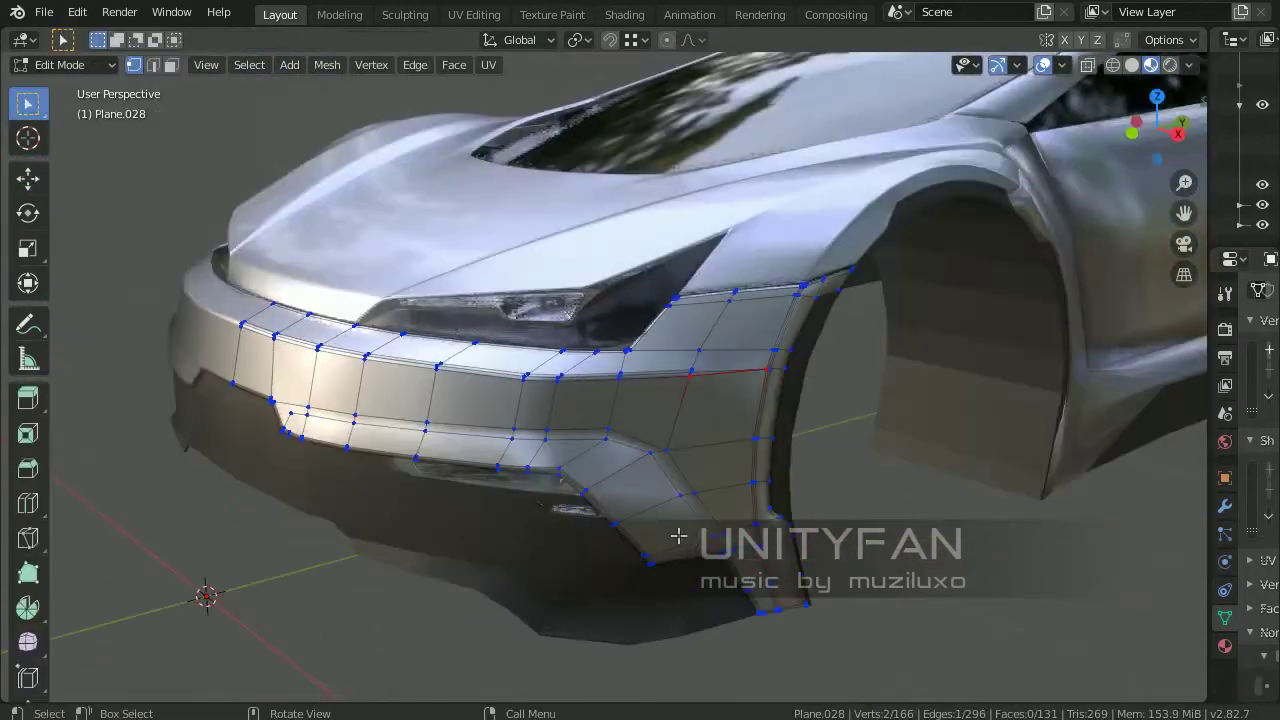
{"action": "scroll", "coordinate": [678, 537], "scroll_direction": "up", "scroll_amount": 3}
{"action": "scroll", "coordinate": [594, 446], "scroll_direction": "up", "scroll_amount": 3}
{"action": "scroll", "coordinate": [616, 490], "scroll_direction": "up", "scroll_amount": 2}
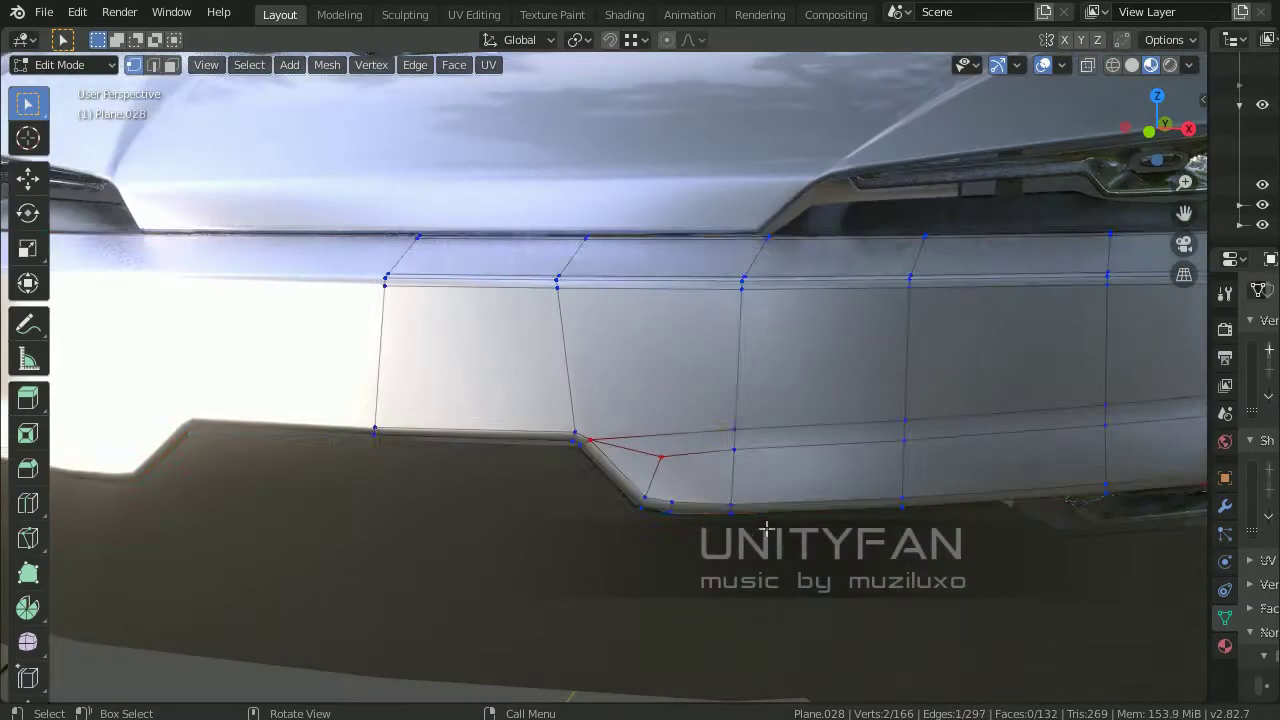
{"action": "middle_click_drag", "start_coordinate": [731, 528], "coordinate": [720, 497]}
{"action": "key", "text": "k"}
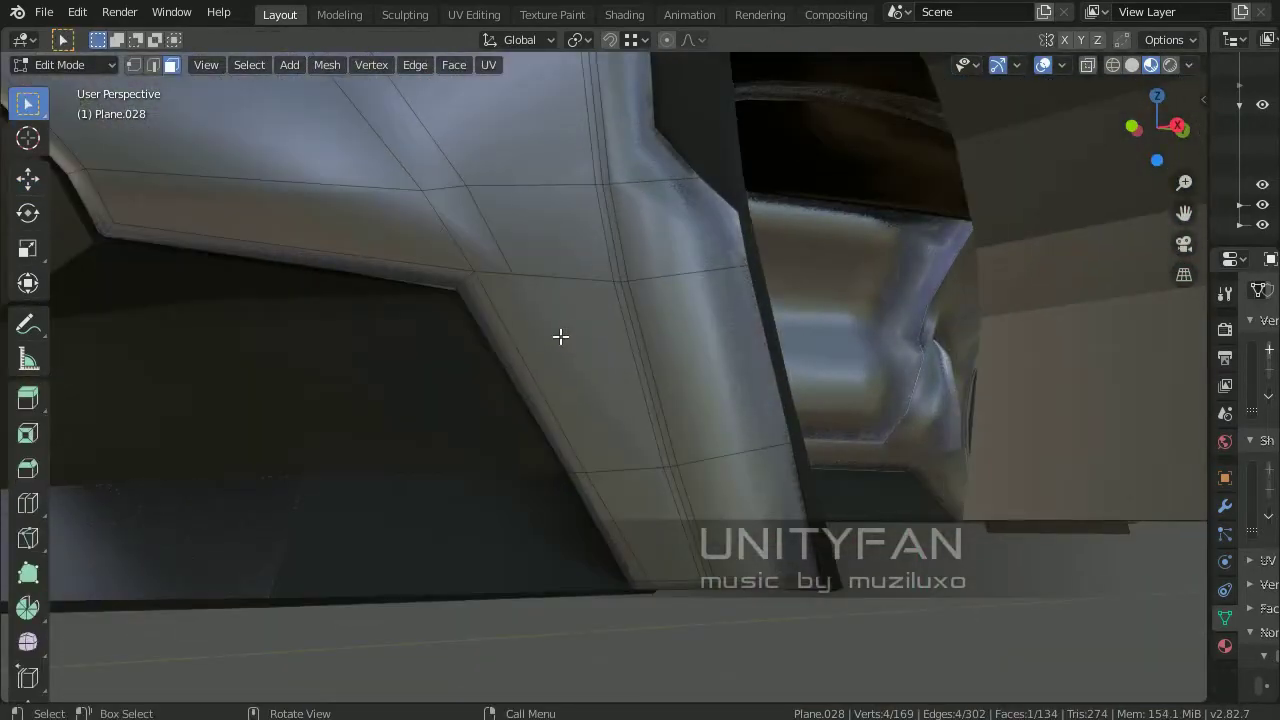
{"action": "mouse_move", "coordinate": [560, 336]}
{"action": "middle_mouse_down"}
{"action": "mouse_move", "coordinate": [680, 406]}
{"action": "mouse_move", "coordinate": [641, 417]}
{"action": "middle_mouse_up"}
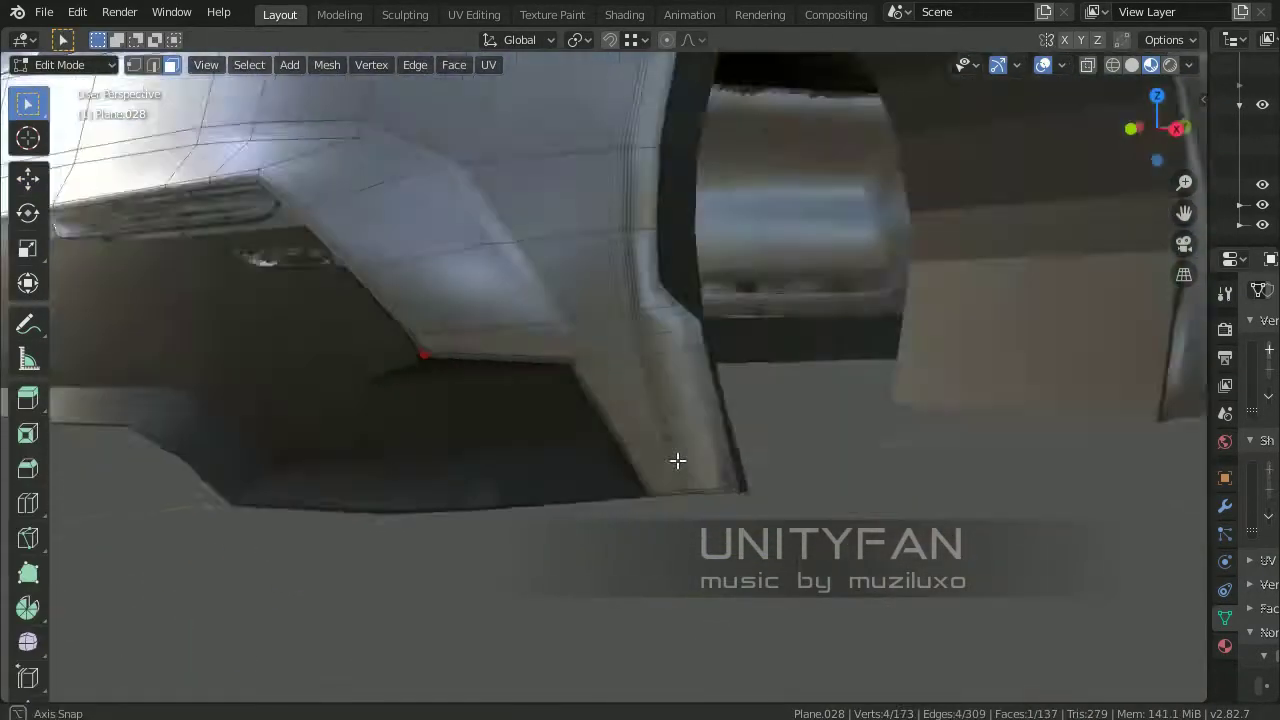
{"action": "middle_click_drag", "start_coordinate": [677, 460], "coordinate": [660, 443]}
{"action": "scroll", "coordinate": [660, 443], "scroll_direction": "up", "scroll_amount": 3}
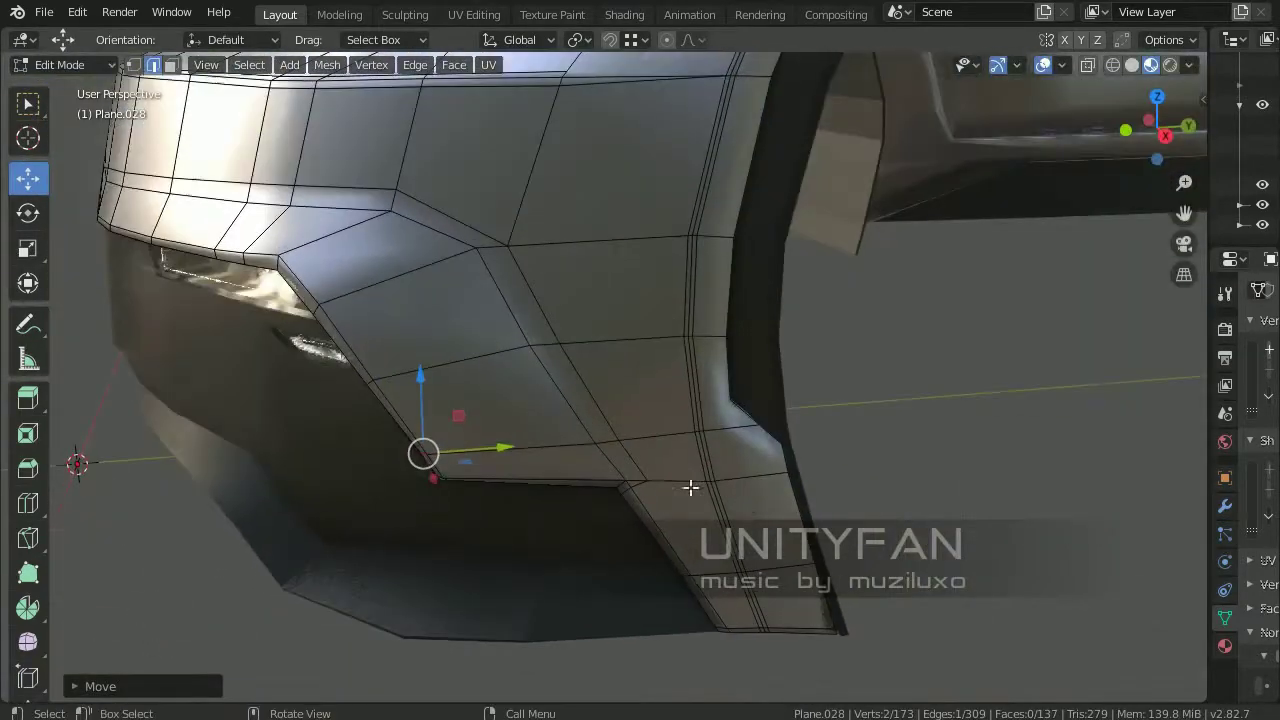
{"action": "middle_click_drag", "start_coordinate": [690, 487], "coordinate": [565, 445]}
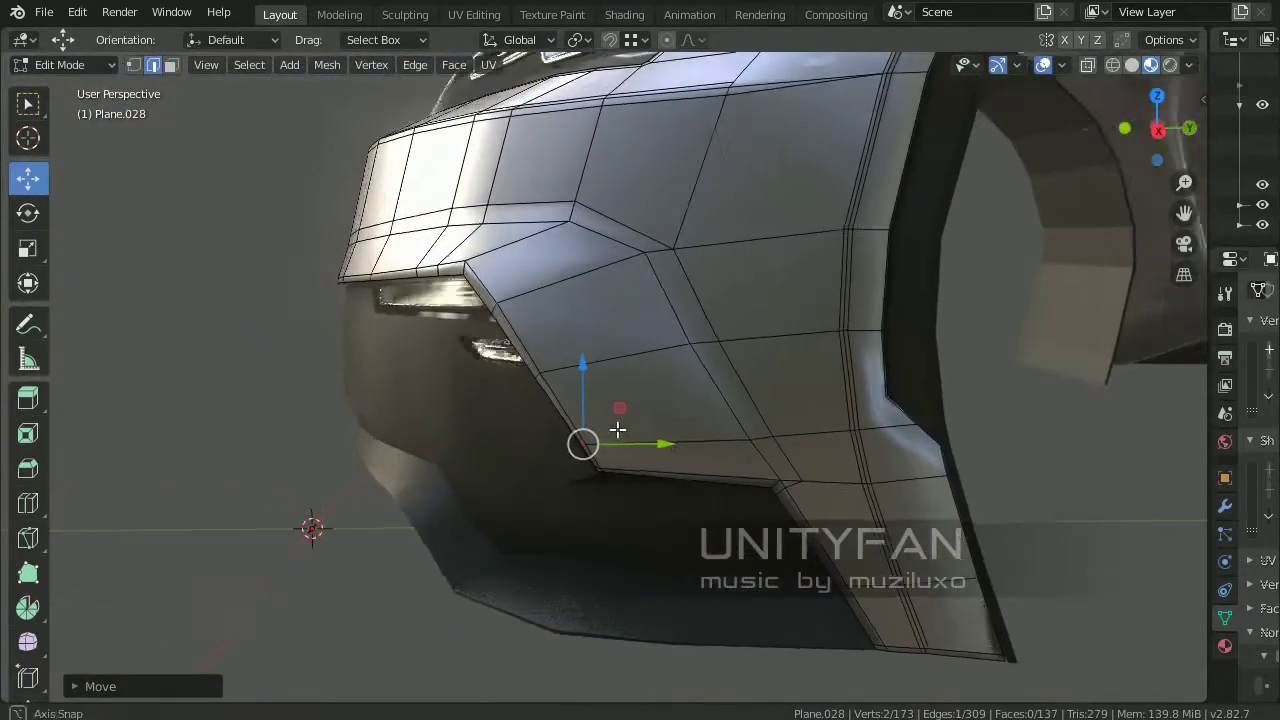
{"action": "left_click", "coordinate": [437, 291]}
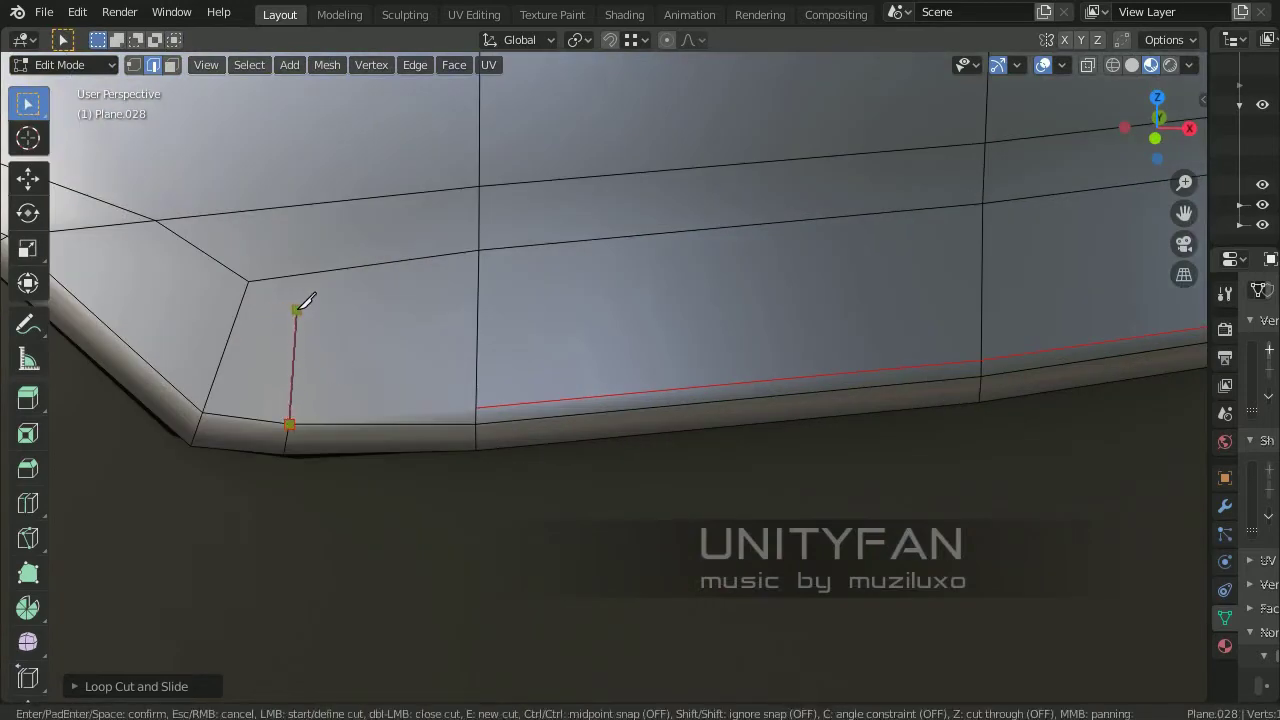
Confirm the corner knife cut on Plane.028 and add an edge loop across the panel
{"action": "key", "text": "Return"}
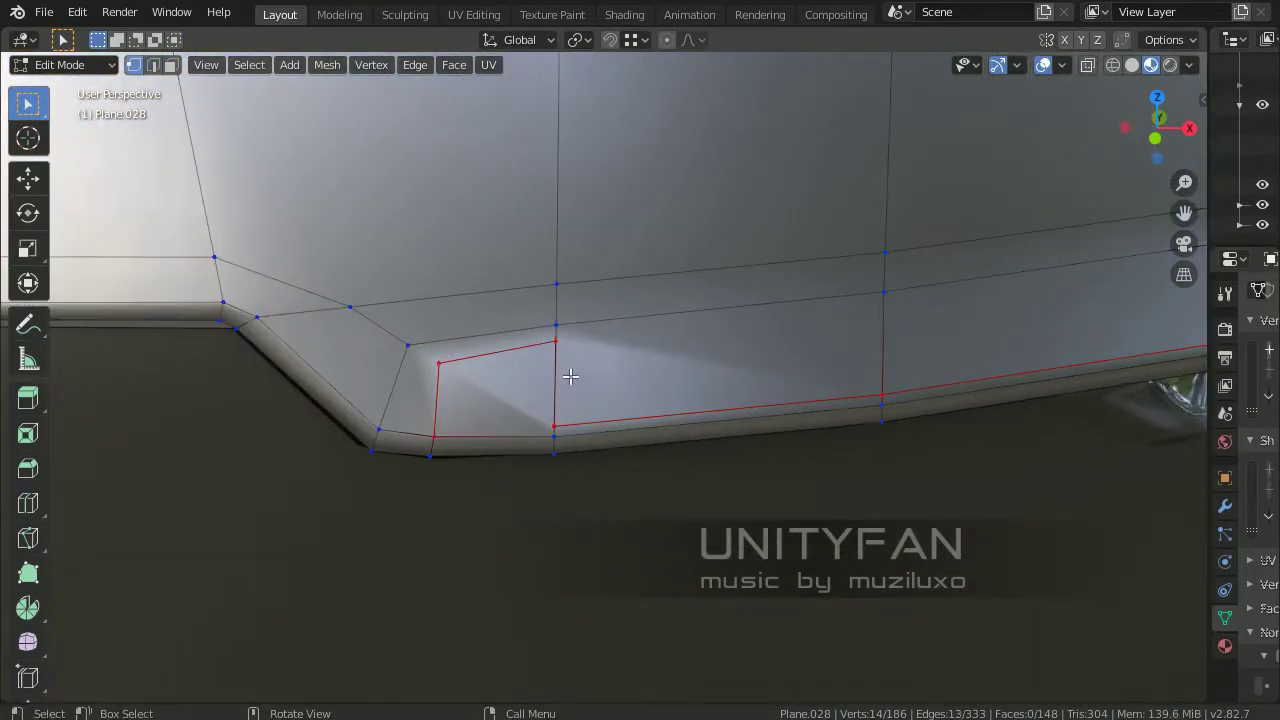
{"action": "mouse_move", "coordinate": [551, 420]}
{"action": "middle_mouse_down"}
{"action": "mouse_move", "coordinate": [600, 443]}
{"action": "mouse_move", "coordinate": [497, 443]}
{"action": "mouse_move", "coordinate": [531, 432]}
{"action": "mouse_move", "coordinate": [300, 470]}
{"action": "middle_mouse_up"}
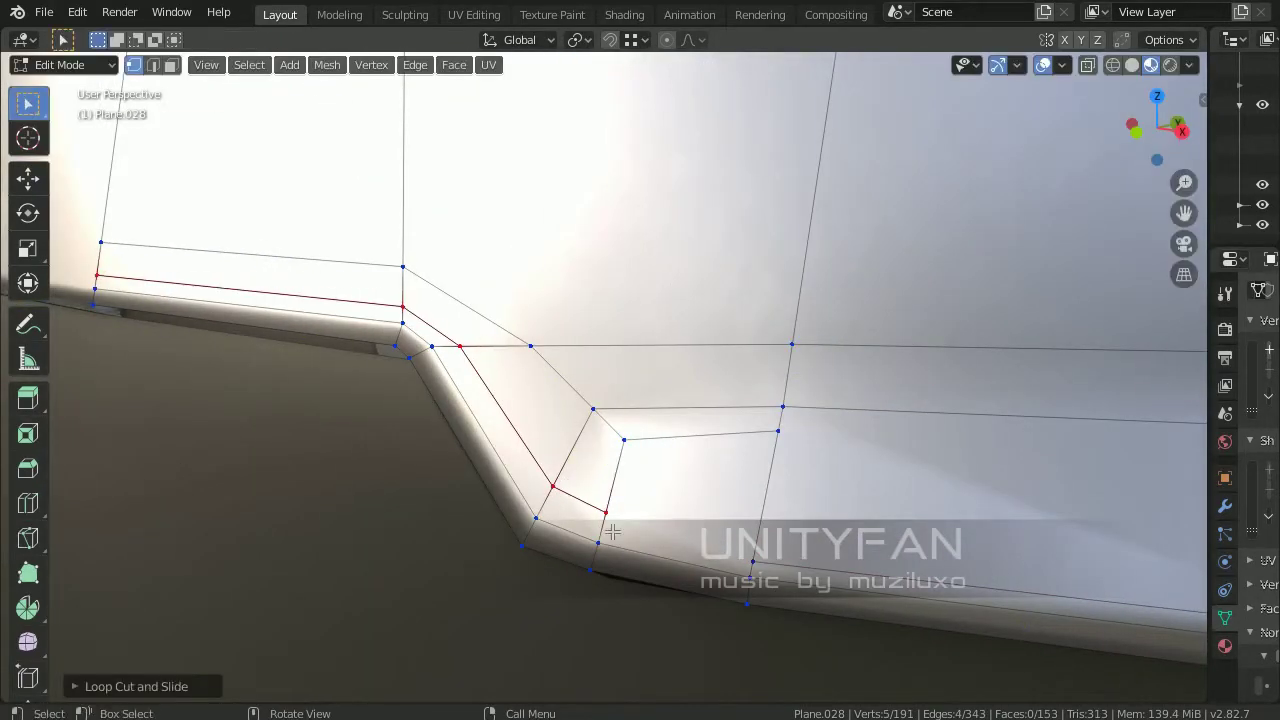
{"action": "scroll", "coordinate": [612, 532], "scroll_direction": "down", "scroll_amount": 6}
{"action": "middle_click_drag", "start_coordinate": [612, 532], "coordinate": [657, 414]}
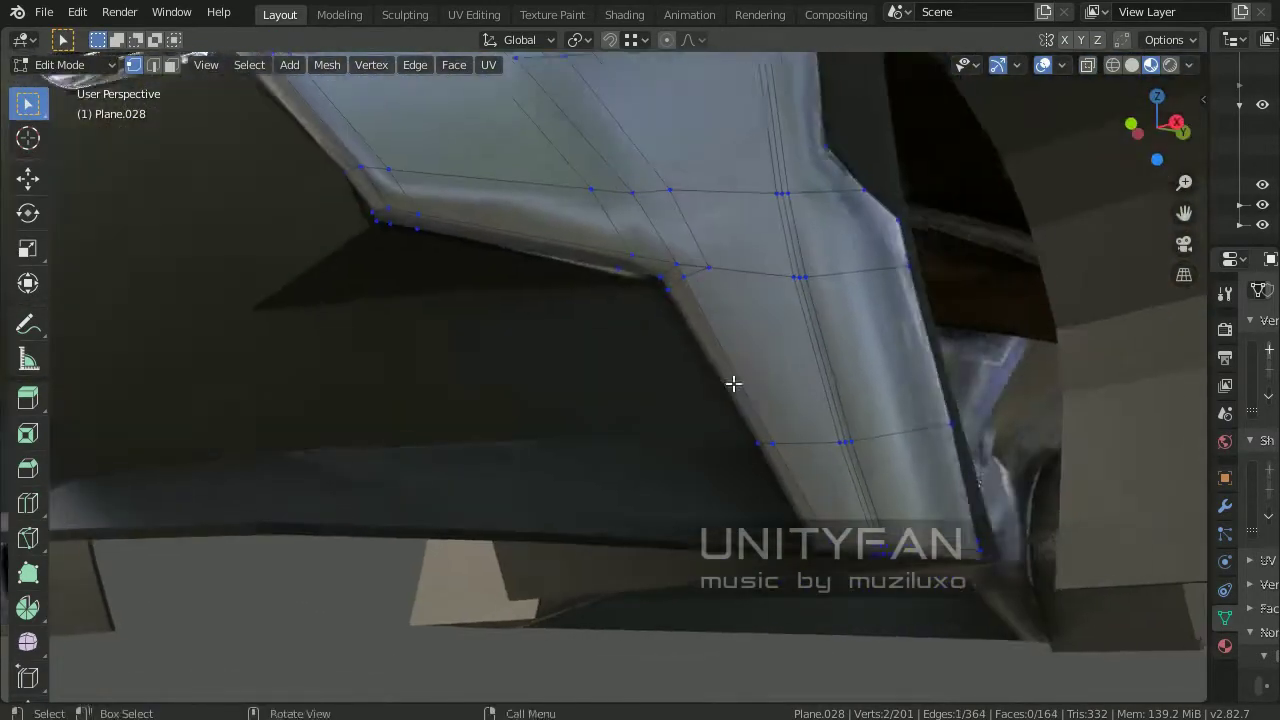
{"action": "middle_click_drag", "start_coordinate": [733, 383], "coordinate": [675, 405]}
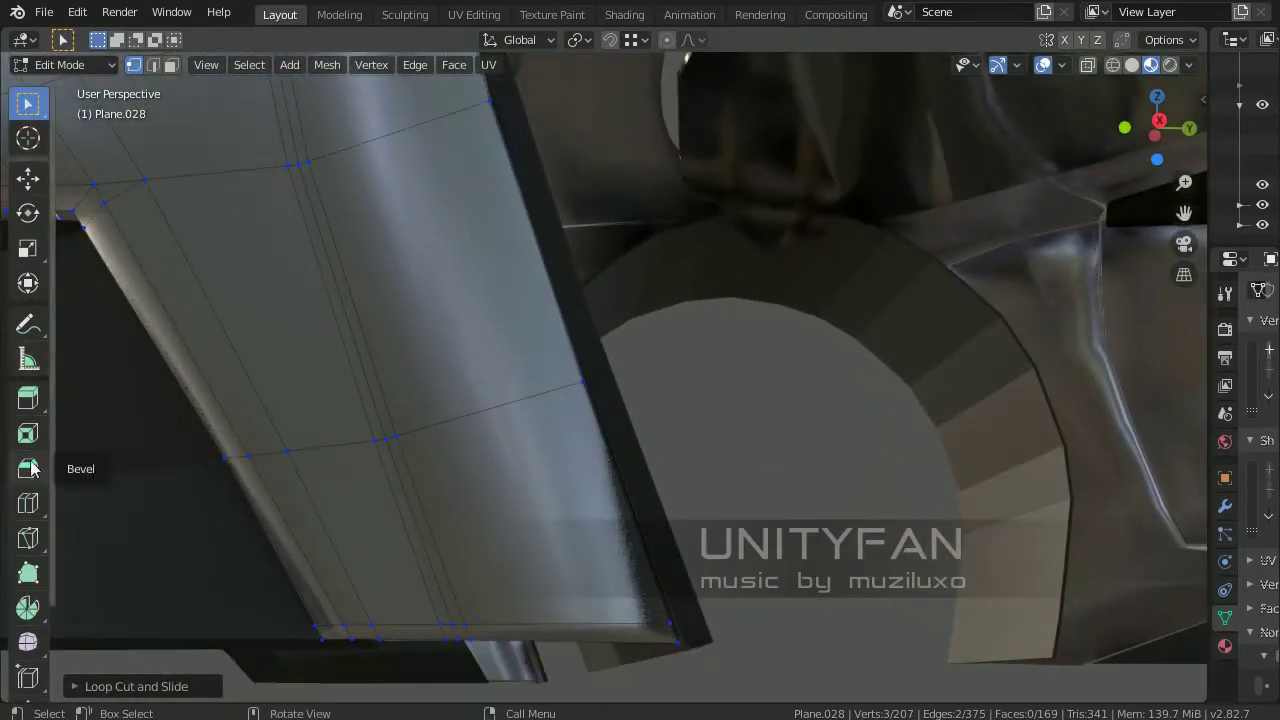
{"action": "left_click_drag", "start_coordinate": [555, 420], "coordinate": [566, 421]}
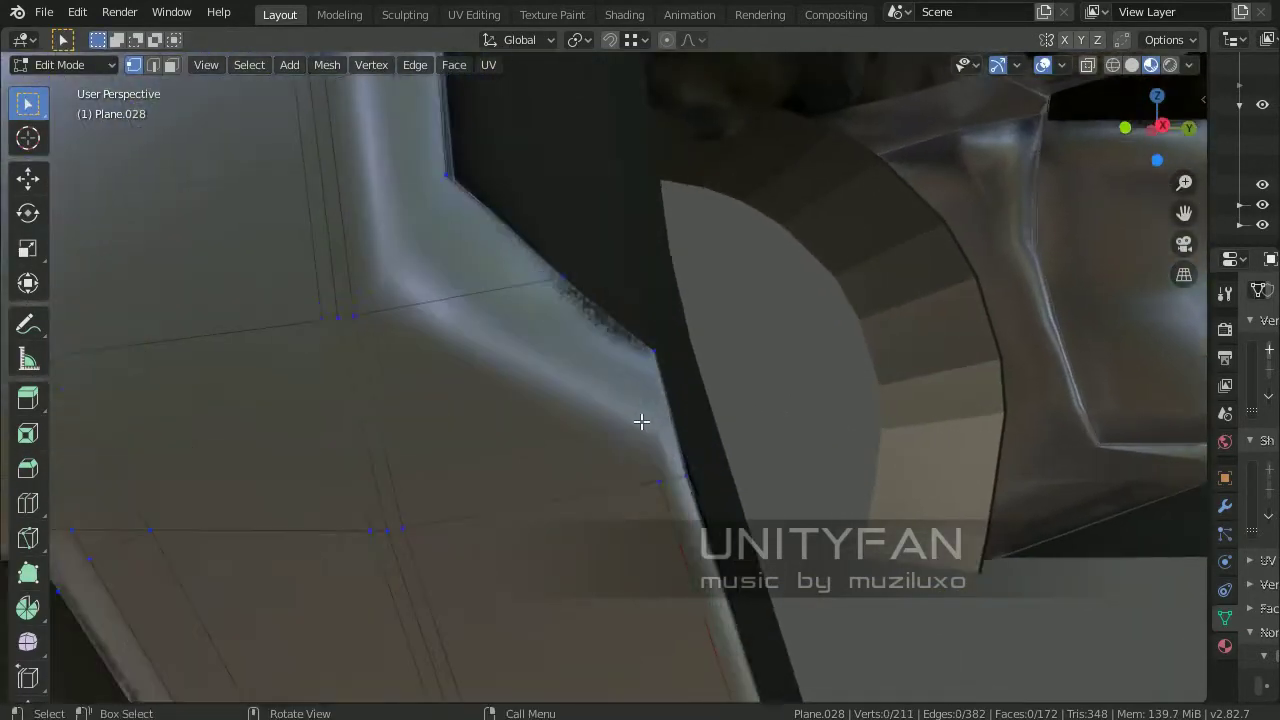
{"action": "key", "text": "Return"}
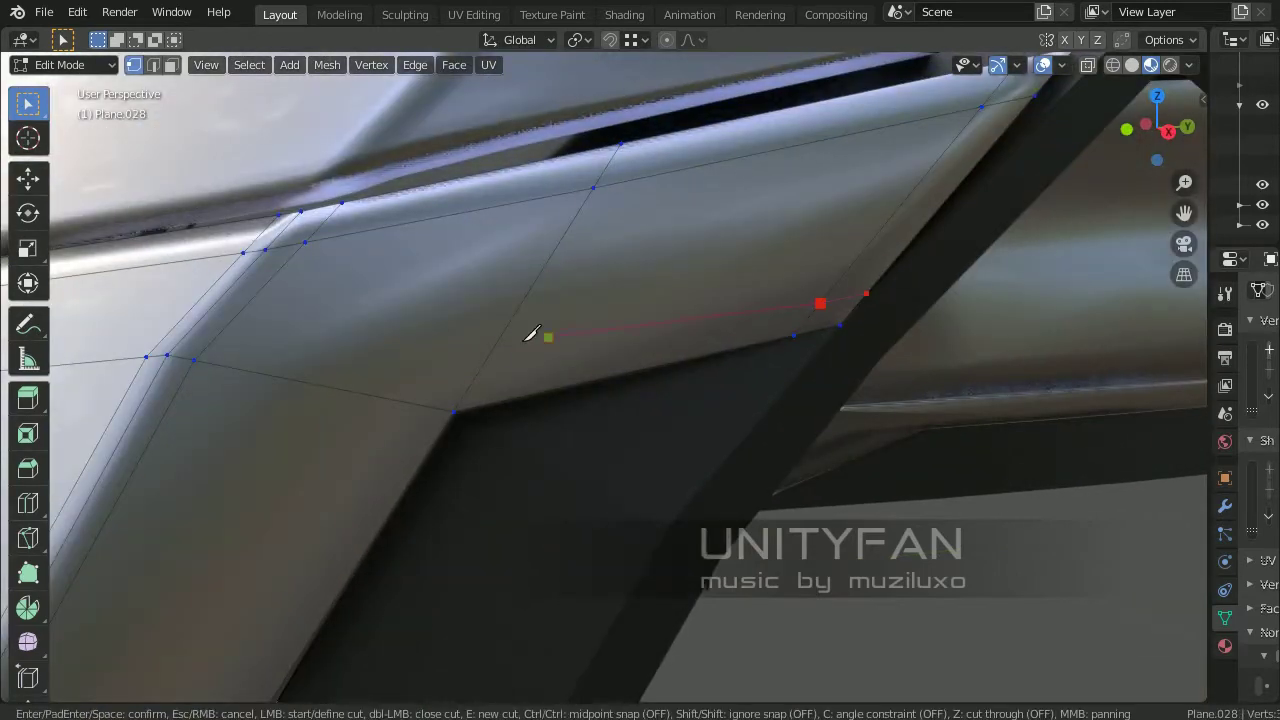
Cut new edges along the wheel-arch side and join vertices with a new edge at the corner
{"action": "key", "text": "Return"}
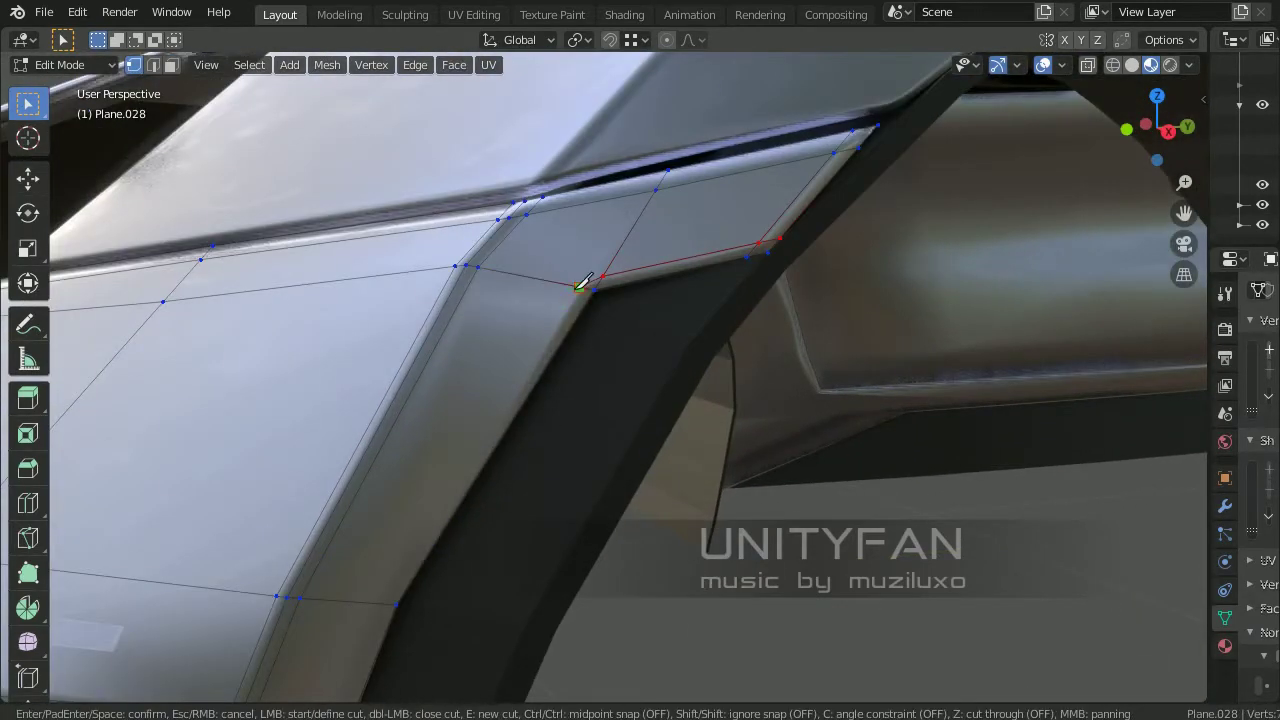
{"action": "key", "text": "Return"}
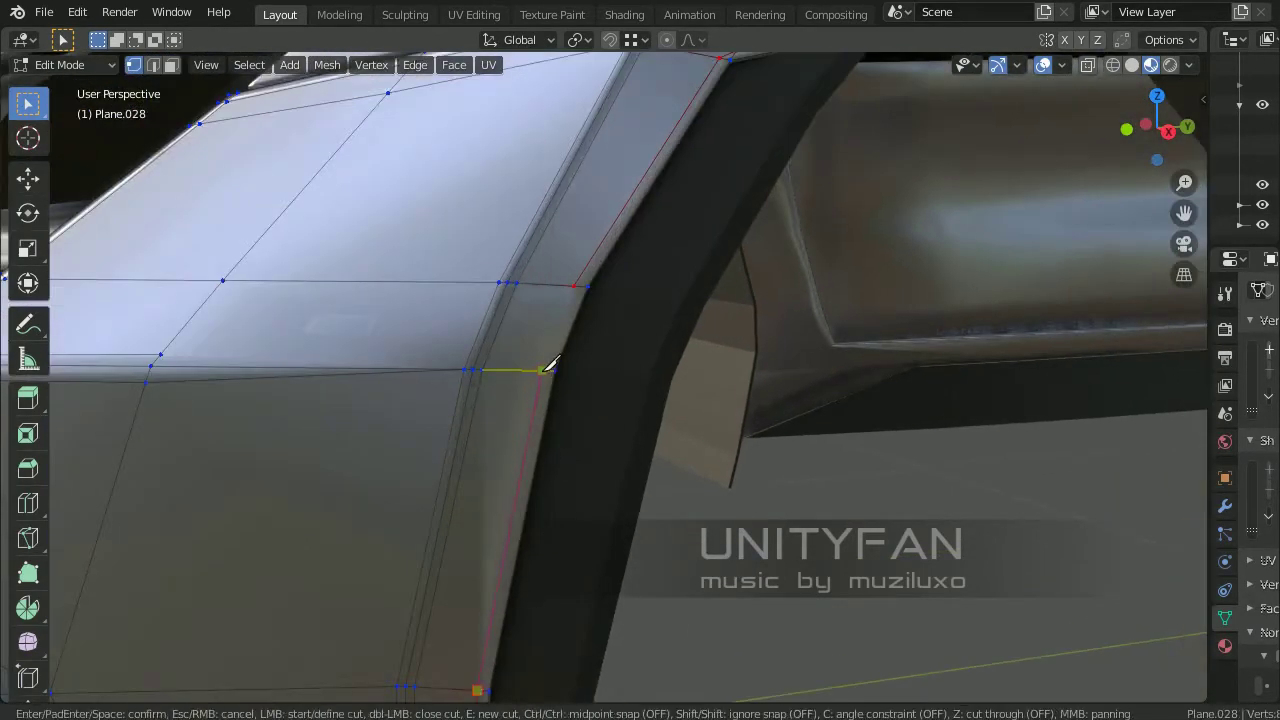
{"action": "key", "text": "Return"}
{"action": "key", "text": "j"}
{"action": "key", "text": "KP_Decimal"}
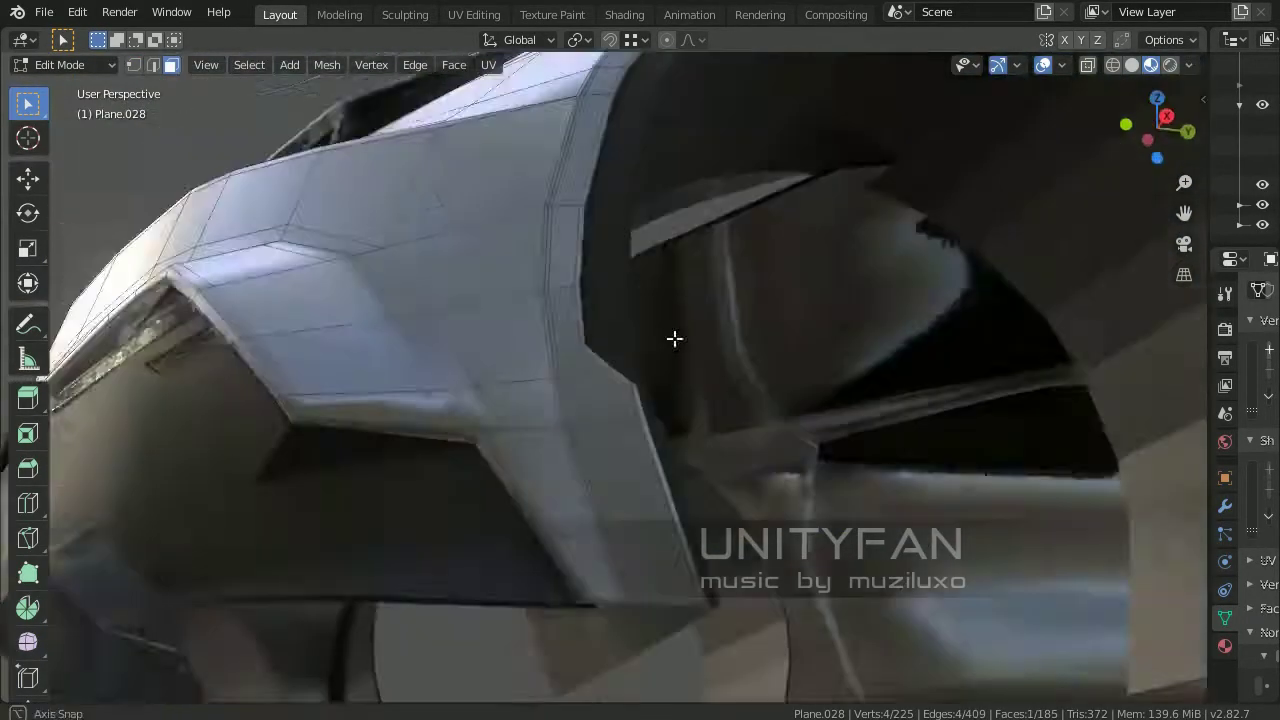
{"action": "key", "text": "k"}
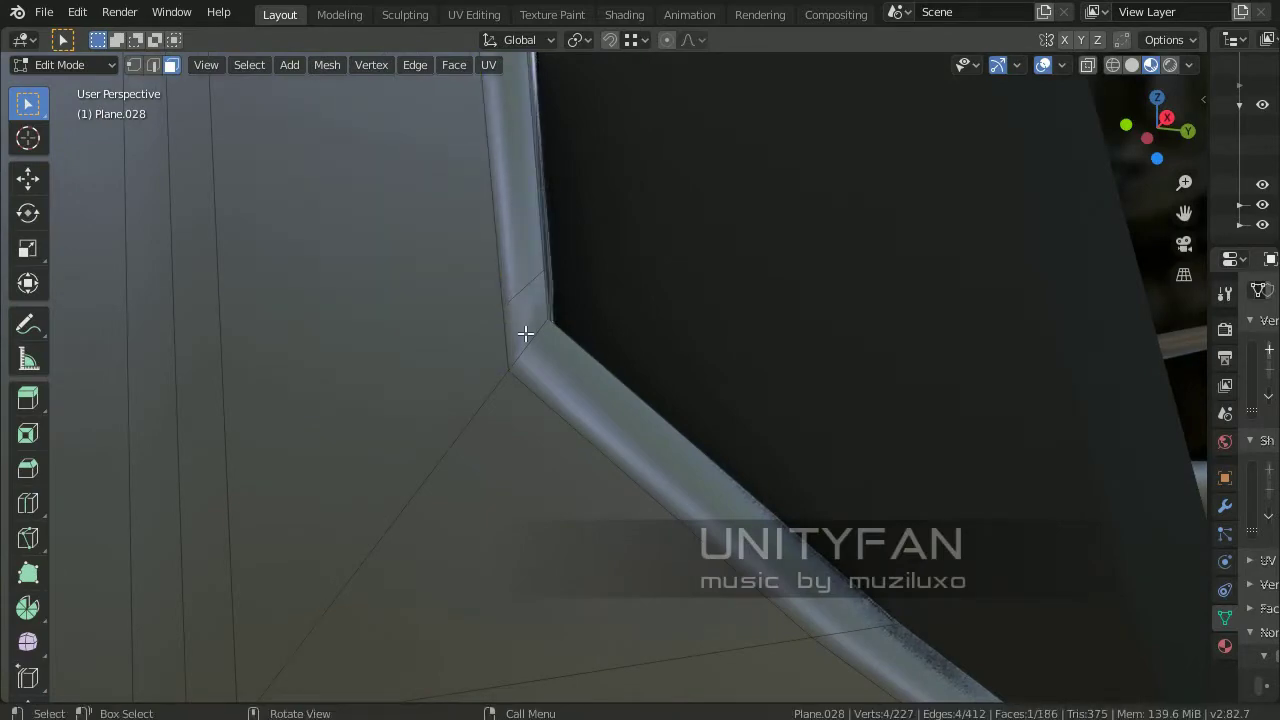
{"action": "left_click", "coordinate": [557, 410]}
{"action": "key", "text": "Return"}
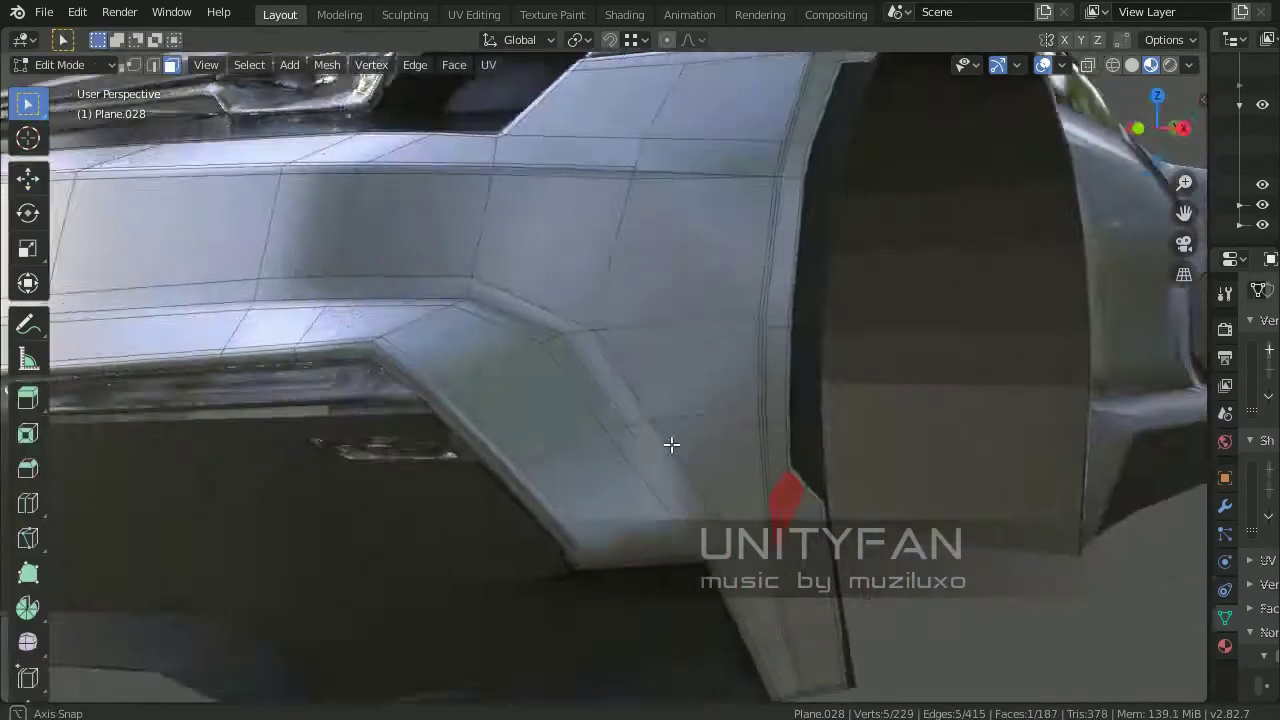
Widen the properties panel to show the modifier stack and enter edit mode on Plane.028
{"action": "mouse_move", "coordinate": [671, 443]}
{"action": "middle_mouse_down"}
{"action": "mouse_move", "coordinate": [728, 391]}
{"action": "mouse_move", "coordinate": [691, 432]}
{"action": "middle_mouse_up"}
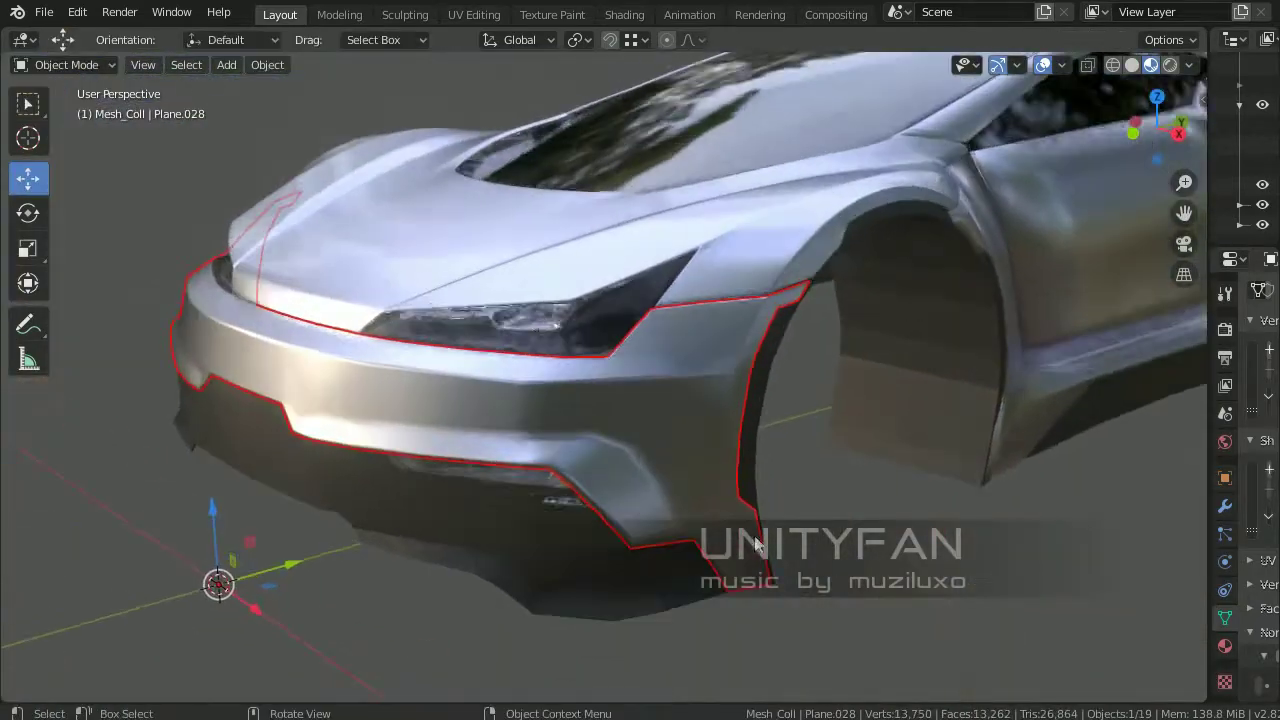
{"action": "left_click_drag", "start_coordinate": [1208, 483], "coordinate": [985, 483]}
{"action": "left_click", "coordinate": [1075, 335]}
{"action": "mouse_move", "coordinate": [1016, 566]}
{"action": "middle_mouse_down"}
{"action": "mouse_move", "coordinate": [599, 537]}
{"action": "mouse_move", "coordinate": [756, 562]}
{"action": "mouse_move", "coordinate": [934, 498]}
{"action": "mouse_move", "coordinate": [701, 450]}
{"action": "middle_mouse_up"}
{"action": "scroll", "coordinate": [701, 450], "scroll_direction": "up", "scroll_amount": 5}
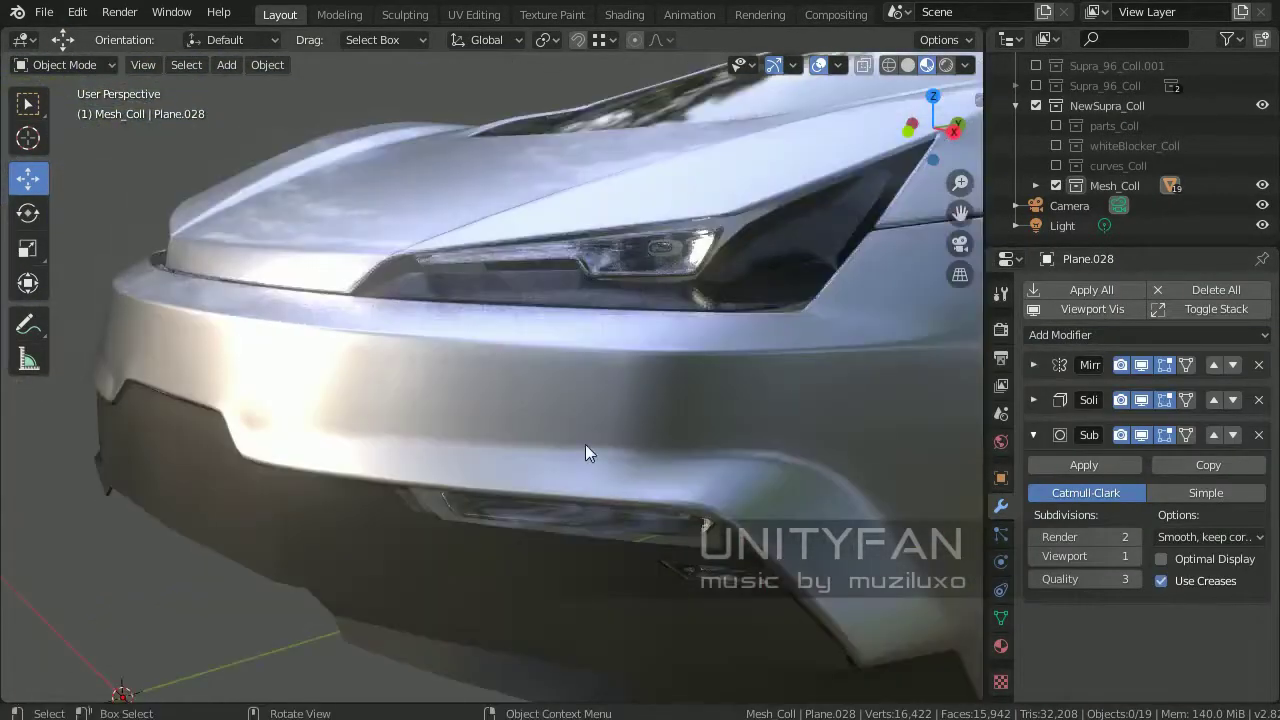
{"action": "key", "text": "Tab"}
{"action": "mouse_move", "coordinate": [600, 427]}
{"action": "middle_mouse_down"}
{"action": "mouse_move", "coordinate": [580, 349]}
{"action": "mouse_move", "coordinate": [586, 457]}
{"action": "mouse_move", "coordinate": [155, 437]}
{"action": "middle_mouse_up"}
{"action": "scroll", "coordinate": [155, 437], "scroll_direction": "up", "scroll_amount": 3}
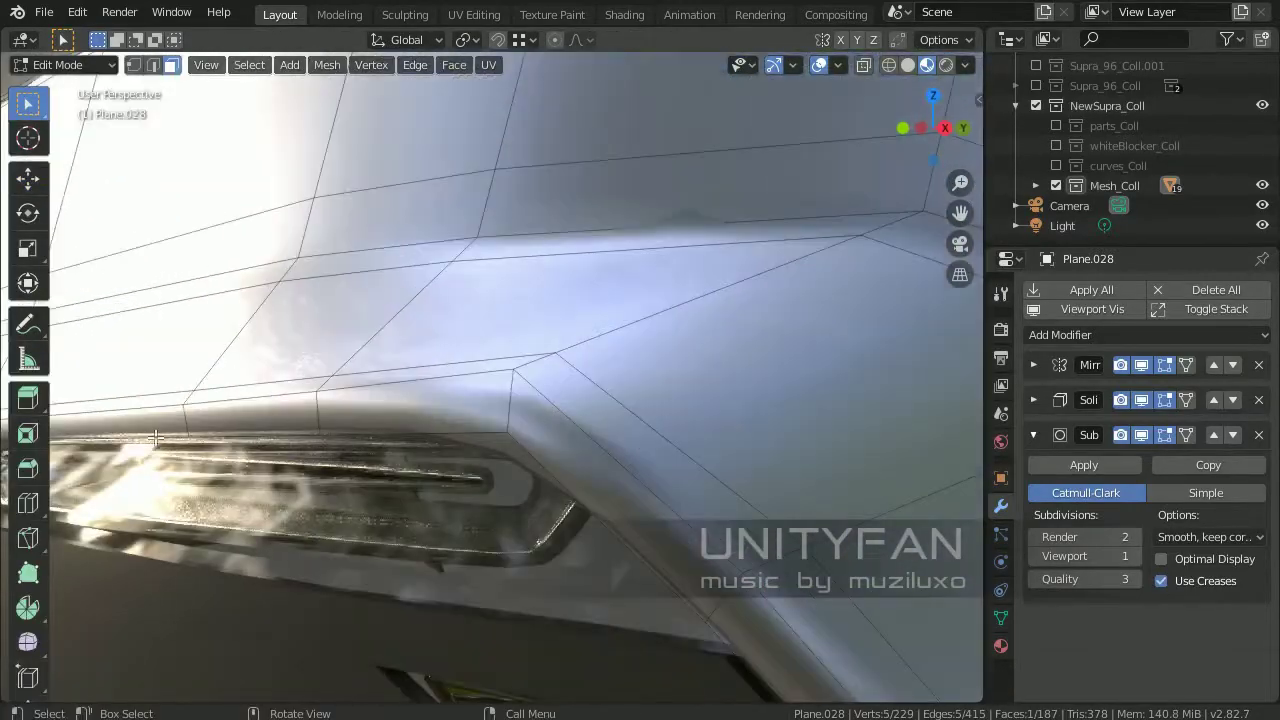
Slide an edge near the fog-light corner along the X axis
{"action": "left_click", "coordinate": [28, 106]}
{"action": "middle_click_drag", "start_coordinate": [400, 420], "coordinate": [566, 443]}
{"action": "left_click", "coordinate": [566, 443]}
{"action": "scroll", "coordinate": [585, 464], "scroll_direction": "up", "scroll_amount": 3}
{"action": "scroll", "coordinate": [585, 464], "scroll_direction": "down", "scroll_amount": 4}
{"action": "middle_click_drag", "start_coordinate": [443, 346], "coordinate": [580, 403]}
{"action": "key", "text": "shift+space"}
{"action": "key", "text": "g"}
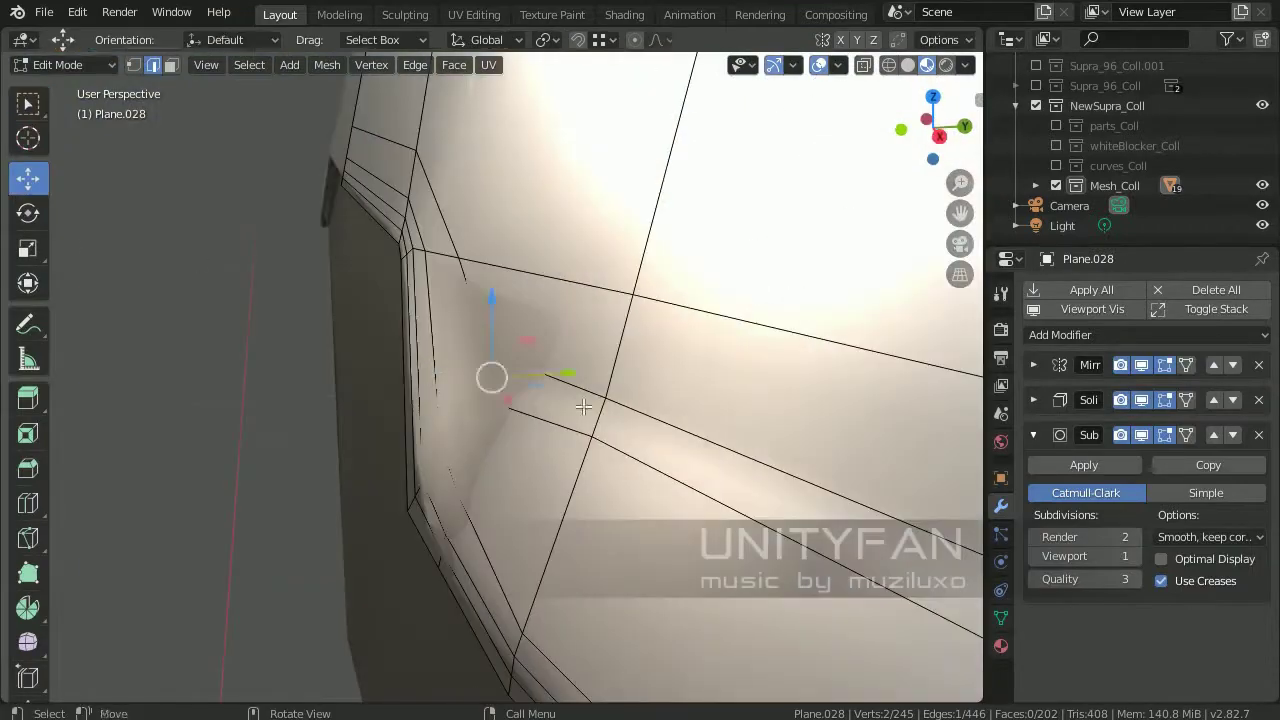
{"action": "left_click_drag", "start_coordinate": [565, 378], "coordinate": [686, 422]}
{"action": "mouse_move", "coordinate": [686, 422]}
{"action": "middle_mouse_down"}
{"action": "mouse_move", "coordinate": [532, 409]}
{"action": "mouse_move", "coordinate": [150, 68]}
{"action": "middle_mouse_up"}
{"action": "left_click", "coordinate": [528, 397]}
Select vertices along the panel side and move them along the X axis
{"action": "left_click", "coordinate": [448, 525]}
{"action": "mouse_move", "coordinate": [448, 525]}
{"action": "middle_mouse_down"}
{"action": "mouse_move", "coordinate": [486, 480]}
{"action": "mouse_move", "coordinate": [509, 400]}
{"action": "mouse_move", "coordinate": [548, 403]}
{"action": "mouse_move", "coordinate": [660, 497]}
{"action": "mouse_move", "coordinate": [614, 383]}
{"action": "mouse_move", "coordinate": [466, 277]}
{"action": "mouse_move", "coordinate": [531, 345]}
{"action": "middle_mouse_up"}
{"action": "left_click", "coordinate": [466, 277], "text": "shift"}
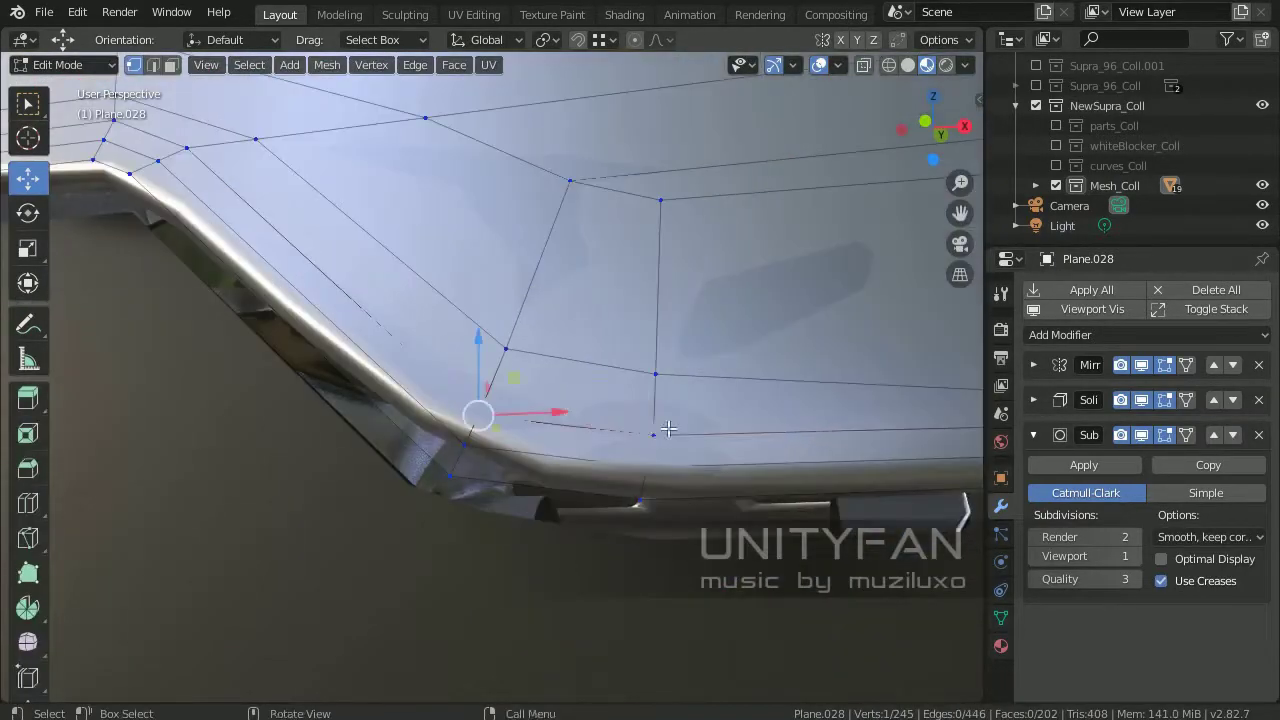
{"action": "left_click", "coordinate": [668, 428], "text": "shift"}
{"action": "middle_click_drag", "start_coordinate": [668, 428], "coordinate": [486, 460]}
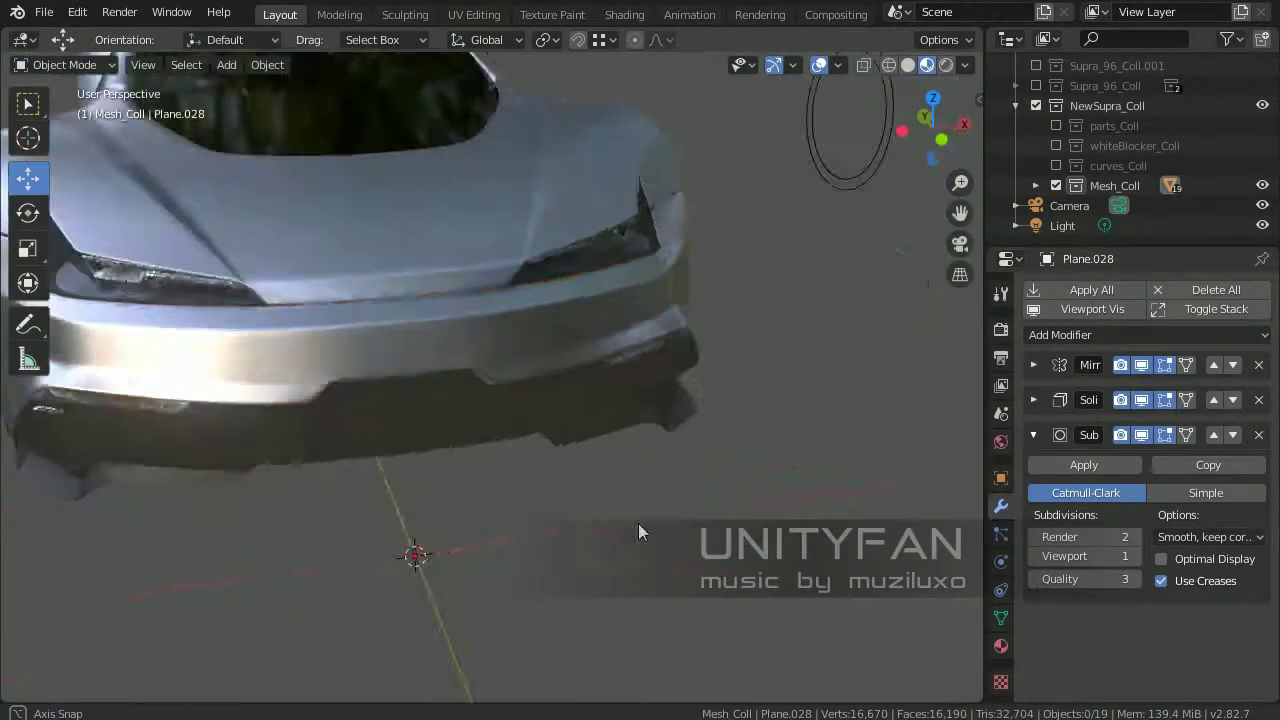
{"action": "mouse_move", "coordinate": [638, 530]}
{"action": "middle_mouse_down"}
{"action": "mouse_move", "coordinate": [570, 461]}
{"action": "mouse_move", "coordinate": [507, 550]}
{"action": "middle_mouse_up"}
{"action": "scroll", "coordinate": [507, 550], "scroll_direction": "up", "scroll_amount": 5}
{"action": "scroll", "coordinate": [564, 524], "scroll_direction": "up", "scroll_amount": 2}
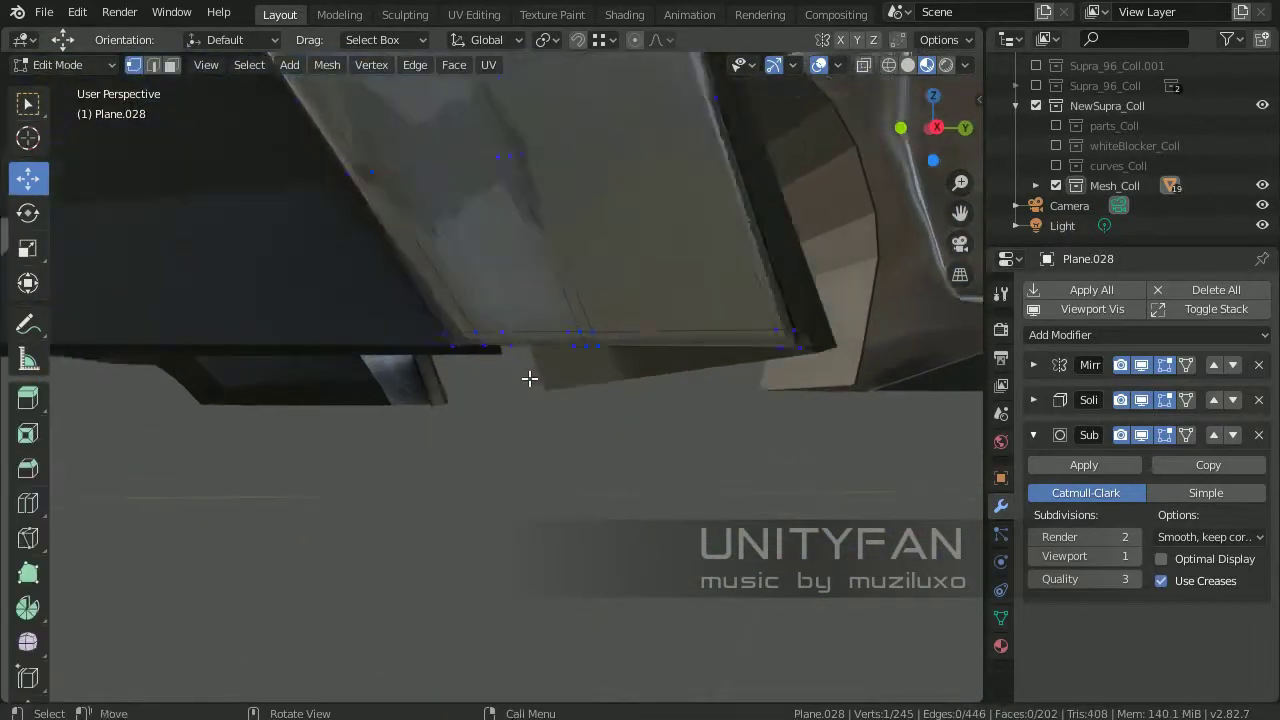
{"action": "mouse_move", "coordinate": [530, 378]}
{"action": "middle_mouse_down"}
{"action": "mouse_move", "coordinate": [486, 463]}
{"action": "mouse_move", "coordinate": [566, 423]}
{"action": "mouse_move", "coordinate": [489, 374]}
{"action": "middle_mouse_up"}
{"action": "key", "text": "g"}
{"action": "key", "text": "x"}
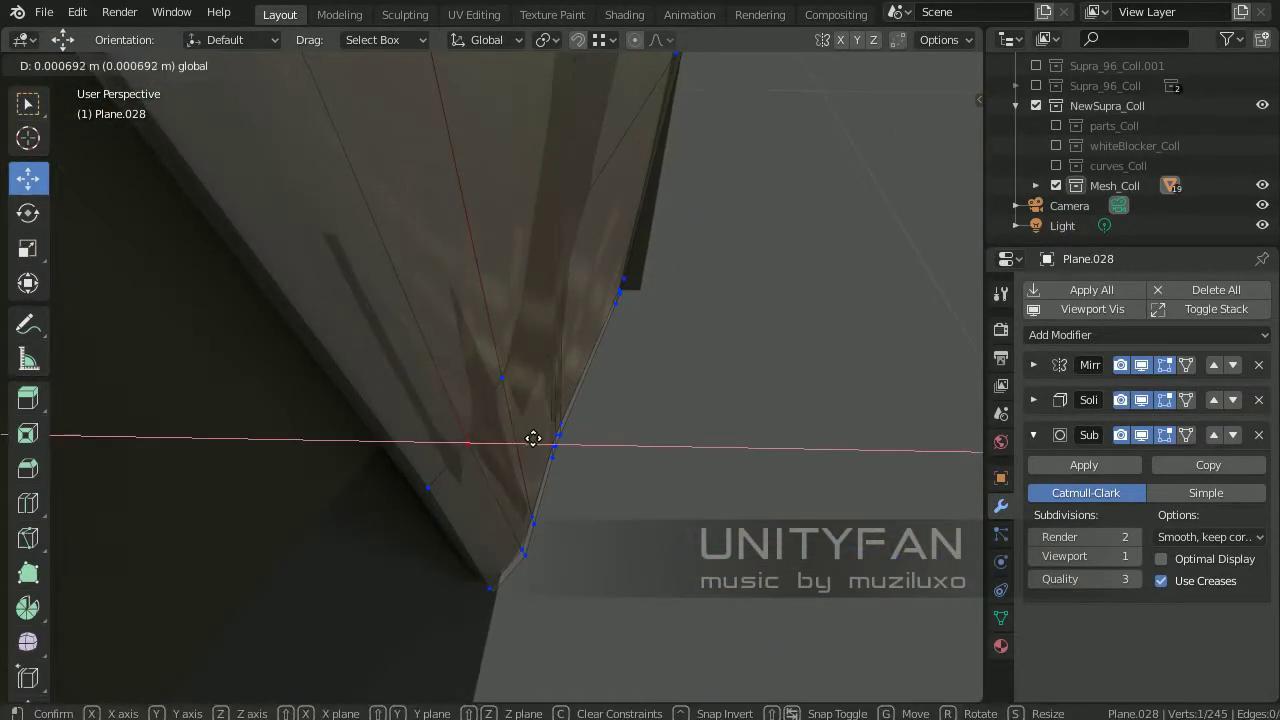
{"action": "left_click", "coordinate": [533, 438]}
{"action": "mouse_move", "coordinate": [533, 438]}
{"action": "middle_mouse_down"}
{"action": "mouse_move", "coordinate": [491, 266]}
{"action": "mouse_move", "coordinate": [749, 423]}
{"action": "mouse_move", "coordinate": [631, 360]}
{"action": "mouse_move", "coordinate": [575, 450]}
{"action": "middle_mouse_up"}
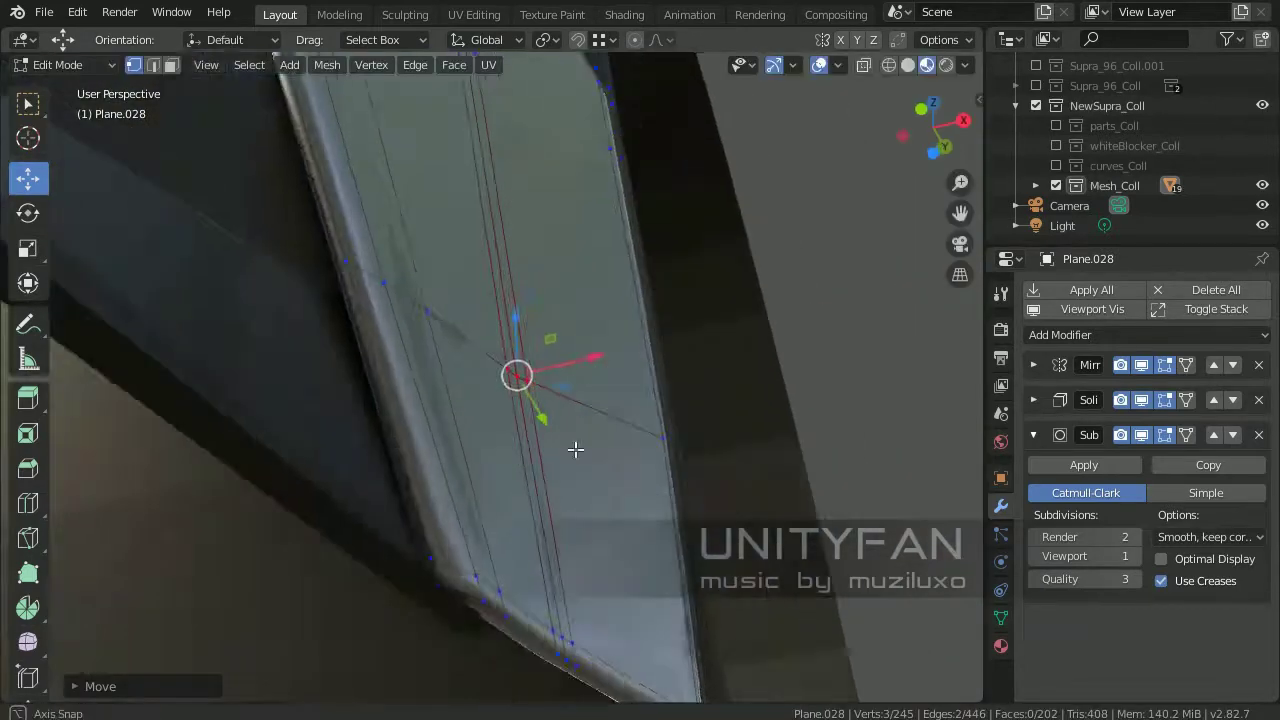
{"action": "key", "text": "k"}
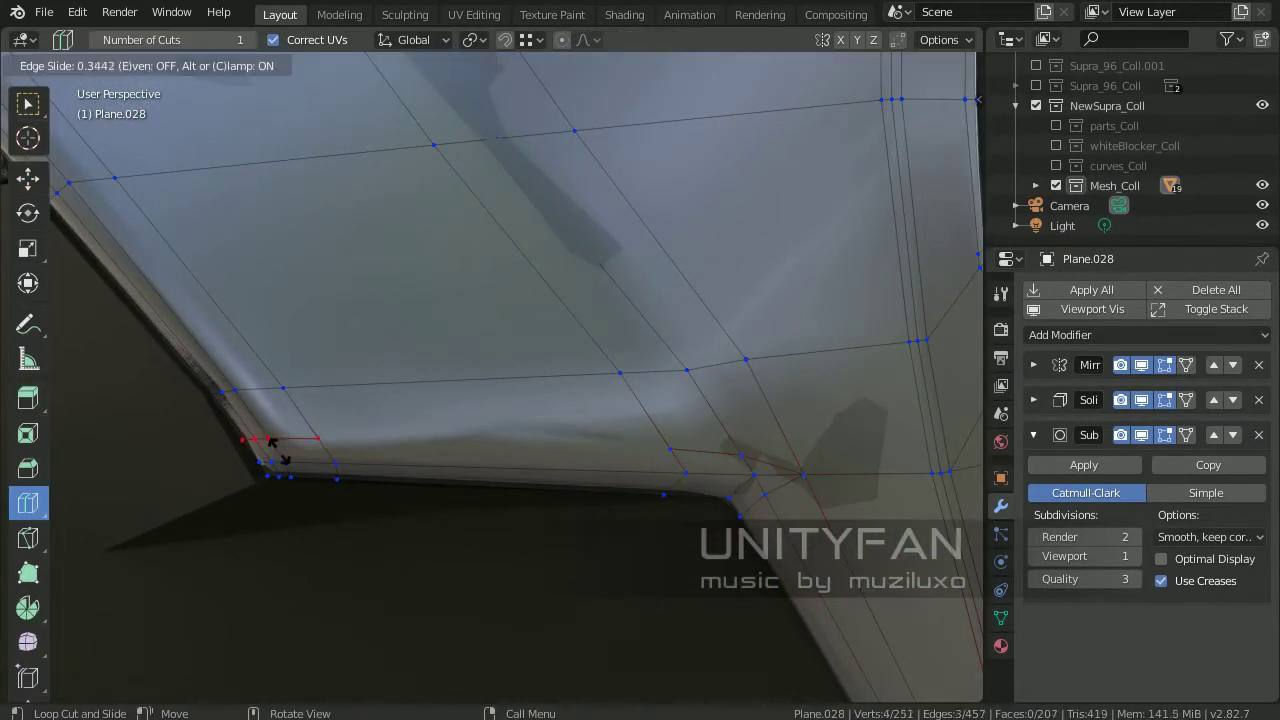
Return to object mode, widen the 3D view, and clear the object selection
{"action": "key", "text": "Tab"}
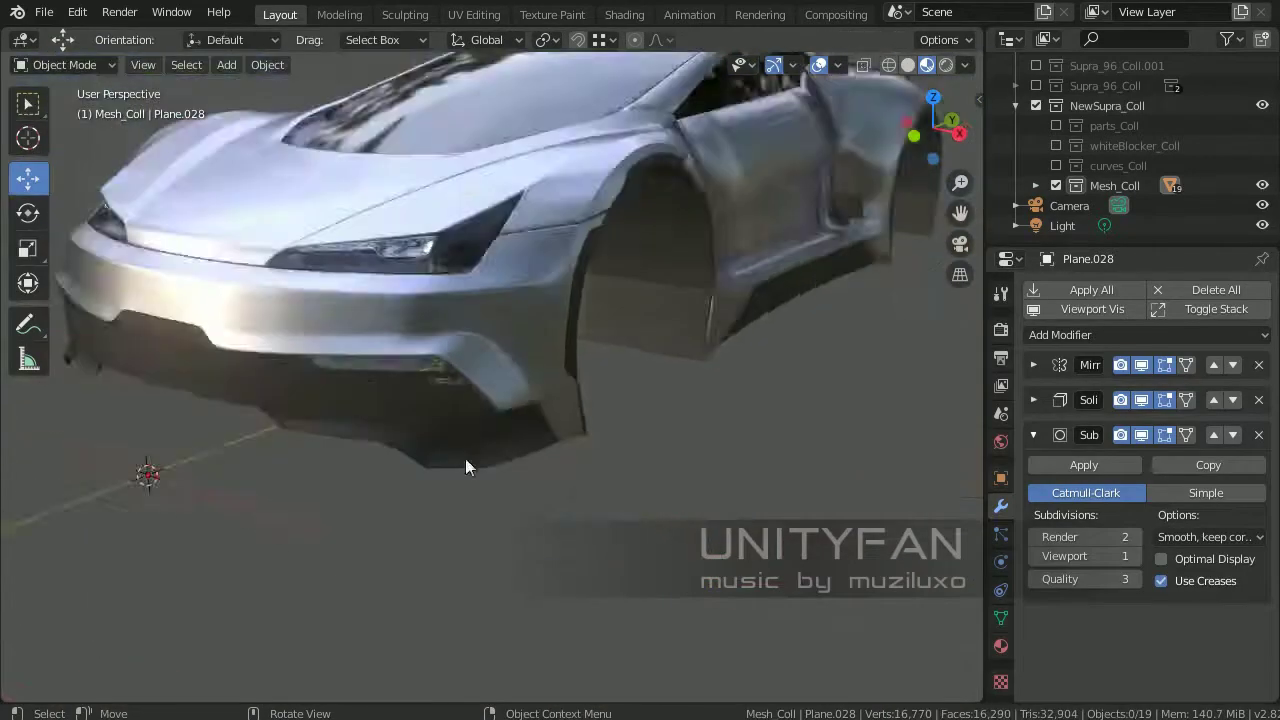
{"action": "middle_click_drag", "start_coordinate": [466, 457], "coordinate": [541, 492]}
{"action": "left_click", "coordinate": [541, 492]}
{"action": "left_click_drag", "start_coordinate": [983, 518], "coordinate": [1177, 525]}
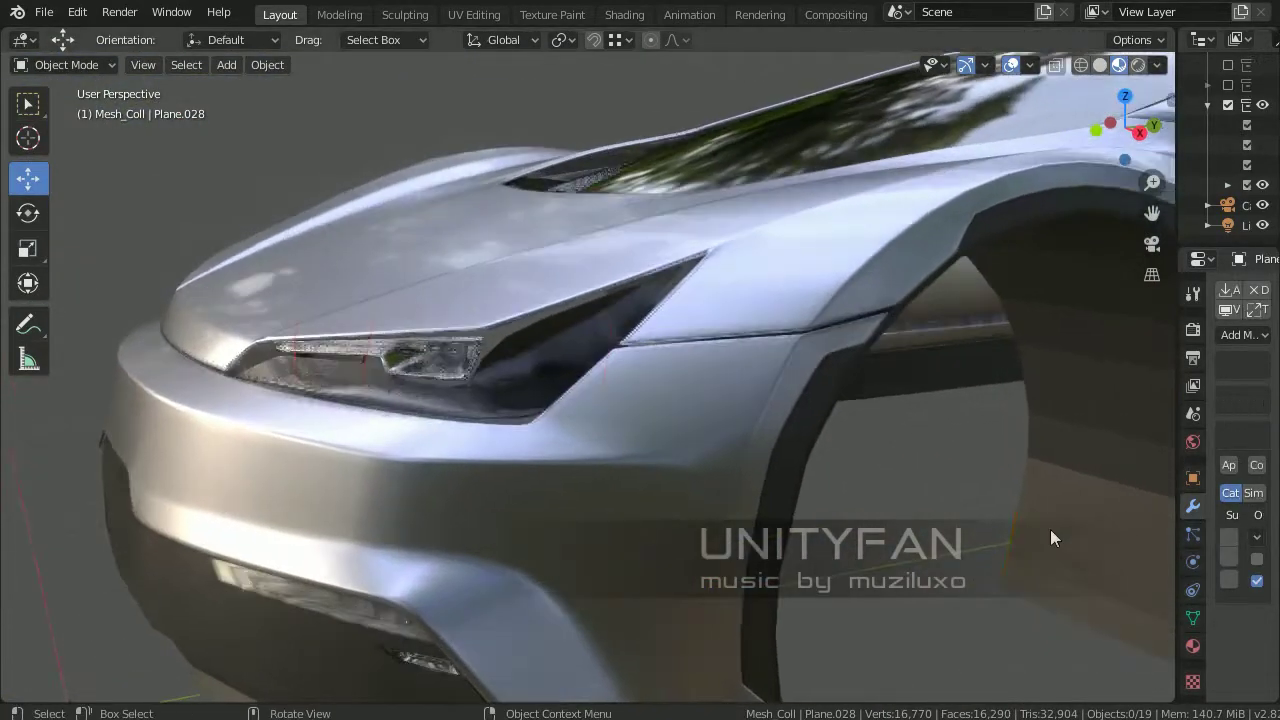
{"action": "right_click", "coordinate": [1010, 452]}
{"action": "left_click", "coordinate": [935, 502]}
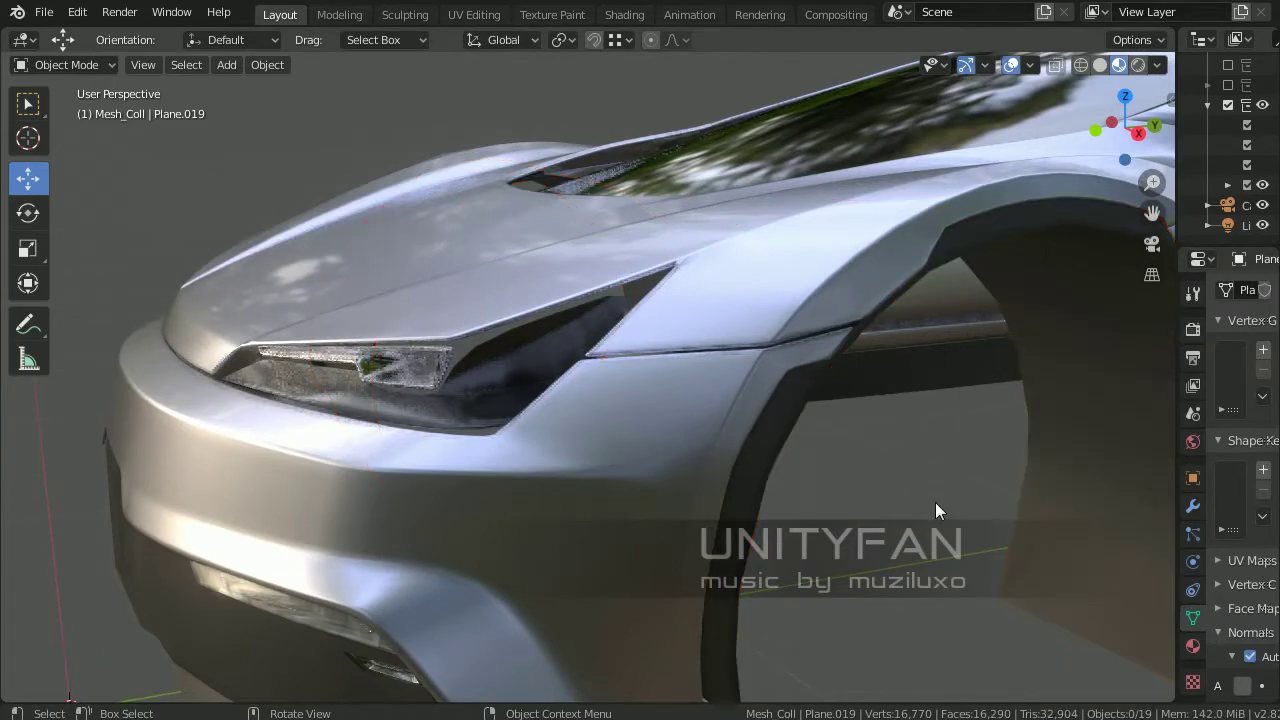
{"action": "mouse_move", "coordinate": [935, 502]}
{"action": "middle_mouse_down"}
{"action": "mouse_move", "coordinate": [962, 551]}
{"action": "mouse_move", "coordinate": [900, 575]}
{"action": "mouse_move", "coordinate": [765, 580]}
{"action": "mouse_move", "coordinate": [934, 500]}
{"action": "mouse_move", "coordinate": [1074, 569]}
{"action": "mouse_move", "coordinate": [938, 516]}
{"action": "mouse_move", "coordinate": [1008, 530]}
{"action": "mouse_move", "coordinate": [724, 504]}
{"action": "middle_mouse_up"}
{"action": "scroll", "coordinate": [874, 589], "scroll_direction": "down", "scroll_amount": 3}
{"action": "left_click", "coordinate": [700, 500]}
{"action": "scroll", "coordinate": [874, 589], "scroll_direction": "up", "scroll_amount": 3}
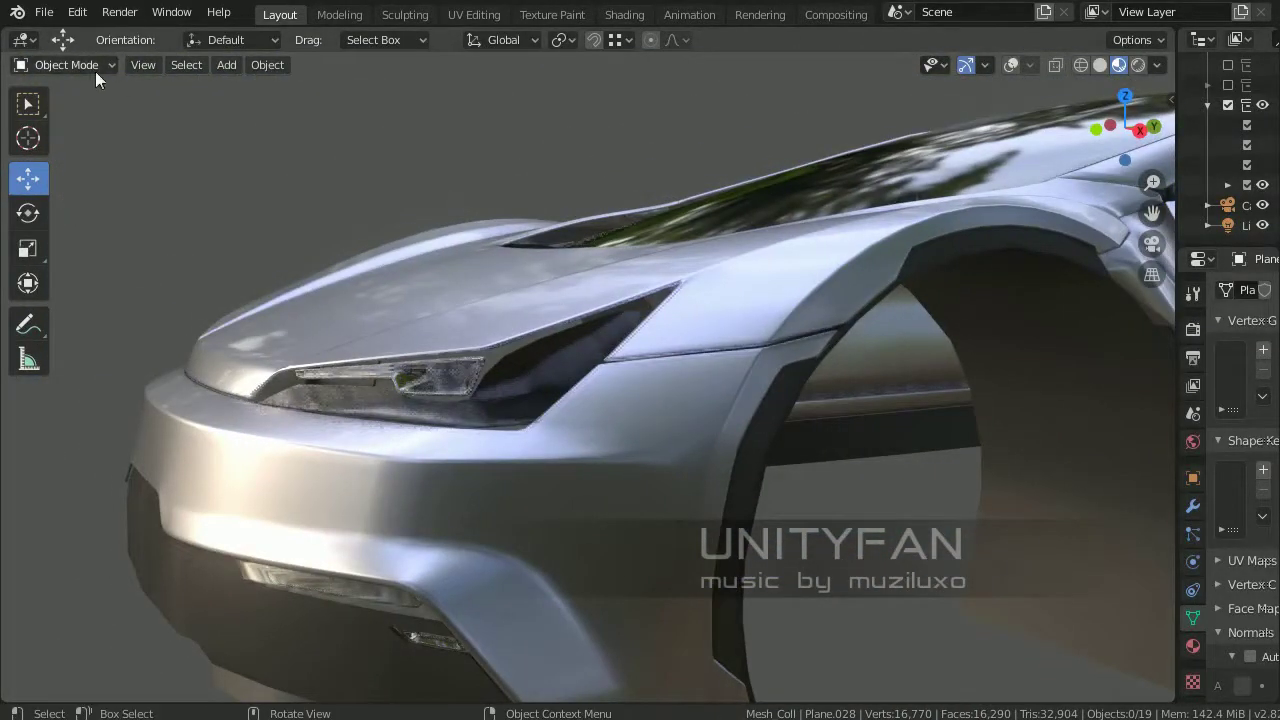
Try several viewport HDRIs, set strength to 0.500, and settle on a dark studio environment
{"action": "left_click", "coordinate": [1157, 65]}
{"action": "left_click", "coordinate": [1126, 226]}
{"action": "left_click", "coordinate": [1140, 235]}
{"action": "left_click_drag", "start_coordinate": [1124, 302], "coordinate": [1072, 302]}
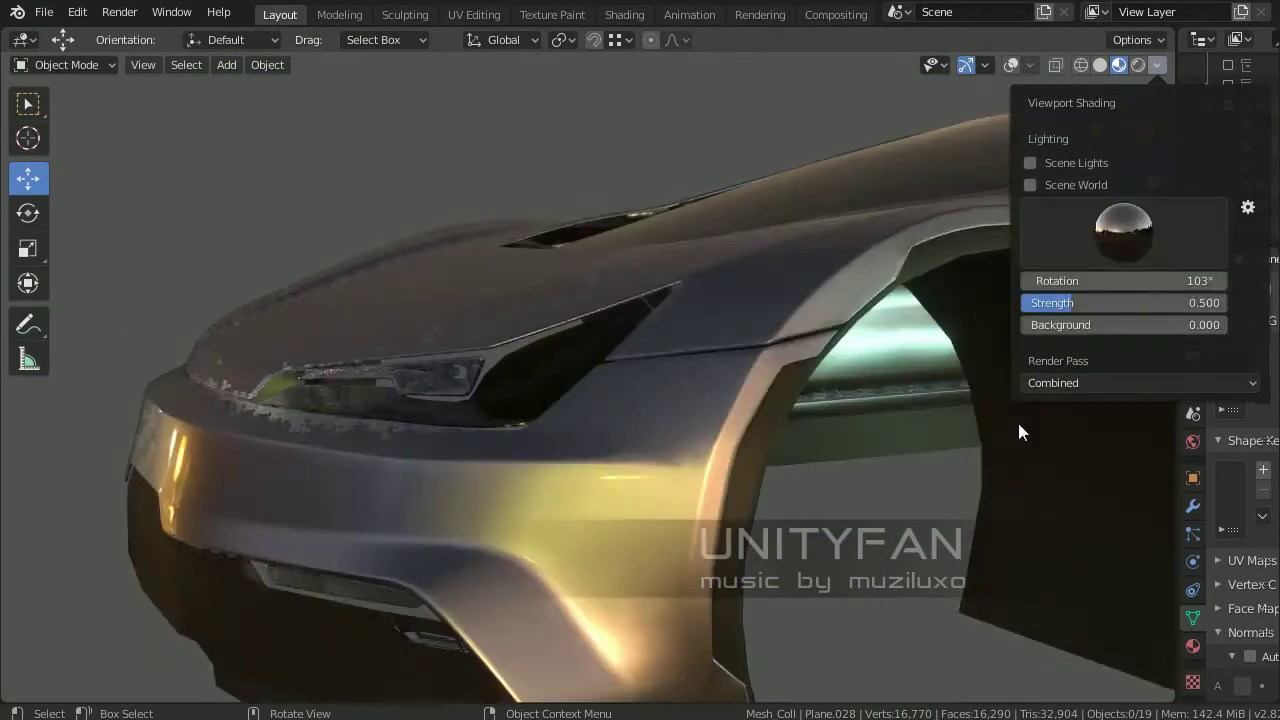
{"action": "left_click", "coordinate": [1124, 226]}
{"action": "left_click", "coordinate": [916, 305]}
{"action": "left_click", "coordinate": [1036, 300]}
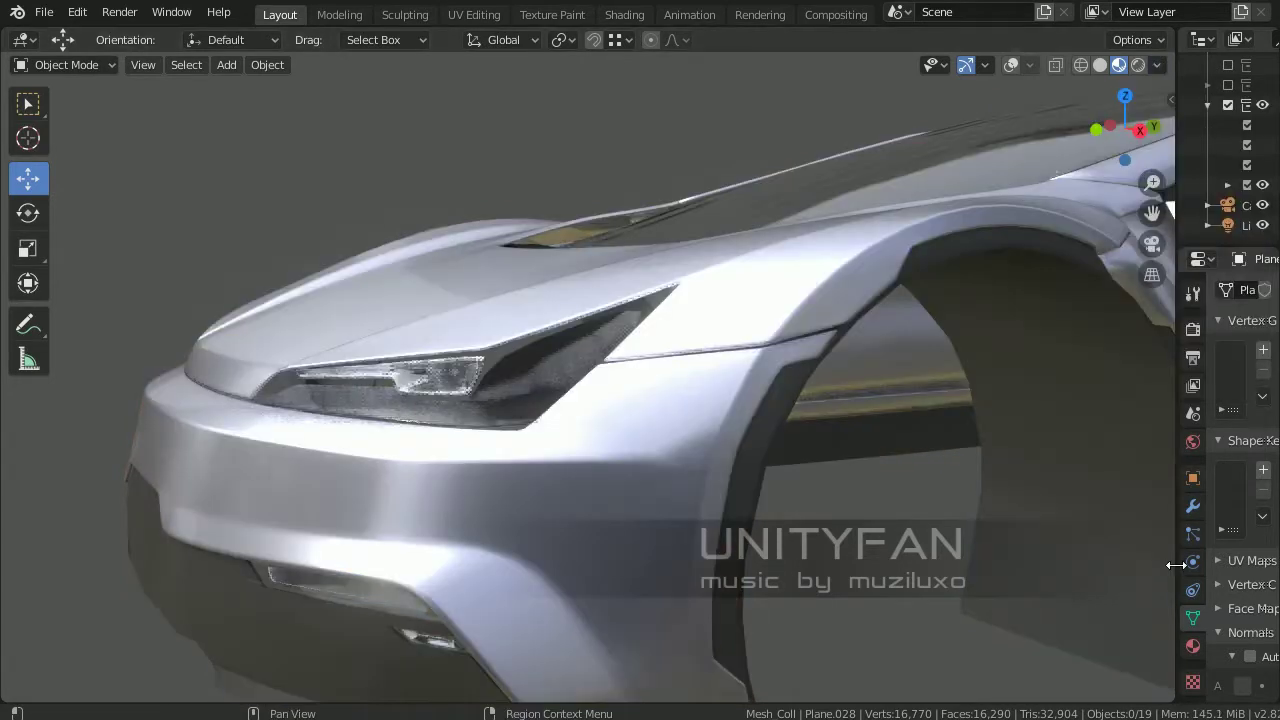
{"action": "left_click", "coordinate": [1157, 65]}
{"action": "left_click", "coordinate": [1124, 232]}
{"action": "left_click", "coordinate": [1156, 428]}
{"action": "left_click", "coordinate": [1072, 302]}
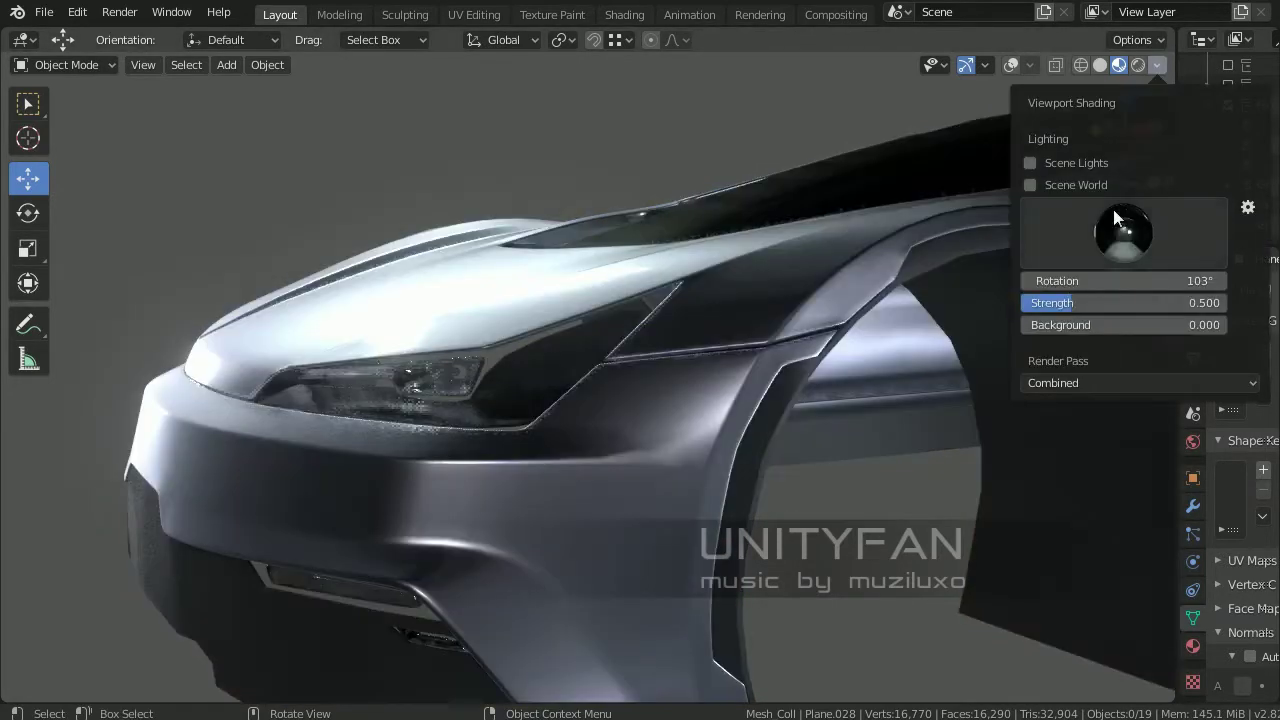